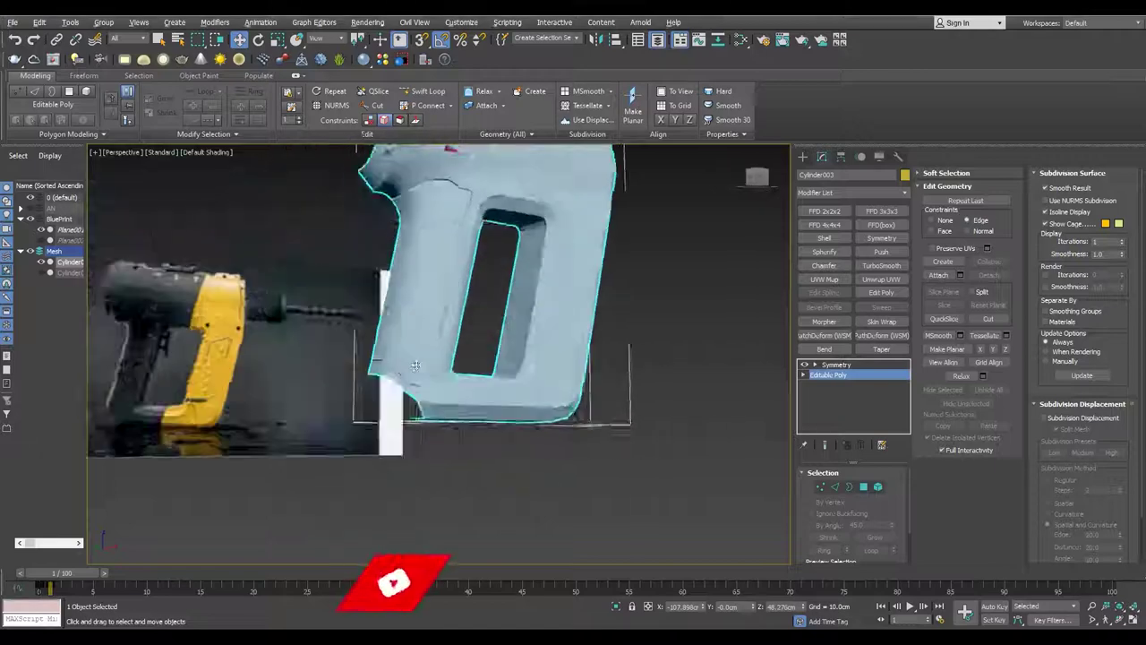
# - Select the front-face edges at the top corner and connect them to add supporting loops
pyautogui.moveTo(397, 327)
pyautogui.keyDown('alt'); pyautogui.mouseDown(button='middle')
pyautogui.moveTo(351, 325)
pyautogui.moveTo(327, 341)
pyautogui.moveTo(256, 327)
pyautogui.mouseUp(button='middle'); pyautogui.keyUp('alt')
pyautogui.press('1')
pyautogui.keyDown('alt'); pyautogui.moveTo(244, 279); pyautogui.dragTo(328, 269, button='middle'); pyautogui.keyUp('alt')
pyautogui.press('2')
pyautogui.press('w')
pyautogui.keyDown('ctrl'); pyautogui.click(330, 270); pyautogui.keyUp('ctrl')
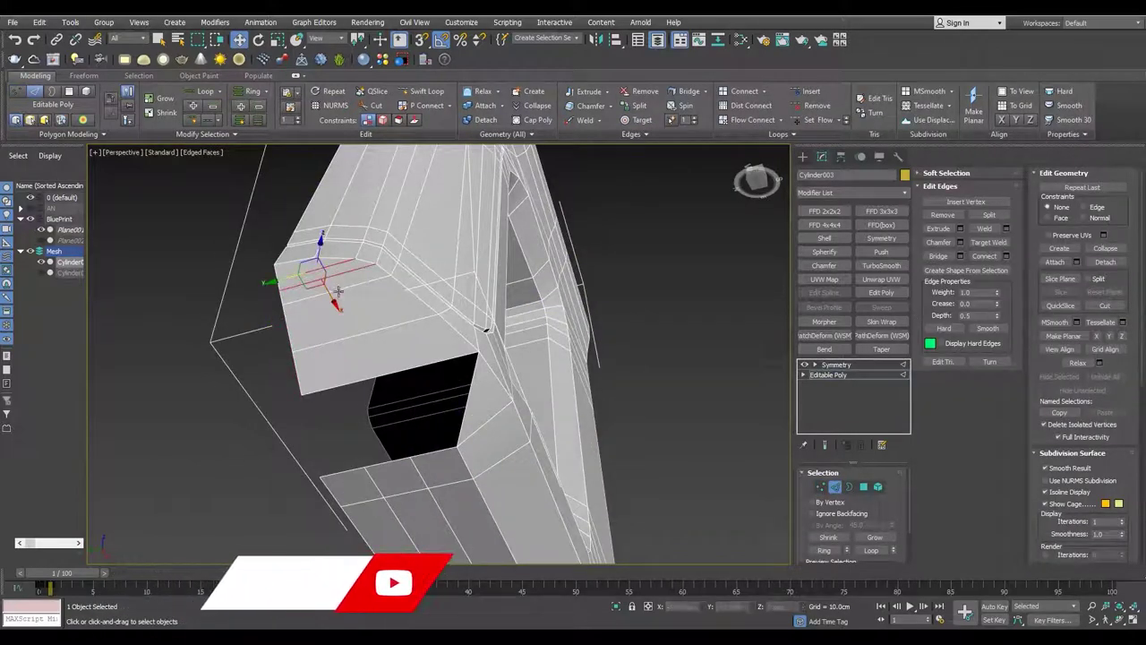
pyautogui.click(333, 304)
pyautogui.keyDown('ctrl'); pyautogui.click(358, 335); pyautogui.keyUp('ctrl')
pyautogui.hotkey('ctrl', 'shift', 'e')
pyautogui.click(445, 412)
# - Adjust two corner edges with move and rotate, then select the upper-left corner vertices
pyautogui.keyDown('alt'); pyautogui.moveTo(445, 411); pyautogui.dragTo(421, 376, button='middle'); pyautogui.keyUp('alt')
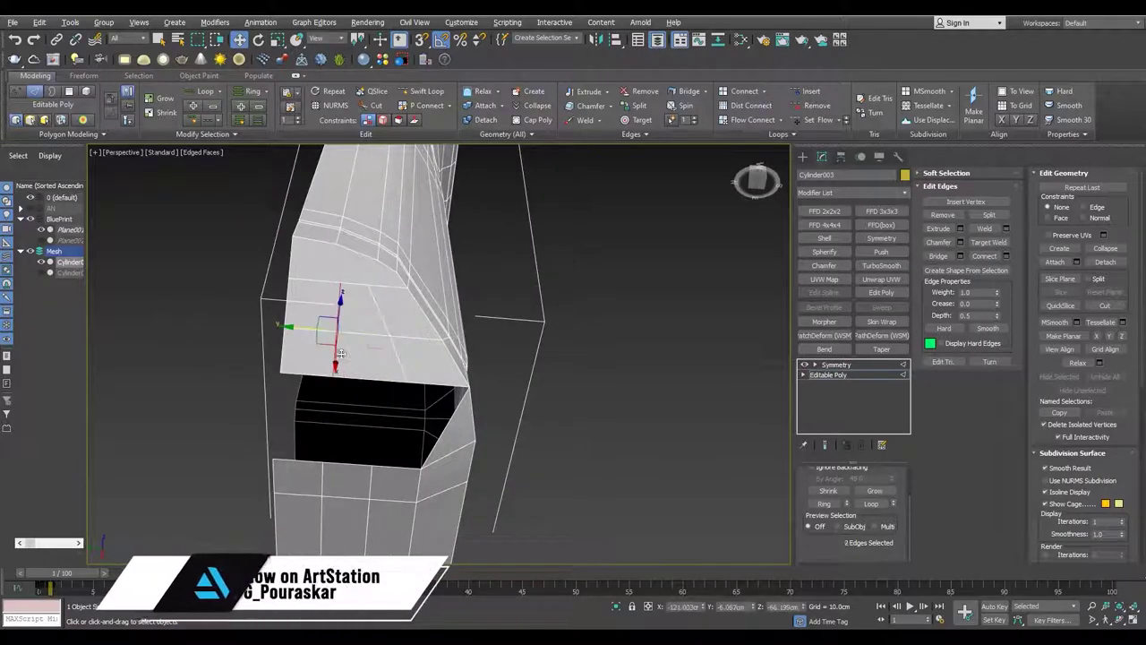
pyautogui.click(394, 341)
pyautogui.keyDown('alt'); pyautogui.moveTo(365, 330); pyautogui.dragTo(398, 310, button='middle'); pyautogui.keyUp('alt')
pyautogui.press('e')
pyautogui.press('w')
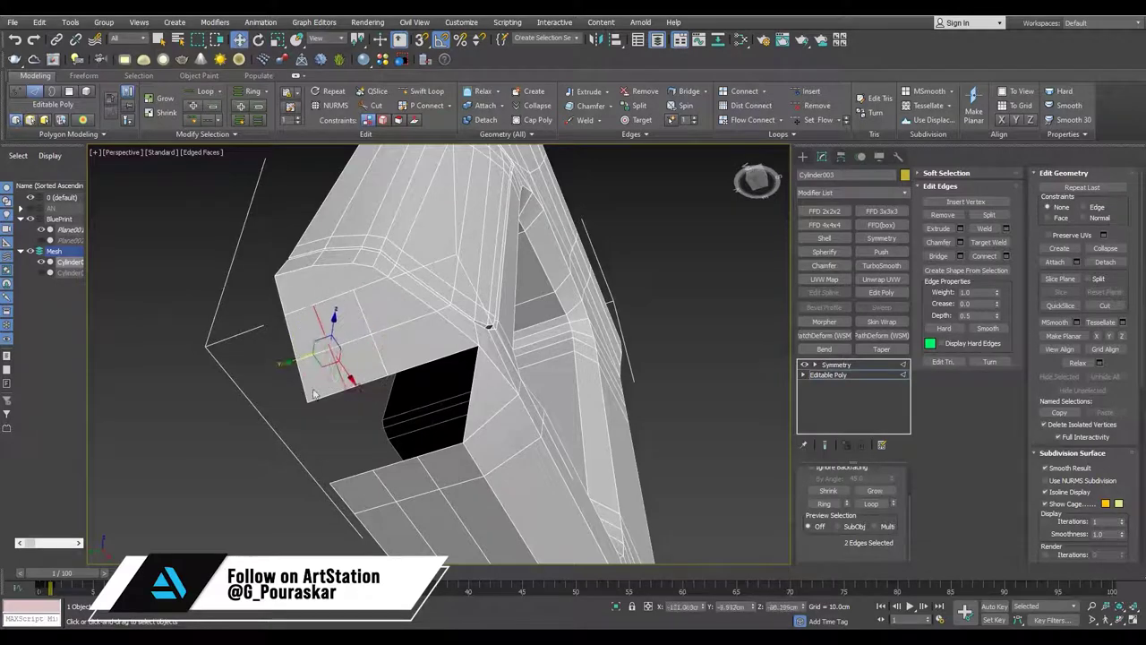
pyautogui.press('1')
pyautogui.click(355, 259)
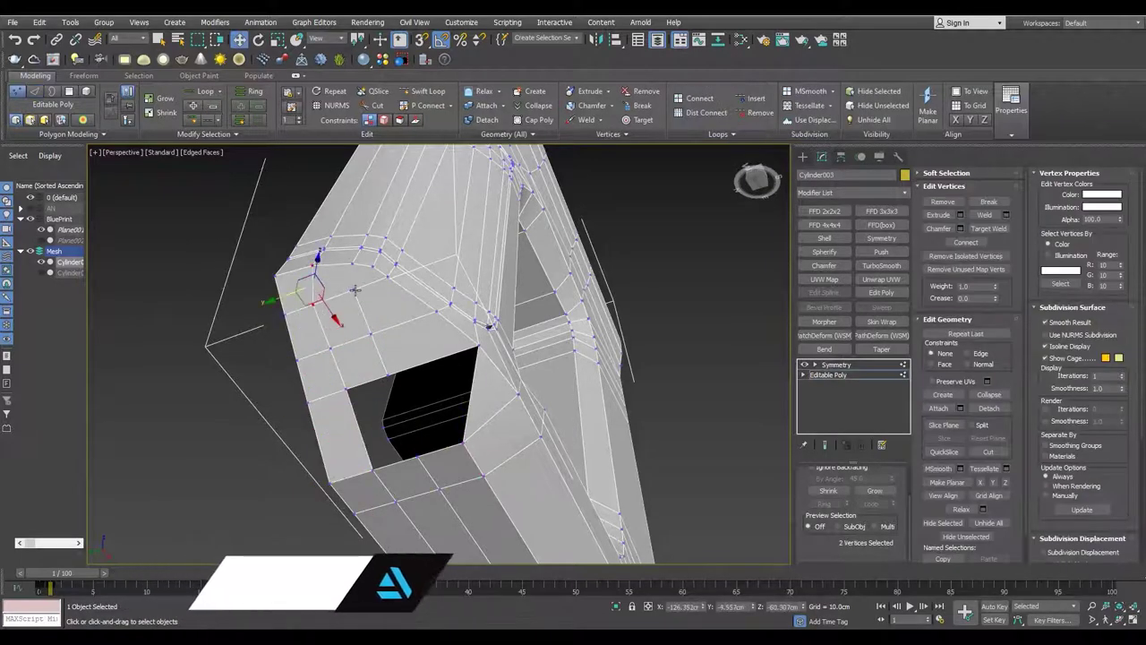
# - Select the open border and nearby edges around the rectangular opening
pyautogui.press('2')
pyautogui.keyDown('alt'); pyautogui.moveTo(386, 400); pyautogui.dragTo(453, 381, button='middle'); pyautogui.keyUp('alt')
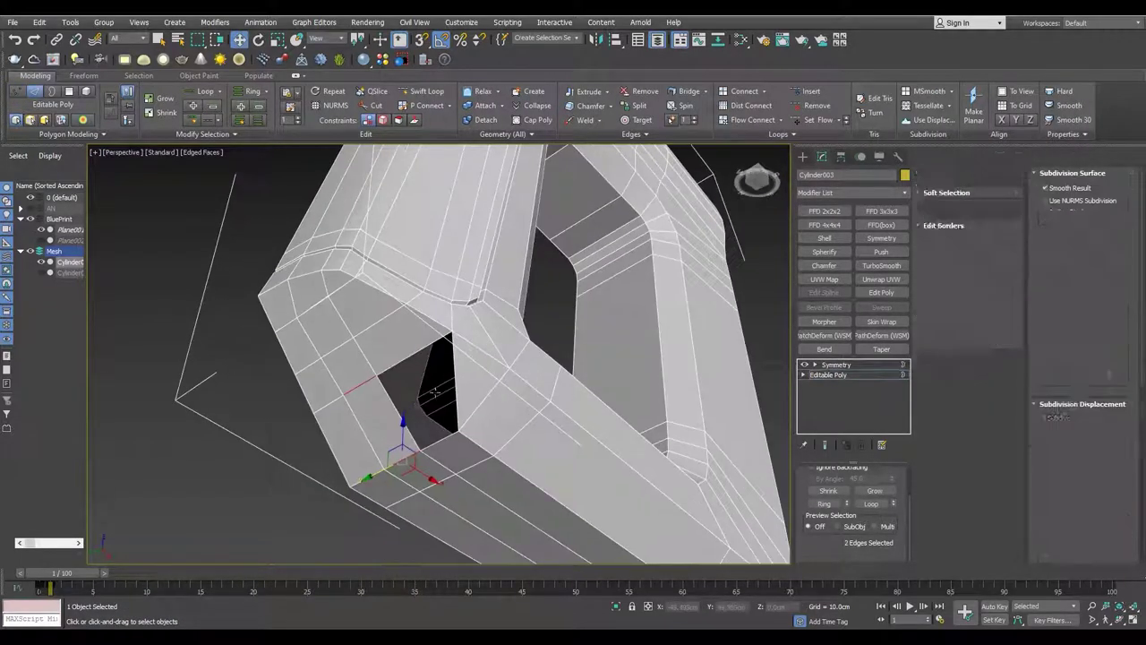
pyautogui.press('3')
pyautogui.click(457, 376)
pyautogui.scroll(3, 465, 374)
pyautogui.press('2')
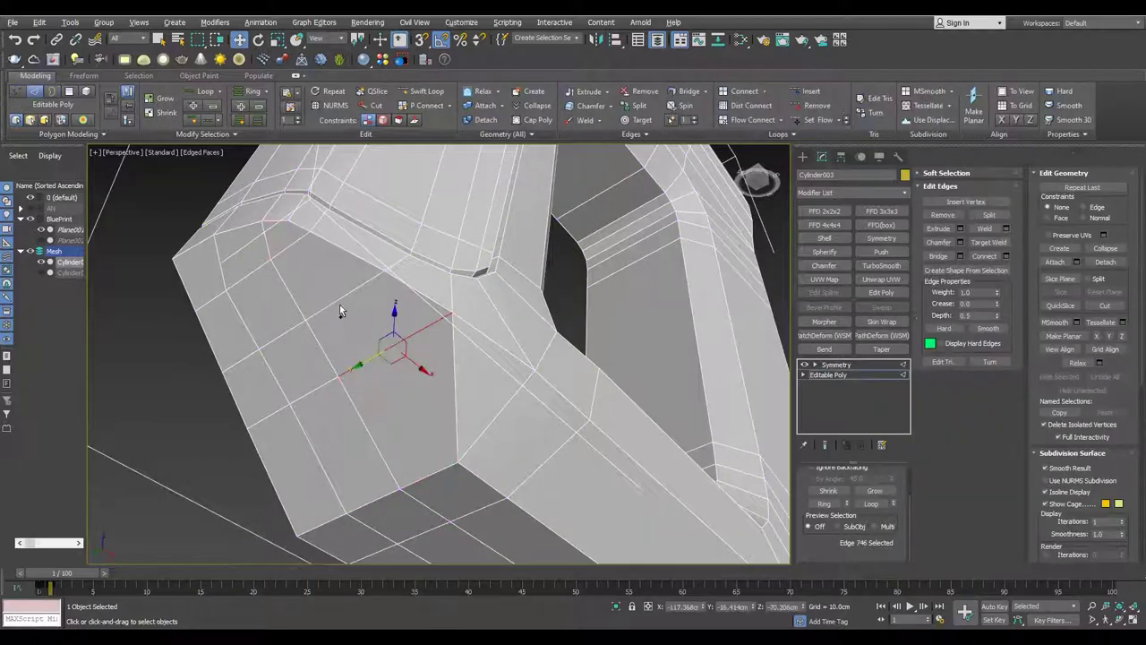
pyautogui.keyDown('alt'); pyautogui.moveTo(286, 246); pyautogui.dragTo(298, 281, button='middle'); pyautogui.keyUp('alt')
pyautogui.keyDown('ctrl'); pyautogui.click(298, 281); pyautogui.keyUp('ctrl')
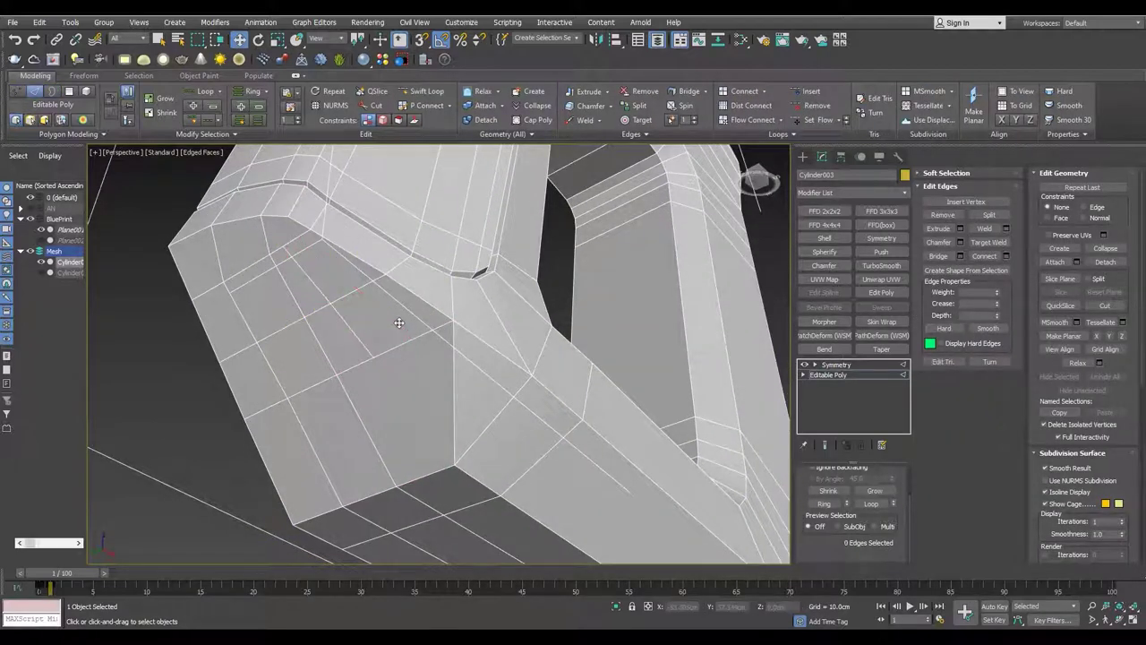
# - Move the lower corner vertices down and right, and rotate them to round the corner
pyautogui.press('1')
pyautogui.moveTo(455, 425)
pyautogui.keyDown('alt'); pyautogui.mouseDown(button='middle')
pyautogui.moveTo(431, 386)
pyautogui.moveTo(475, 358)
pyautogui.mouseUp(button='middle'); pyautogui.keyUp('alt')
pyautogui.press('2')
pyautogui.keyDown('alt'); pyautogui.moveTo(224, 393); pyautogui.dragTo(379, 428, button='middle'); pyautogui.keyUp('alt')
pyautogui.press('1')
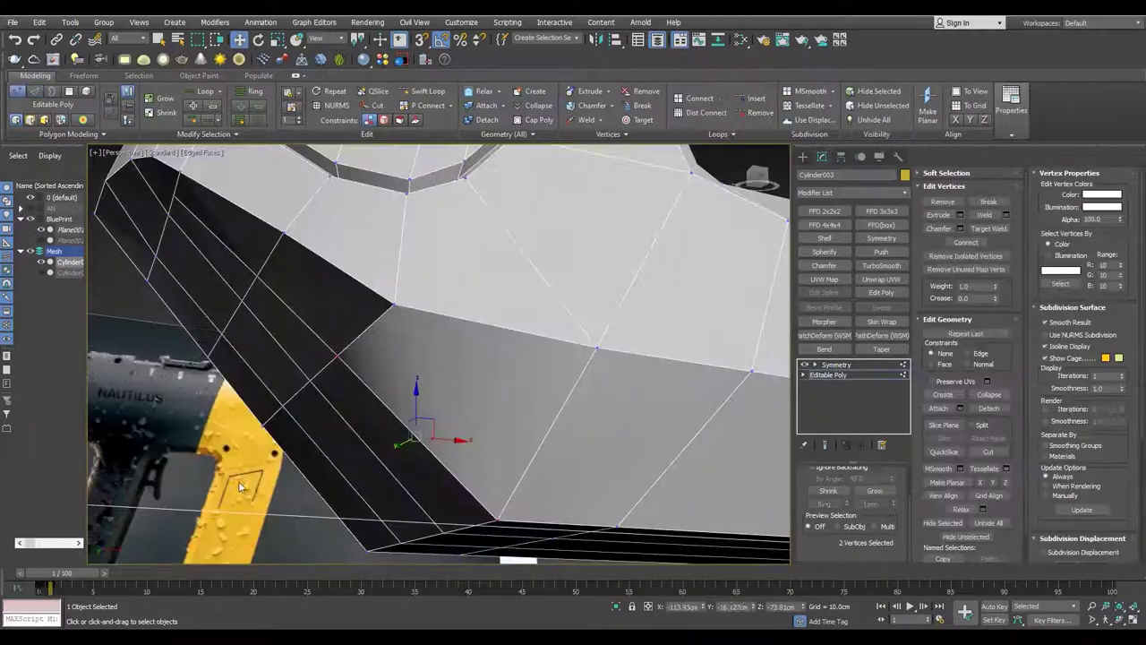
pyautogui.moveTo(319, 385); pyautogui.dragTo(376, 435)
pyautogui.press('e')
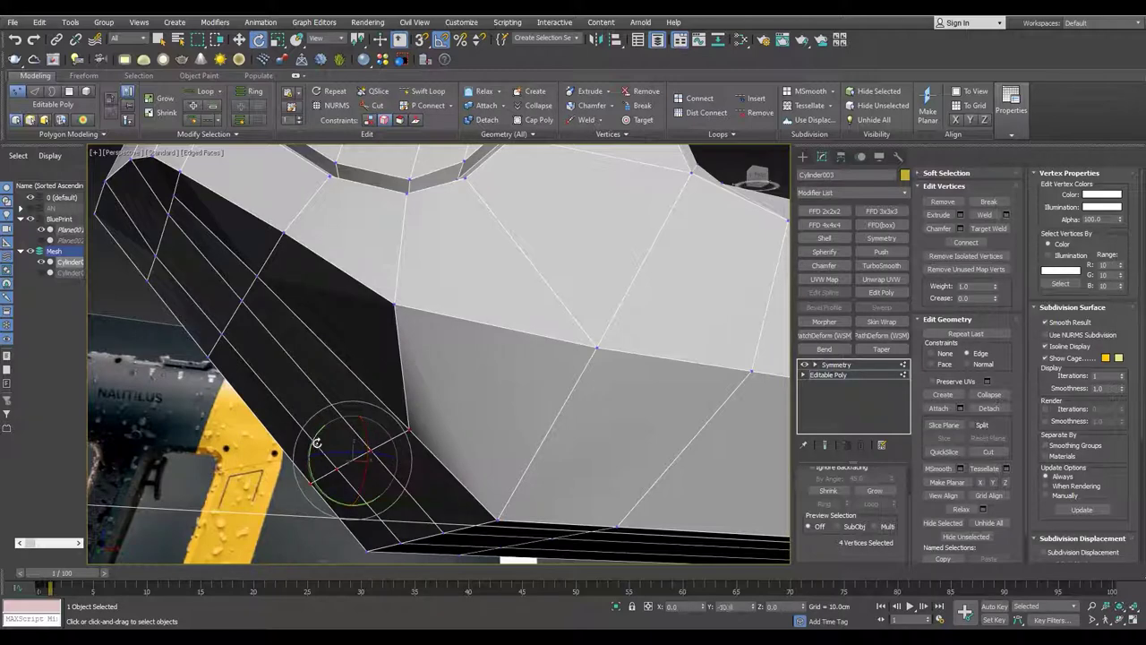
pyautogui.moveTo(316, 444)
pyautogui.keyDown('alt'); pyautogui.mouseDown(button='middle')
pyautogui.moveTo(450, 410)
pyautogui.moveTo(308, 289)
pyautogui.mouseUp(button='middle'); pyautogui.keyUp('alt')
pyautogui.press('w')
# - Cut new edges through the corner vertices and select the newly cut vertex
pyautogui.press('F3')
pyautogui.moveTo(387, 292); pyautogui.dragTo(317, 351)
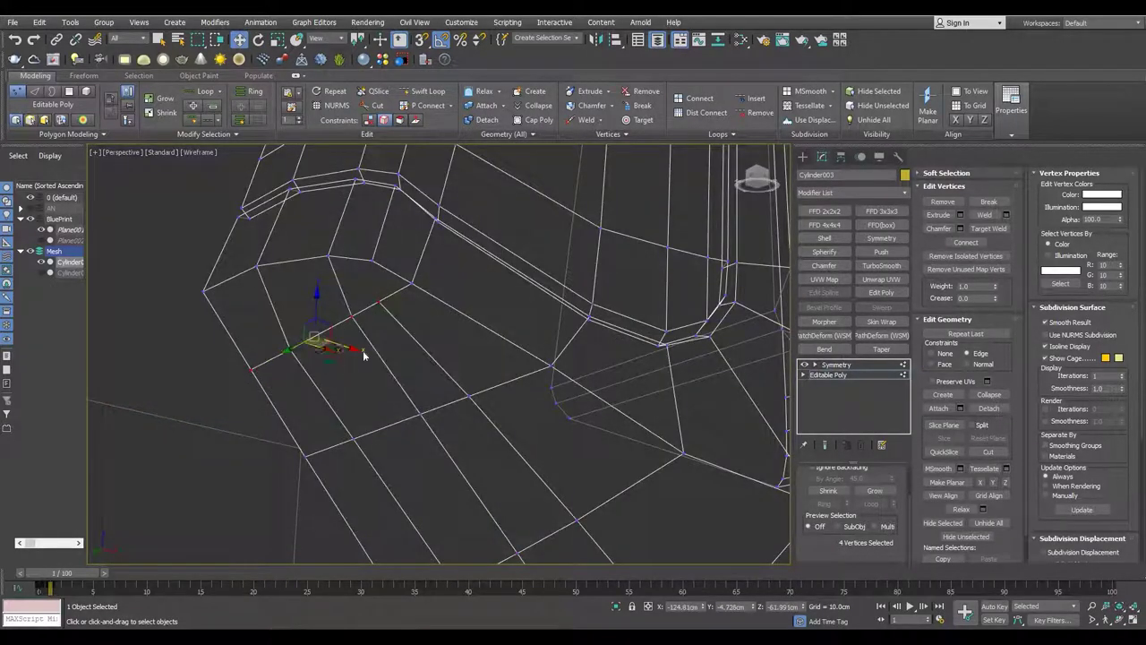
pyautogui.keyDown('alt'); pyautogui.moveTo(300, 356); pyautogui.dragTo(307, 387, button='middle'); pyautogui.keyUp('alt')
pyautogui.press('F3')
pyautogui.keyDown('alt'); pyautogui.moveTo(439, 326); pyautogui.dragTo(418, 337, button='middle'); pyautogui.keyUp('alt')
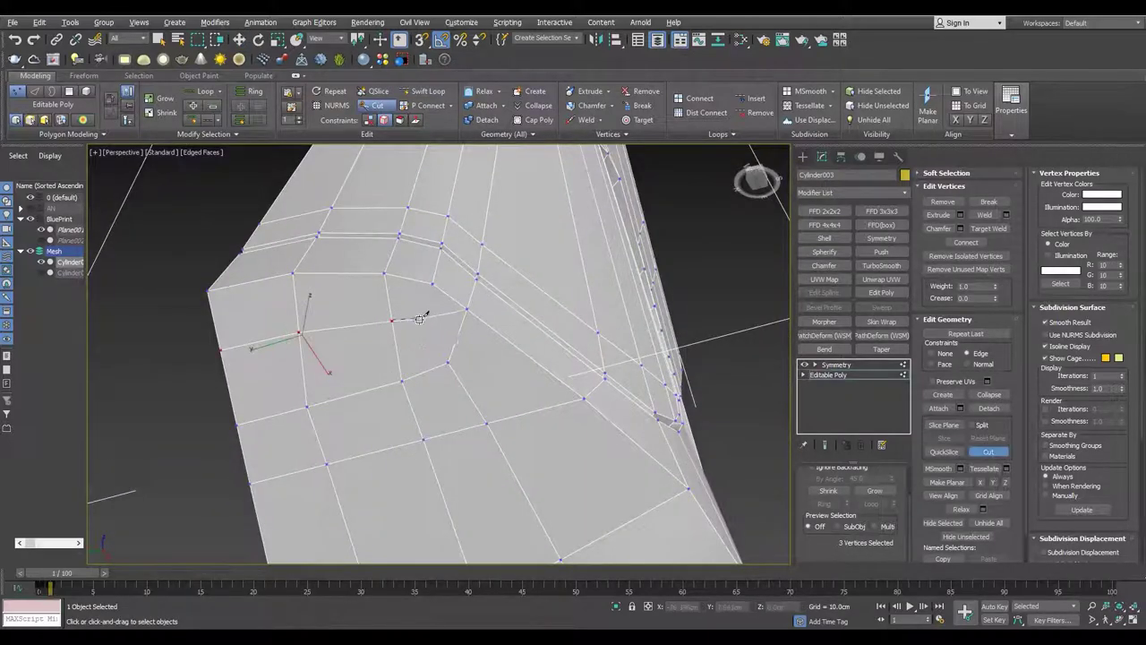
pyautogui.rightClick(448, 361)
pyautogui.click(448, 360)
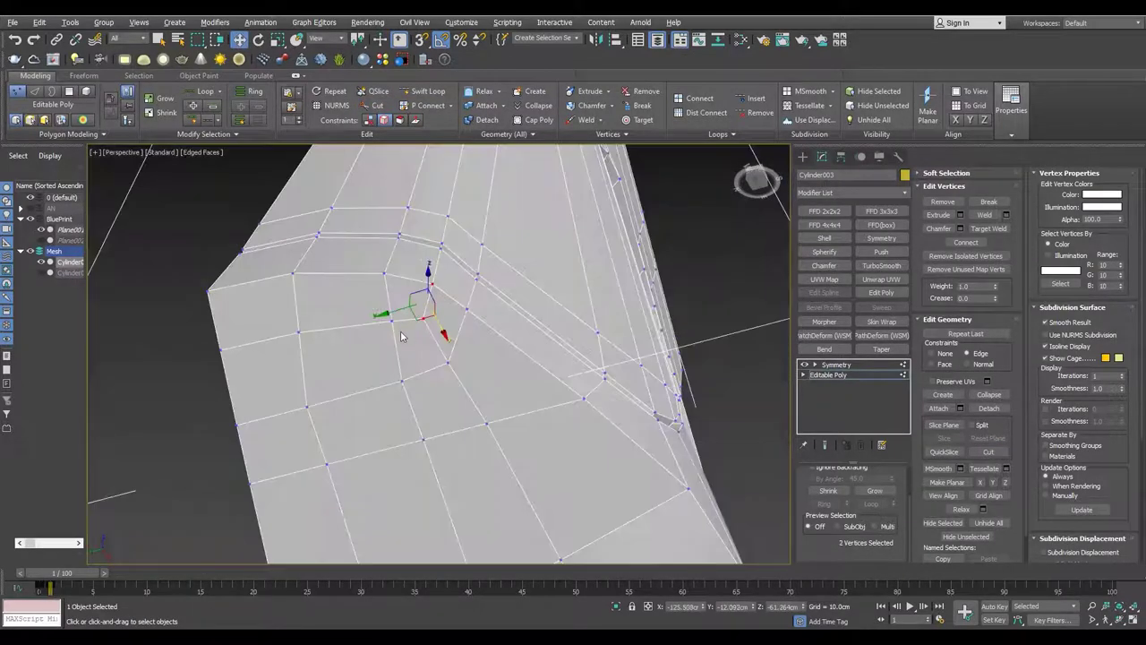
pyautogui.keyDown('alt'); pyautogui.moveTo(422, 359); pyautogui.dragTo(409, 336, button='middle'); pyautogui.keyUp('alt')
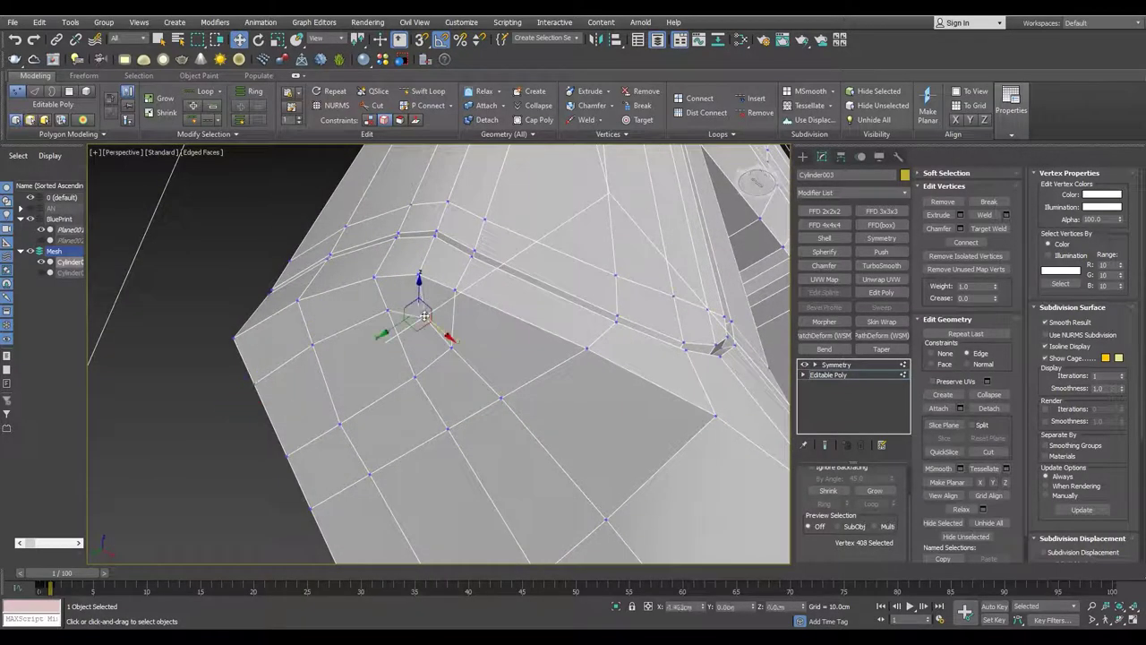
# - Inspect the corner vertices in wireframe and switch to the four-viewport layout
pyautogui.keyDown('alt'); pyautogui.moveTo(428, 310); pyautogui.dragTo(520, 339, button='middle'); pyautogui.keyUp('alt')
pyautogui.press('F3')
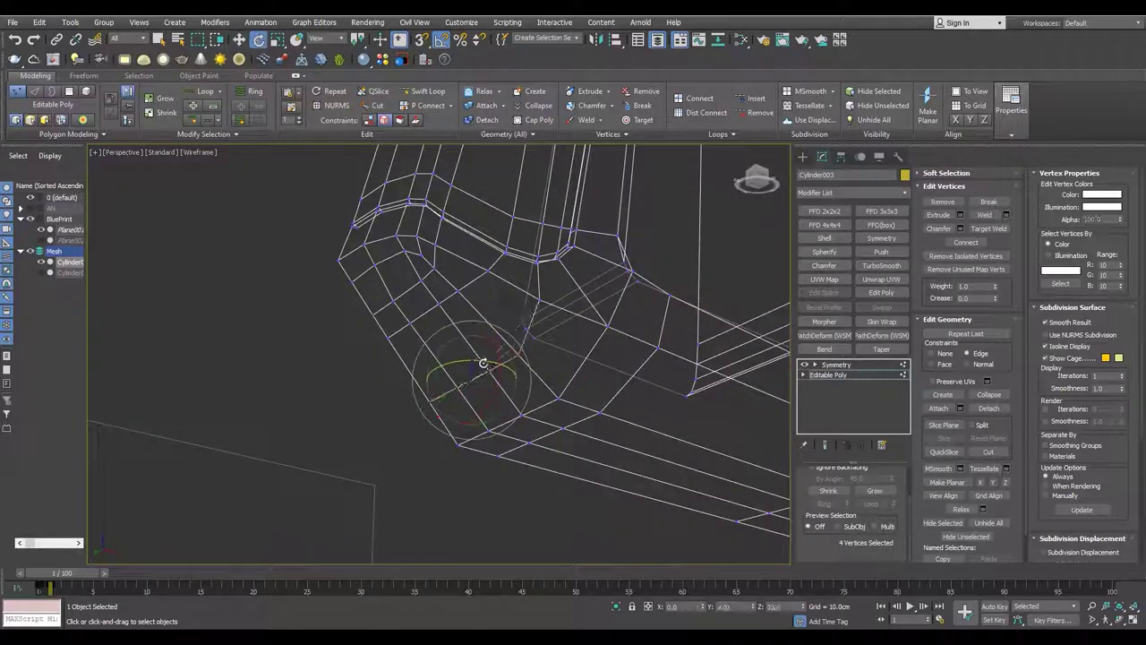
pyautogui.keyDown('alt'); pyautogui.moveTo(461, 309); pyautogui.dragTo(401, 273, button='middle'); pyautogui.keyUp('alt')
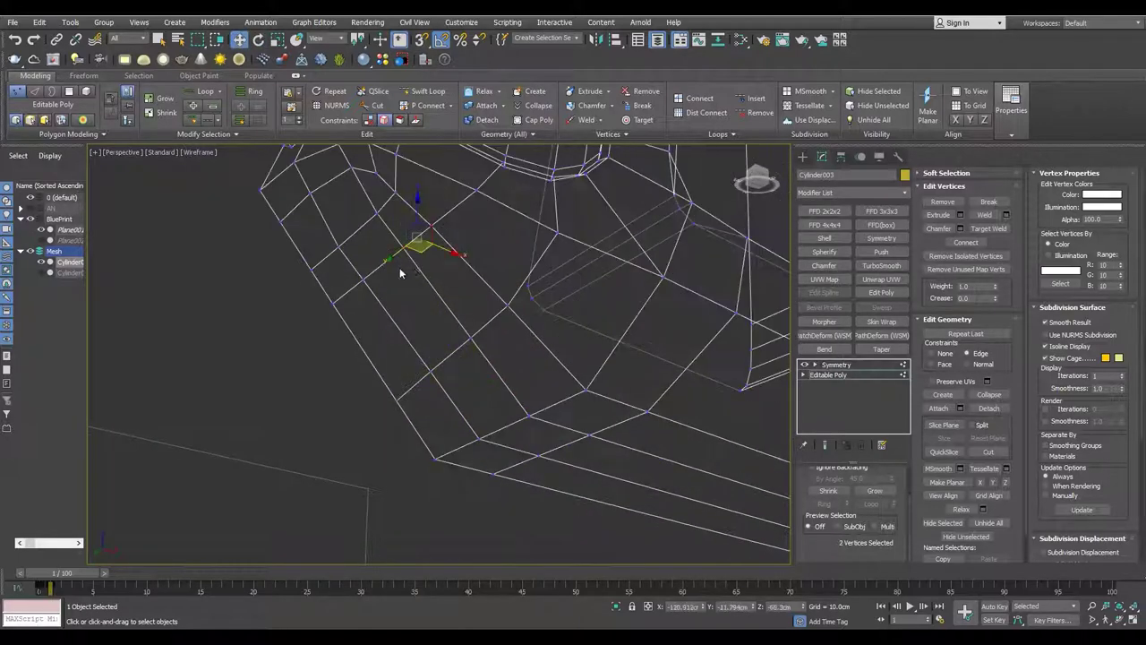
pyautogui.hotkey('alt', 'w')
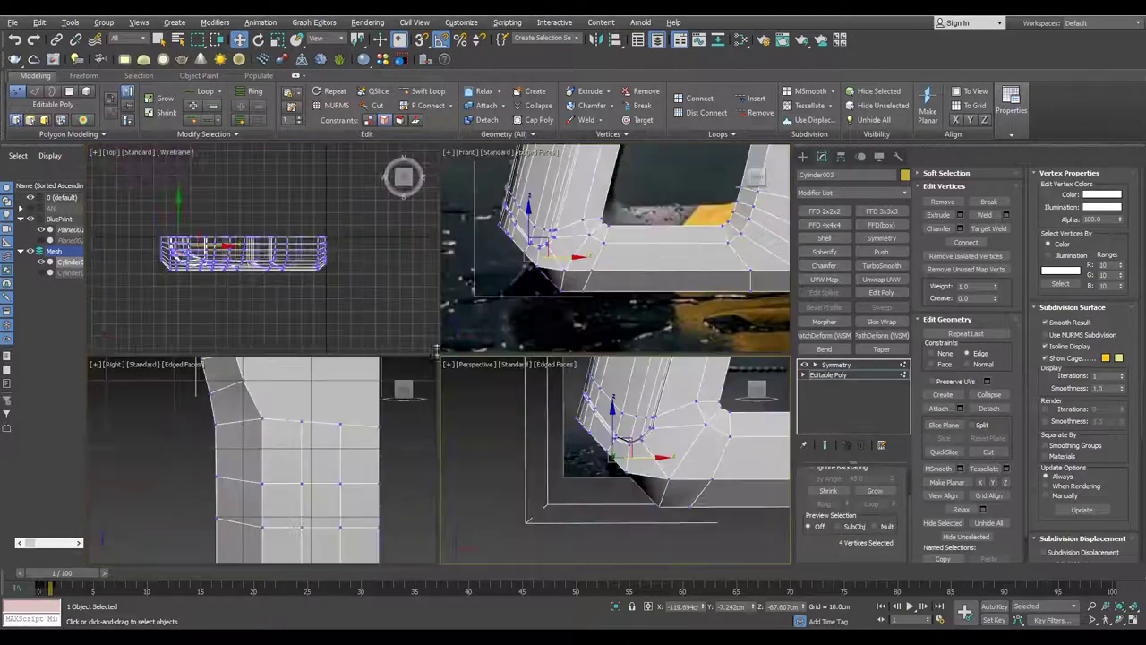
# - Preview the body with TurboSmooth in a single perspective view, then remove it
pyautogui.hotkey('alt', 'w')
pyautogui.click(881, 265)
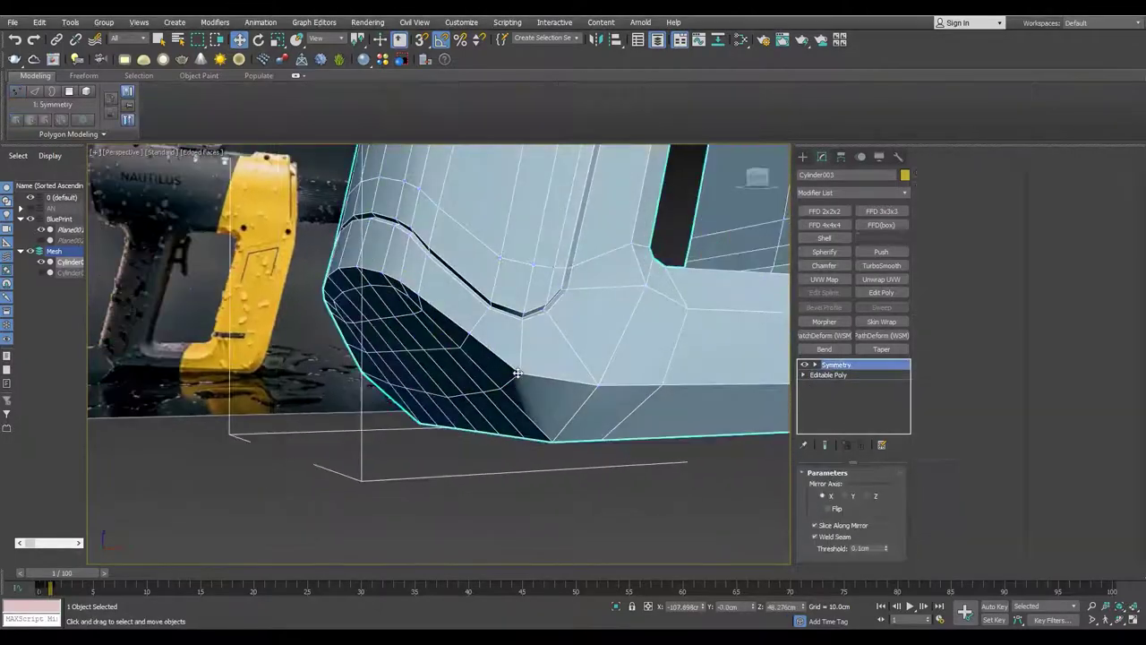
pyautogui.press('F4')
pyautogui.moveTo(412, 377)
pyautogui.keyDown('alt'); pyautogui.mouseDown(button='middle')
pyautogui.moveTo(358, 353)
pyautogui.moveTo(325, 366)
pyautogui.moveTo(511, 307)
pyautogui.moveTo(454, 394)
pyautogui.moveTo(400, 402)
pyautogui.moveTo(358, 367)
pyautogui.moveTo(256, 336)
pyautogui.mouseUp(button='middle'); pyautogui.keyUp('alt')
pyautogui.hotkey('ctrl', 'z')
pyautogui.press('F4')
# - Select the lower-corner polygons and extend the selection into a loop along the side
pyautogui.click(828, 374)
pyautogui.press('4')
pyautogui.press('F3')
pyautogui.keyDown('ctrl'); pyautogui.click(298, 288); pyautogui.keyUp('ctrl')
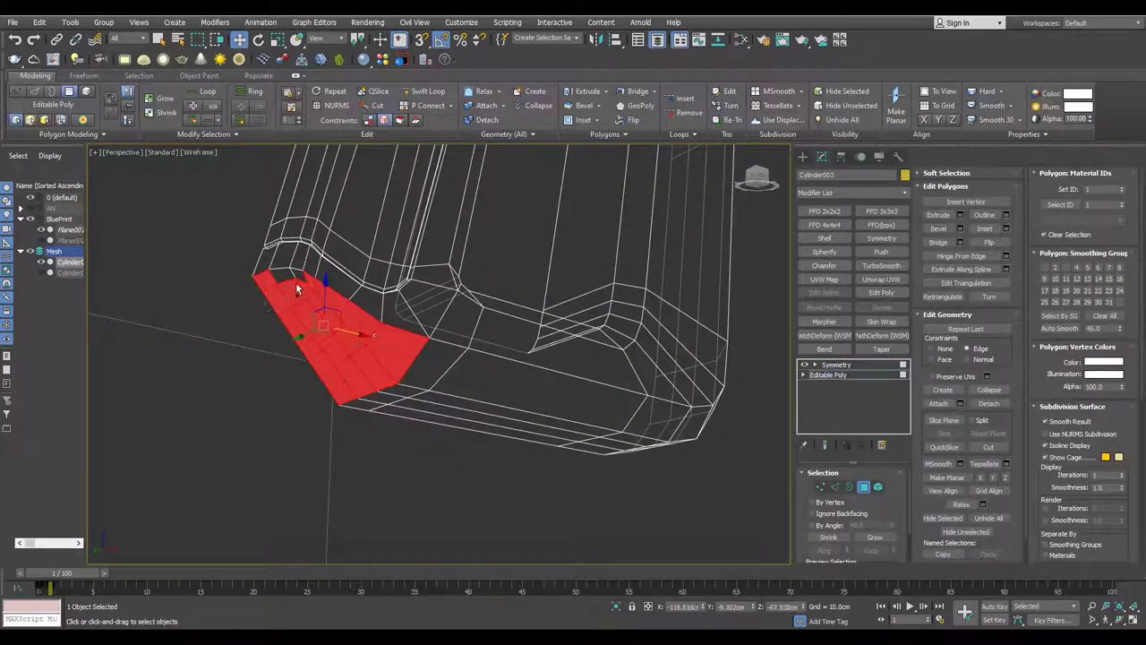
pyautogui.keyDown('shift'); pyautogui.click(455, 370); pyautogui.keyUp('shift')
pyautogui.moveTo(455, 369)
pyautogui.keyDown('alt'); pyautogui.mouseDown(button='middle')
pyautogui.moveTo(501, 359)
pyautogui.moveTo(419, 322)
pyautogui.mouseUp(button='middle'); pyautogui.keyUp('alt')
pyautogui.press('F3')
pyautogui.scroll(3, 419, 323)
pyautogui.scroll(2, 419, 323)
# - Move a lower-corner vertex up and right to even out the polygon flow
pyautogui.press('1')
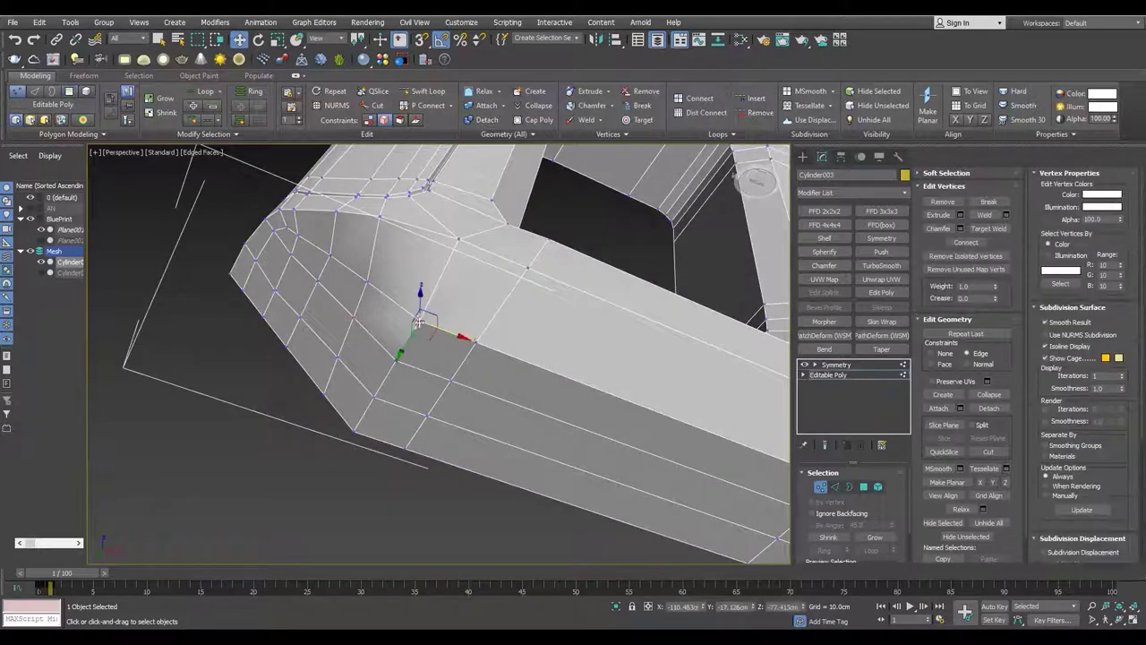
pyautogui.keyDown('alt'); pyautogui.moveTo(403, 390); pyautogui.dragTo(465, 312, button='middle'); pyautogui.keyUp('alt')
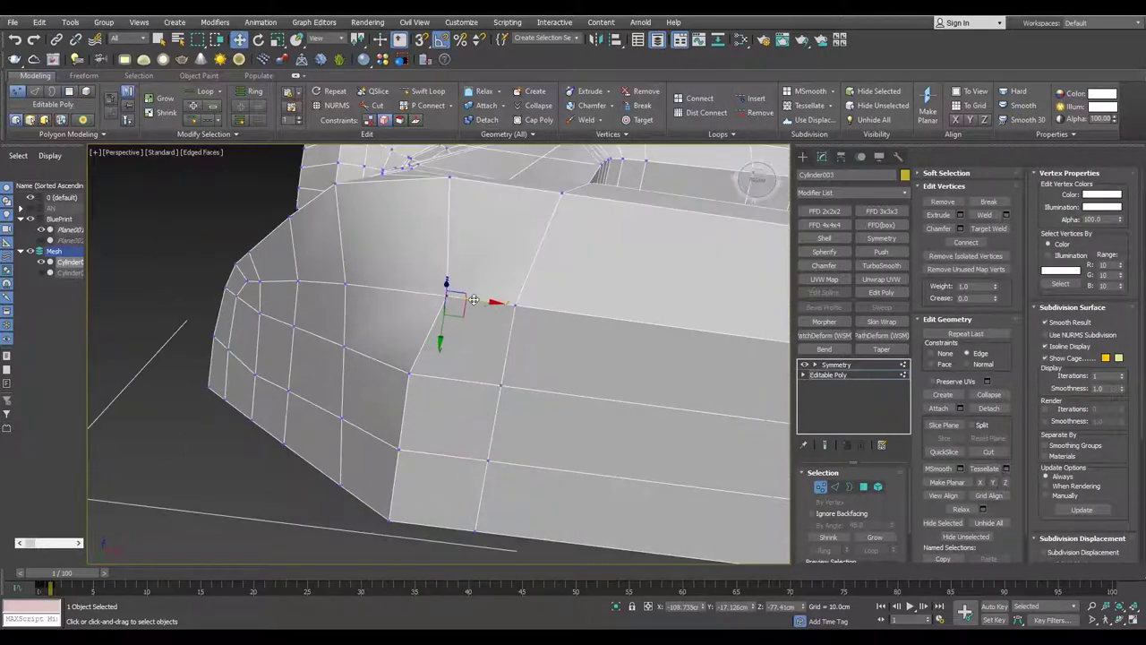
pyautogui.keyDown('alt'); pyautogui.moveTo(408, 370); pyautogui.dragTo(427, 408, button='middle'); pyautogui.keyUp('alt')
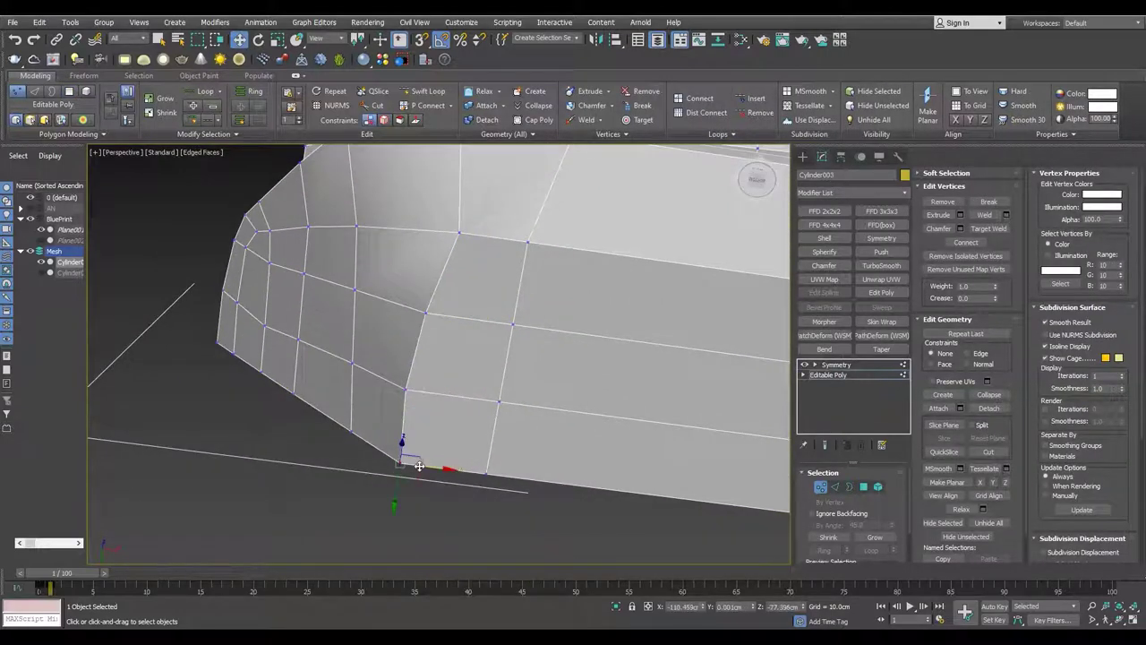
pyautogui.keyDown('alt'); pyautogui.moveTo(418, 467); pyautogui.dragTo(466, 310, button='middle'); pyautogui.keyUp('alt')
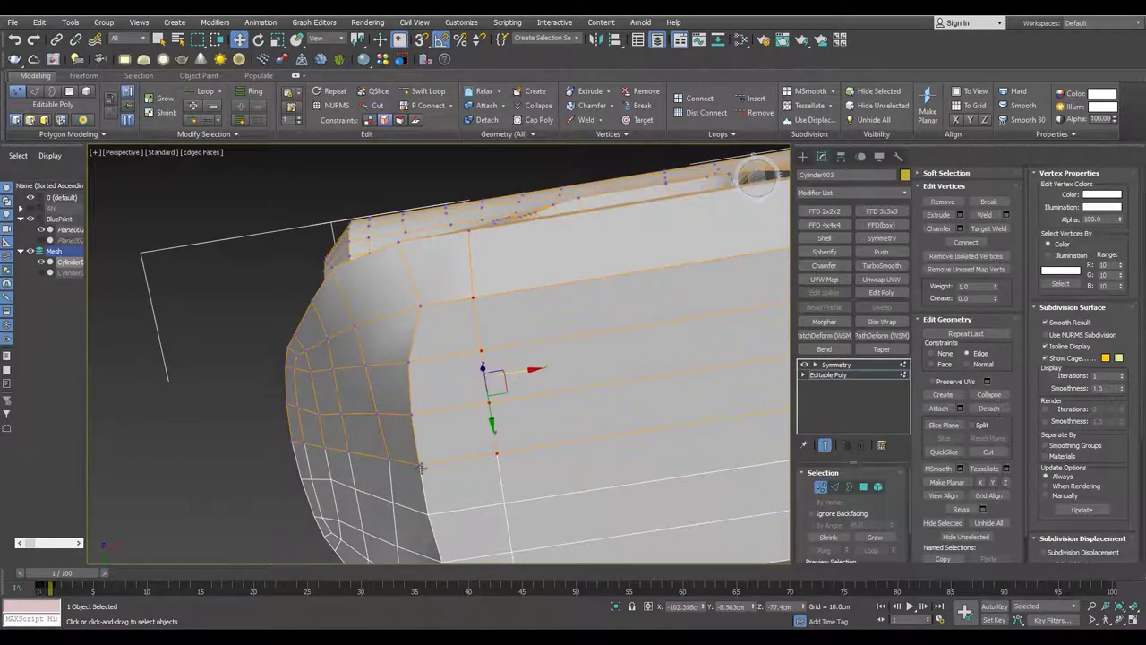
pyautogui.keyDown('alt'); pyautogui.moveTo(420, 467); pyautogui.dragTo(456, 298, button='middle'); pyautogui.keyUp('alt')
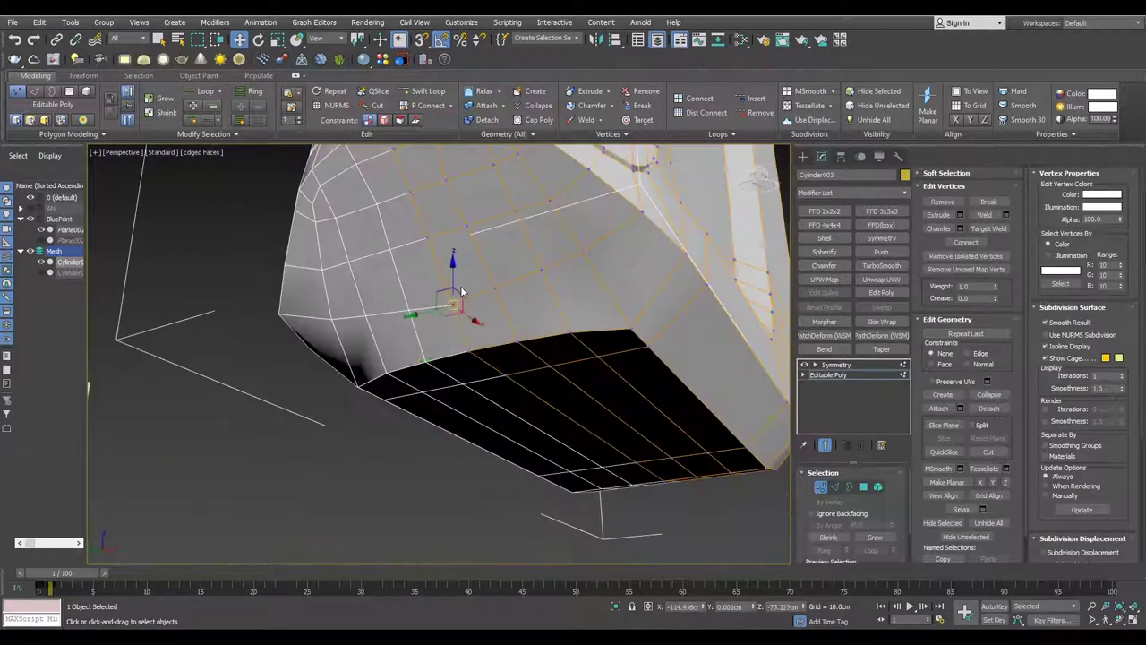
pyautogui.scroll(3, 456, 299)
pyautogui.moveTo(652, 232); pyautogui.dragTo(422, 308)
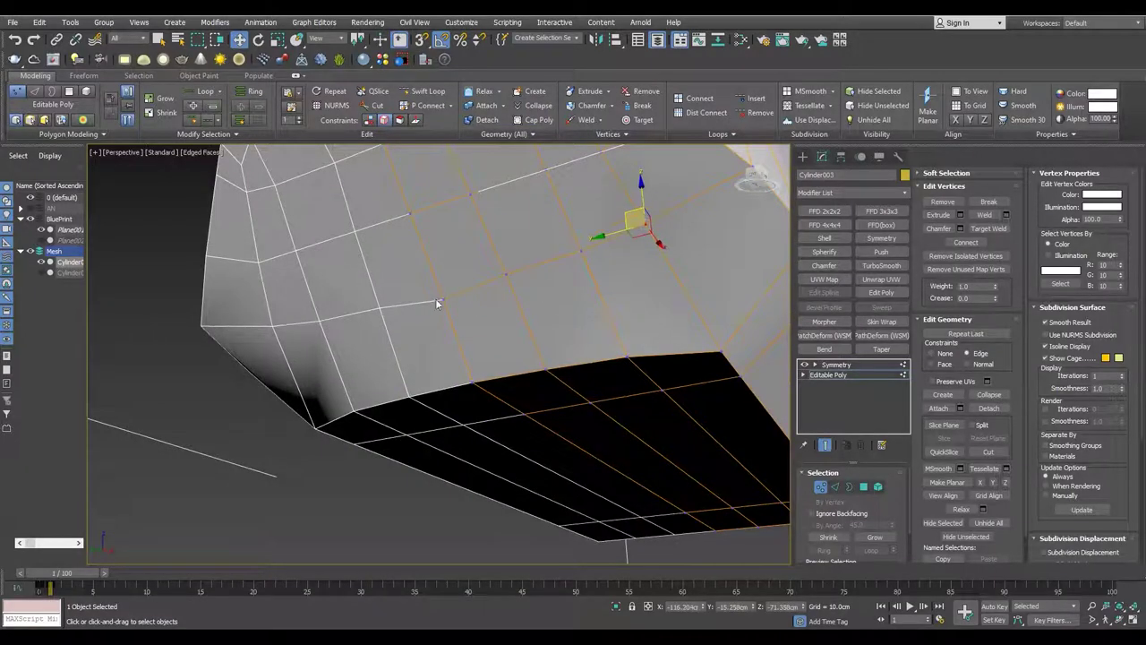
pyautogui.moveTo(481, 310)
pyautogui.keyDown('alt'); pyautogui.mouseDown(button='middle')
pyautogui.moveTo(463, 314)
pyautogui.moveTo(440, 245)
pyautogui.mouseUp(button='middle'); pyautogui.keyUp('alt')
# - Set the reference coordinate system to Local for the selected polygons
pyautogui.press('4')
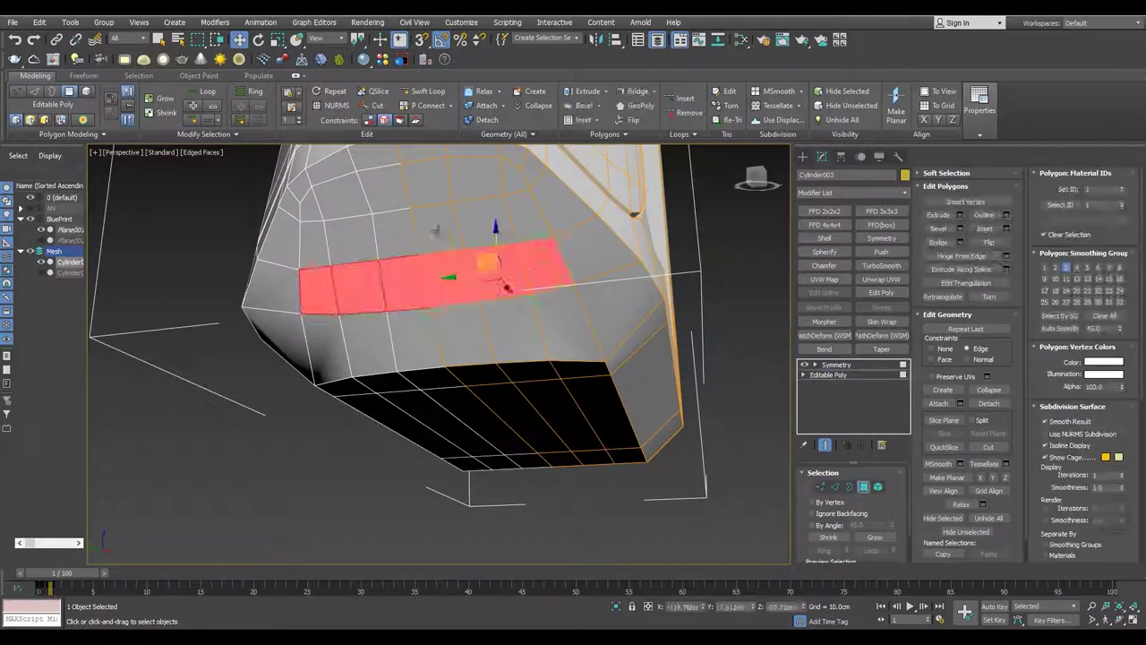
pyautogui.keyDown('alt'); pyautogui.moveTo(501, 179); pyautogui.dragTo(431, 284, button='middle'); pyautogui.keyUp('alt')
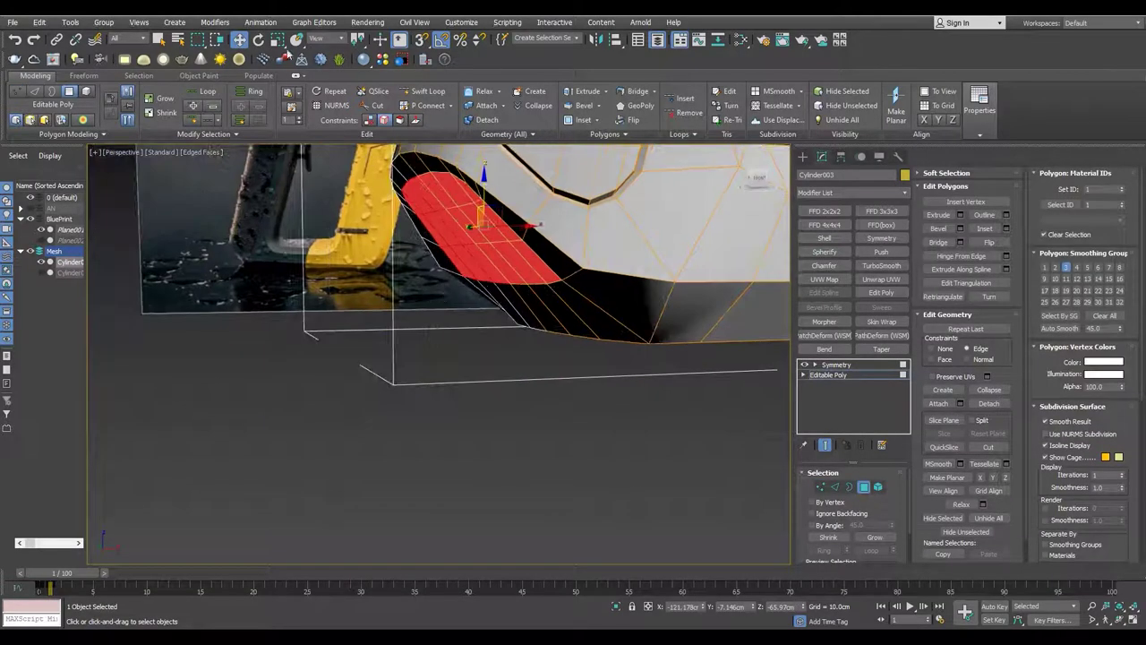
pyautogui.click(327, 38)
pyautogui.click(322, 88)
pyautogui.keyDown('alt'); pyautogui.moveTo(457, 255); pyautogui.dragTo(502, 341, button='middle'); pyautogui.keyUp('alt')
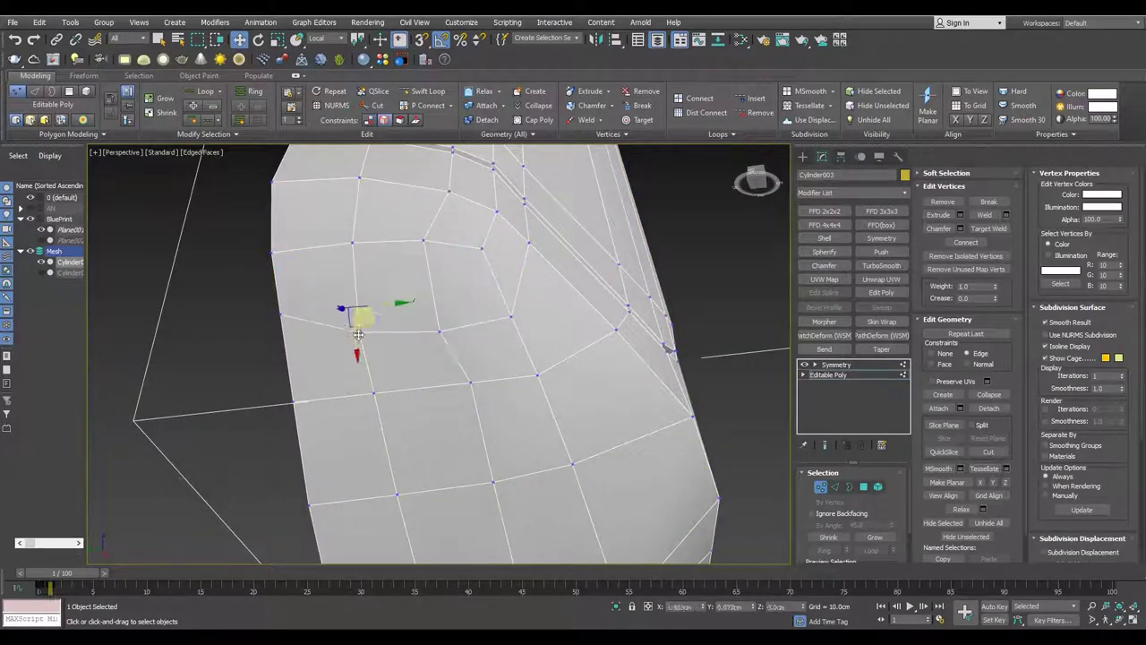
# - Orbit and zoom around the body to view its lower corner against the reference
pyautogui.keyDown('alt'); pyautogui.moveTo(286, 343); pyautogui.dragTo(484, 290, button='middle'); pyautogui.keyUp('alt')
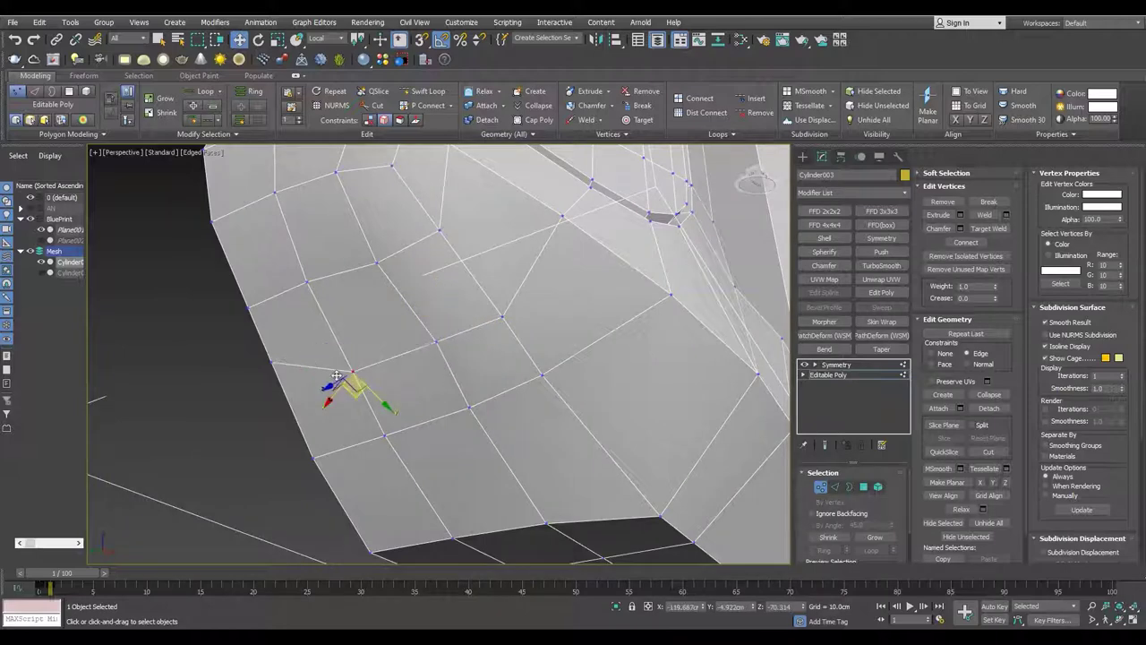
pyautogui.moveTo(284, 392)
pyautogui.keyDown('alt'); pyautogui.mouseDown(button='middle')
pyautogui.moveTo(481, 289)
pyautogui.moveTo(503, 225)
pyautogui.mouseUp(button='middle'); pyautogui.keyUp('alt')
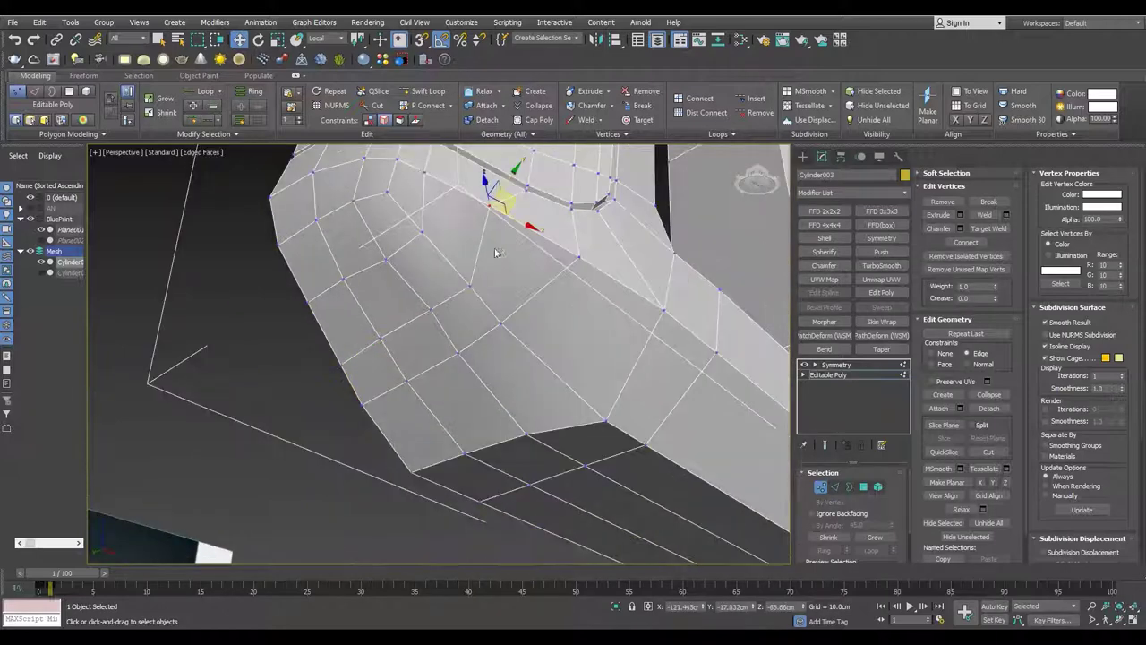
pyautogui.moveTo(363, 406)
pyautogui.keyDown('alt'); pyautogui.mouseDown(button='middle')
pyautogui.moveTo(374, 227)
pyautogui.moveTo(429, 309)
pyautogui.mouseUp(button='middle'); pyautogui.keyUp('alt')
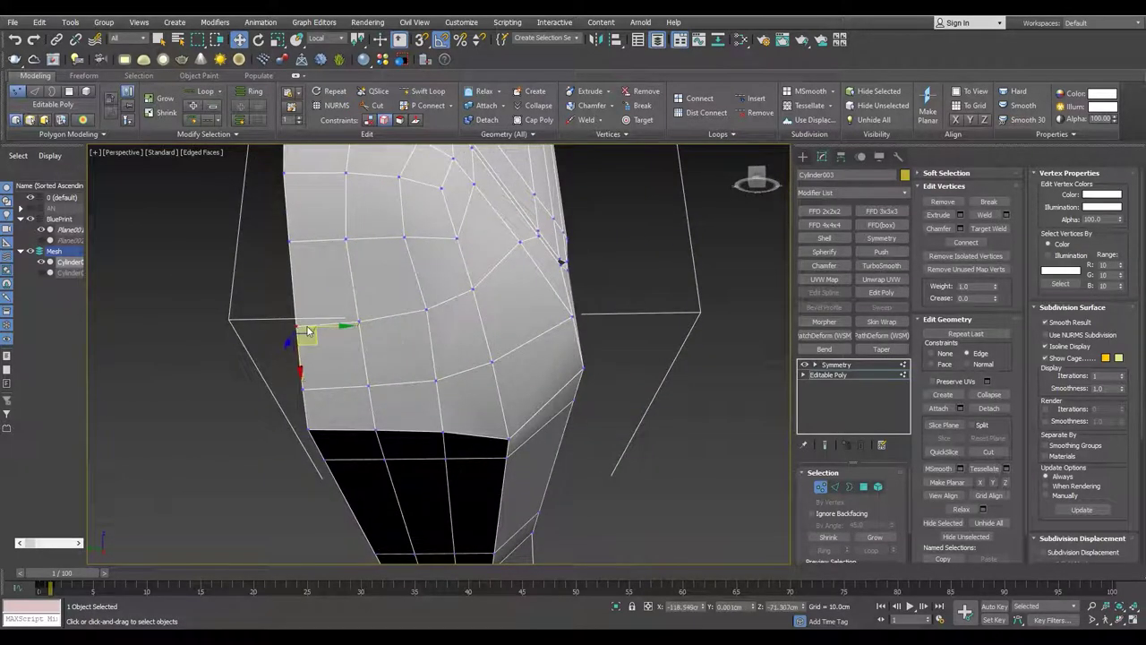
pyautogui.keyDown('alt'); pyautogui.moveTo(300, 328); pyautogui.dragTo(404, 313, button='middle'); pyautogui.keyUp('alt')
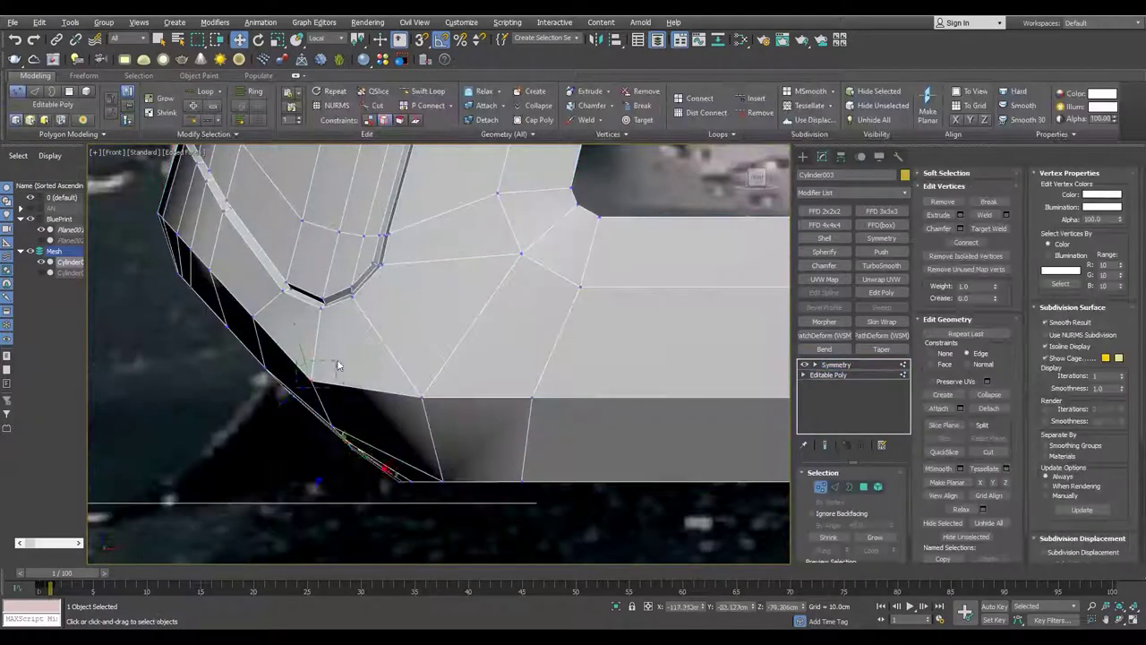
pyautogui.scroll(3, 359, 381)
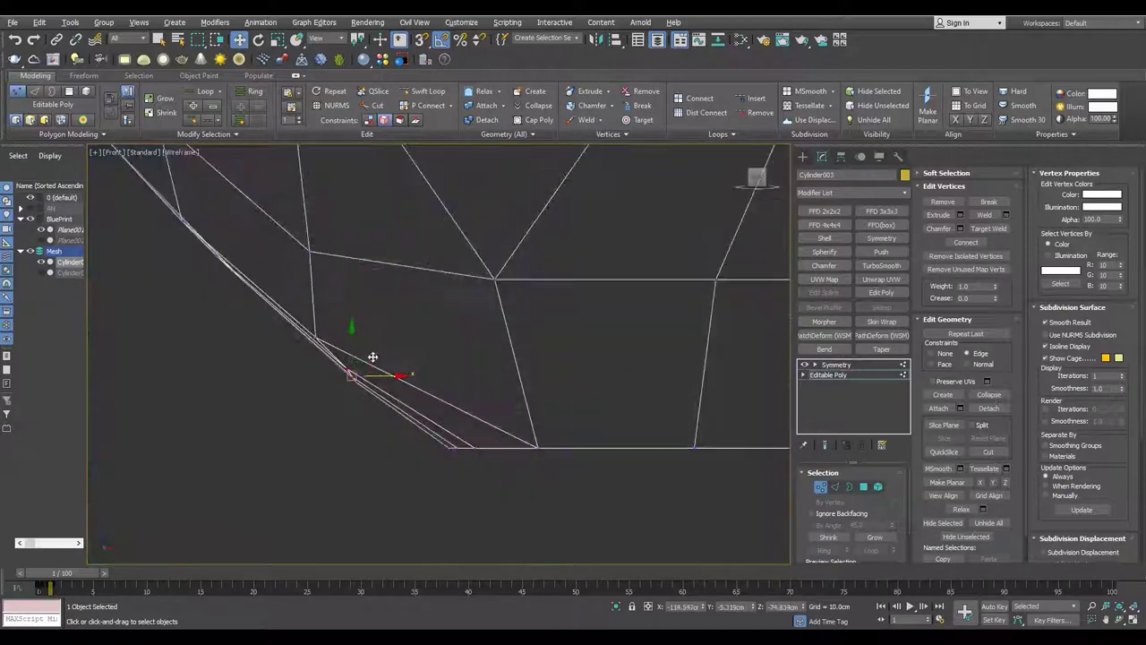
pyautogui.scroll(2, 298, 332)
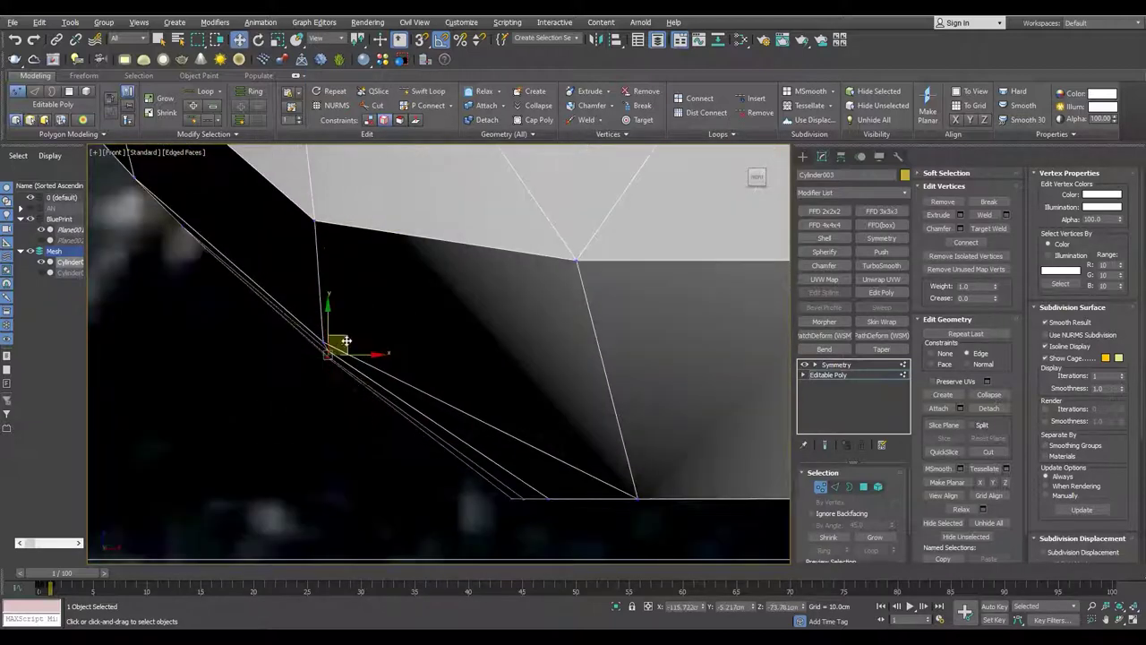
pyautogui.scroll(-2, 350, 341)
# - Reposition a lower-corner vertex in the front view, checking it in wireframe and shaded
pyautogui.press('F3')
pyautogui.press('e')
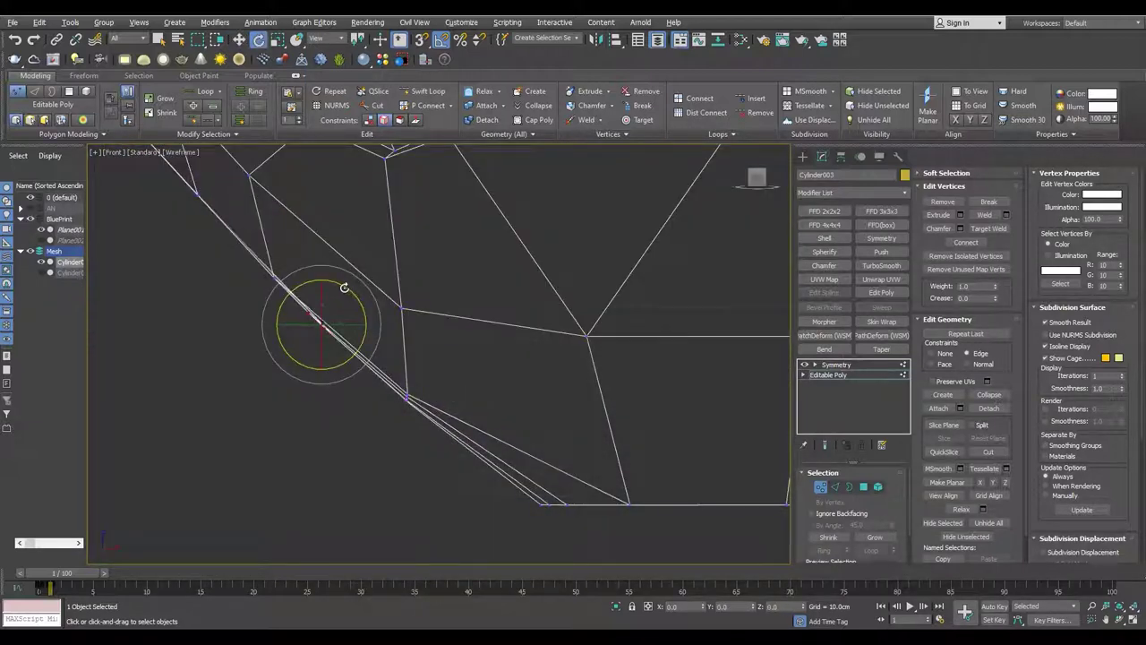
pyautogui.press('w')
pyautogui.moveTo(344, 288); pyautogui.dragTo(366, 313, button='middle')
pyautogui.scroll(3, 306, 277)
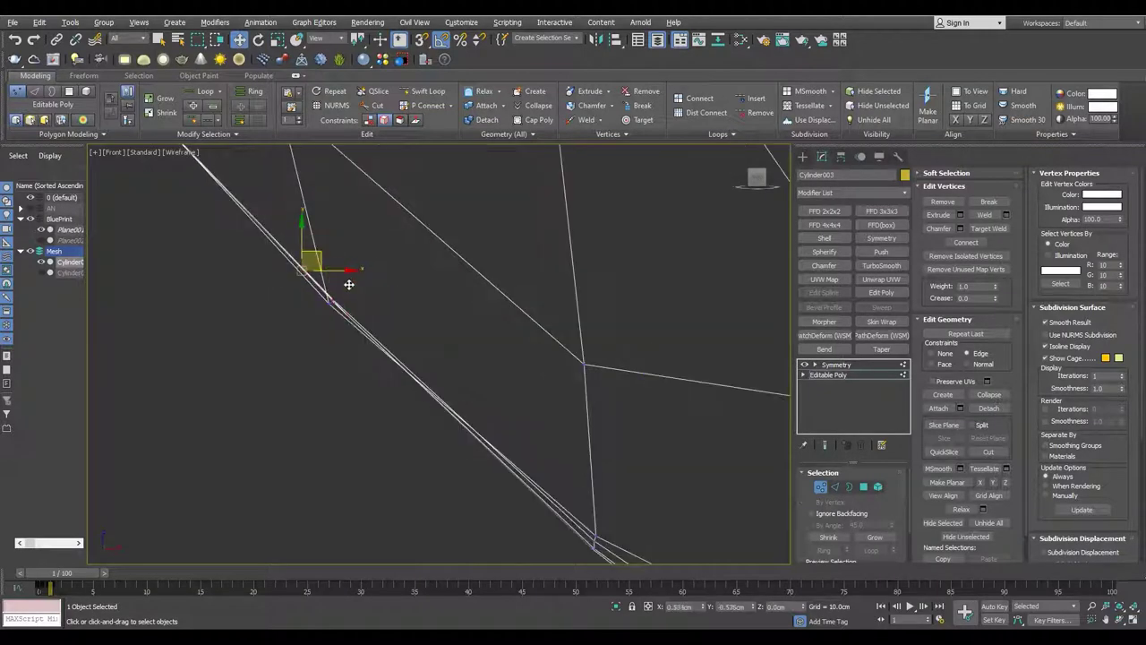
pyautogui.scroll(-2, 350, 289)
pyautogui.press('F3')
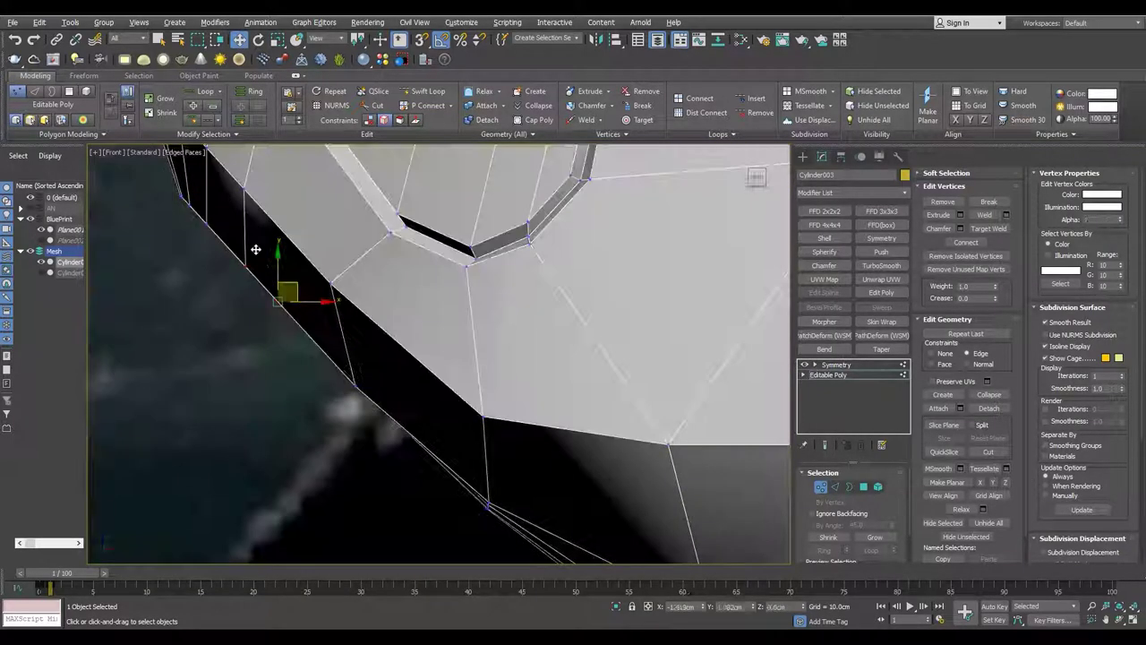
pyautogui.scroll(-2, 256, 248)
pyautogui.press('F3')
pyautogui.press('F3')
# - Pick another vertex on the lower corner and zoom out to check the body outline
pyautogui.click(306, 276)
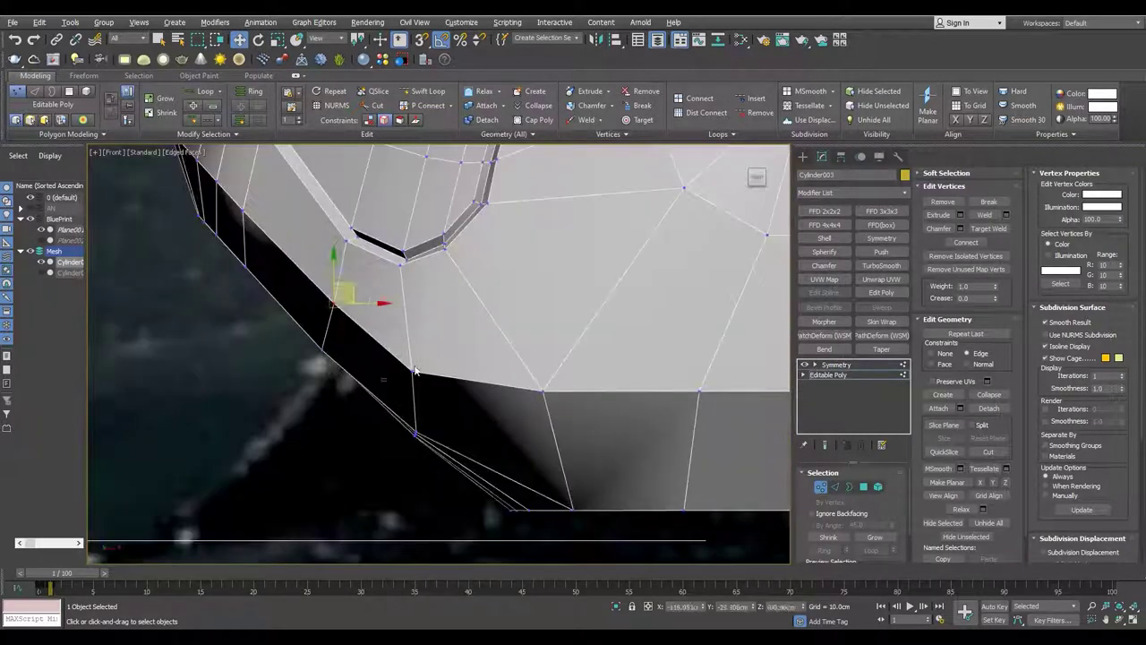
pyautogui.scroll(-2, 501, 412)
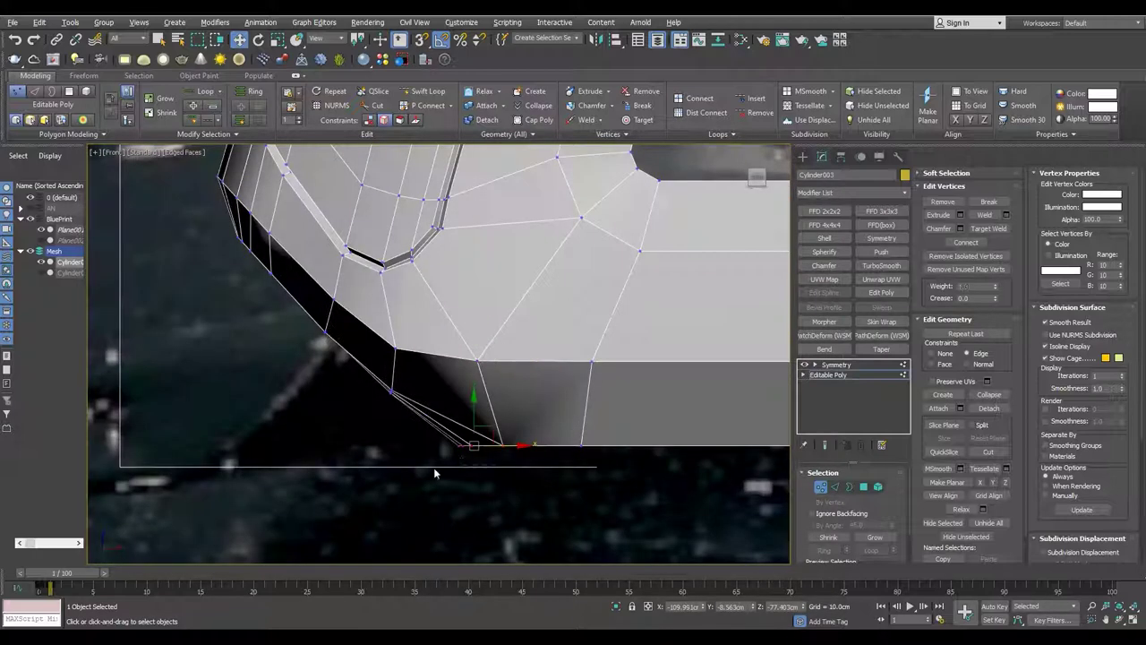
pyautogui.scroll(-3, 562, 466)
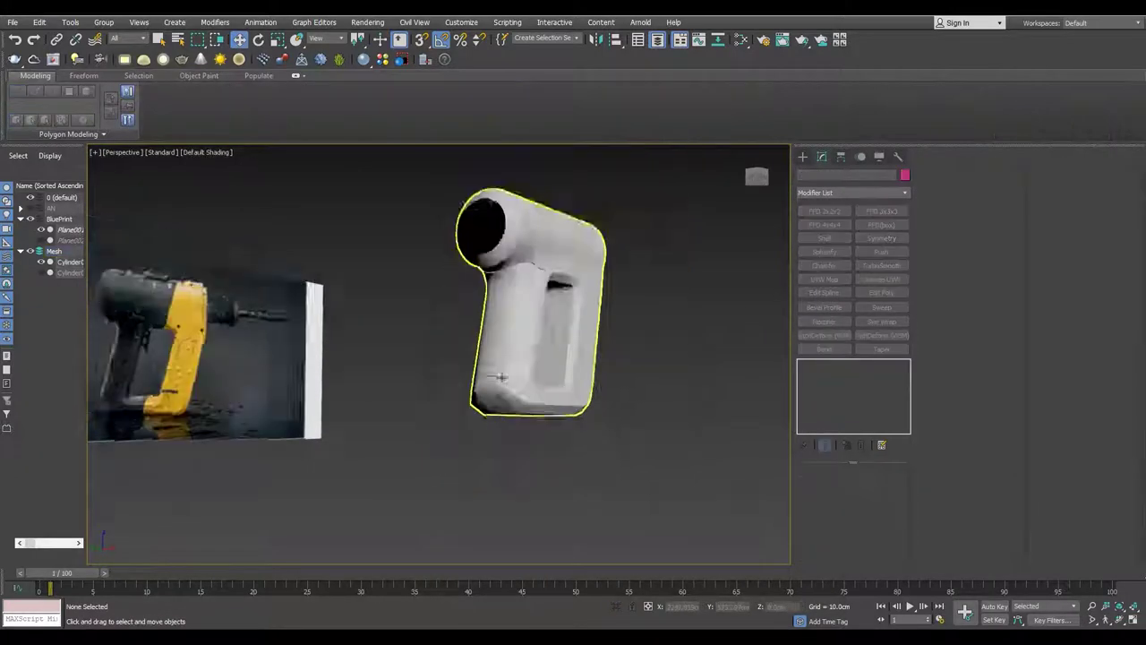
pyautogui.keyDown('alt'); pyautogui.moveTo(537, 394); pyautogui.dragTo(460, 381, button='middle'); pyautogui.keyUp('alt')
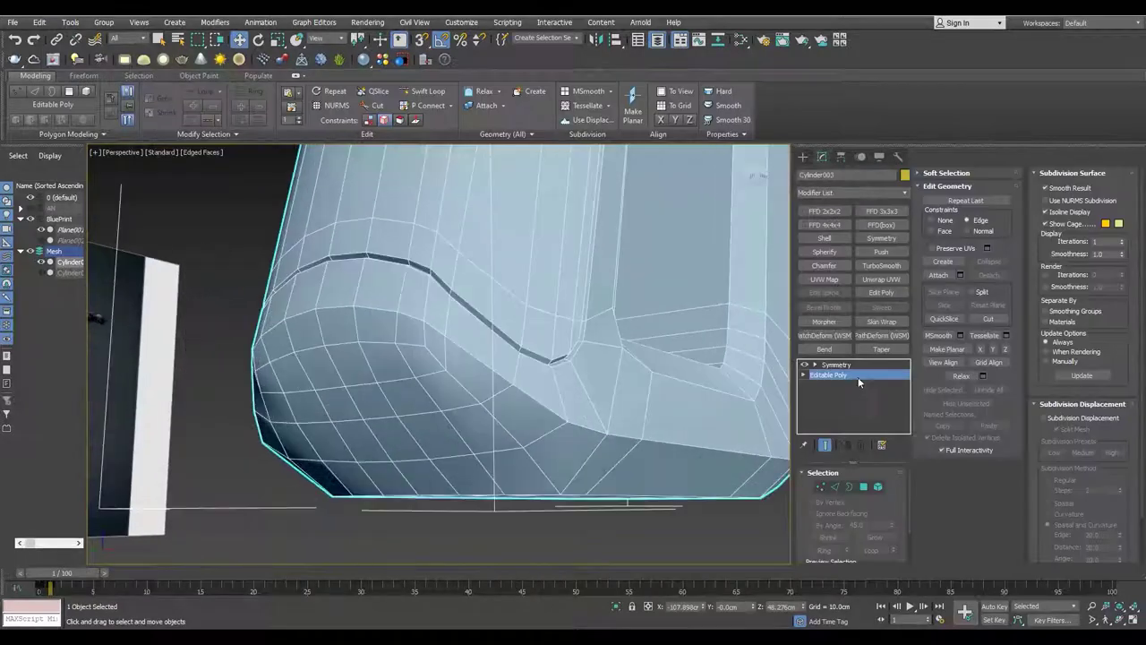
# - Add an Edit Poly modifier and bevel the selected polygon patch inward by -5 cm
pyautogui.keyDown('alt'); pyautogui.moveTo(434, 394); pyautogui.dragTo(466, 403, button='middle'); pyautogui.keyUp('alt')
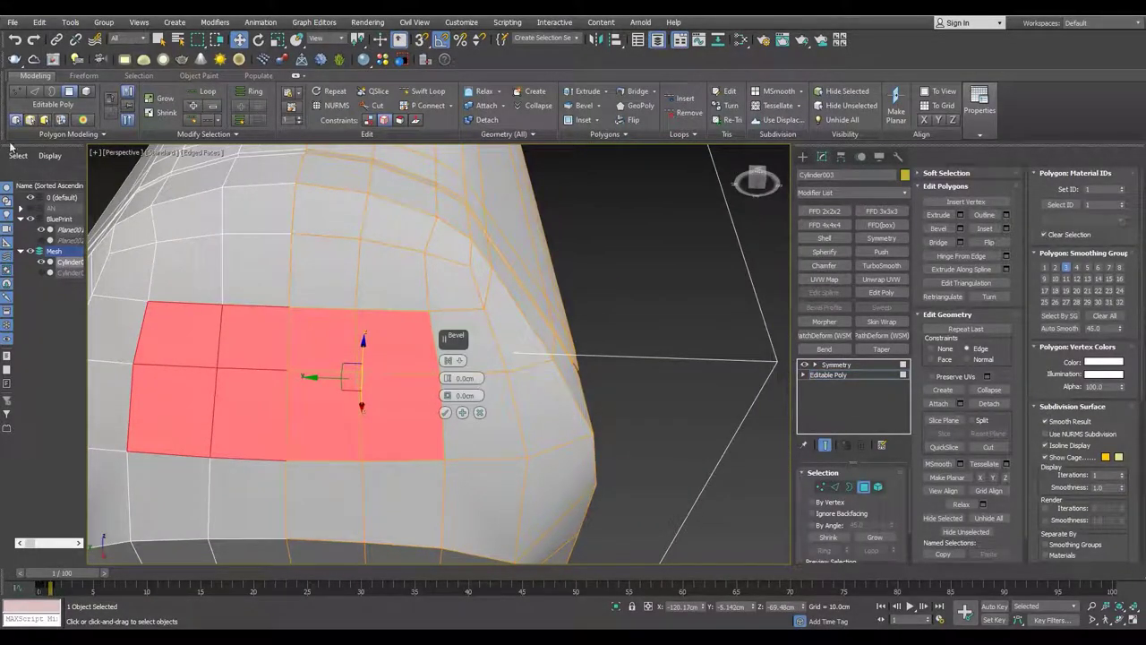
pyautogui.press('4')
pyautogui.press('4')
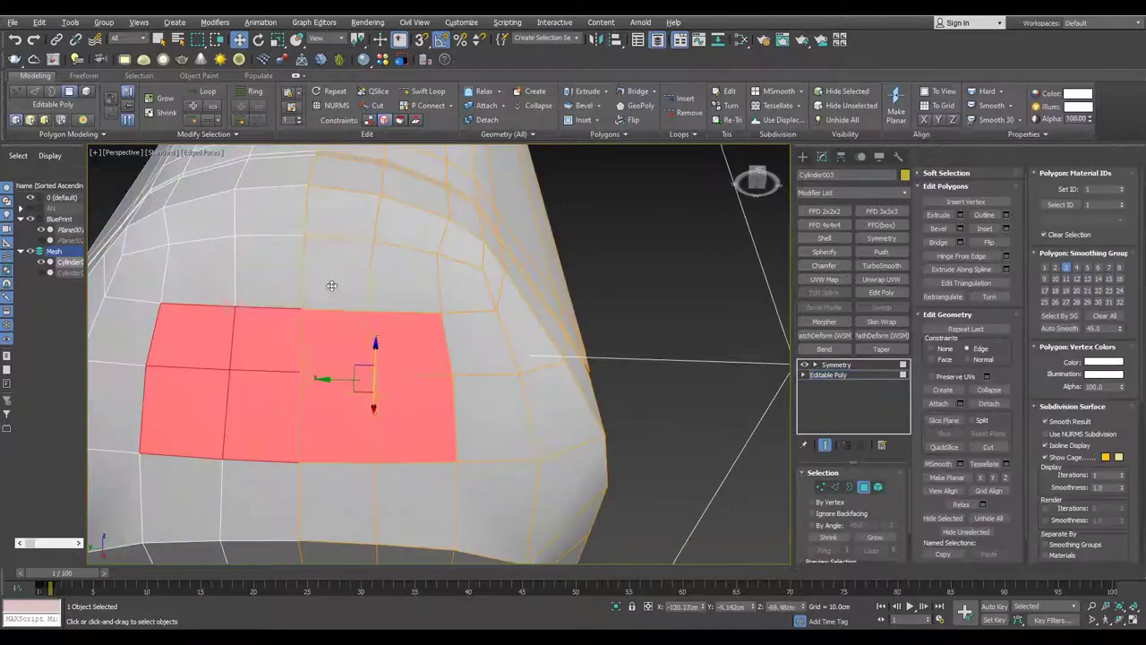
pyautogui.click(881, 292)
pyautogui.press('4')
pyautogui.click(960, 383)
pyautogui.moveTo(376, 394)
pyautogui.keyDown('alt'); pyautogui.mouseDown(button='middle')
pyautogui.moveTo(337, 399)
pyautogui.moveTo(394, 385)
pyautogui.mouseUp(button='middle'); pyautogui.keyUp('alt')
pyautogui.moveTo(447, 377); pyautogui.dragTo(435, 617)
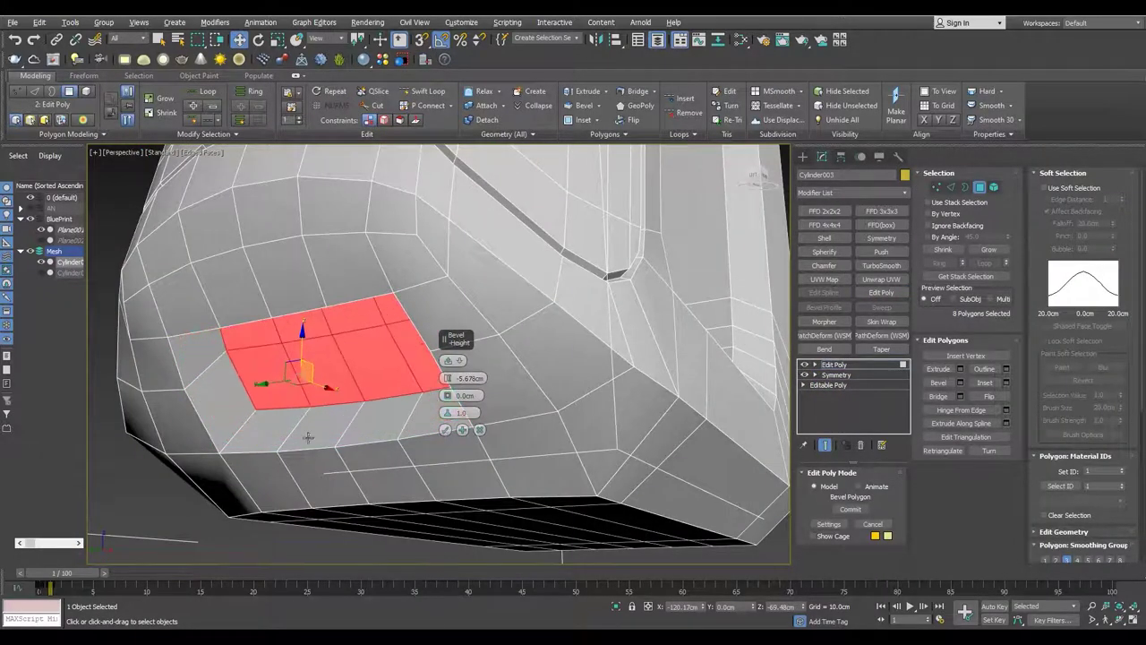
pyautogui.doubleClick(478, 378)
pyautogui.write('-5')
pyautogui.press('Return')
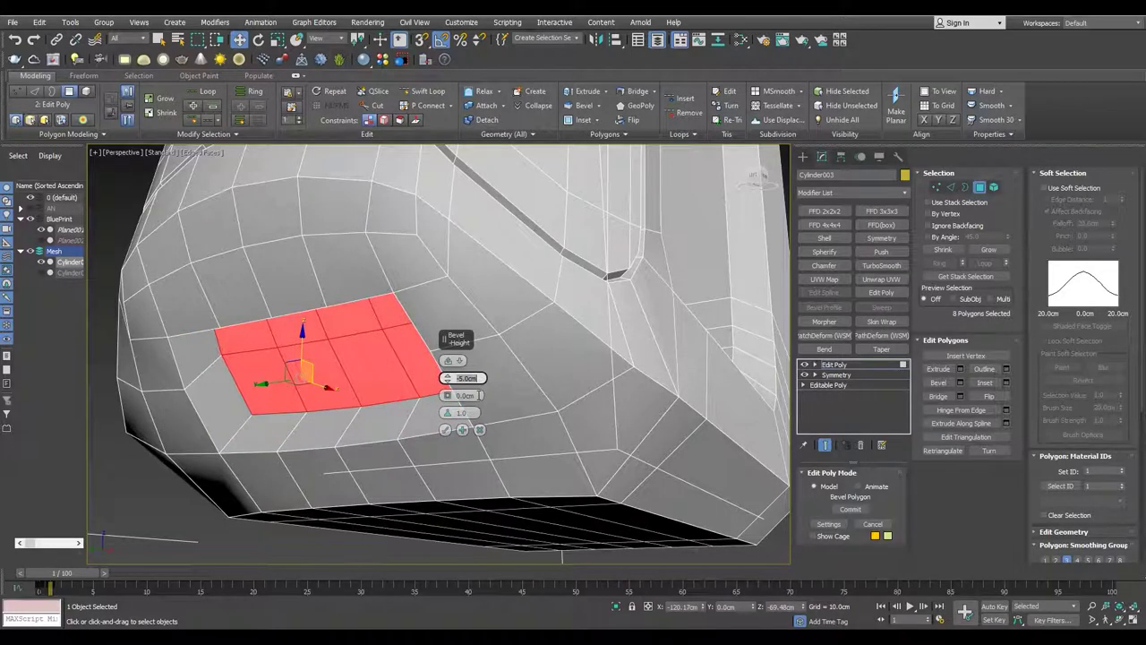
pyautogui.click(446, 430)
# - Chamfer the two corner edges of the recess
pyautogui.press('2')
pyautogui.keyDown('alt'); pyautogui.moveTo(447, 435); pyautogui.dragTo(455, 320, button='middle'); pyautogui.keyUp('alt')
pyautogui.keyDown('ctrl'); pyautogui.click(460, 357); pyautogui.keyUp('ctrl')
pyautogui.hotkey('ctrl', 'shift', 'c')
pyautogui.scroll(3, 446, 378)
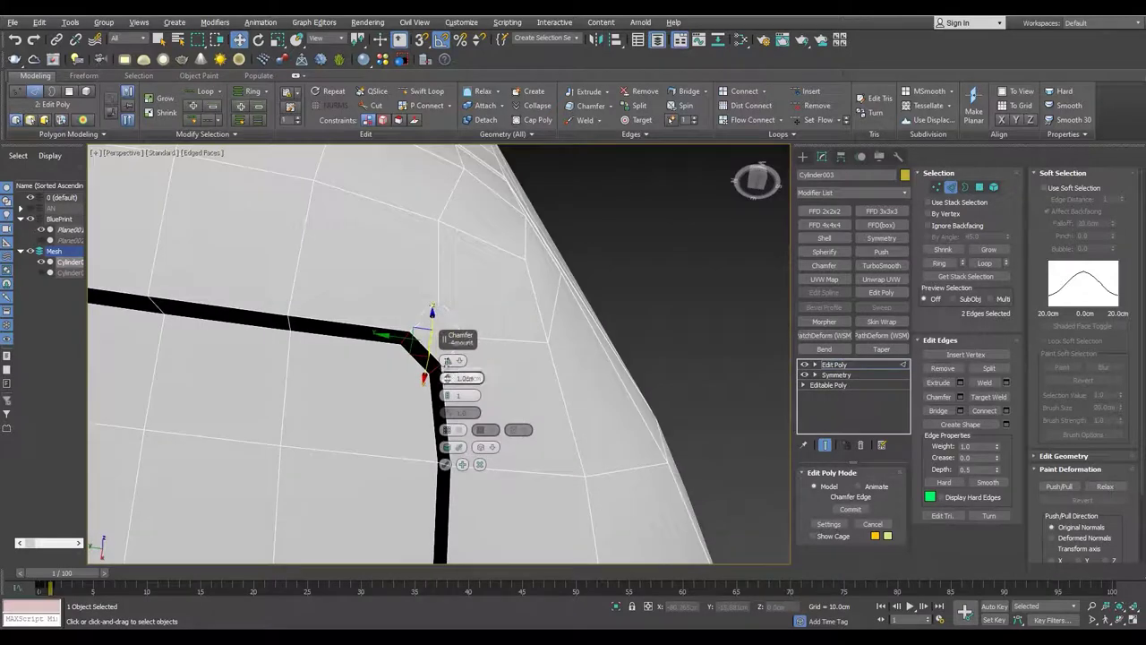
pyautogui.keyDown('alt'); pyautogui.moveTo(360, 358); pyautogui.dragTo(398, 378, button='middle'); pyautogui.keyUp('alt')
pyautogui.moveTo(439, 306)
pyautogui.keyDown('alt'); pyautogui.mouseDown(button='middle')
pyautogui.moveTo(455, 463)
pyautogui.moveTo(341, 244)
pyautogui.mouseUp(button='middle'); pyautogui.keyUp('alt')
pyautogui.click(445, 464)
# - Target-weld the stray vertex into its neighbour to tidy the surrounding faces
pyautogui.press('1')
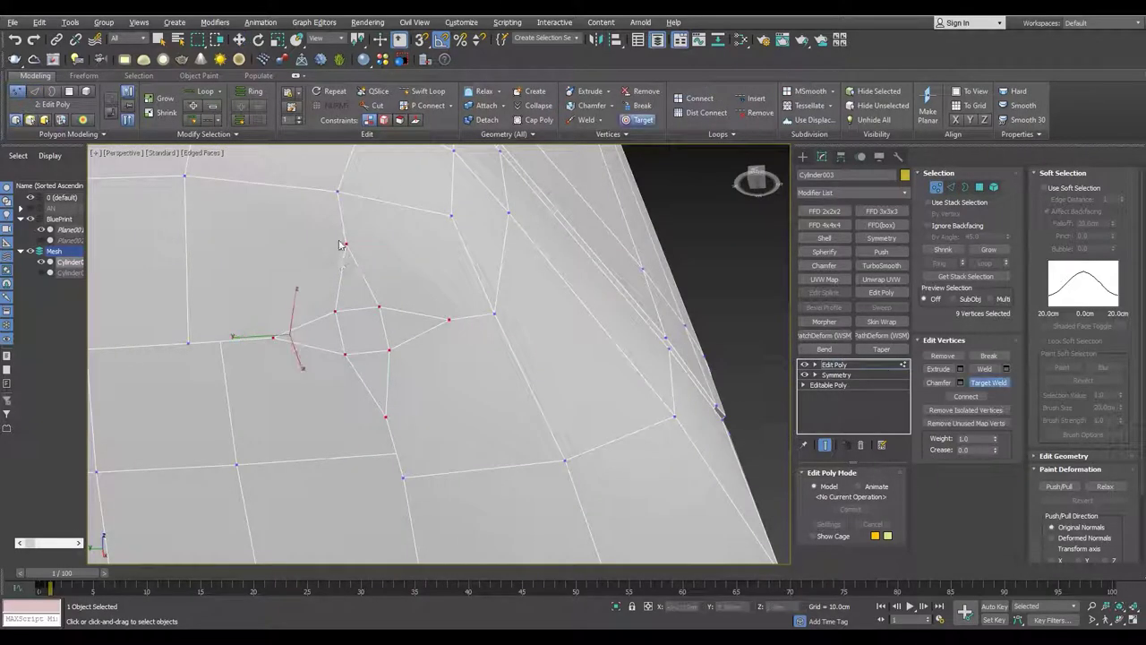
pyautogui.click(337, 190)
pyautogui.press('w')
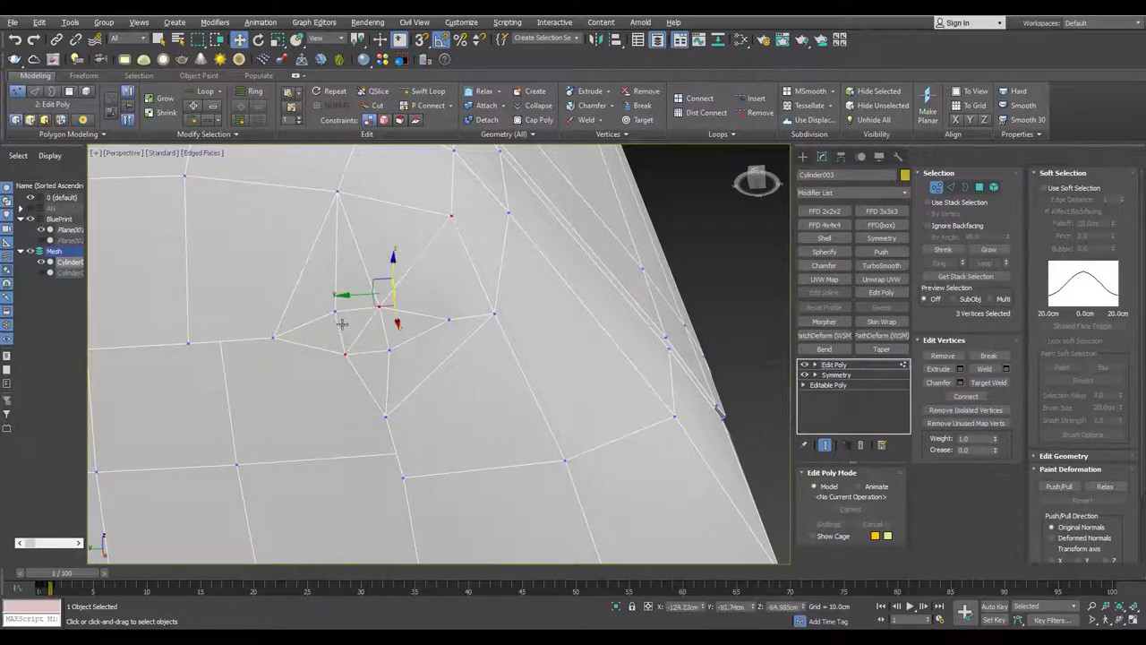
pyautogui.press('2')
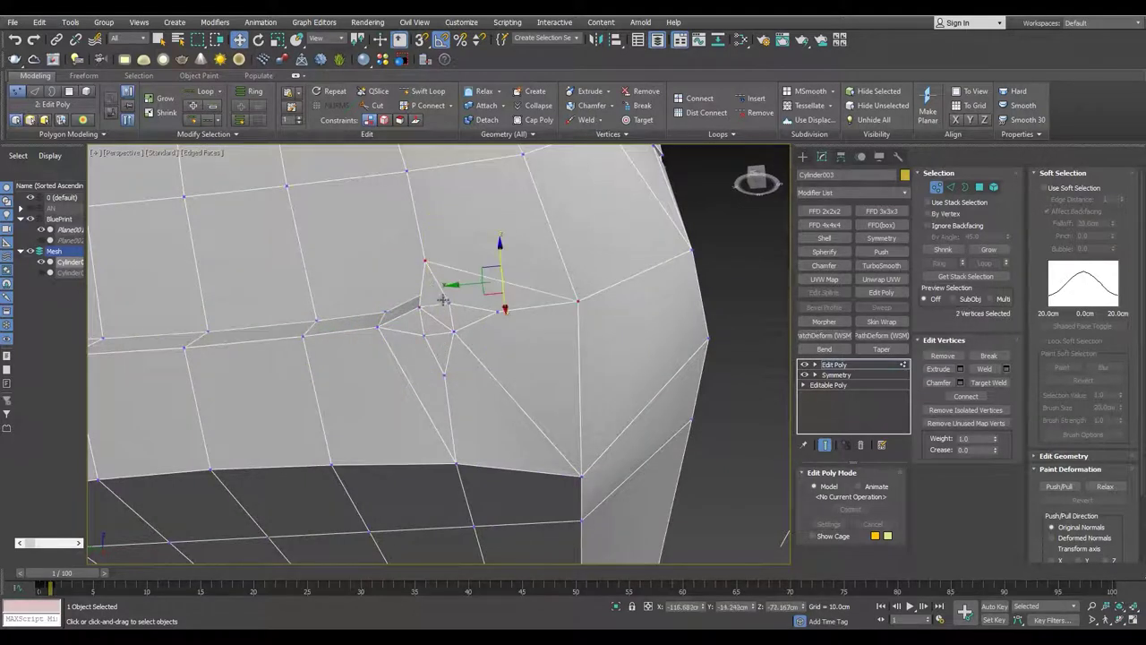
pyautogui.press('2')
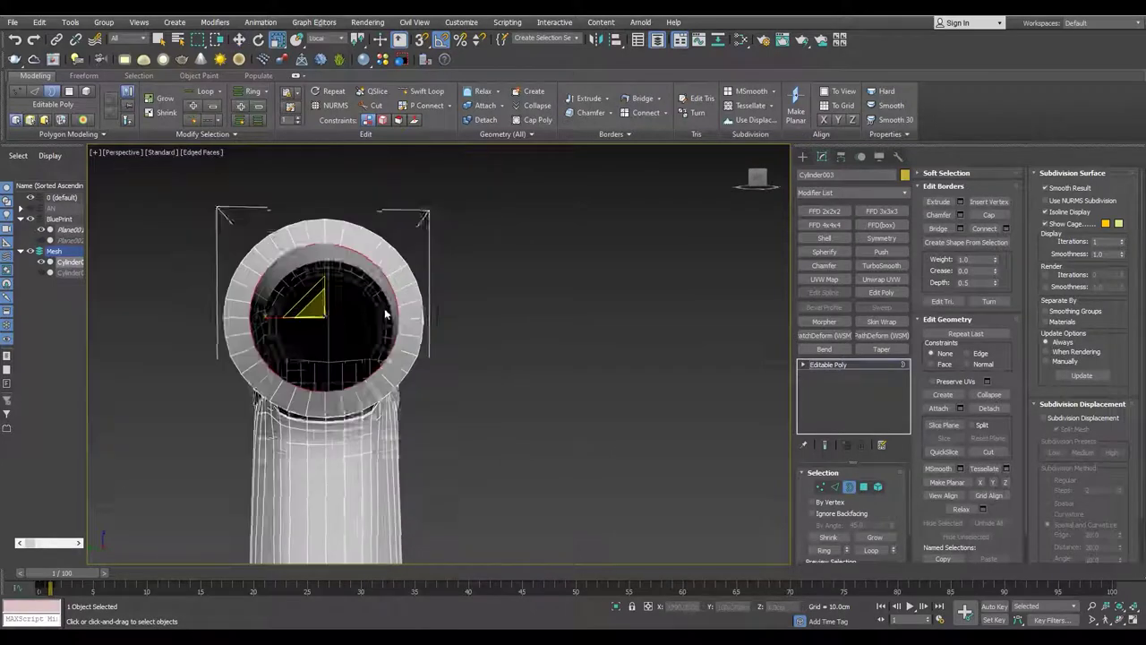
# - Hinge a front-ring polygon from an edge at 167.5° with 4 segments
pyautogui.scroll(5, 345, 308)
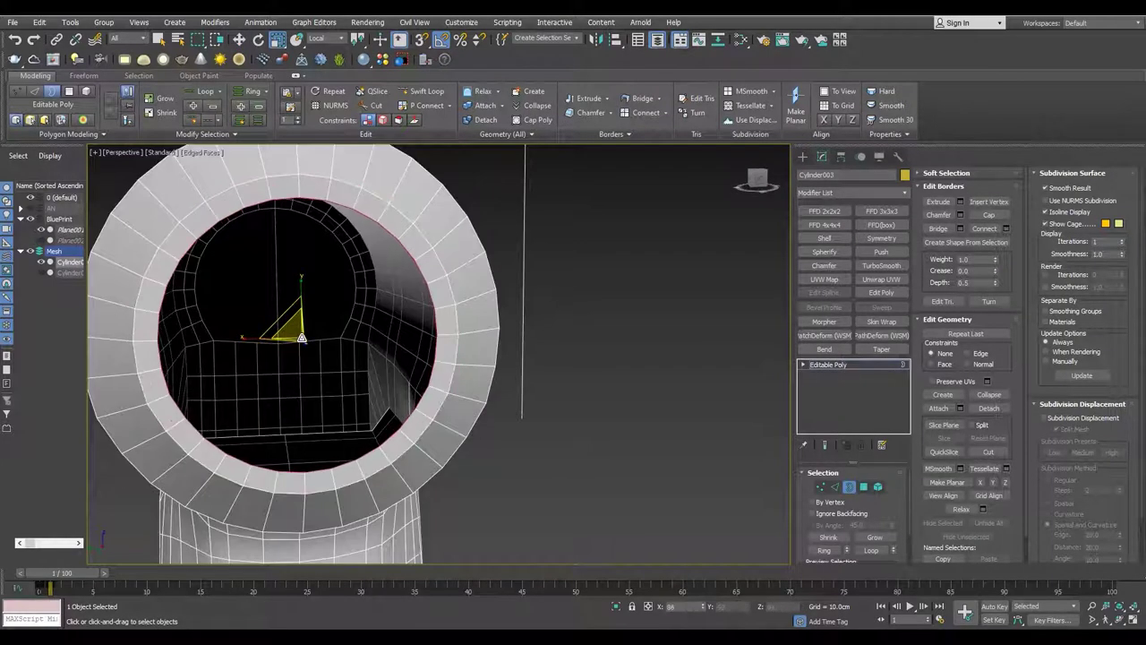
pyautogui.scroll(1, 383, 342)
pyautogui.scroll(-2, 282, 329)
pyautogui.keyDown('alt'); pyautogui.moveTo(448, 256); pyautogui.dragTo(414, 254, button='middle'); pyautogui.keyUp('alt')
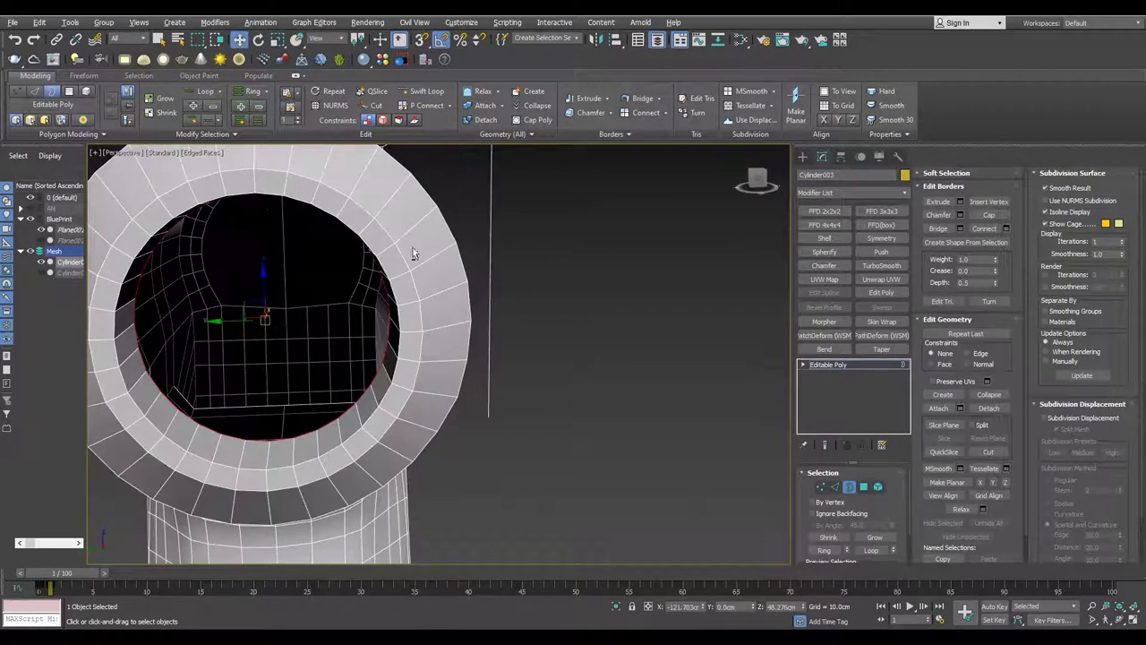
pyautogui.hotkey('alt', 'w')
pyautogui.hotkey('alt', 'w')
pyautogui.press('z')
pyautogui.scroll(4, 312, 218)
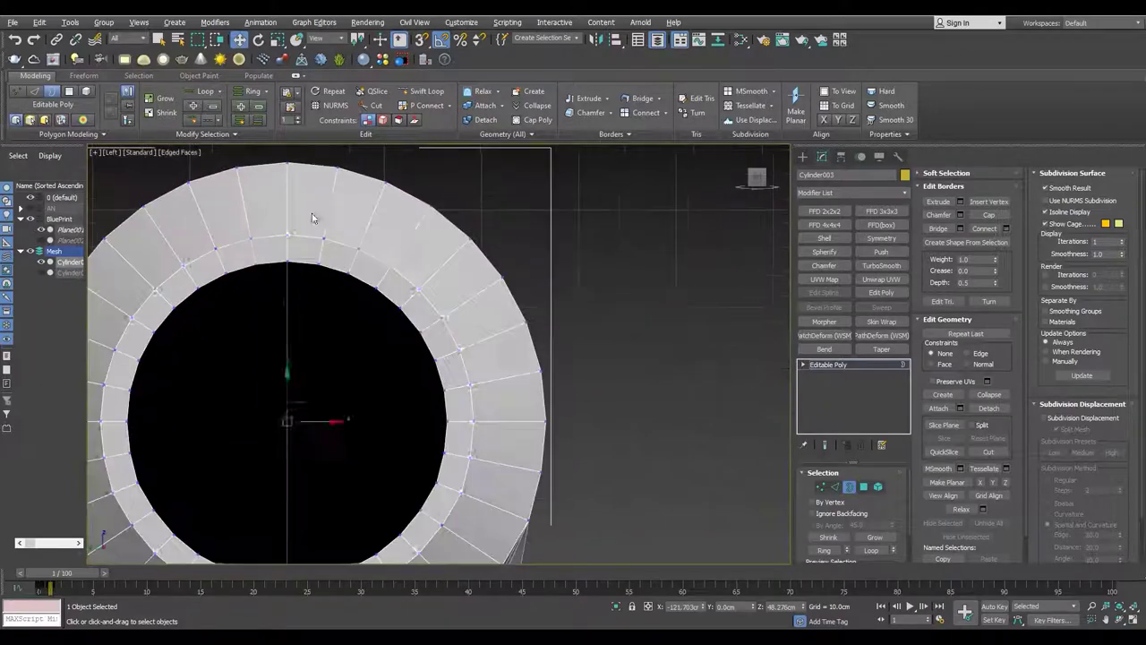
pyautogui.press('1')
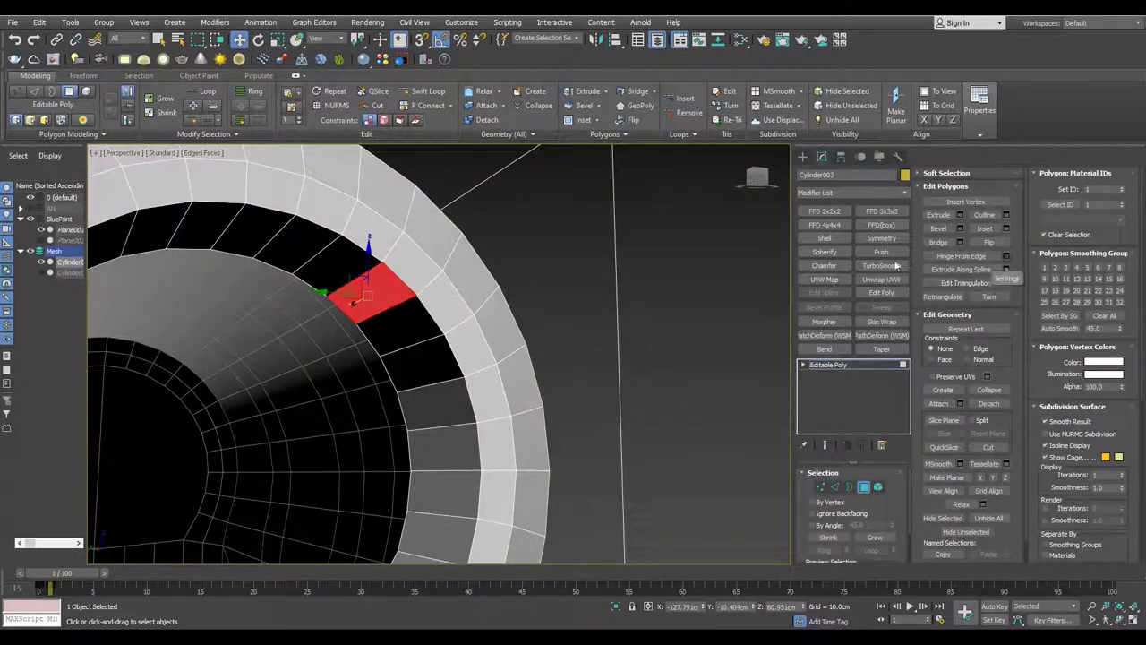
pyautogui.click(414, 321)
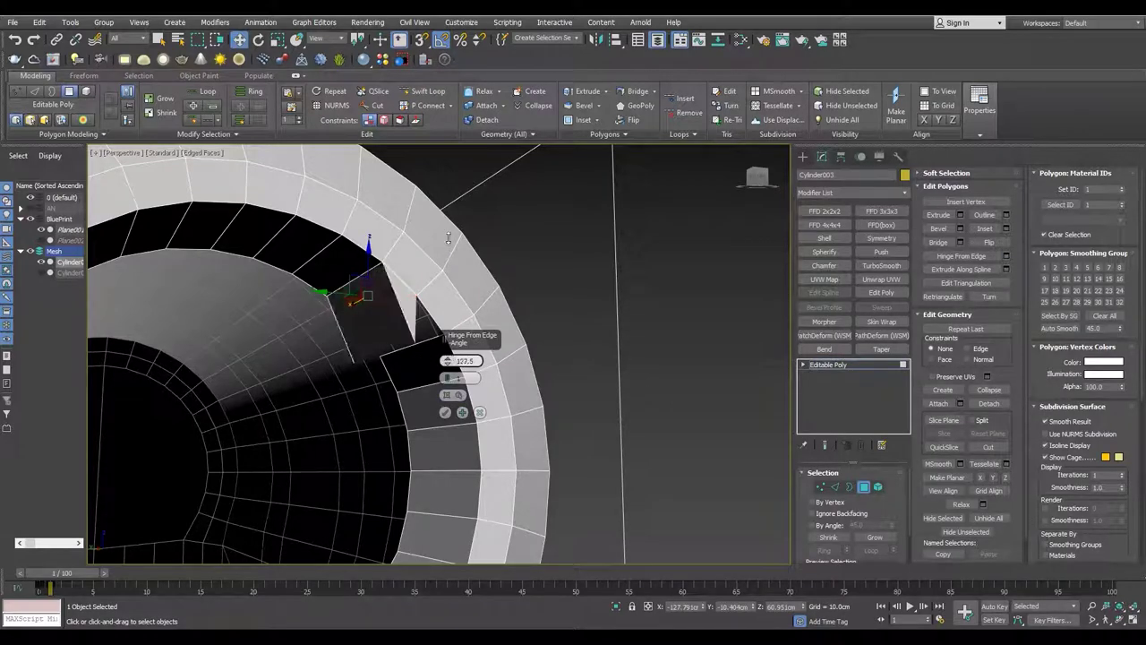
pyautogui.keyDown('alt'); pyautogui.moveTo(452, 194); pyautogui.dragTo(430, 295, button='middle'); pyautogui.keyUp('alt')
pyautogui.moveTo(448, 357); pyautogui.dragTo(448, 368)
pyautogui.keyDown('alt'); pyautogui.moveTo(430, 358); pyautogui.dragTo(254, 304, button='middle'); pyautogui.keyUp('alt')
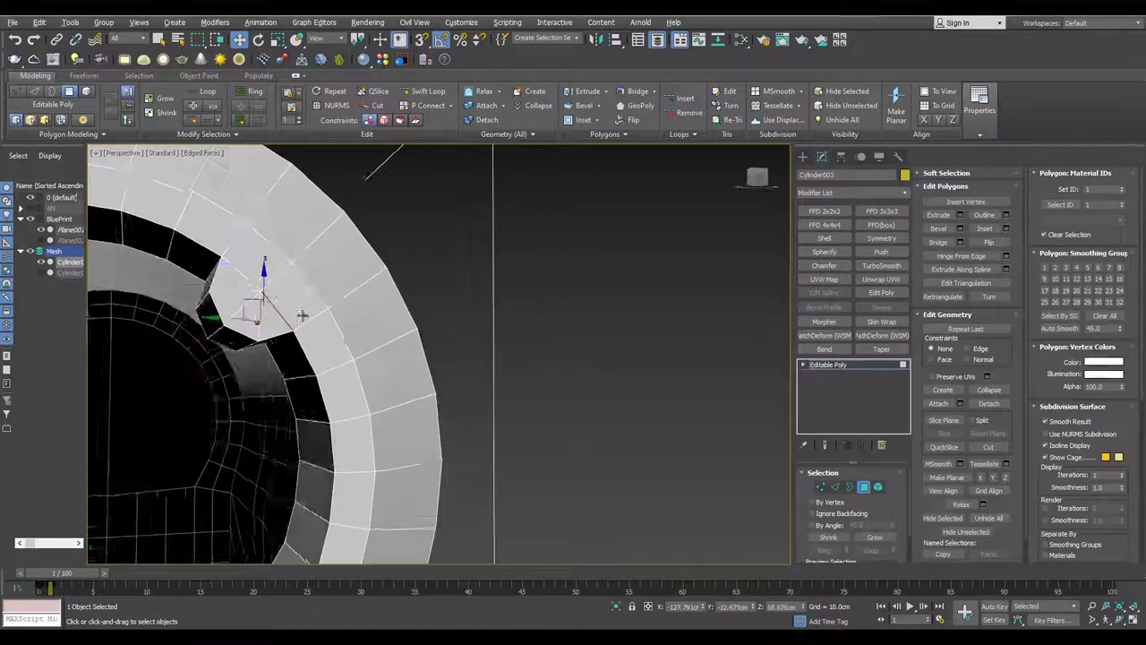
# - Reposition the notch vertices in wireframe to tidy the notch outline
pyautogui.scroll(3, 295, 320)
pyautogui.scroll(2, 289, 292)
pyautogui.press('F3')
pyautogui.press('1')
pyautogui.moveTo(438, 415)
pyautogui.keyDown('alt'); pyautogui.mouseDown(button='middle')
pyautogui.moveTo(421, 430)
pyautogui.moveTo(402, 327)
pyautogui.moveTo(195, 275)
pyautogui.mouseUp(button='middle'); pyautogui.keyUp('alt')
pyautogui.click(194, 275)
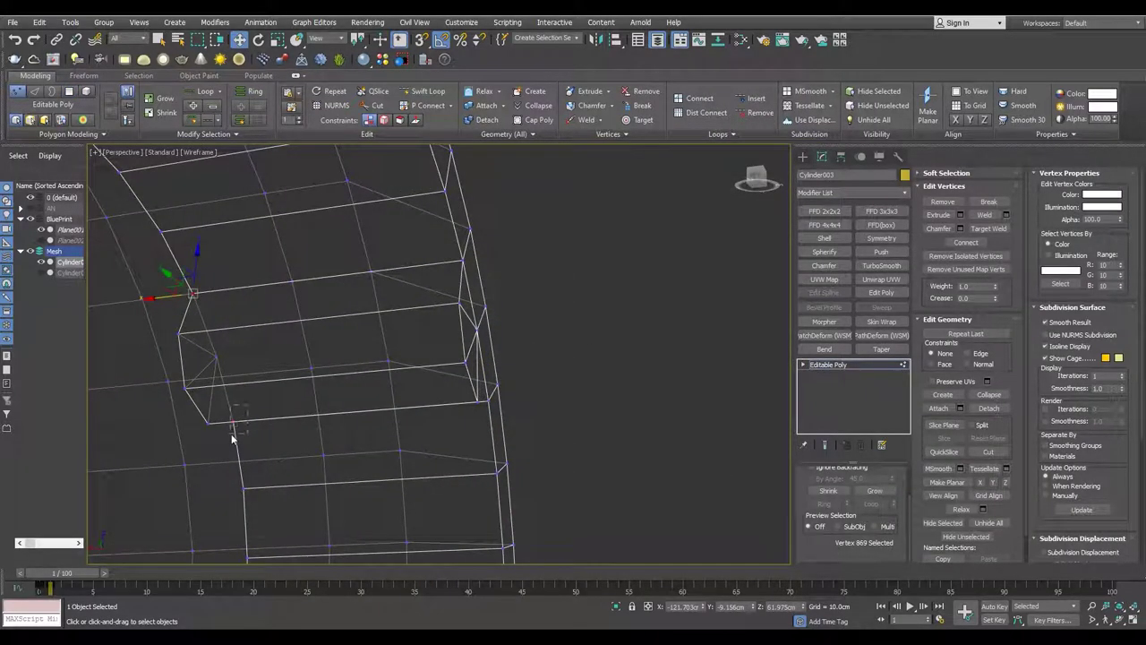
pyautogui.press('2')
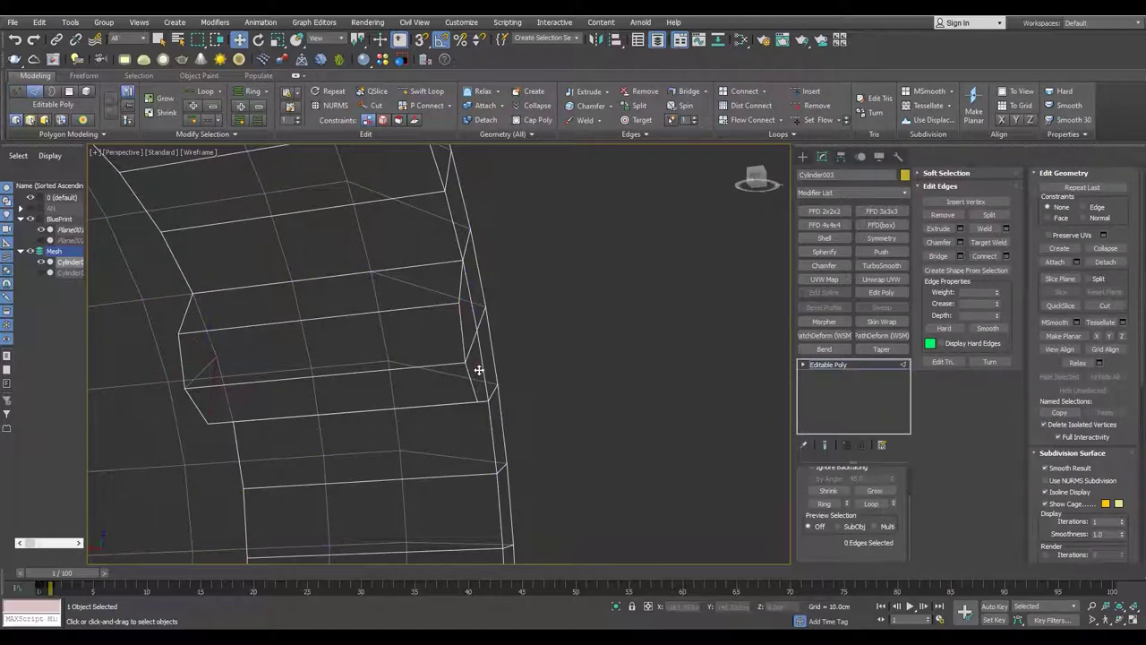
pyautogui.press('F3')
pyautogui.scroll(-3, 425, 376)
pyautogui.press('1')
pyautogui.click(348, 382)
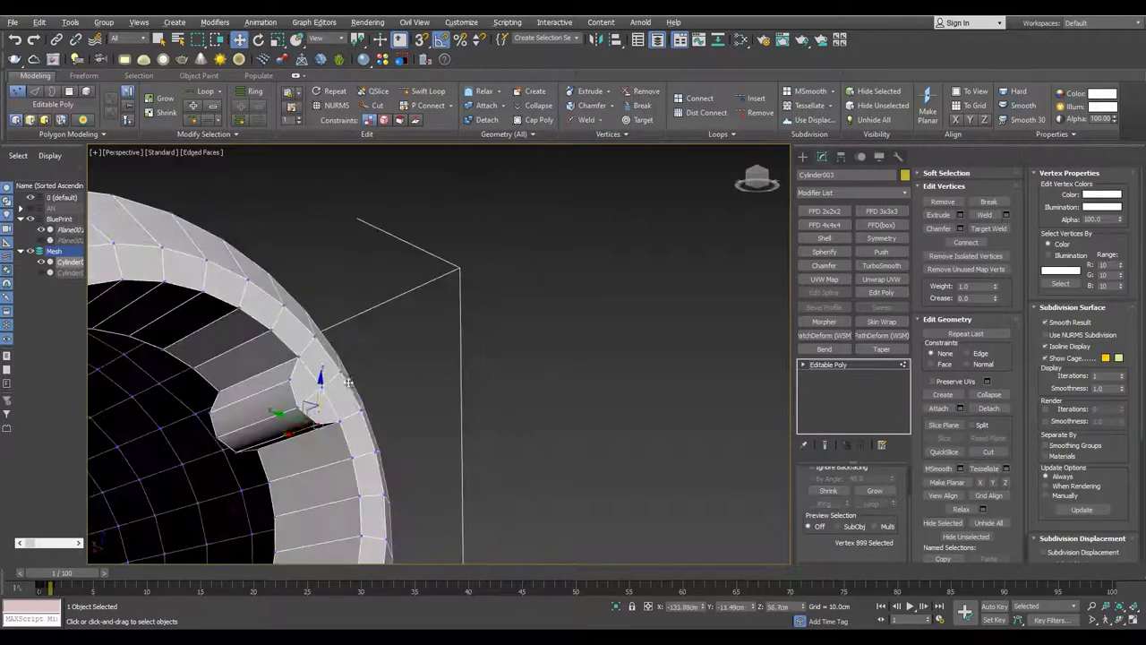
pyautogui.scroll(-4, 348, 383)
pyautogui.hotkey('alt', 'w')
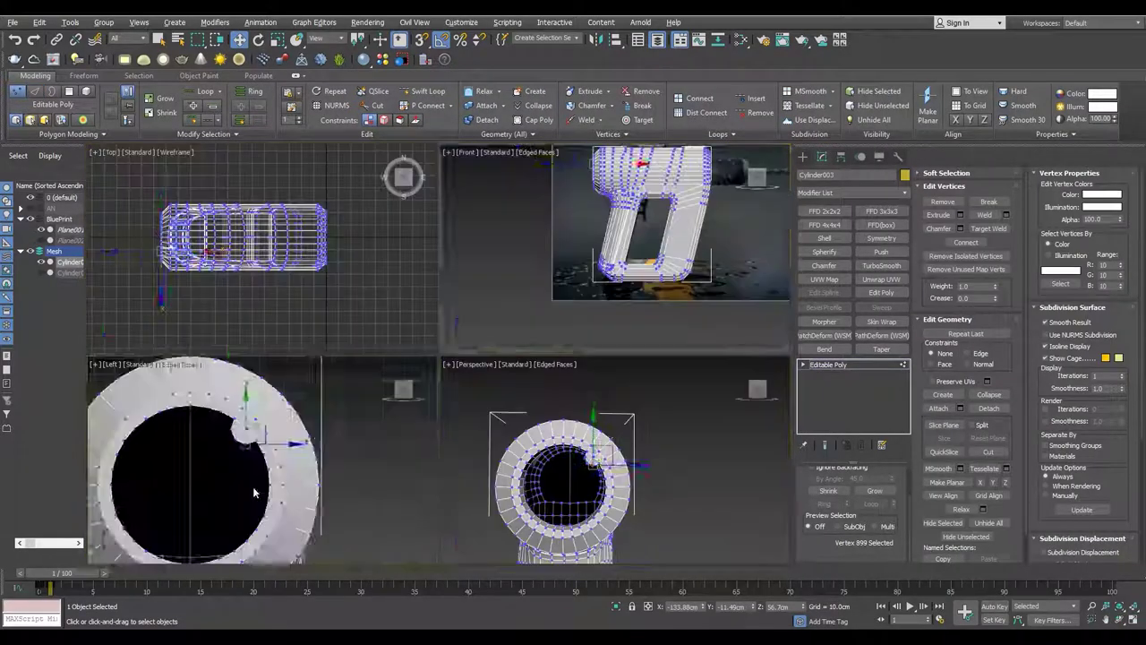
pyautogui.scroll(2, 254, 491)
pyautogui.hotkey('alt', 'w')
pyautogui.scroll(3, 454, 342)
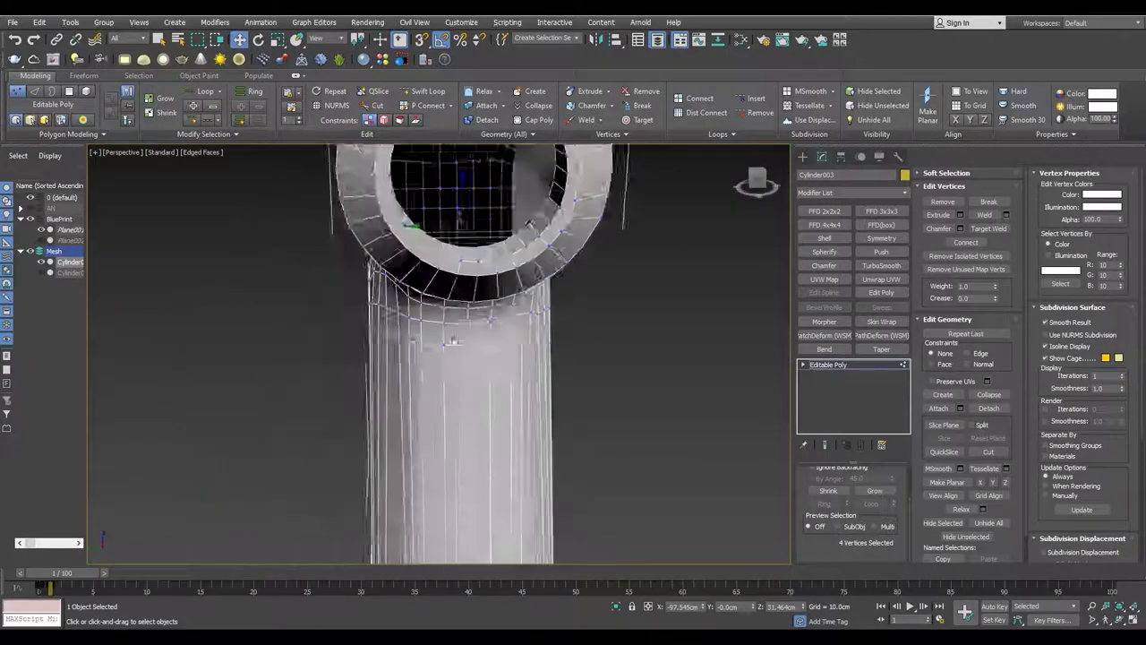
# - Select a polygon on the lower ring and hinge it
pyautogui.scroll(4, 453, 342)
pyautogui.press('4')
pyautogui.click(376, 296)
pyautogui.scroll(-4, 570, 359)
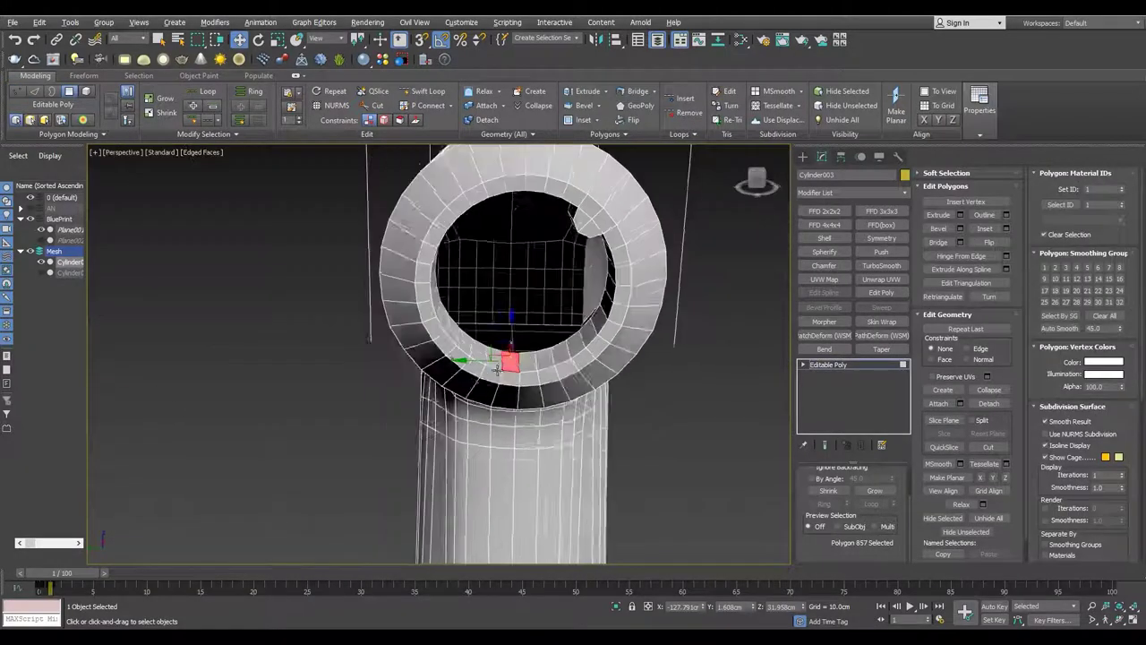
pyautogui.hotkey('alt', 'w')
pyautogui.hotkey('alt', 'w')
pyautogui.scroll(3, 535, 366)
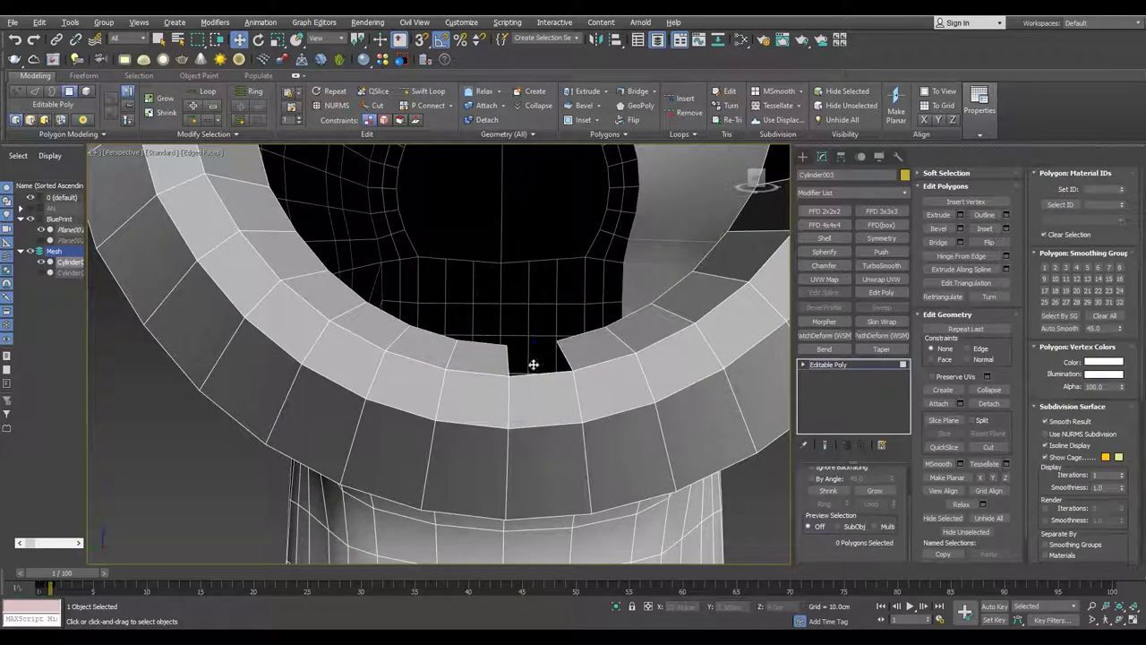
pyautogui.click(1005, 256)
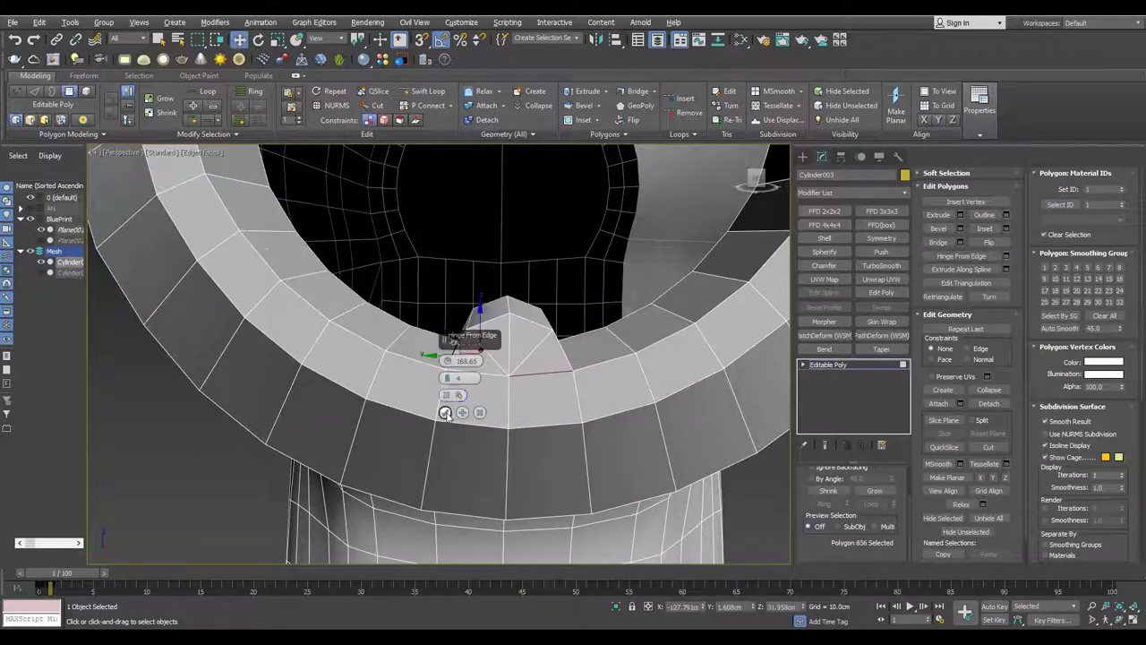
pyautogui.scroll(-3, 484, 340)
pyautogui.press('F3')
pyautogui.press('2')
pyautogui.scroll(5, 387, 337)
pyautogui.press('F3')
pyautogui.press('1')
pyautogui.press('F3')
# - Chamfer the pair of notch vertices inside the ring's hole
pyautogui.moveTo(560, 379)
pyautogui.keyDown('alt'); pyautogui.mouseDown(button='middle')
pyautogui.moveTo(556, 387)
pyautogui.moveTo(558, 327)
pyautogui.moveTo(540, 366)
pyautogui.mouseUp(button='middle'); pyautogui.keyUp('alt')
pyautogui.press('F3')
pyautogui.click(499, 330)
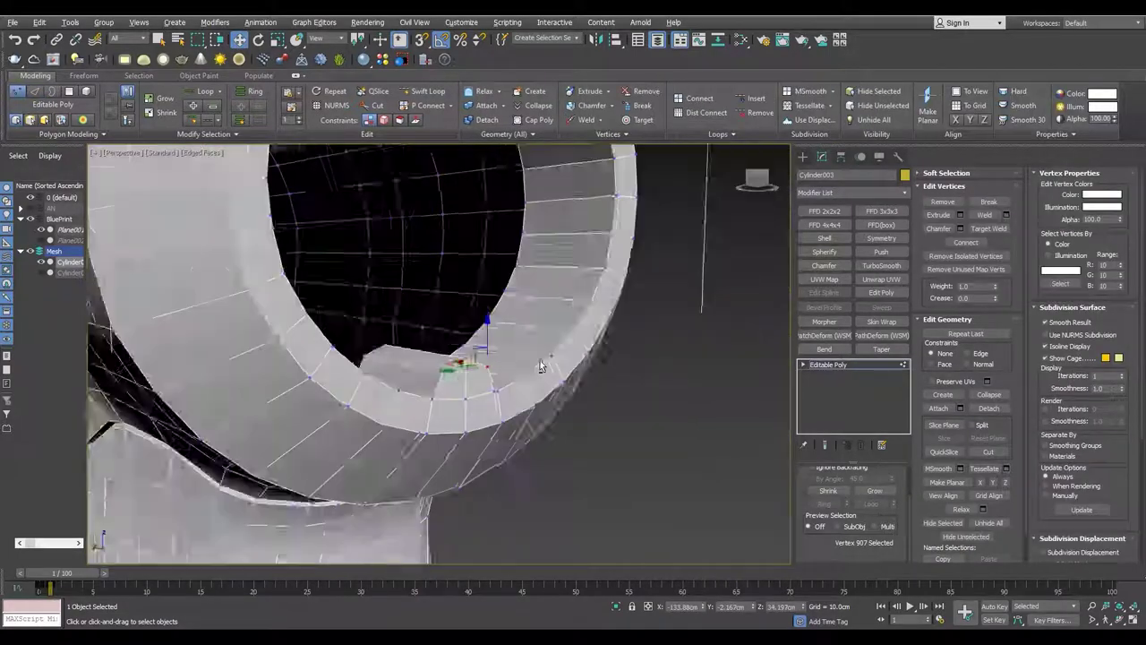
pyautogui.scroll(-3, 540, 366)
pyautogui.scroll(5, 475, 299)
pyautogui.keyDown('alt'); pyautogui.moveTo(476, 268); pyautogui.dragTo(475, 299, button='middle'); pyautogui.keyUp('alt')
pyautogui.click(475, 299)
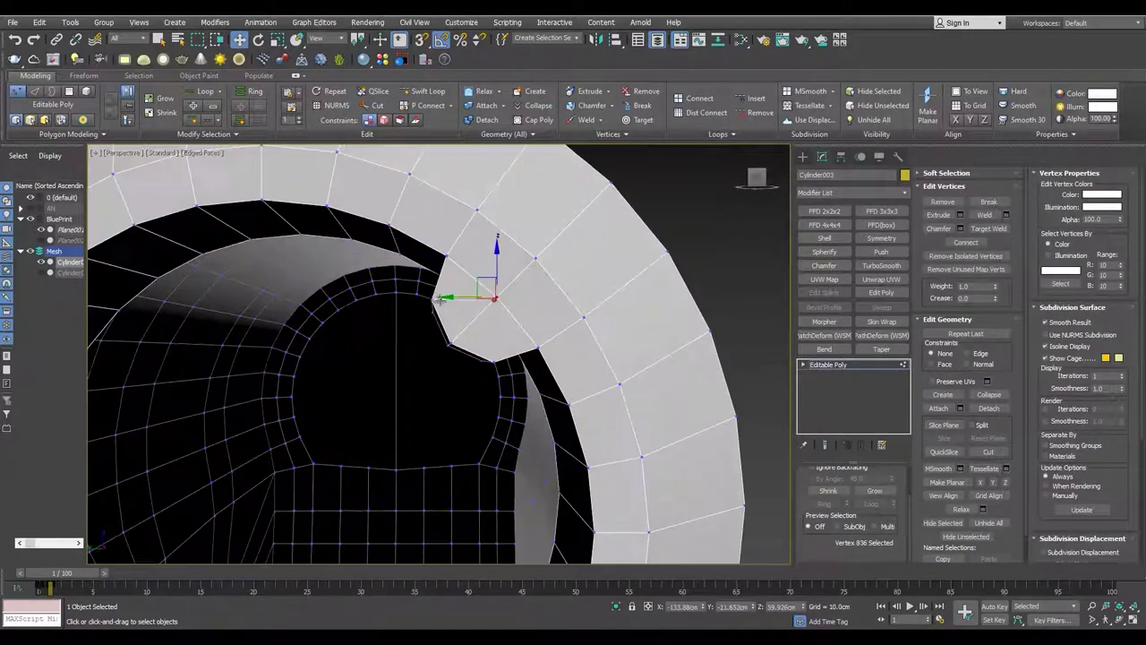
pyautogui.scroll(-3, 502, 299)
pyautogui.keyDown('alt'); pyautogui.moveTo(501, 299); pyautogui.dragTo(486, 450, button='middle'); pyautogui.keyUp('alt')
pyautogui.scroll(4, 486, 451)
pyautogui.click(457, 430)
pyautogui.click(461, 434)
pyautogui.moveTo(461, 433)
pyautogui.keyDown('alt'); pyautogui.mouseDown(button='middle')
pyautogui.moveTo(499, 460)
pyautogui.moveTo(525, 332)
pyautogui.mouseUp(button='middle'); pyautogui.keyUp('alt')
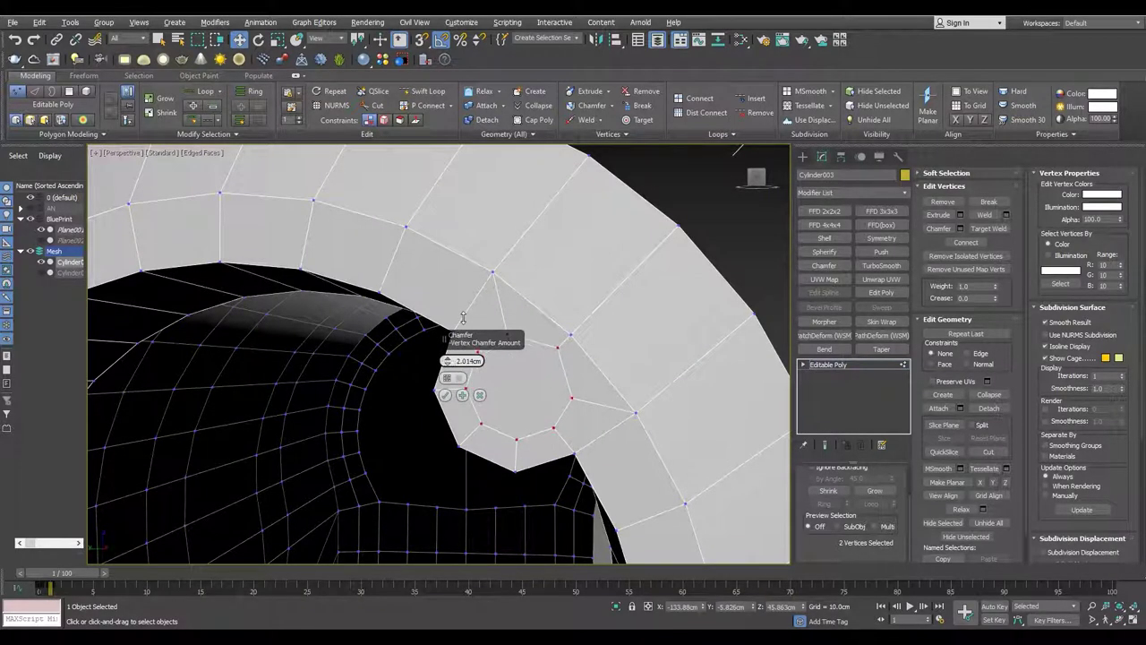
pyautogui.click(445, 394)
# - Make the new octagonal face regular with GeoPoly
pyautogui.press('4')
pyautogui.click(534, 368)
pyautogui.scroll(-4, 329, 445)
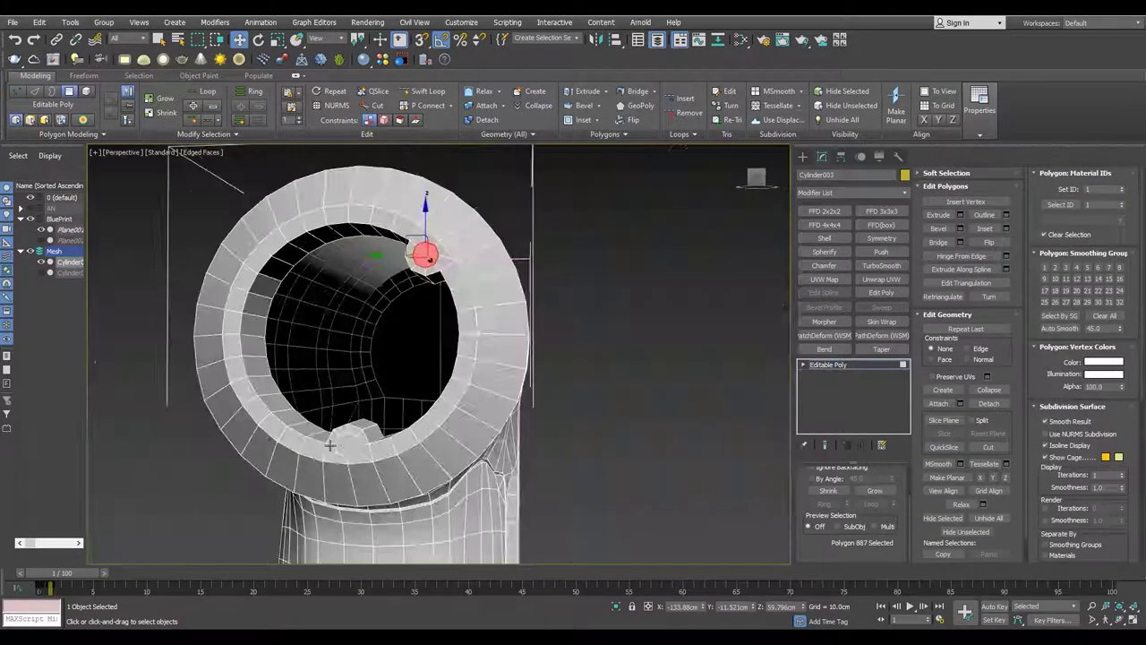
pyautogui.click(632, 105)
pyautogui.scroll(3, 382, 448)
# - Bevel the octagonal face and confirm with OK
pyautogui.press('1')
pyautogui.scroll(2, 381, 447)
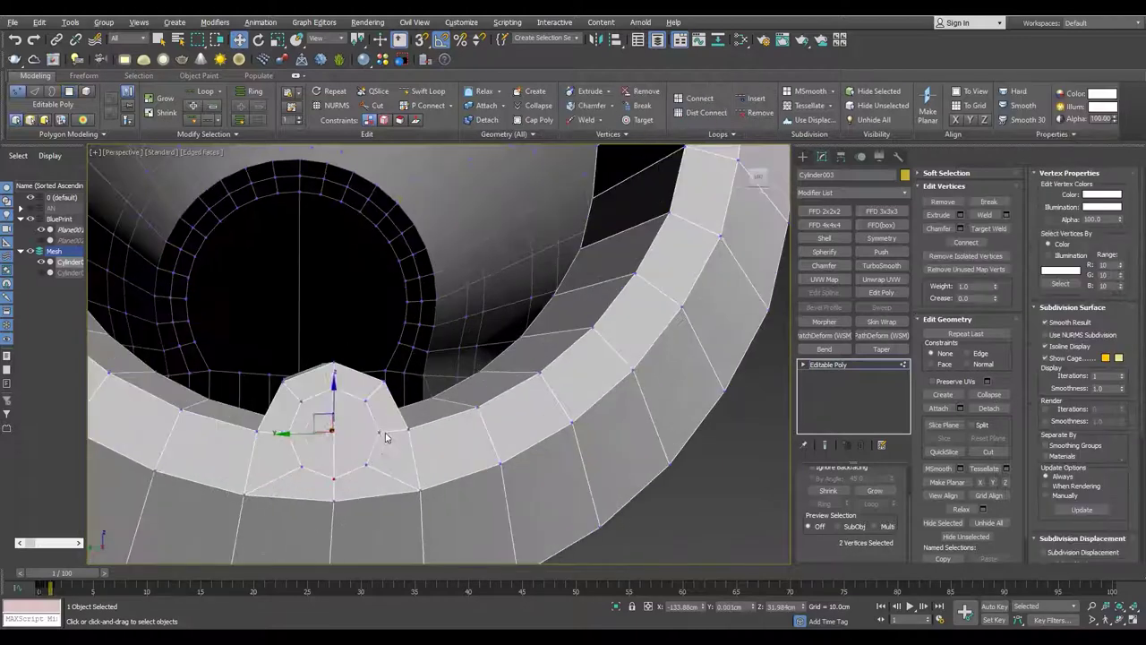
pyautogui.press('w')
pyautogui.keyDown('alt'); pyautogui.moveTo(294, 428); pyautogui.dragTo(465, 277, button='middle'); pyautogui.keyUp('alt')
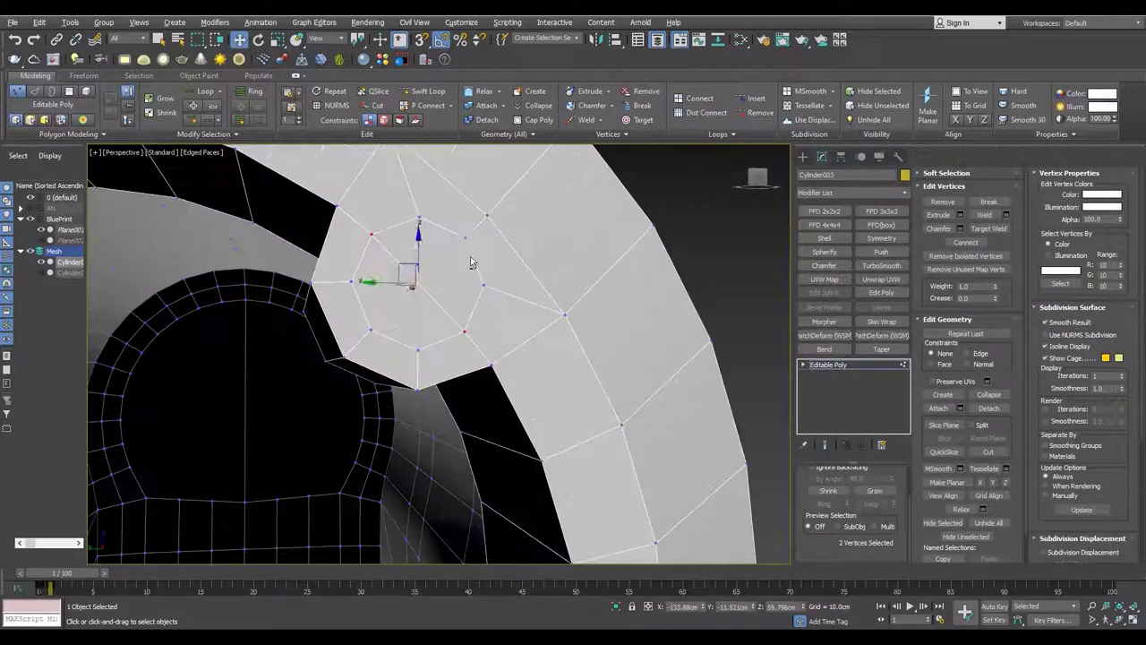
pyautogui.keyDown('alt'); pyautogui.moveTo(400, 309); pyautogui.dragTo(436, 296, button='middle'); pyautogui.keyUp('alt')
pyautogui.scroll(3, 374, 444)
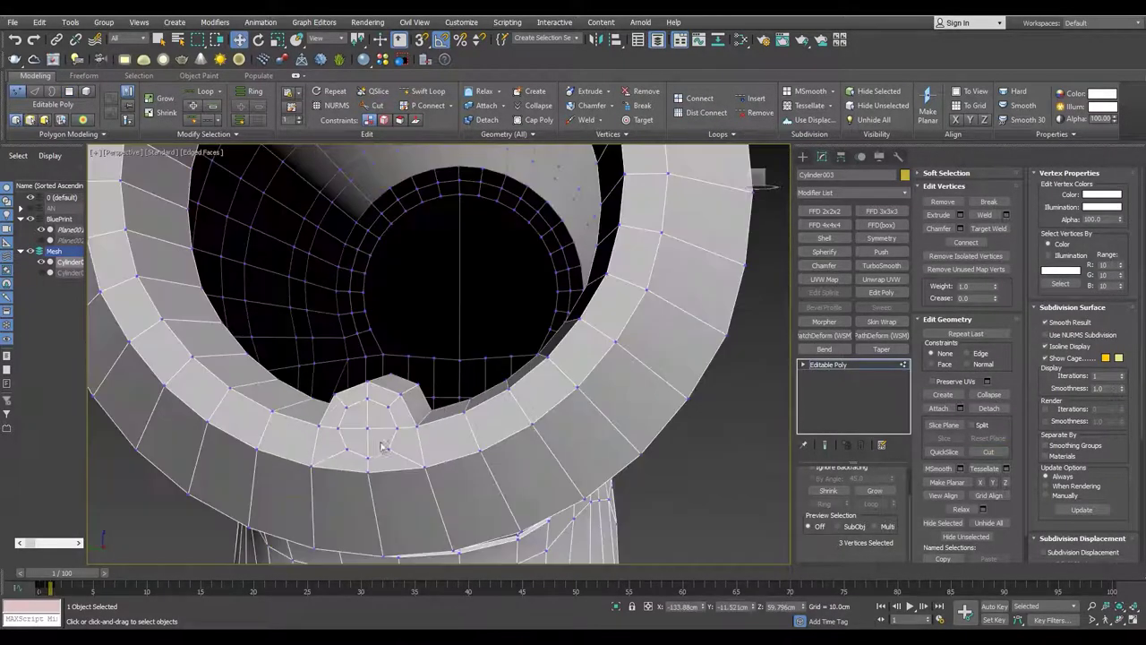
pyautogui.press('4')
pyautogui.keyDown('alt'); pyautogui.moveTo(374, 444); pyautogui.dragTo(385, 456, button='middle'); pyautogui.keyUp('alt')
pyautogui.scroll(-4, 520, 350)
pyautogui.scroll(4, 517, 281)
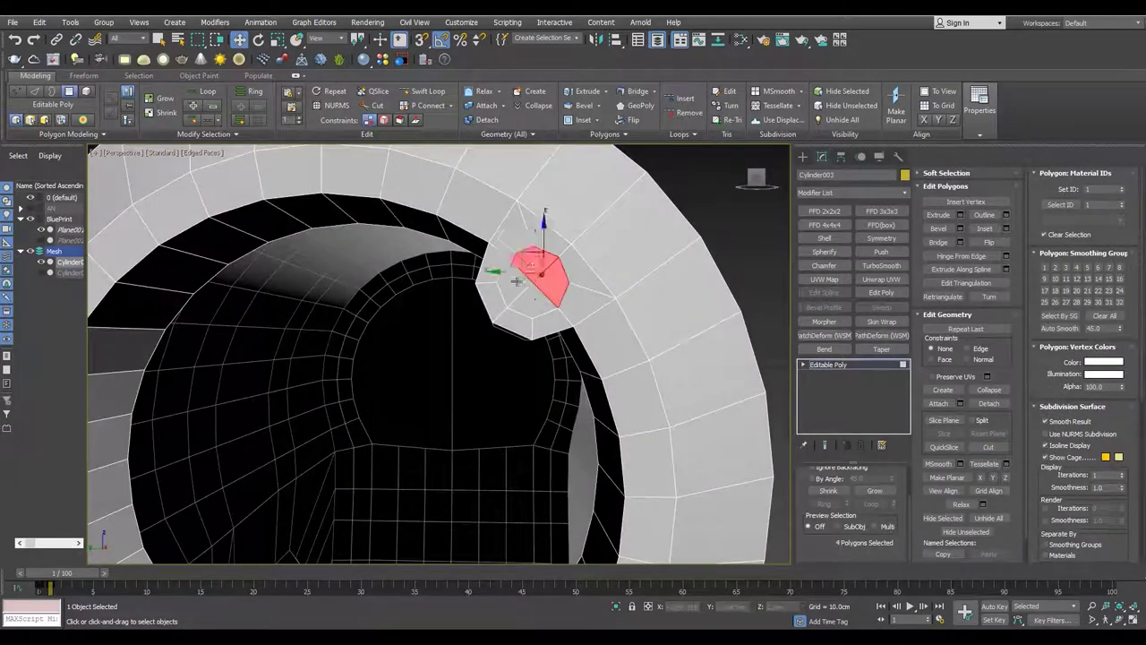
pyautogui.hotkey('shift', 'ctrl', 'b')
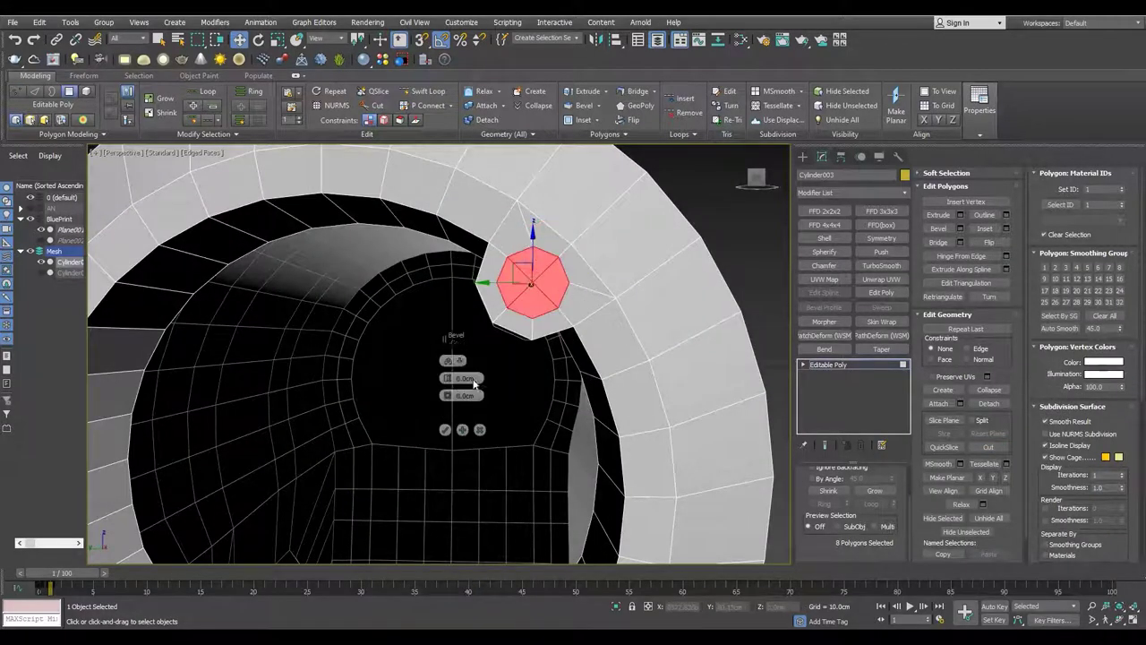
pyautogui.click(445, 430)
pyautogui.scroll(-3, 445, 430)
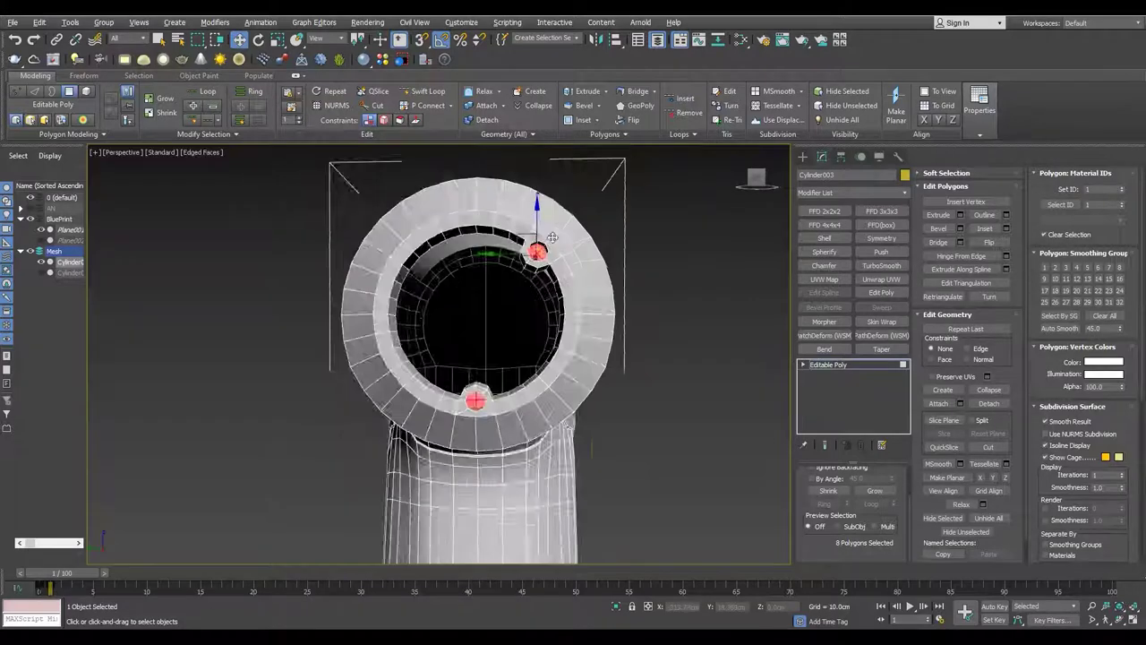
# - In Top view, box-select and delete half the ring's vertices
pyautogui.hotkey('ctrl', 'd')
pyautogui.hotkey('alt', 'w')
pyautogui.hotkey('alt', 'w')
pyautogui.press('1')
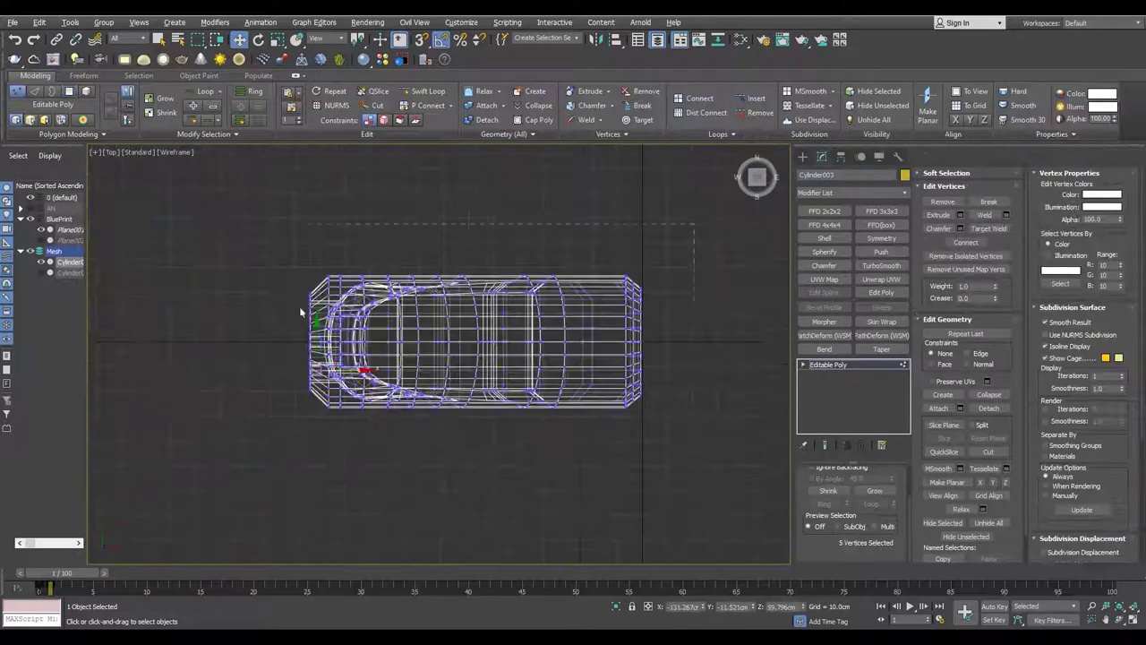
pyautogui.moveTo(696, 224); pyautogui.dragTo(162, 367)
pyautogui.scroll(3, 199, 367)
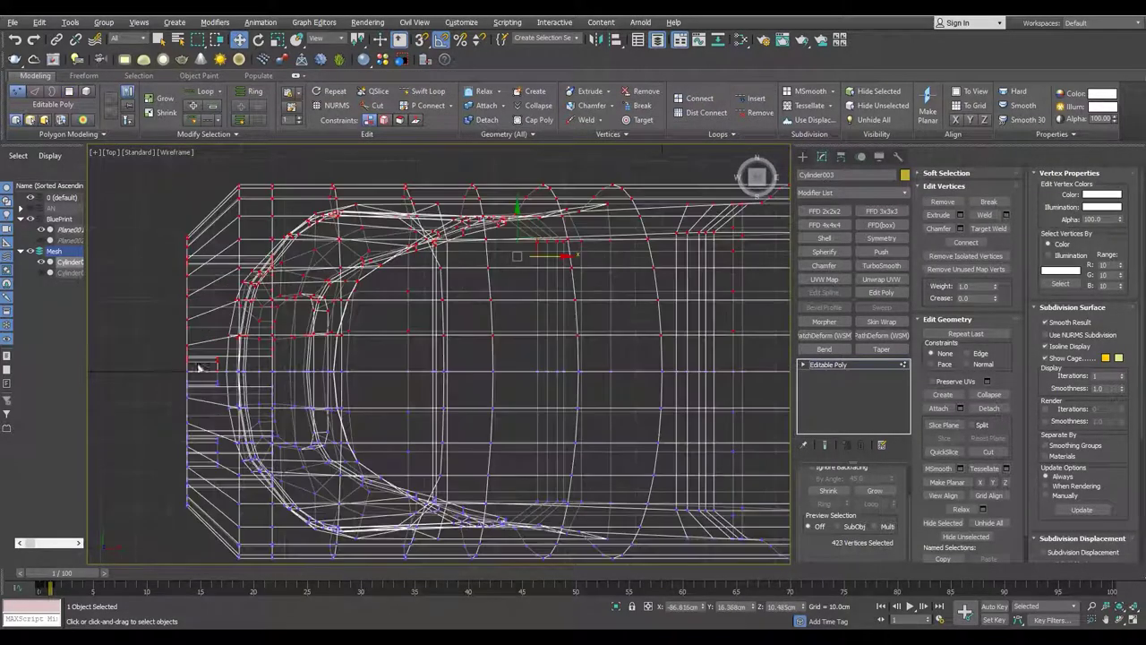
pyautogui.scroll(-3, 583, 402)
pyautogui.press('p')
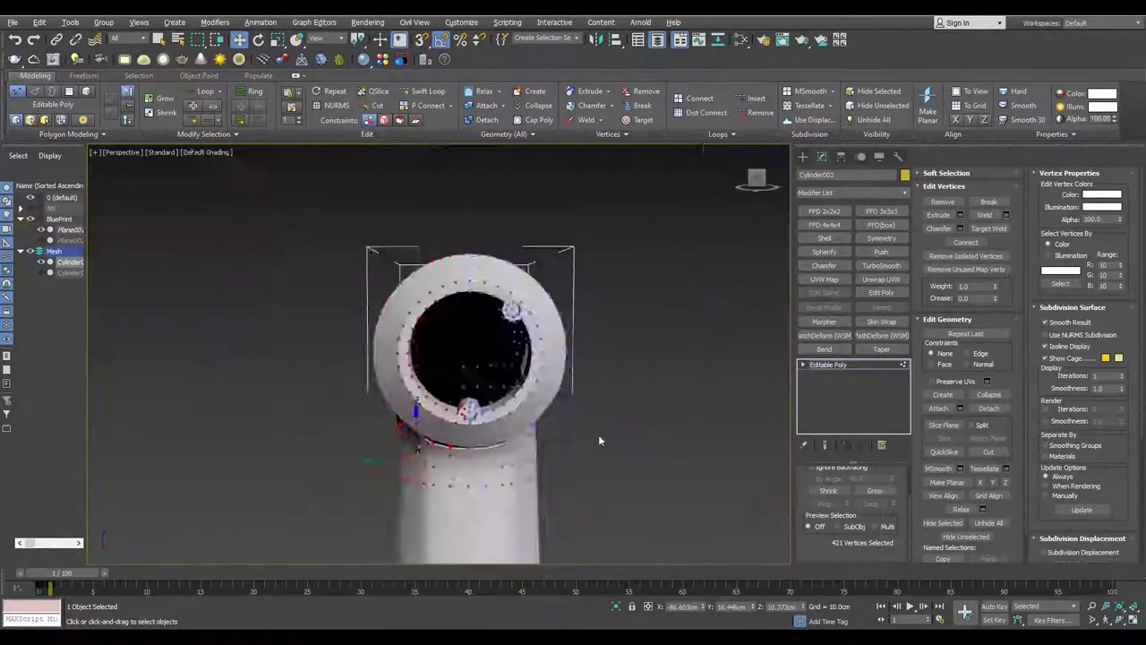
# - Add a Symmetry modifier with Flip checked and collapse to Editable Poly
pyautogui.scroll(4, 476, 430)
pyautogui.keyDown('alt'); pyautogui.moveTo(475, 430); pyautogui.dragTo(486, 435, button='middle'); pyautogui.keyUp('alt')
pyautogui.scroll(-2, 486, 435)
pyautogui.click(881, 238)
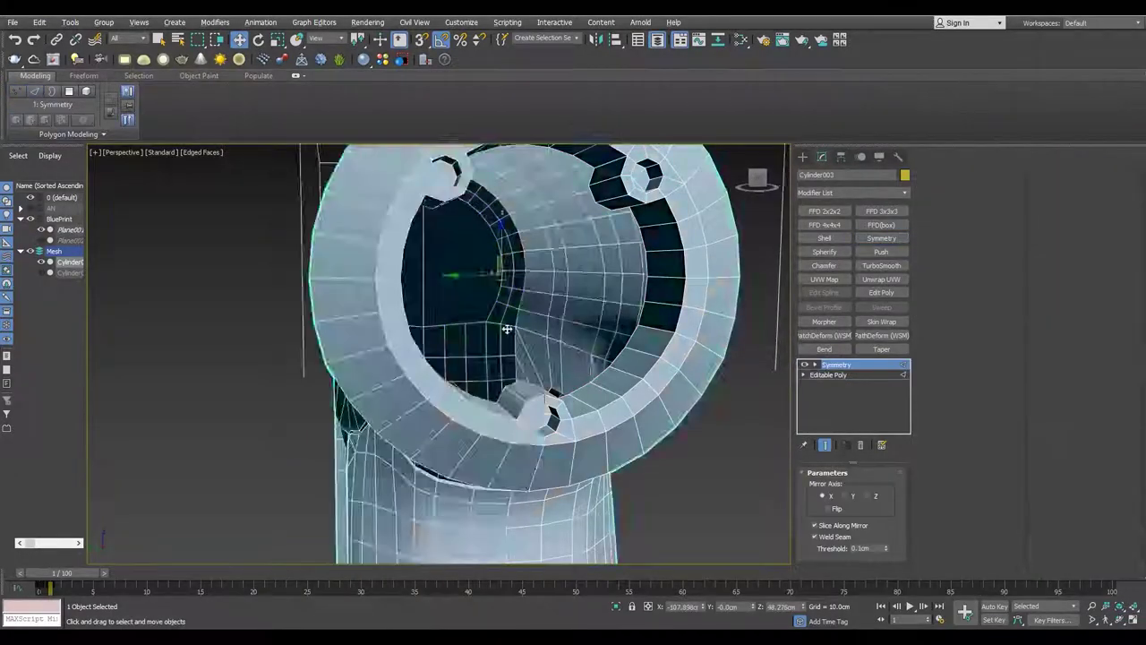
pyautogui.scroll(-4, 462, 367)
pyautogui.click(825, 507)
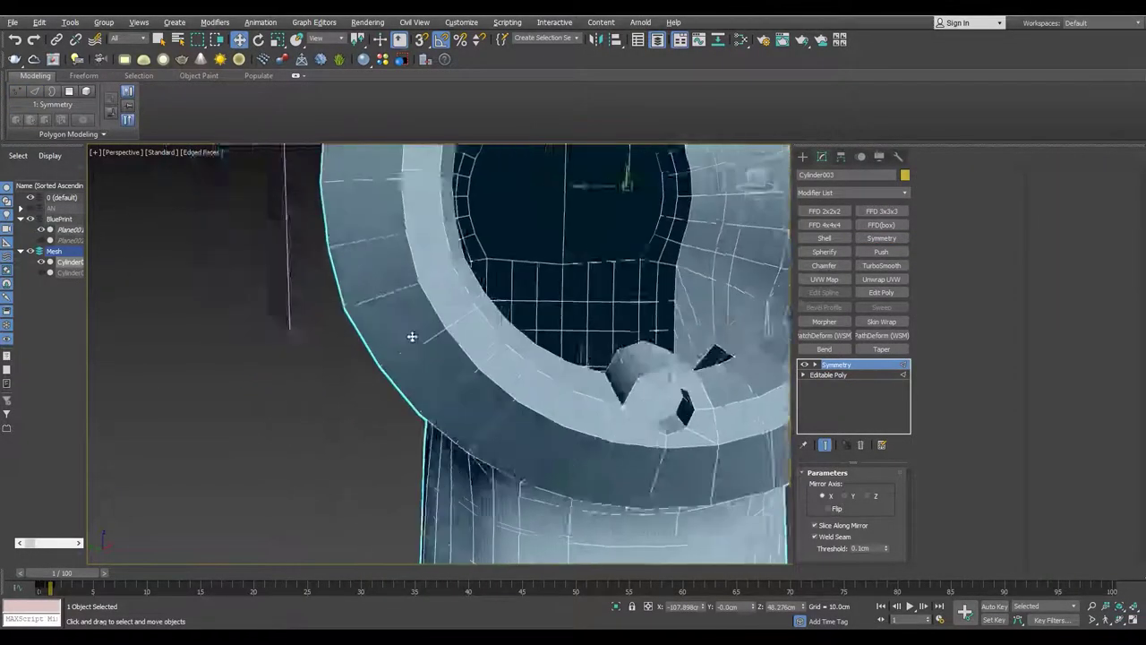
pyautogui.press('1')
pyautogui.scroll(3, 470, 296)
pyautogui.scroll(3, 470, 295)
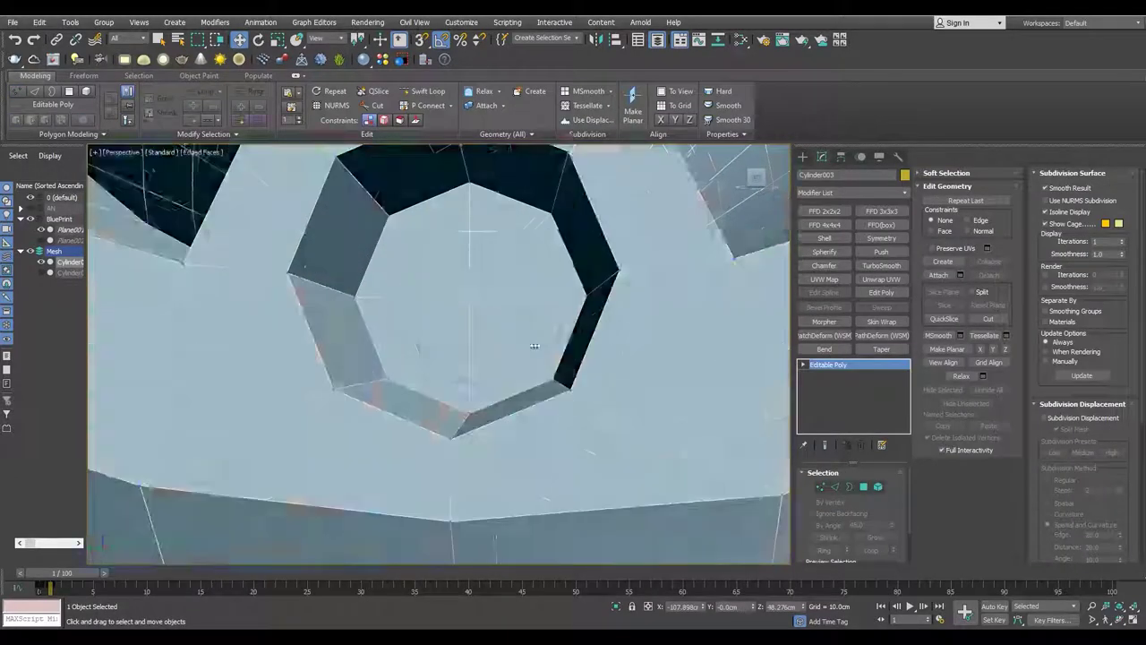
pyautogui.click(869, 191)
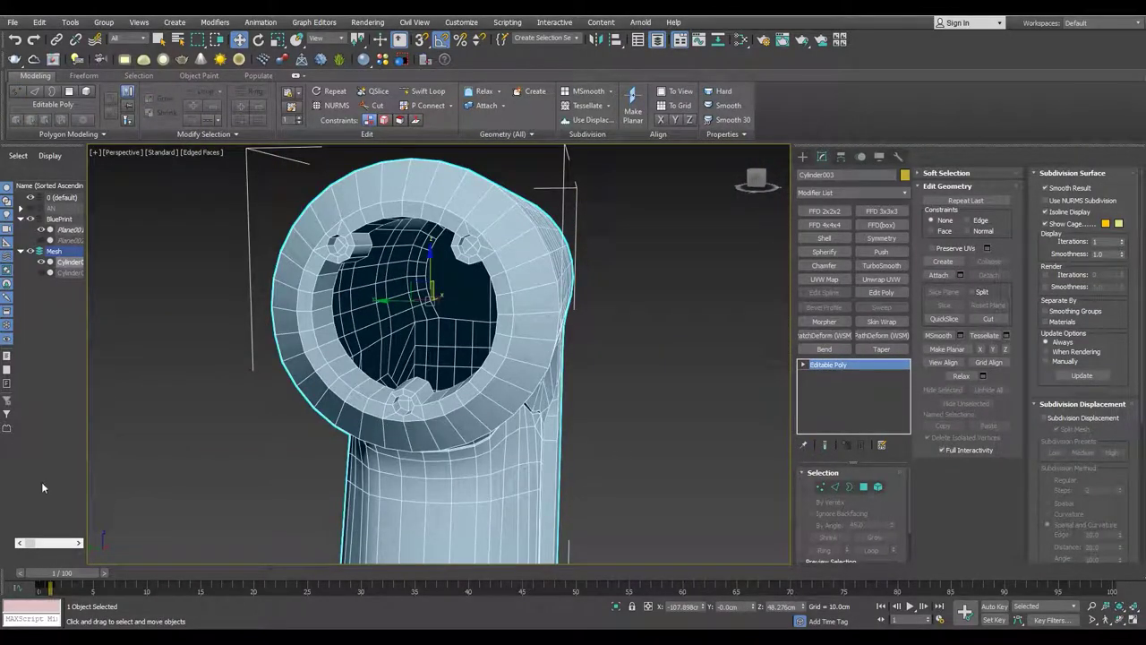
# - Select an arc of faces along the front ring's rim
pyautogui.keyDown('alt'); pyautogui.moveTo(474, 445); pyautogui.dragTo(498, 394, button='middle'); pyautogui.keyUp('alt')
pyautogui.press('2')
pyautogui.press('l')
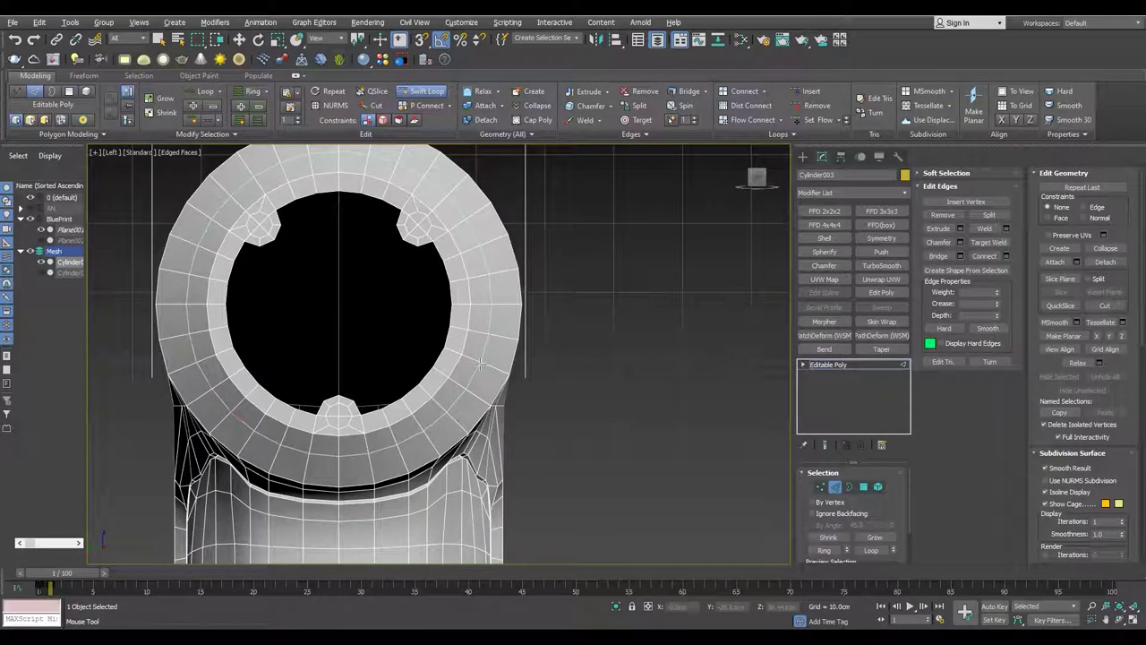
pyautogui.press('4')
pyautogui.press('w')
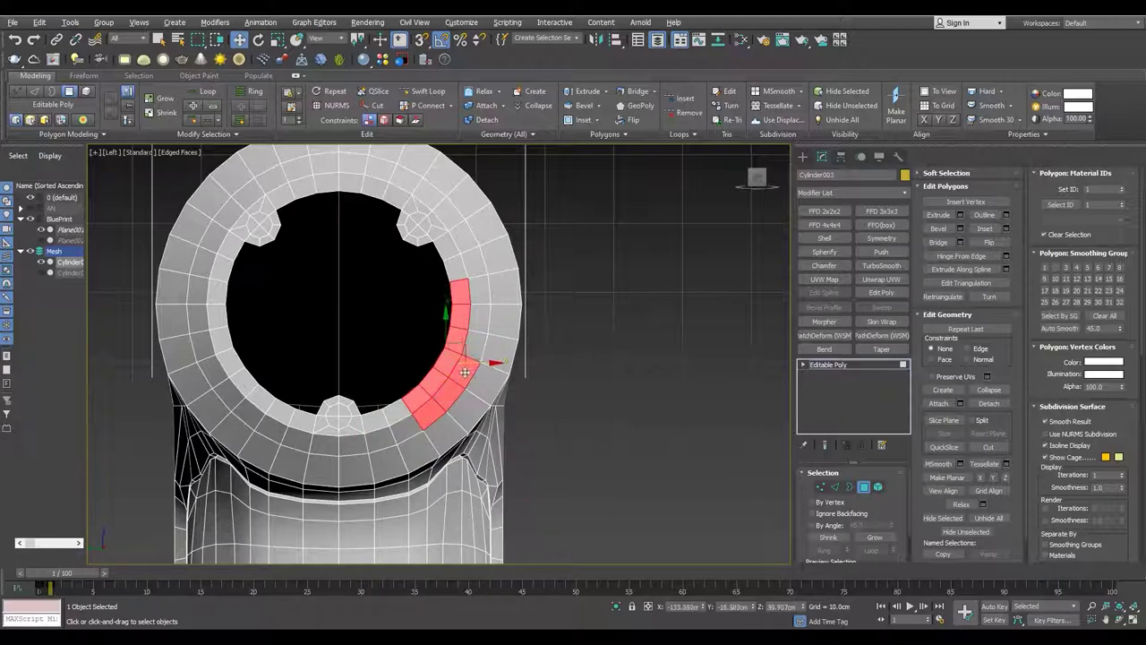
pyautogui.scroll(2, 383, 392)
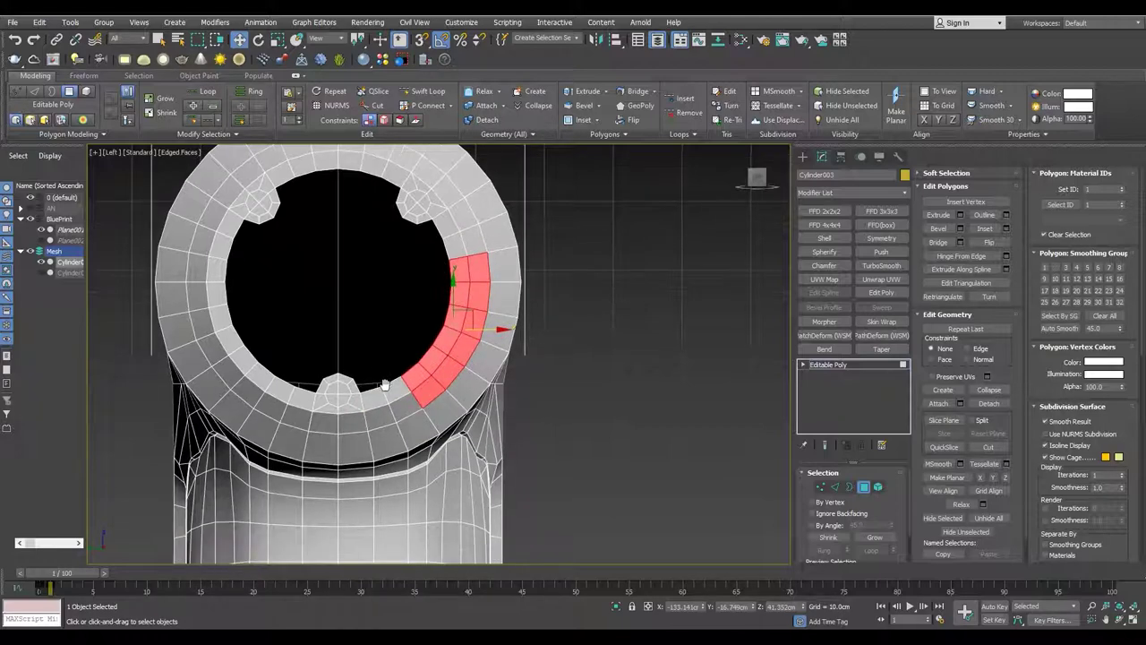
pyautogui.scroll(2, 440, 210)
pyautogui.press('p')
pyautogui.moveTo(440, 210)
pyautogui.keyDown('alt'); pyautogui.mouseDown(button='middle')
pyautogui.moveTo(490, 320)
pyautogui.moveTo(459, 430)
pyautogui.mouseUp(button='middle'); pyautogui.keyUp('alt')
pyautogui.scroll(3, 474, 376)
pyautogui.scroll(-3, 475, 376)
pyautogui.scroll(1, 458, 450)
pyautogui.click(458, 450)
pyautogui.keyDown('shift'); pyautogui.click(492, 343); pyautogui.keyUp('shift')
# - Inspect the ring's rim edges and open borders from side, left and enlarged perspective views
pyautogui.press('2')
pyautogui.scroll(-2, 529, 265)
pyautogui.keyDown('alt'); pyautogui.moveTo(529, 265); pyautogui.dragTo(472, 361, button='middle'); pyautogui.keyUp('alt')
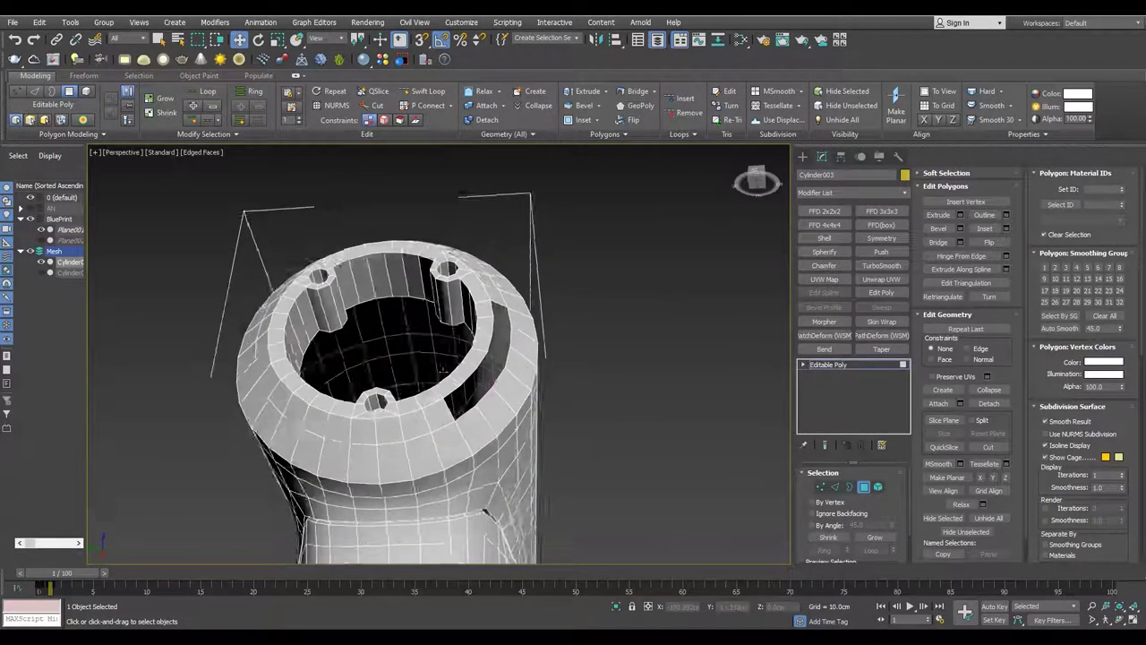
pyautogui.scroll(2, 472, 360)
pyautogui.moveTo(510, 263)
pyautogui.keyDown('alt'); pyautogui.mouseDown(button='middle')
pyautogui.moveTo(516, 327)
pyautogui.moveTo(546, 322)
pyautogui.mouseUp(button='middle'); pyautogui.keyUp('alt')
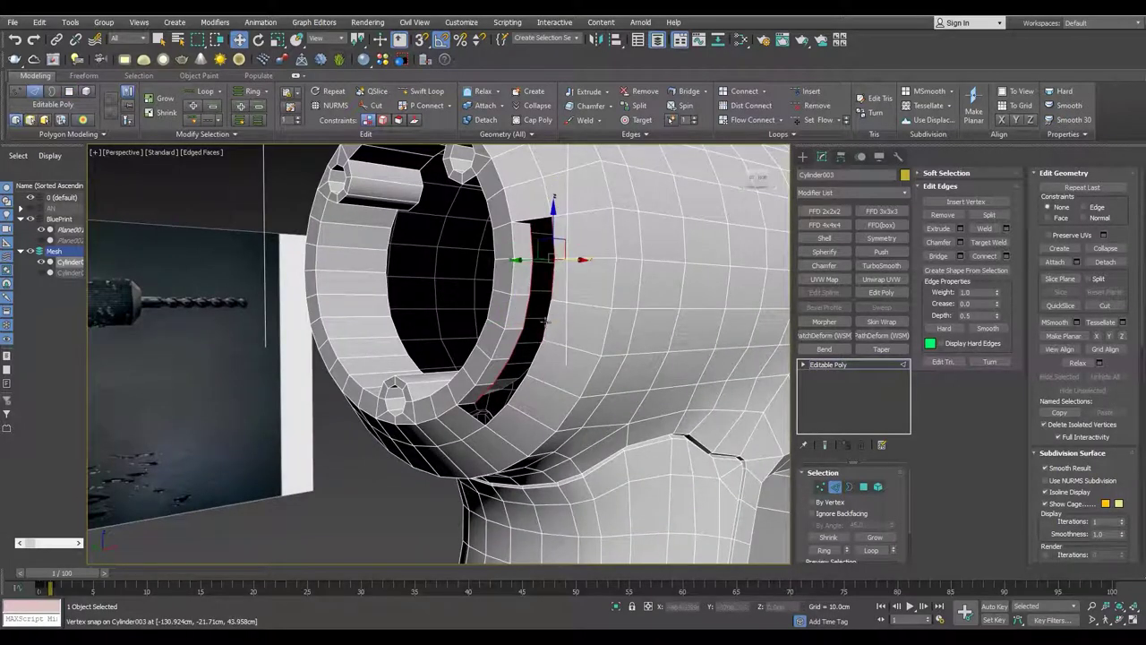
pyautogui.keyDown('alt'); pyautogui.moveTo(486, 413); pyautogui.dragTo(532, 352, button='middle'); pyautogui.keyUp('alt')
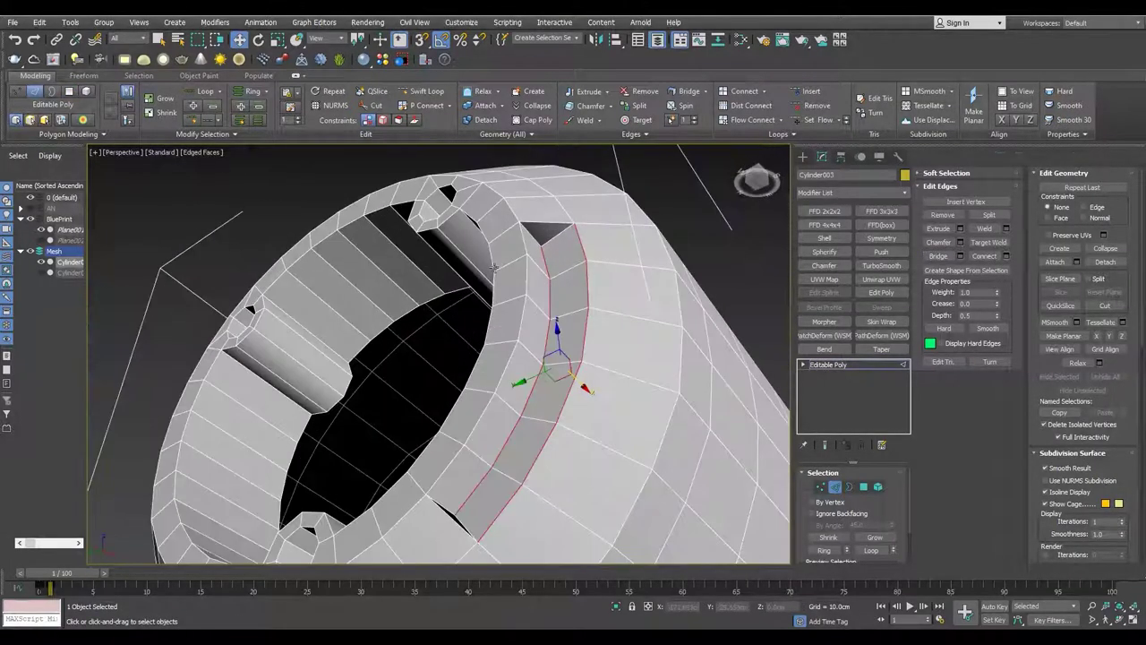
pyautogui.press('3')
pyautogui.scroll(-3, 532, 352)
pyautogui.scroll(-4, 612, 255)
pyautogui.press('l')
pyautogui.scroll(4, 323, 408)
pyautogui.moveTo(323, 408); pyautogui.dragTo(379, 427, button='middle')
pyautogui.scroll(-3, 394, 273)
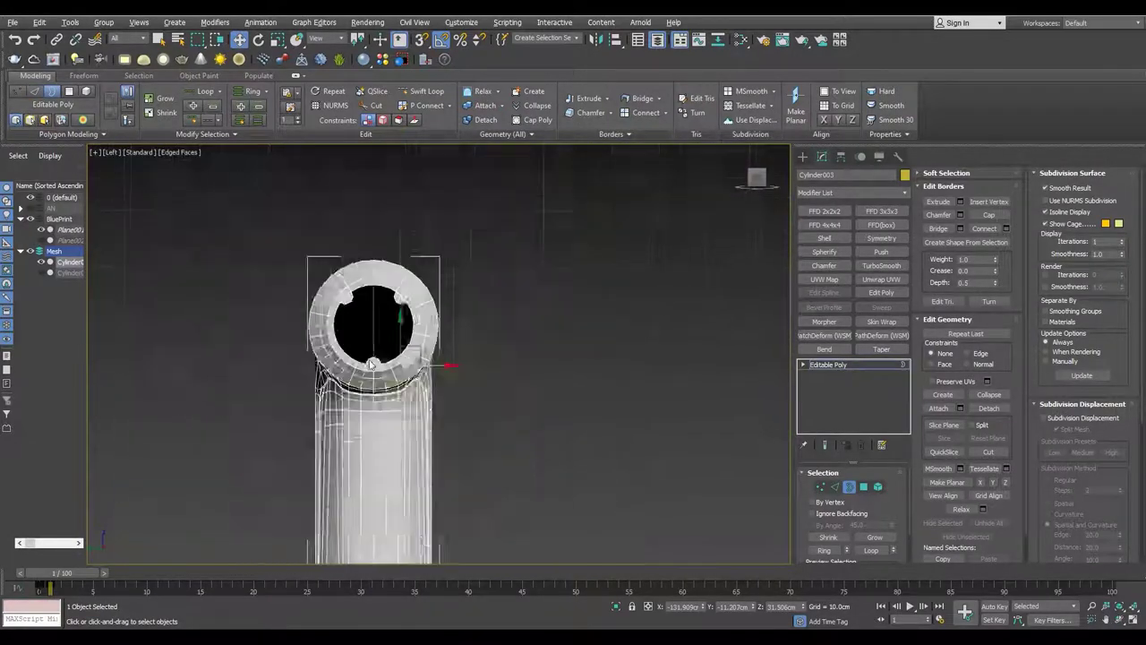
pyautogui.hotkey('alt', 'w')
pyautogui.hotkey('alt', 'w')
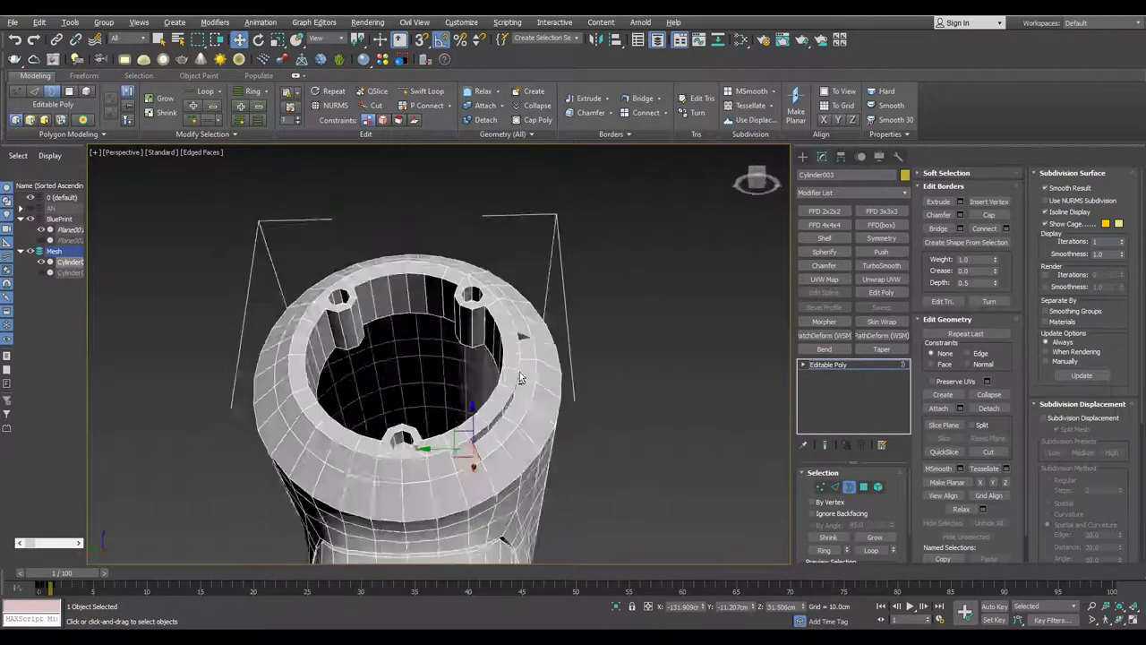
pyautogui.scroll(4, 520, 409)
pyautogui.keyDown('alt'); pyautogui.moveTo(520, 409); pyautogui.dragTo(332, 460, button='middle'); pyautogui.keyUp('alt')
# - Select polygons on the ring's rim and delete them, opening a gap
pyautogui.press('4')
pyautogui.click(215, 394)
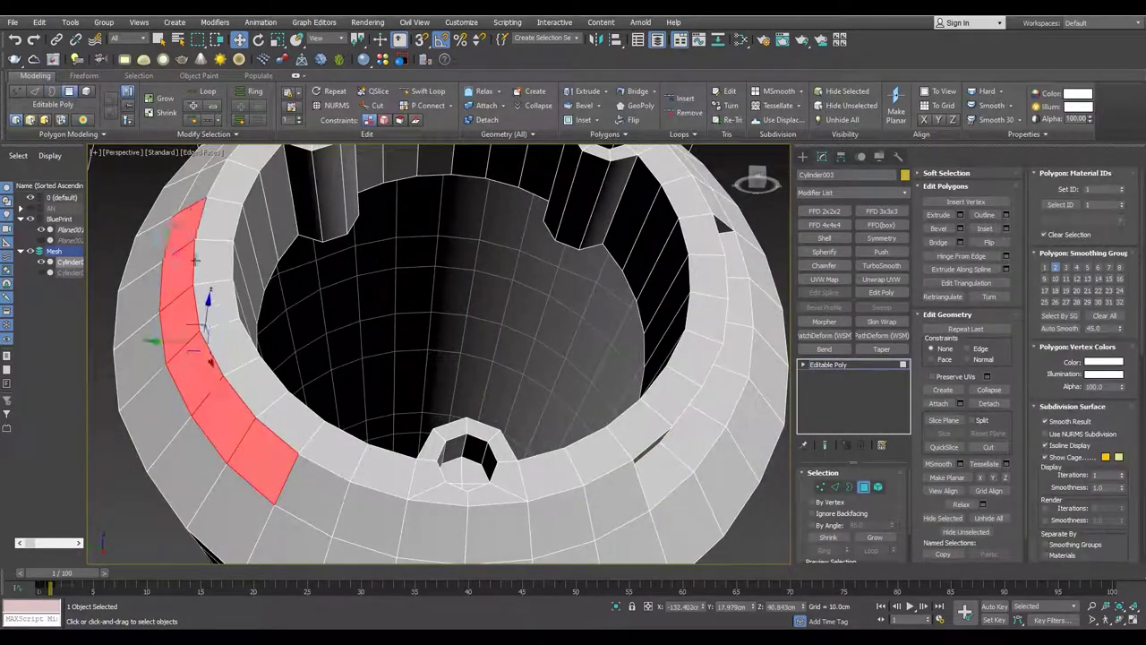
pyautogui.scroll(-3, 187, 244)
pyautogui.keyDown('alt'); pyautogui.moveTo(186, 244); pyautogui.dragTo(201, 277, button='middle'); pyautogui.keyUp('alt')
pyautogui.scroll(3, 205, 284)
pyautogui.press('2')
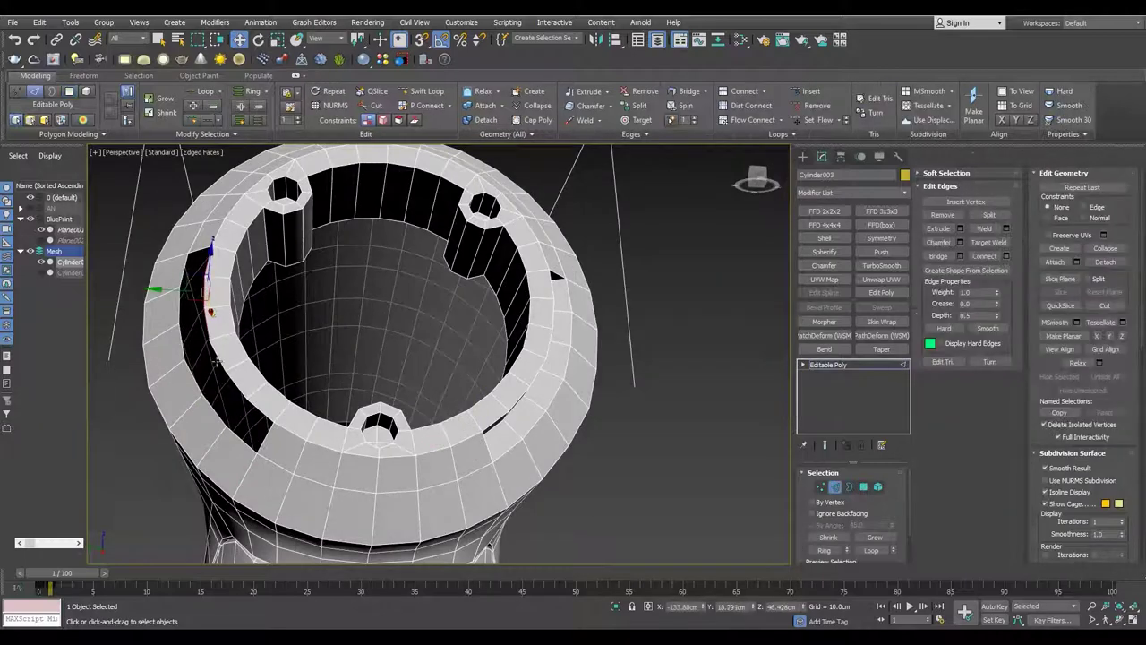
pyautogui.scroll(-3, 215, 360)
pyautogui.keyDown('alt'); pyautogui.moveTo(215, 361); pyautogui.dragTo(224, 385, button='middle'); pyautogui.keyUp('alt')
pyautogui.press('4')
pyautogui.scroll(4, 224, 385)
pyautogui.hotkey('alt', 'w')
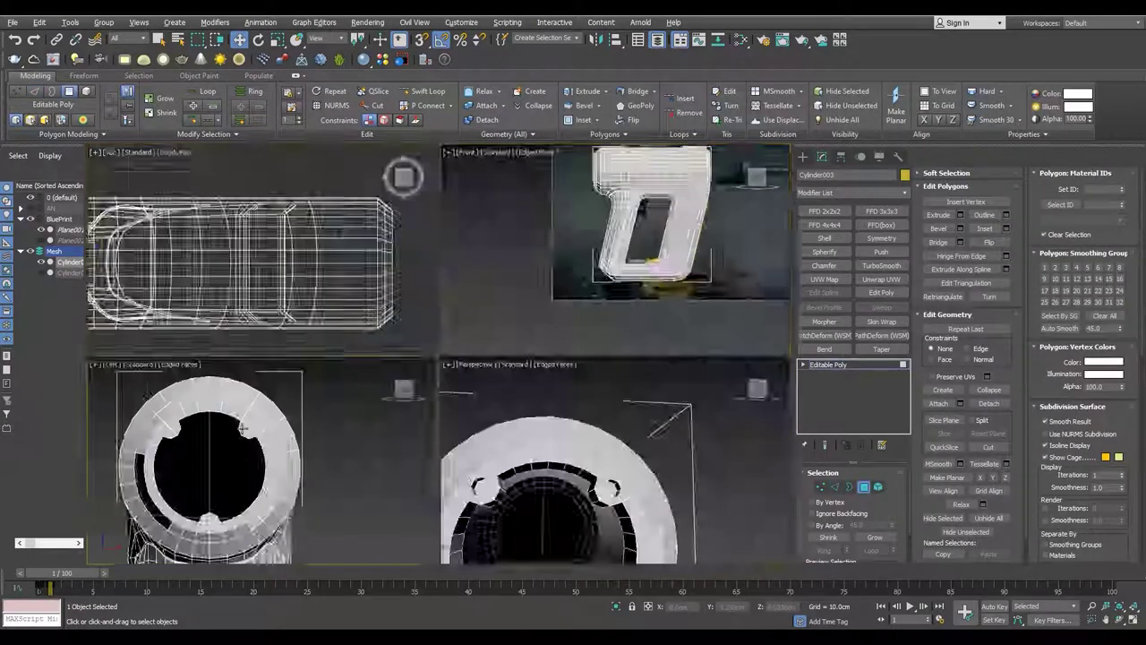
pyautogui.hotkey('alt', 'w')
pyautogui.scroll(3, 331, 267)
pyautogui.press('p')
pyautogui.press('Delete')
# - Inspect the new rim gap and the whole handle in the top view and four-view layout
pyautogui.press('2')
pyautogui.moveTo(296, 322)
pyautogui.keyDown('alt'); pyautogui.mouseDown(button='middle')
pyautogui.moveTo(280, 334)
pyautogui.moveTo(261, 316)
pyautogui.mouseUp(button='middle'); pyautogui.keyUp('alt')
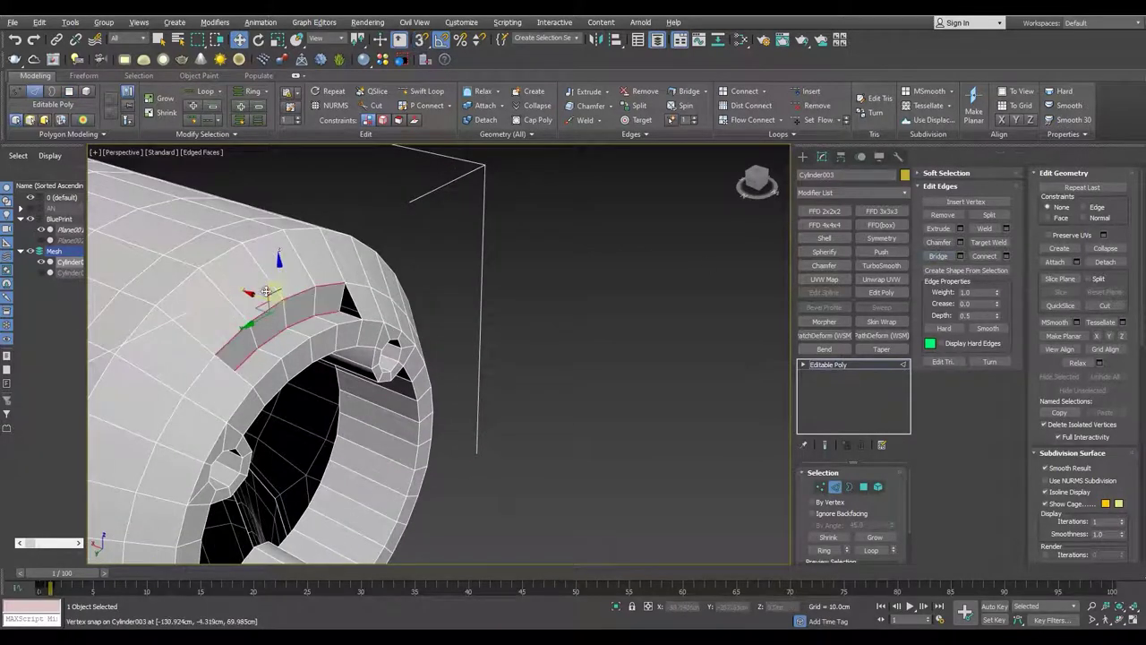
pyautogui.press('3')
pyautogui.keyDown('alt'); pyautogui.moveTo(330, 284); pyautogui.dragTo(282, 278, button='middle'); pyautogui.keyUp('alt')
pyautogui.scroll(-3, 282, 278)
pyautogui.hotkey('alt', 'w')
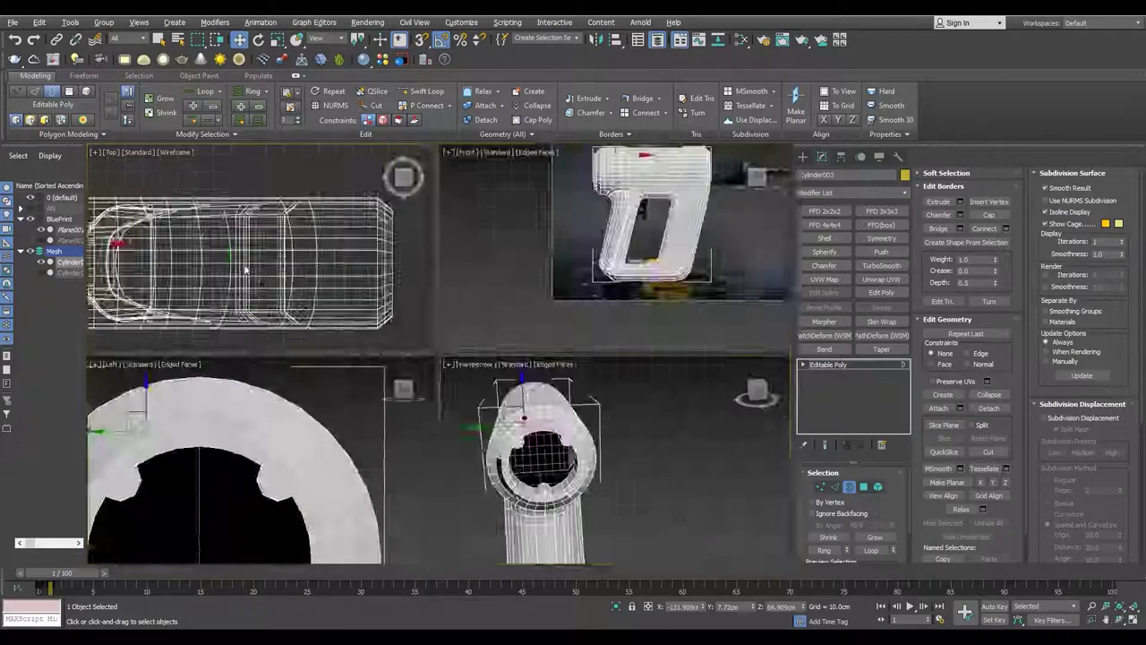
pyautogui.press('1')
pyautogui.hotkey('alt', 'w')
pyautogui.scroll(3, 220, 340)
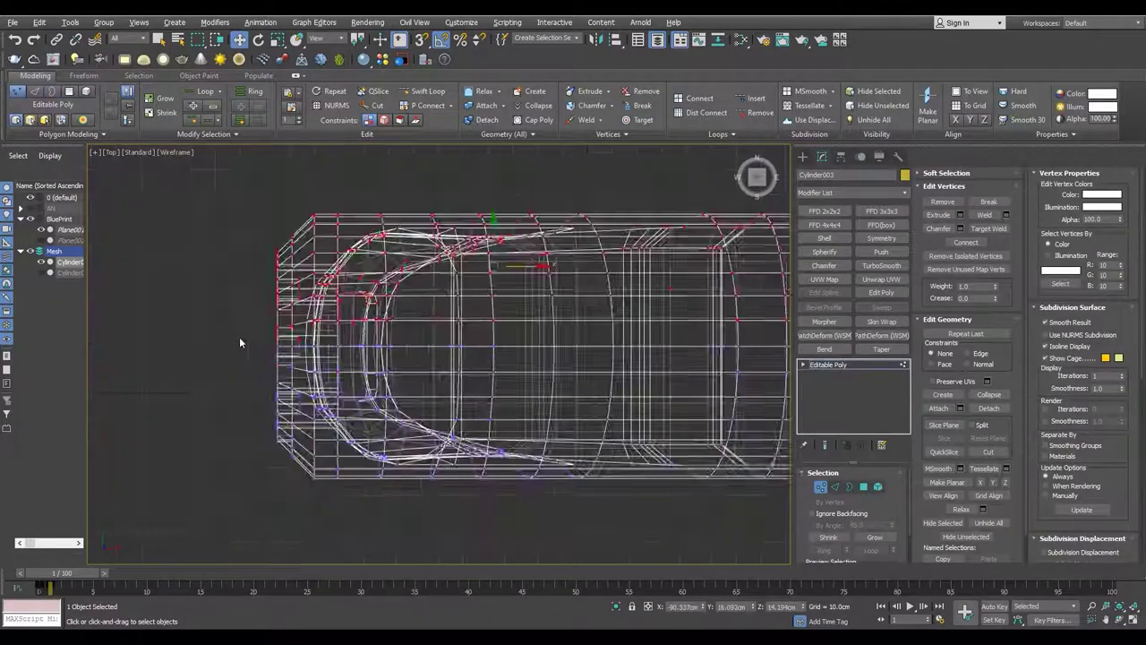
pyautogui.scroll(3, 269, 341)
pyautogui.scroll(-5, 299, 343)
pyautogui.hotkey('alt', 'w')
pyautogui.hotkey('alt', 'w')
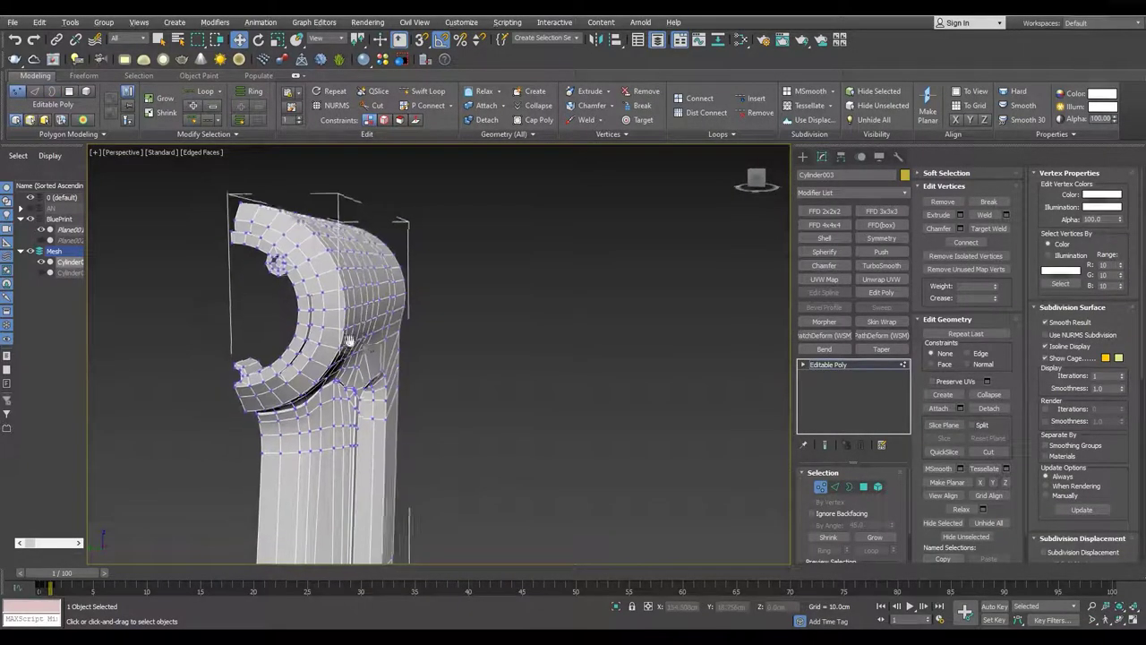
pyautogui.scroll(3, 385, 358)
# - Test mirroring the body with Symmetry, undo it, and toggle Edged Faces off and on
pyautogui.click(881, 238)
pyautogui.hotkey('ctrl', 'z')
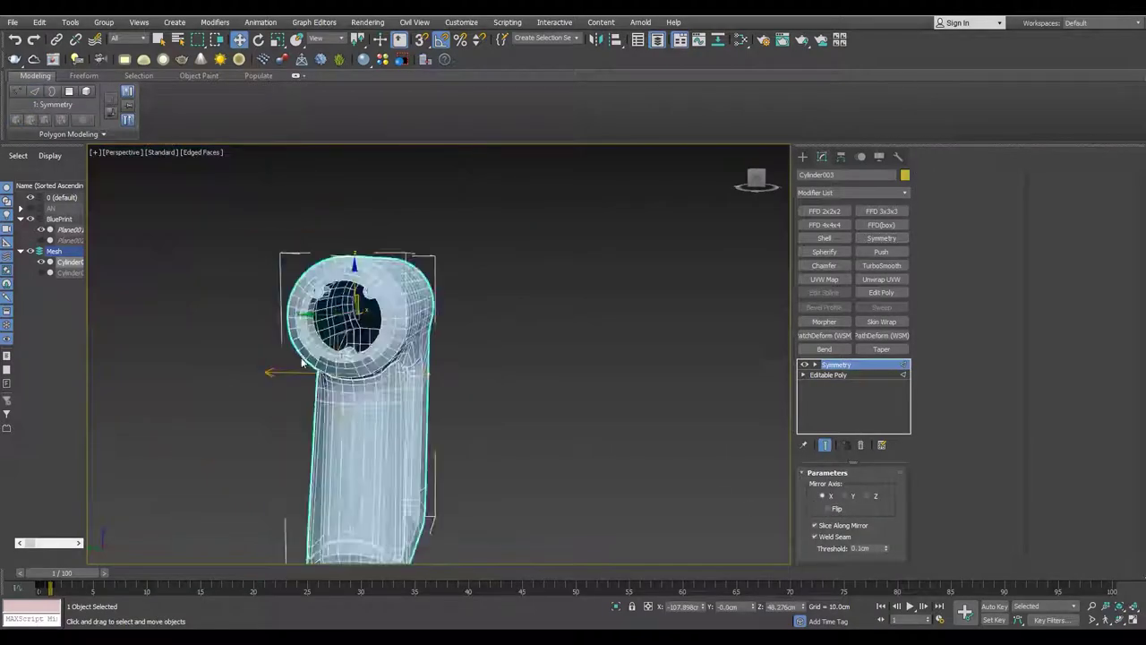
pyautogui.scroll(3, 385, 358)
pyautogui.scroll(3, 394, 360)
pyautogui.press('F4')
pyautogui.scroll(-3, 404, 361)
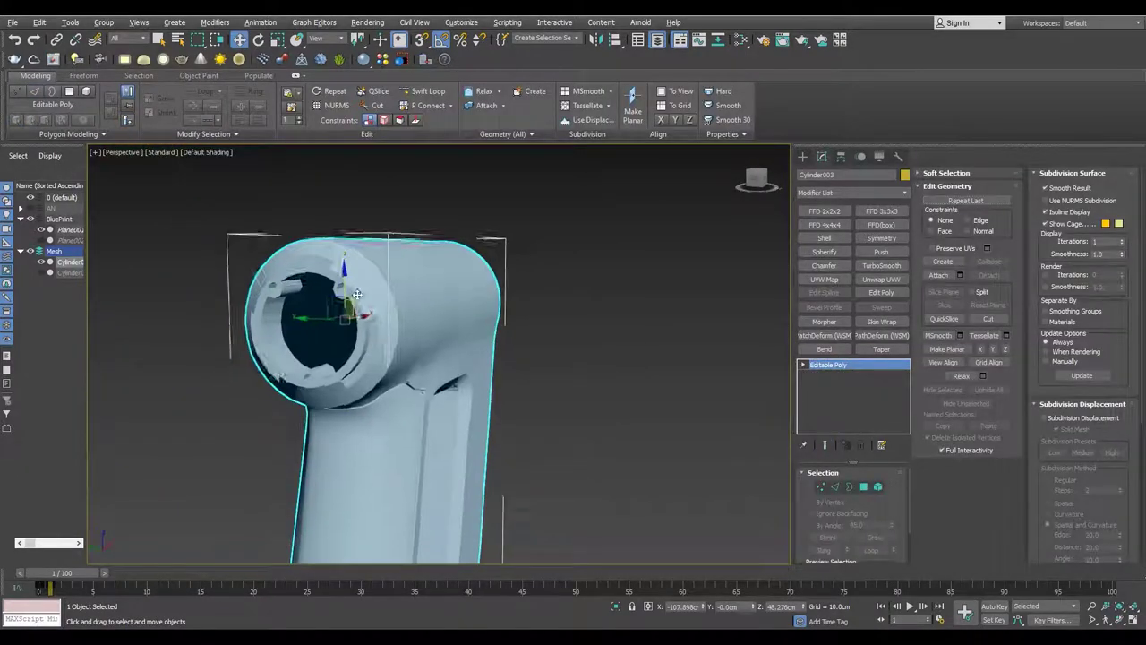
pyautogui.scroll(2, 407, 356)
pyautogui.scroll(2, 412, 351)
pyautogui.press('F4')
pyautogui.press('1')
pyautogui.scroll(4, 419, 340)
# - Try cutting the body with a Slice Plane in the maximized Front view, then cancel it
pyautogui.press('z')
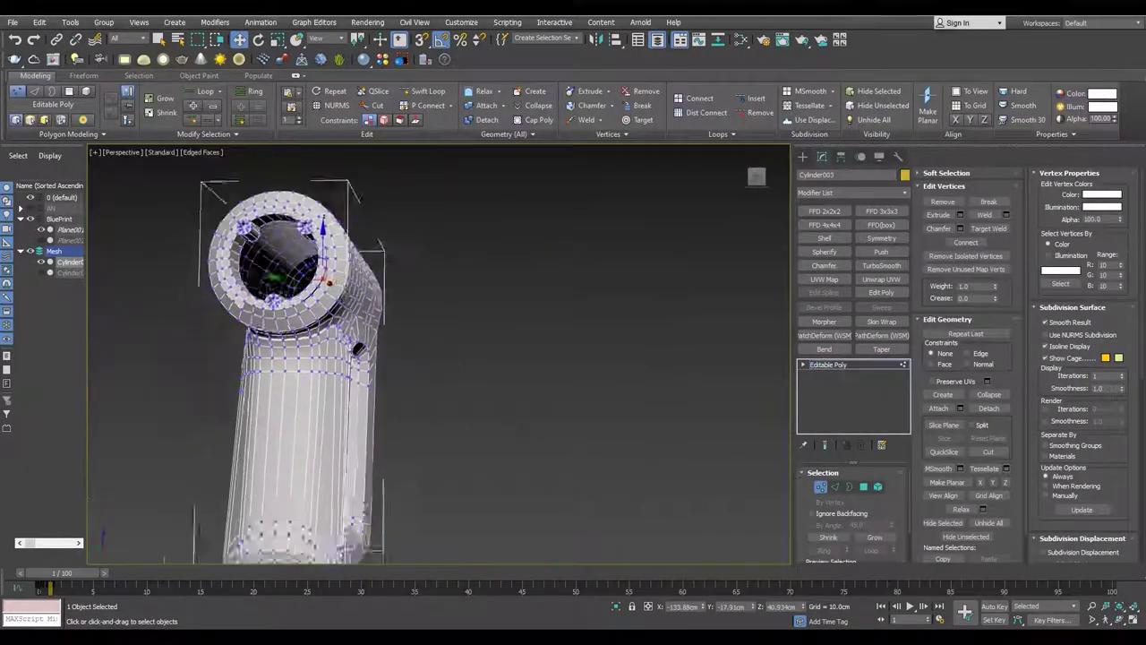
pyautogui.press('f')
pyautogui.press('2')
pyautogui.press('e')
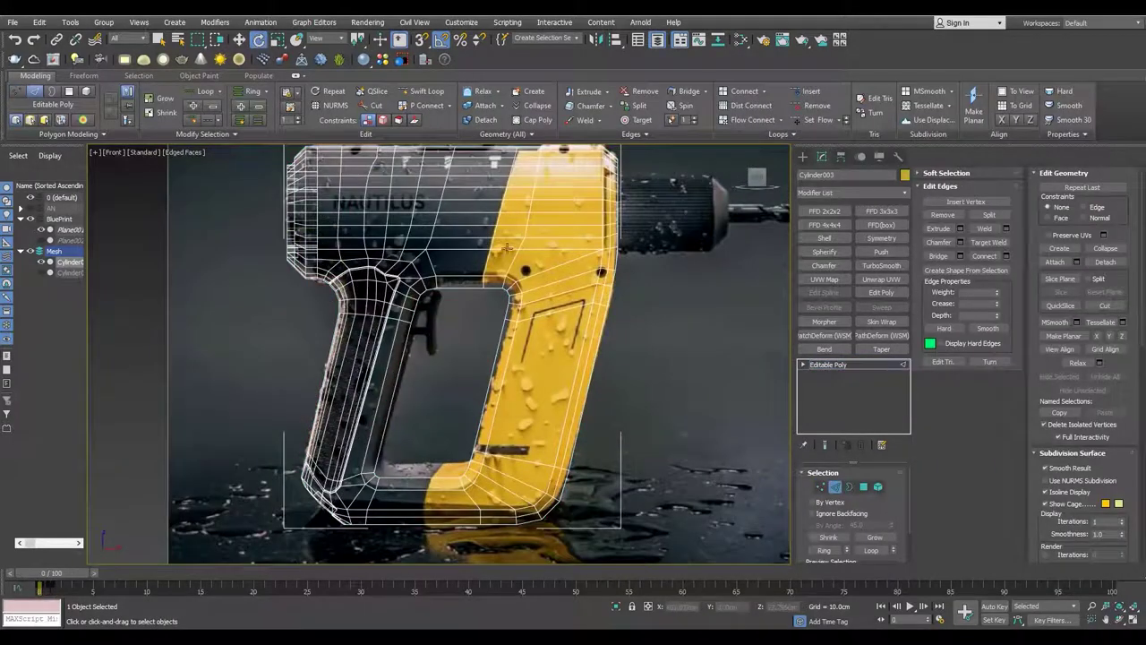
pyautogui.scroll(-2, 456, 354)
pyautogui.scroll(-3, 455, 354)
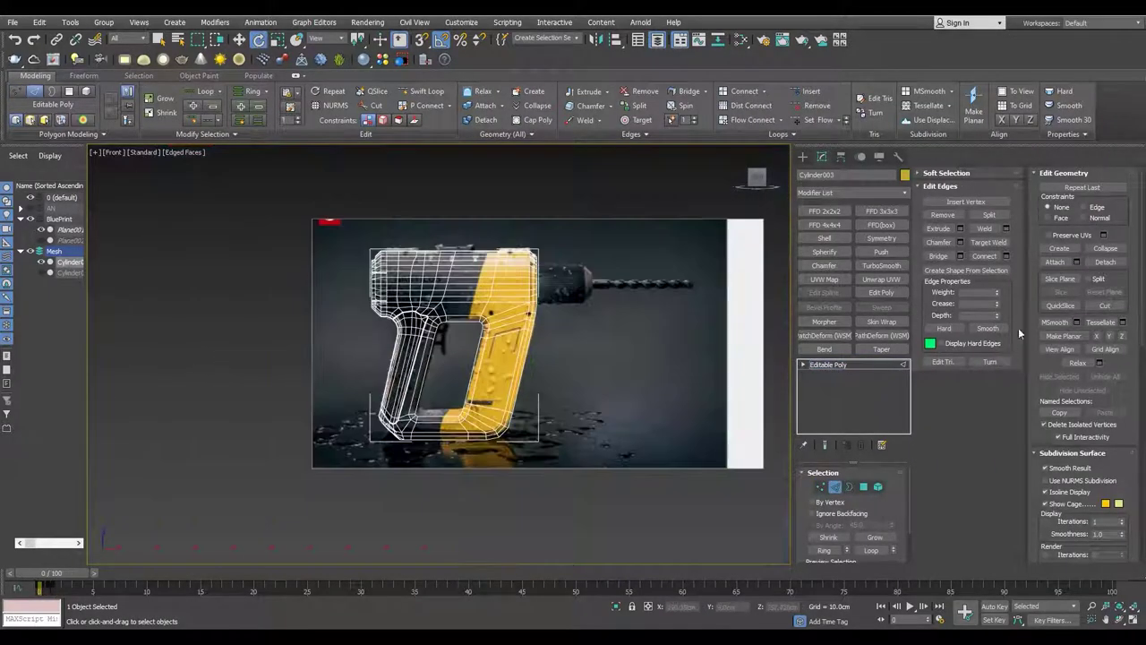
pyautogui.click(1061, 278)
pyautogui.scroll(3, 536, 347)
pyautogui.press('w')
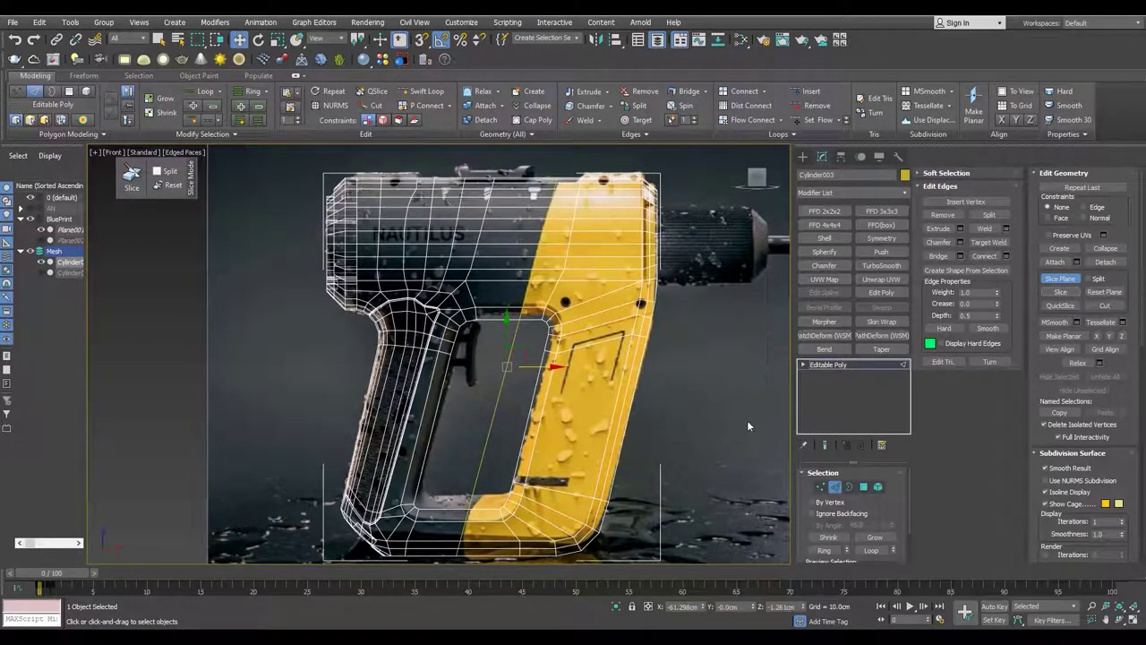
pyautogui.click(837, 365)
pyautogui.press('2')
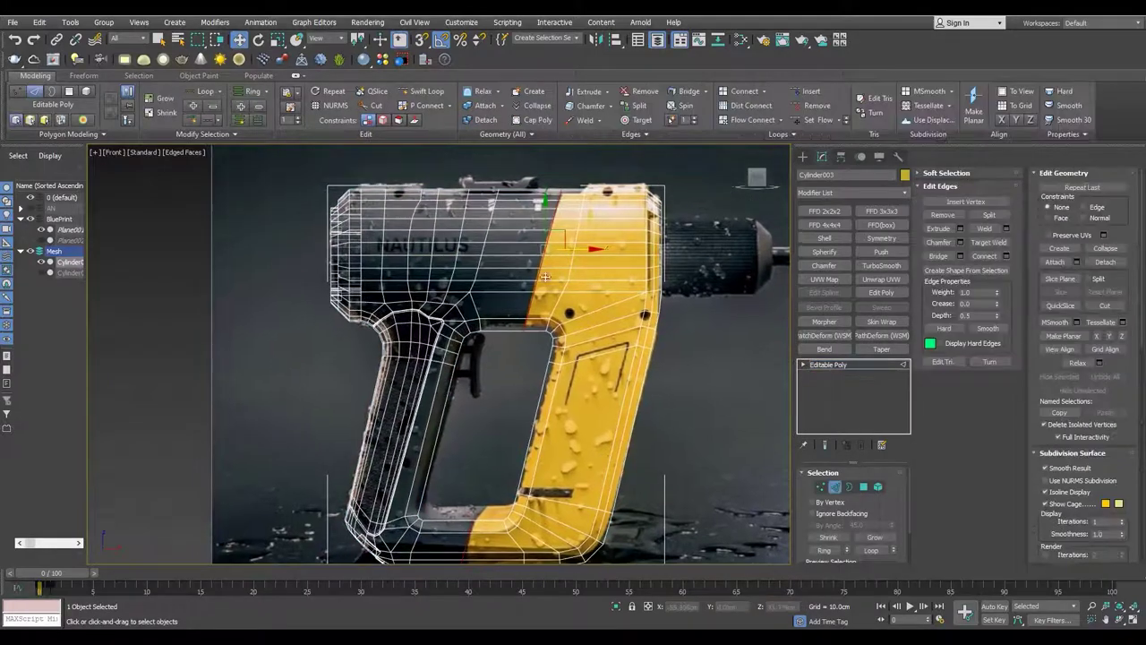
# - Adjust the top vertices in Vertex mode to follow the blueprint's slanted step
pyautogui.scroll(3, 431, 271)
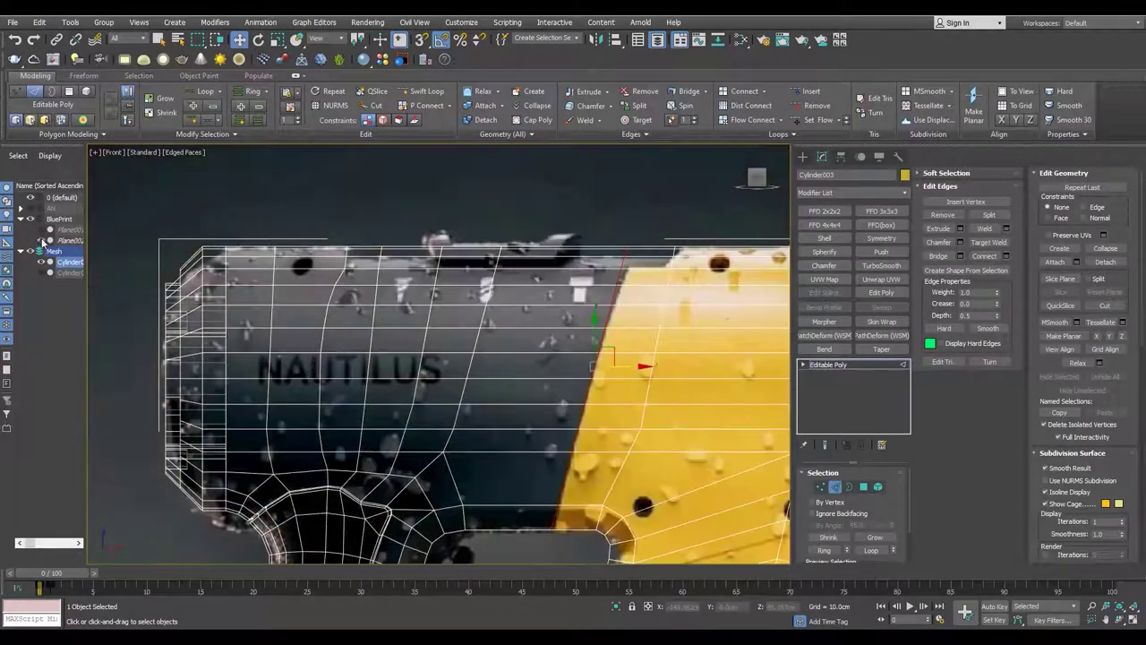
pyautogui.scroll(3, 465, 271)
pyautogui.press('1')
pyautogui.scroll(2, 484, 273)
pyautogui.scroll(-3, 463, 235)
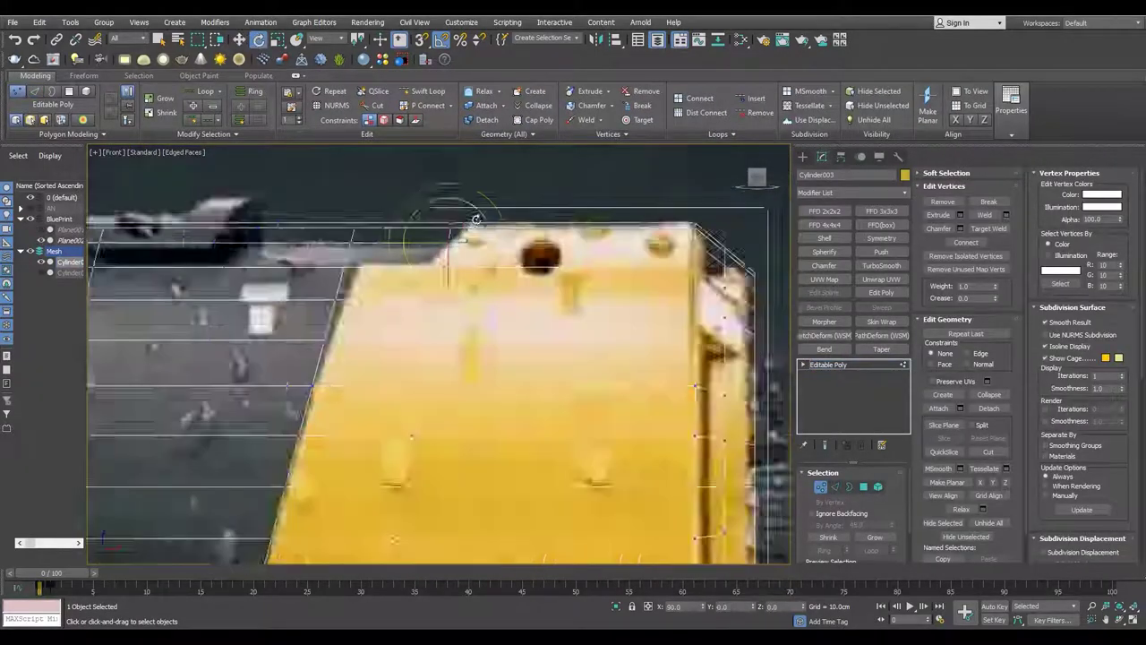
pyautogui.scroll(3, 461, 242)
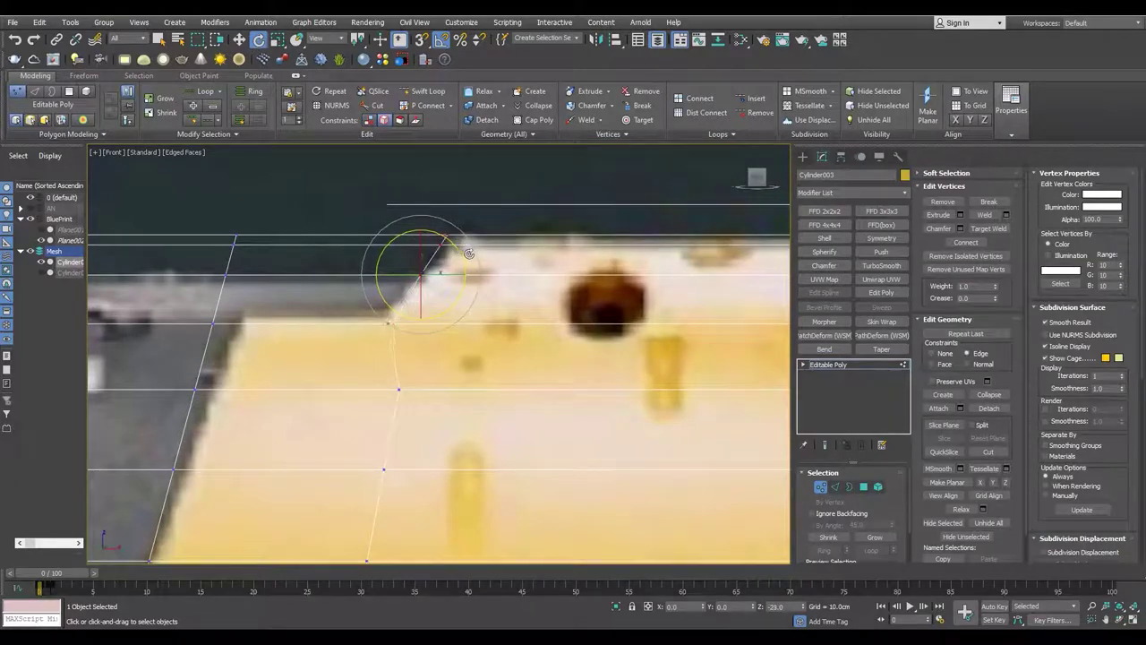
pyautogui.scroll(-4, 472, 256)
pyautogui.scroll(4, 286, 346)
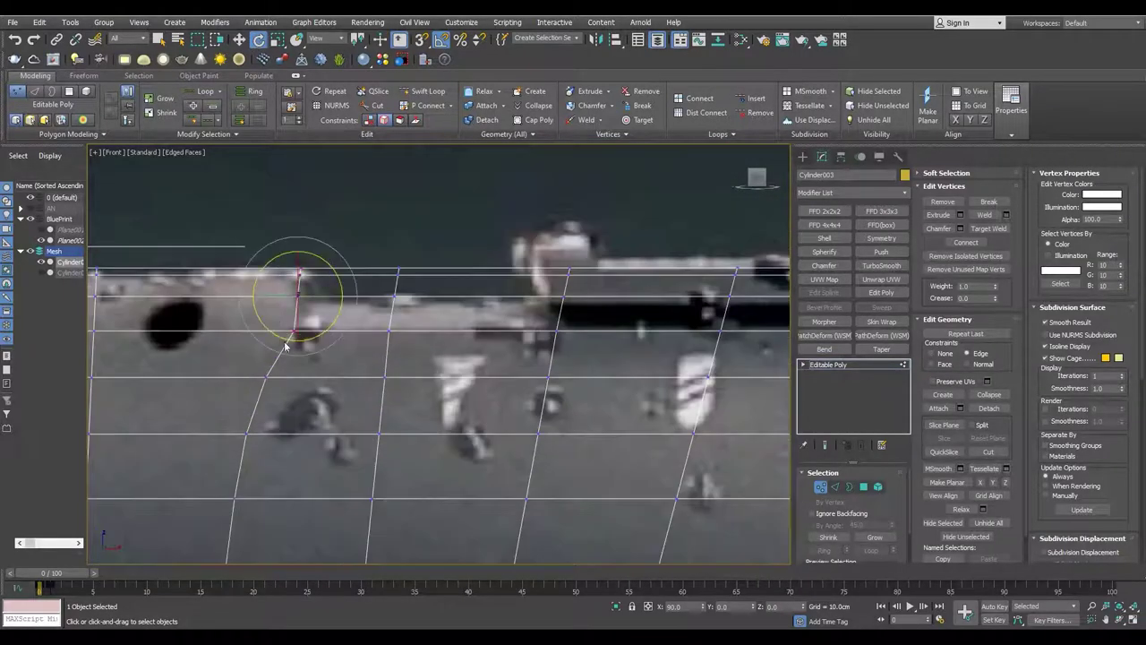
pyautogui.scroll(-3, 307, 259)
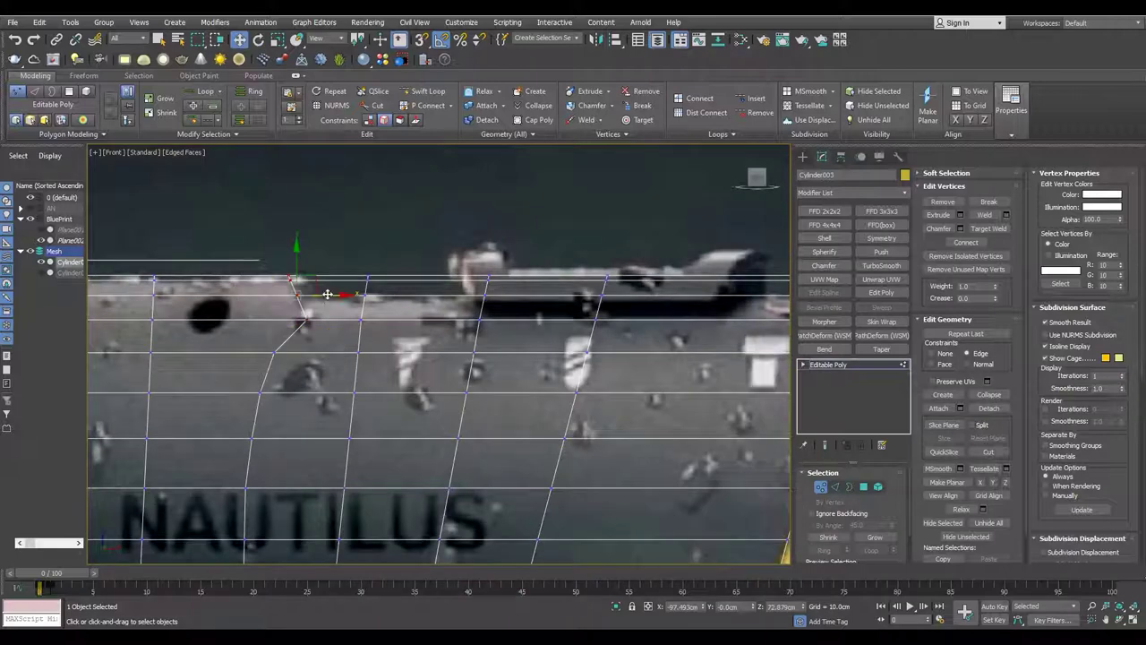
pyautogui.scroll(3, 379, 320)
# - Select the polygon strip on top of the body, ready for moving, with all four views shown
pyautogui.press('4')
pyautogui.click(379, 320)
pyautogui.scroll(2, 485, 265)
pyautogui.press('w')
pyautogui.hotkey('alt', 'w')
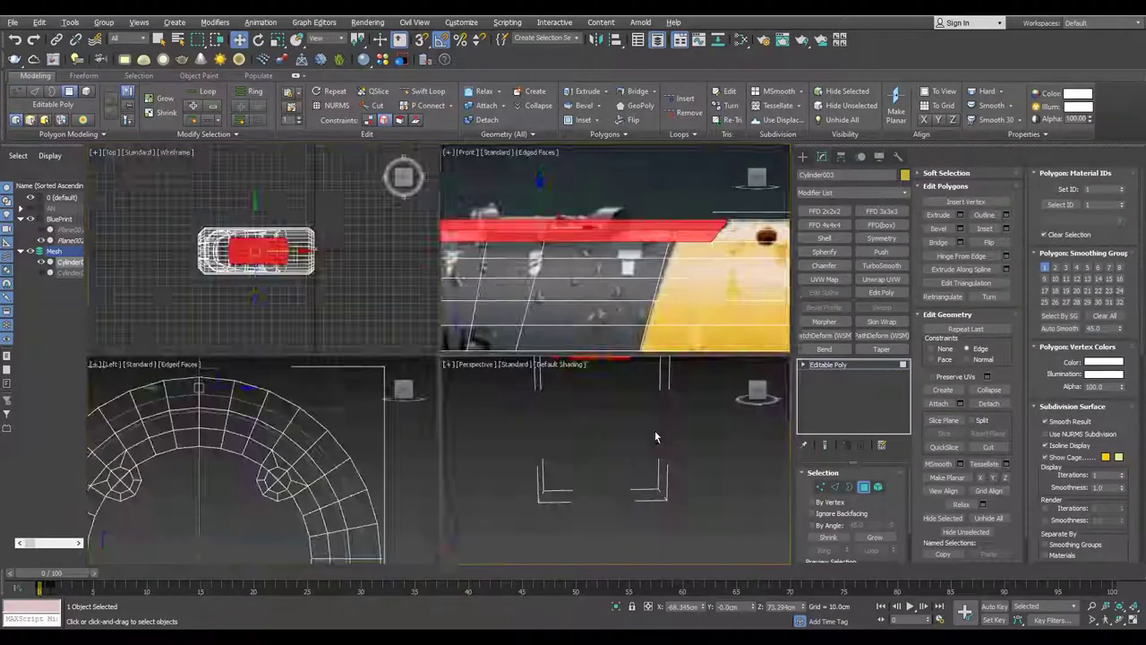
# - Bevel the selected top strip inward to a recess of about -1.3 cm
pyautogui.hotkey('alt', 'w')
pyautogui.keyDown('alt'); pyautogui.moveTo(654, 430); pyautogui.dragTo(381, 361, button='middle'); pyautogui.keyUp('alt')
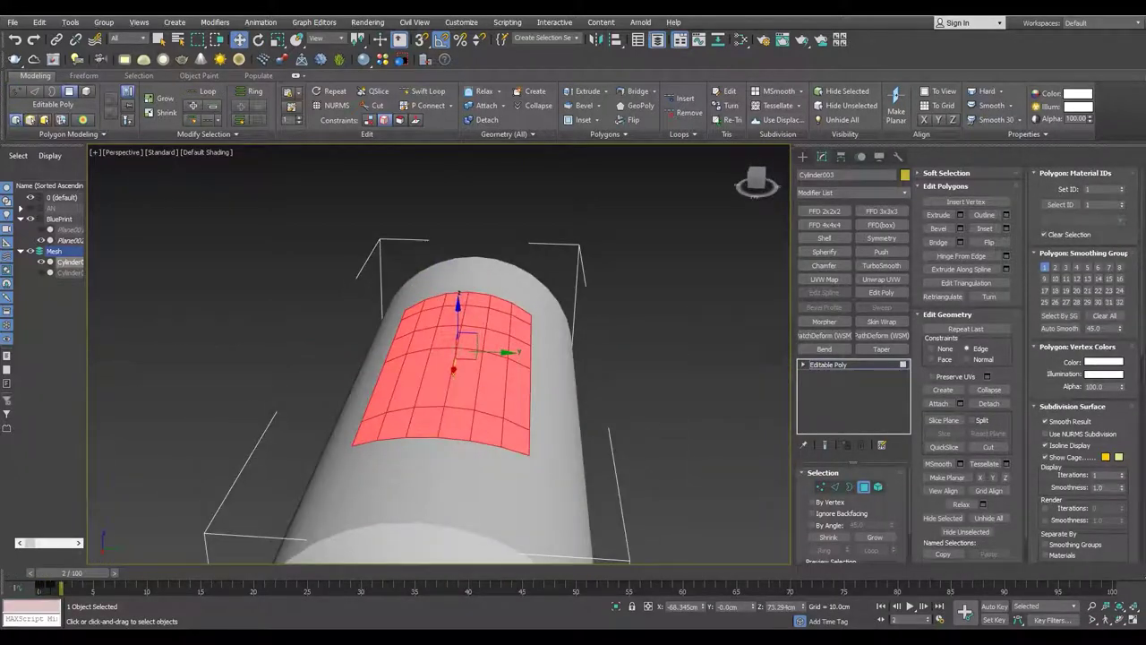
pyautogui.keyDown('alt'); pyautogui.moveTo(484, 387); pyautogui.dragTo(463, 340, button='middle'); pyautogui.keyUp('alt')
pyautogui.press('F4')
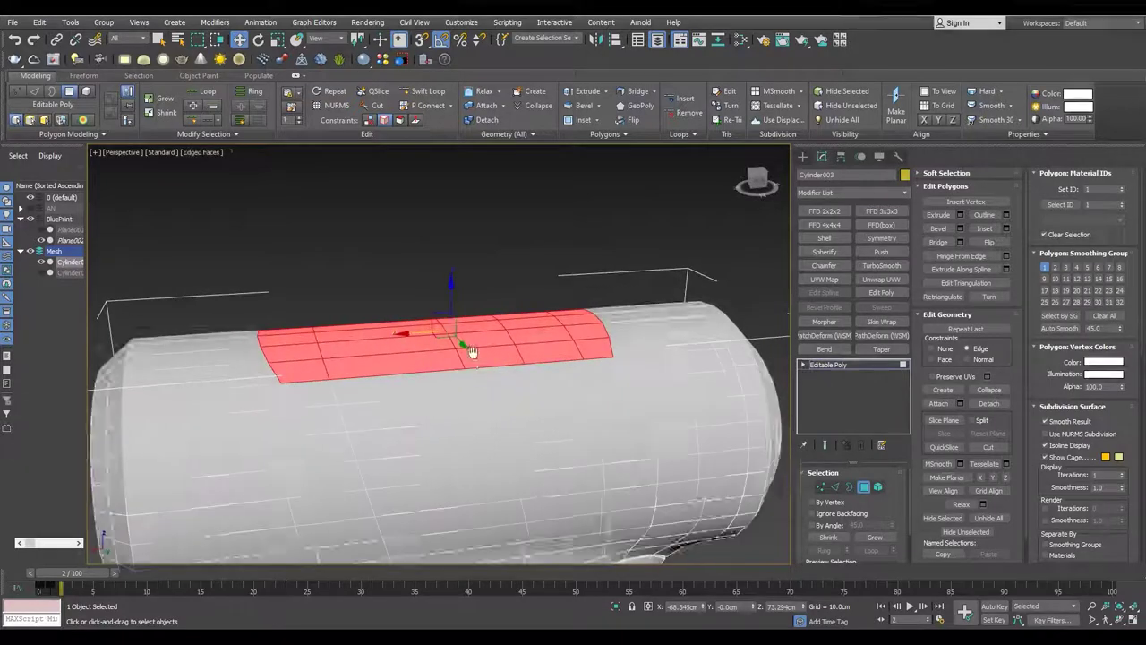
pyautogui.scroll(3, 448, 349)
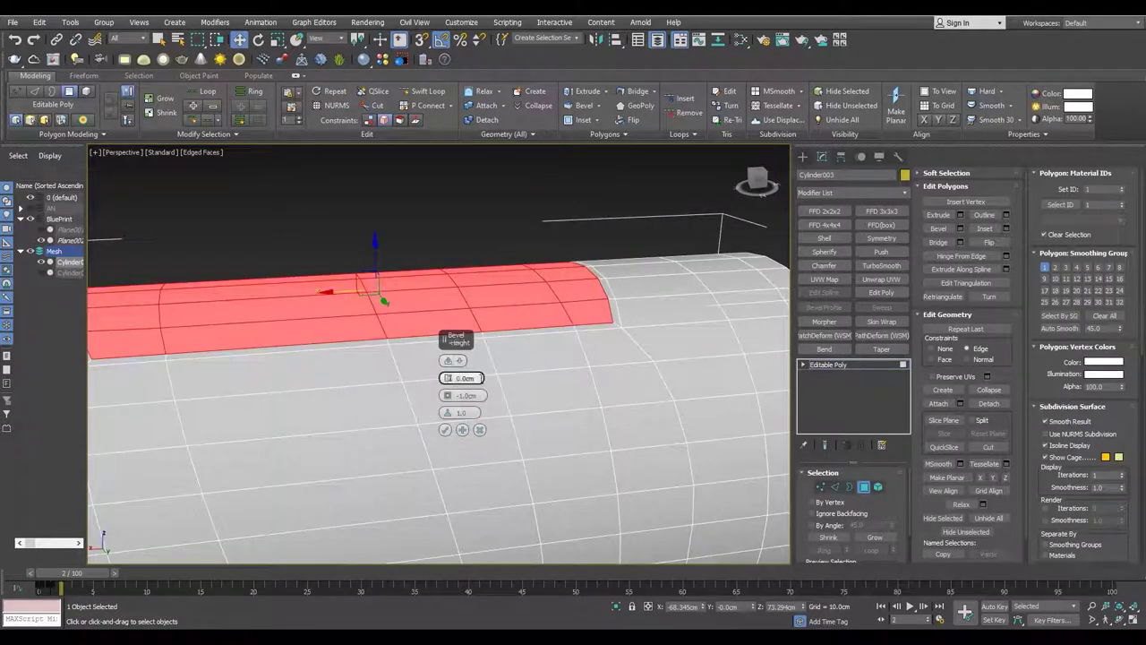
pyautogui.hotkey('alt', 'w')
pyautogui.hotkey('alt', 'w')
pyautogui.moveTo(447, 378); pyautogui.dragTo(445, 486)
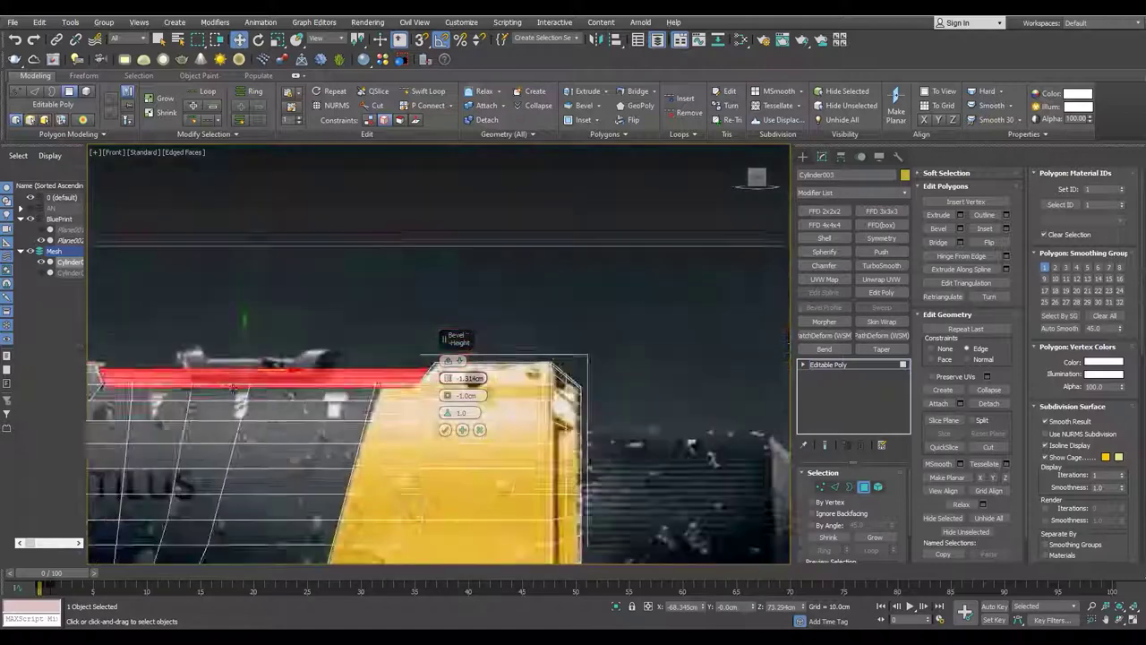
pyautogui.moveTo(170, 412); pyautogui.dragTo(627, 429, button='middle')
pyautogui.moveTo(447, 374); pyautogui.dragTo(454, 383)
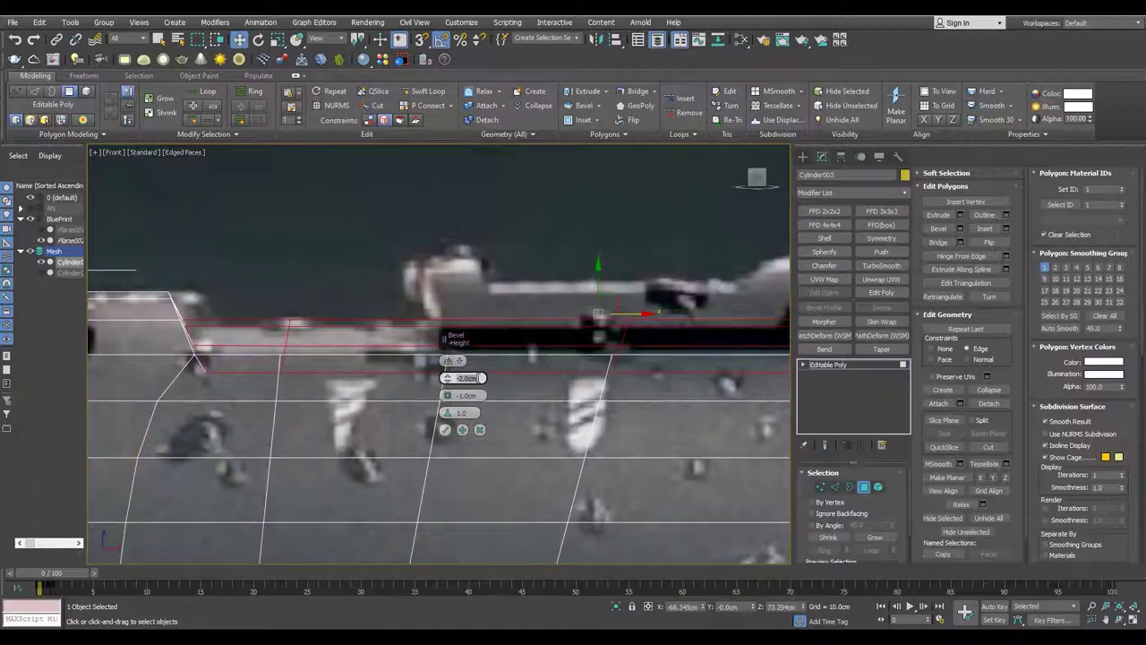
pyautogui.click(445, 430)
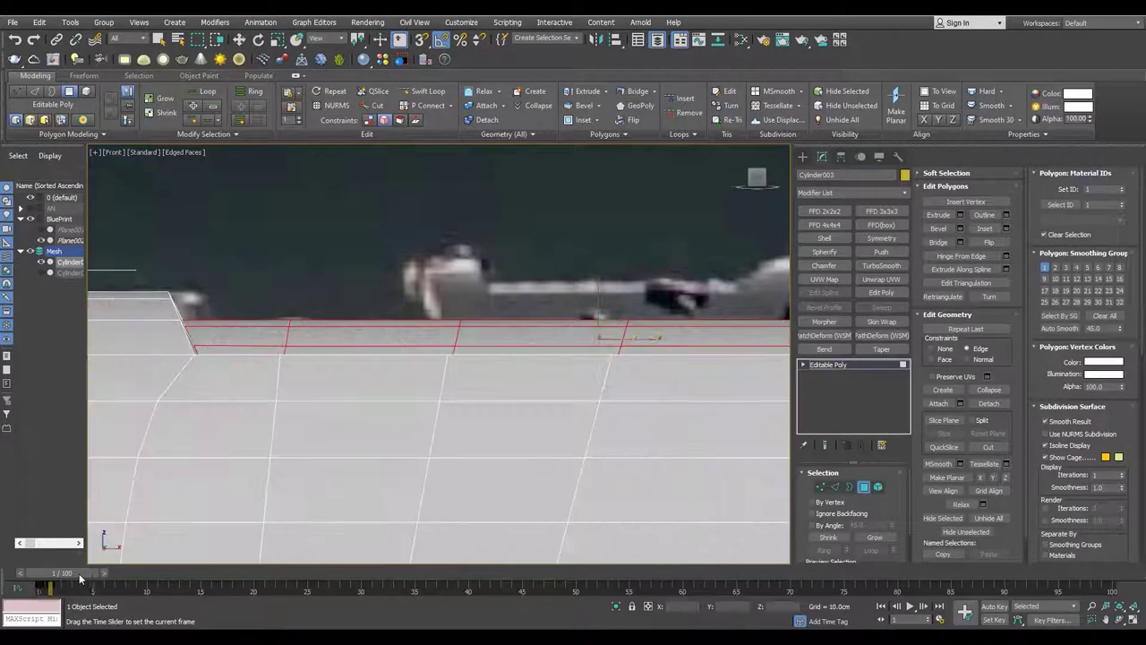
# - Orbit around the body to inspect the new groove, then return to Front view
pyautogui.press('p')
pyautogui.keyDown('alt'); pyautogui.moveTo(589, 397); pyautogui.dragTo(641, 388, button='middle'); pyautogui.keyUp('alt')
pyautogui.moveTo(430, 291)
pyautogui.keyDown('alt'); pyautogui.mouseDown(button='middle')
pyautogui.moveTo(484, 269)
pyautogui.moveTo(501, 286)
pyautogui.moveTo(484, 260)
pyautogui.moveTo(495, 291)
pyautogui.mouseUp(button='middle'); pyautogui.keyUp('alt')
pyautogui.press('2')
pyautogui.press('f')
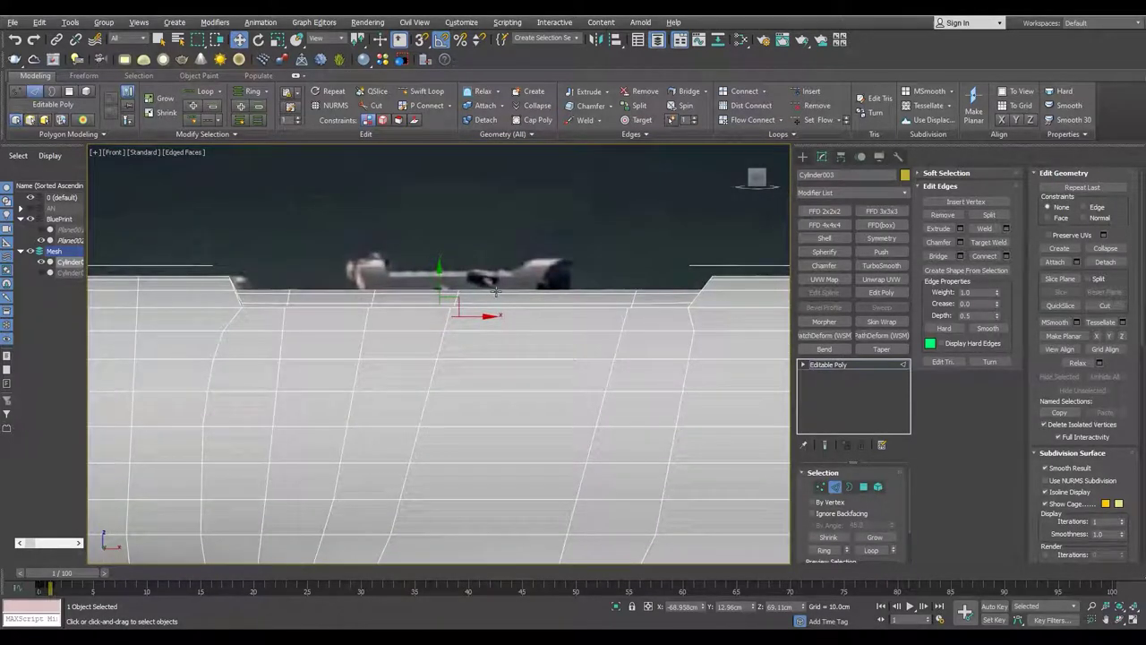
pyautogui.scroll(-3, 434, 484)
pyautogui.scroll(3, 441, 306)
# - Scale the vertices at the groove's end to match the blueprint, using see-through mode
pyautogui.press('1')
pyautogui.scroll(3, 371, 327)
pyautogui.moveTo(342, 392); pyautogui.dragTo(423, 398)
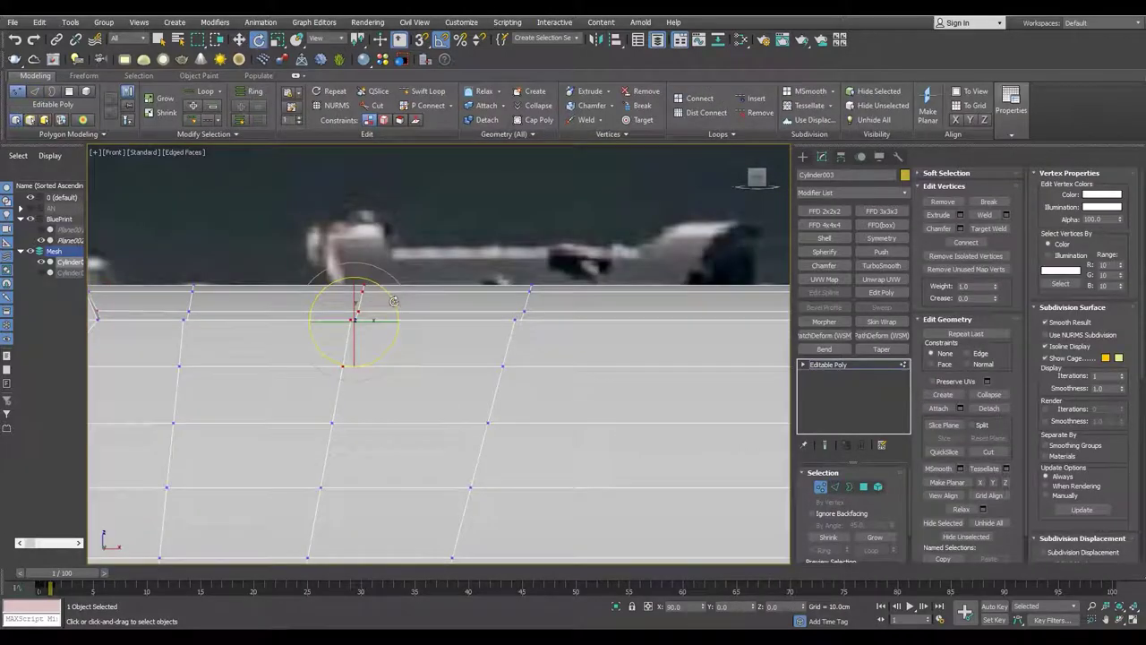
pyautogui.hotkey('alt', 'x')
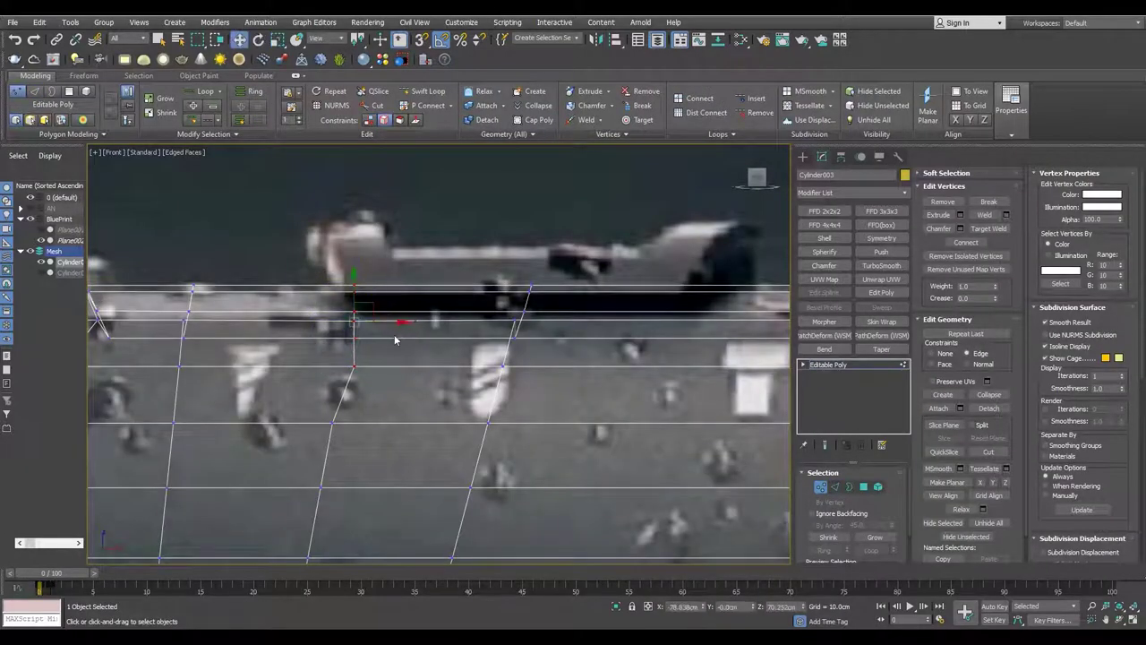
pyautogui.scroll(-3, 540, 363)
pyautogui.press('r')
pyautogui.scroll(1, 502, 327)
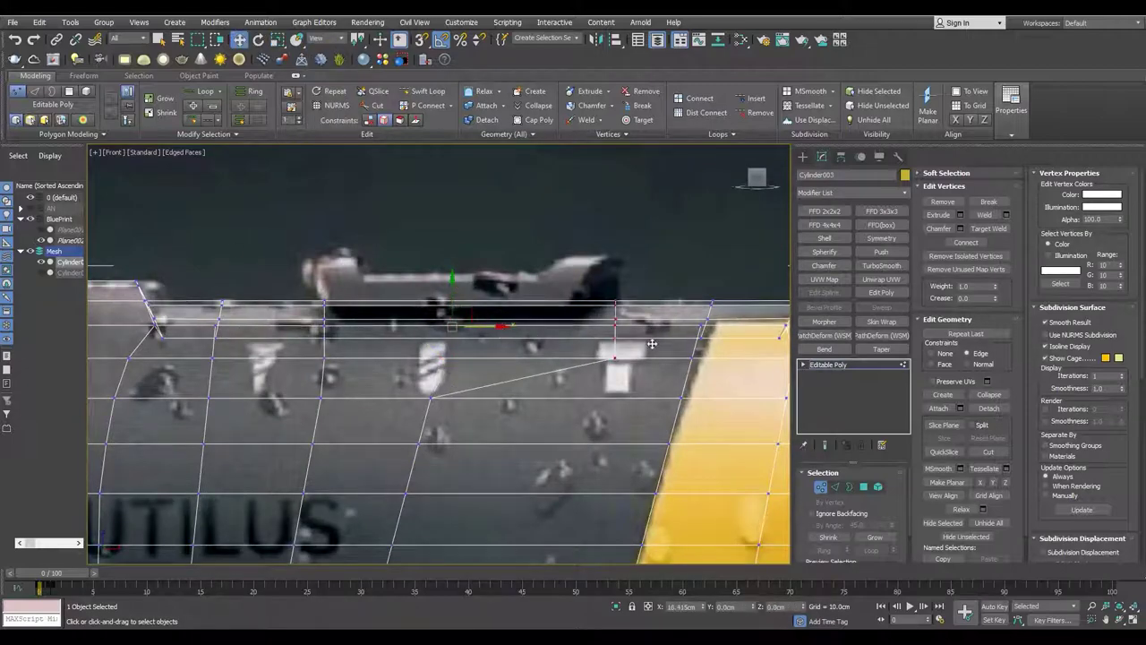
pyautogui.press('4')
pyautogui.hotkey('alt', 'x')
# - Detach the groove polygons as a separate object named Object001
pyautogui.press('p')
pyautogui.moveTo(487, 289)
pyautogui.keyDown('alt'); pyautogui.mouseDown(button='middle')
pyautogui.moveTo(411, 301)
pyautogui.moveTo(537, 286)
pyautogui.moveTo(465, 367)
pyautogui.moveTo(448, 358)
pyautogui.moveTo(466, 511)
pyautogui.mouseUp(button='middle'); pyautogui.keyUp('alt')
pyautogui.hotkey('alt', 'd')
pyautogui.press('Return')
pyautogui.click(465, 367)
# - Shell Object001 and add connecting edge loops across the new panel
pyautogui.click(824, 237)
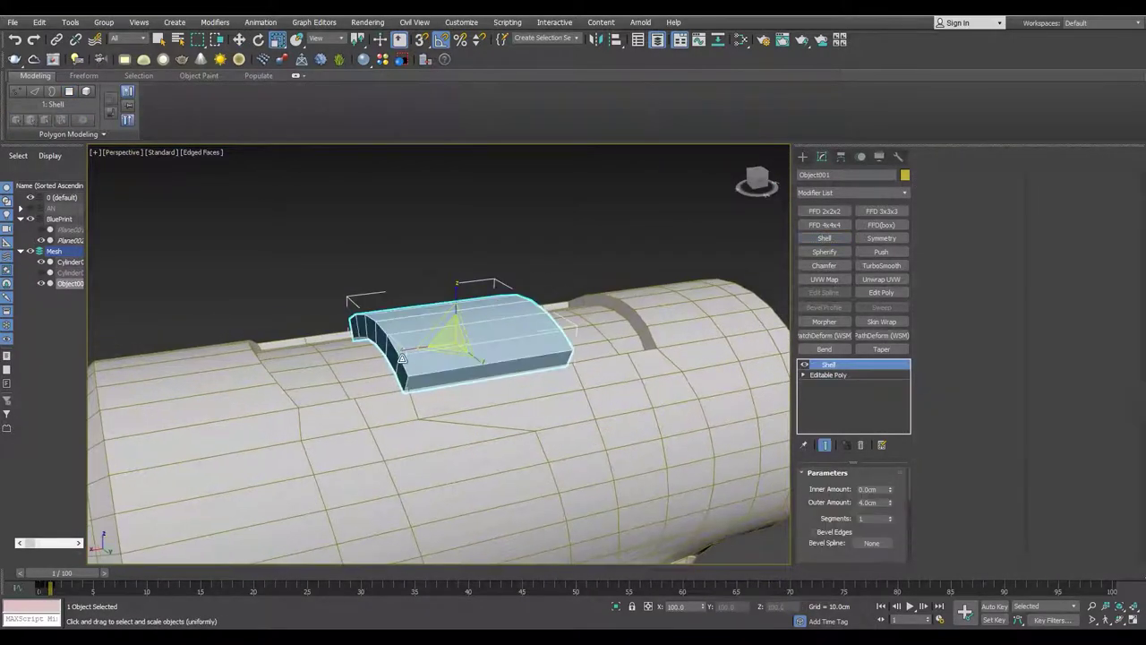
pyautogui.hotkey('alt', 'w')
pyautogui.hotkey('alt', 'w')
pyautogui.press('p')
pyautogui.keyDown('alt'); pyautogui.moveTo(483, 334); pyautogui.dragTo(415, 404, button='middle'); pyautogui.keyUp('alt')
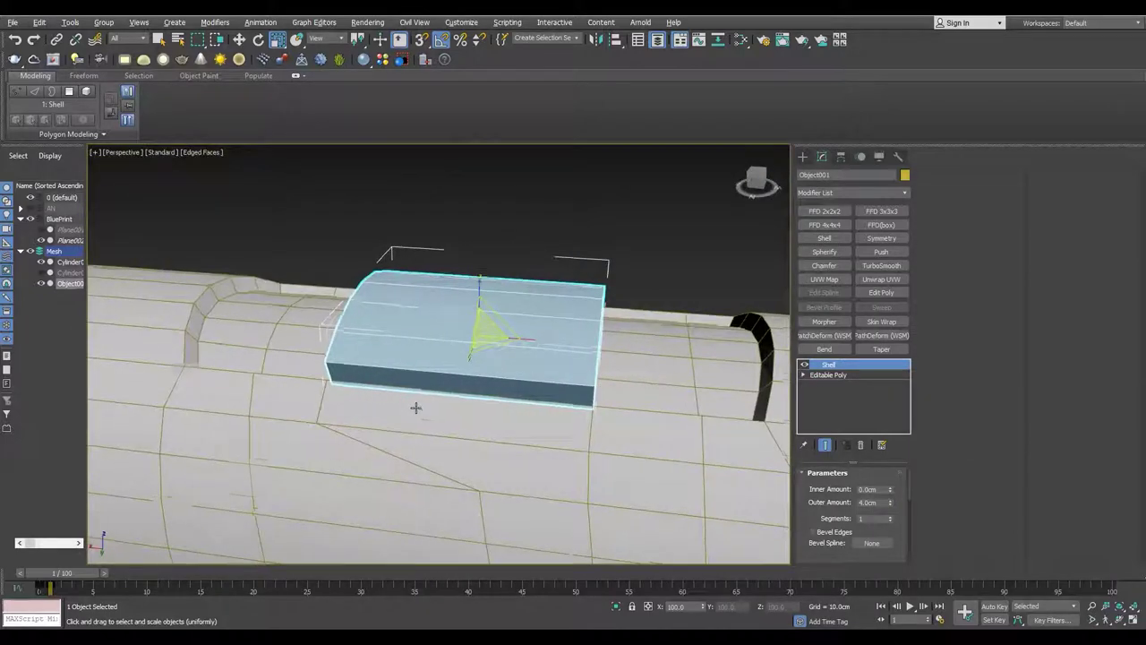
pyautogui.keyDown('alt'); pyautogui.moveTo(527, 357); pyautogui.dragTo(466, 341, button='middle'); pyautogui.keyUp('alt')
pyautogui.press('2')
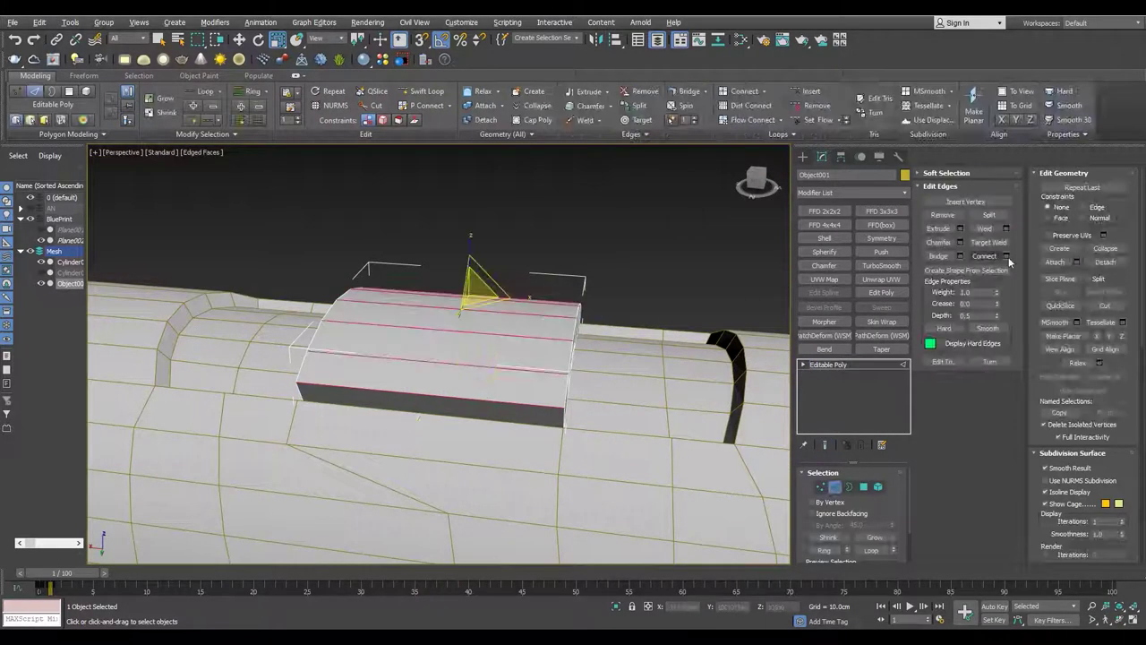
pyautogui.hotkey('ctrl', 'shift', 'e')
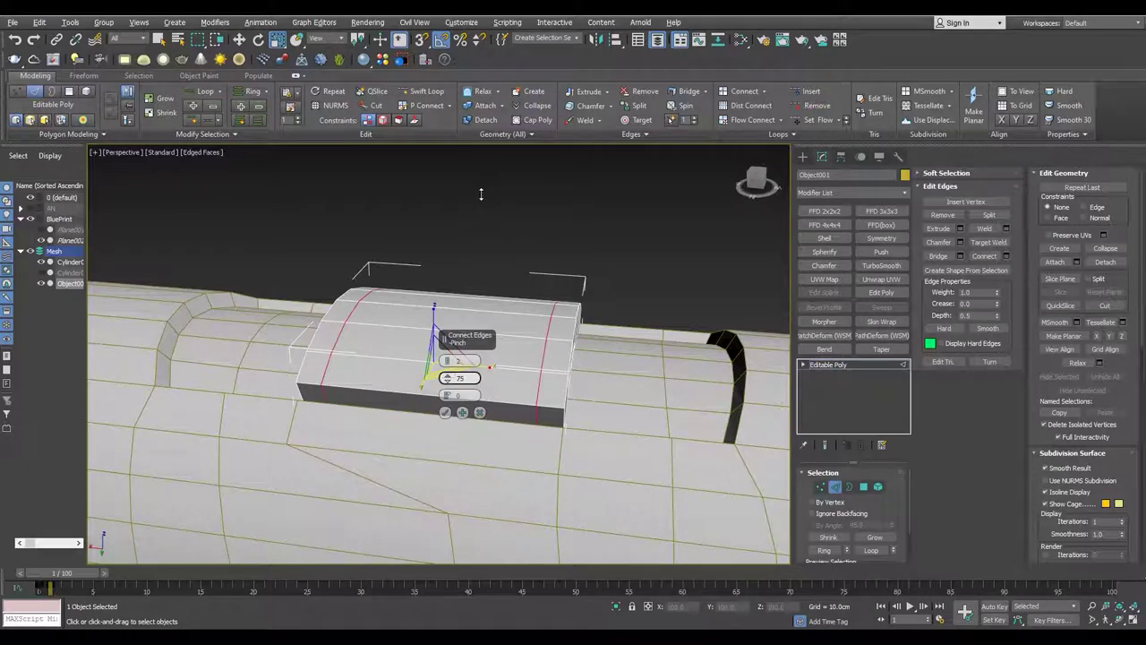
pyautogui.click(445, 412)
# - Select the panel's front face and scale its vertices
pyautogui.press('4')
pyautogui.click(404, 366)
pyautogui.hotkey('alt', 'w')
pyautogui.press('w')
pyautogui.hotkey('alt', 'w')
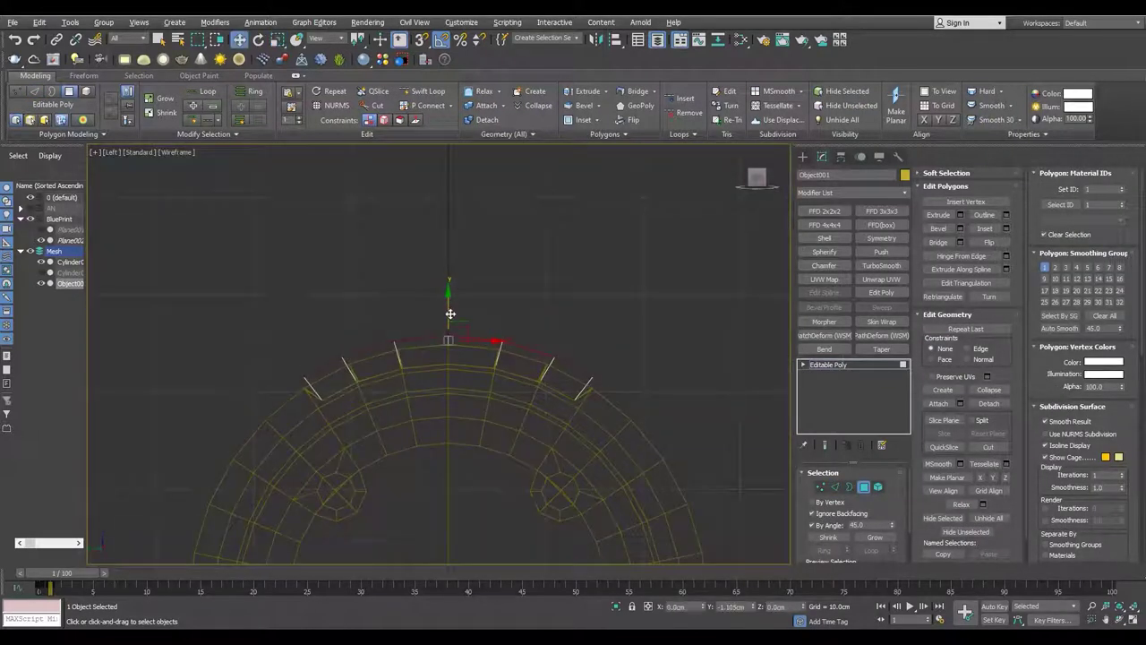
pyautogui.hotkey('alt', 'w')
pyautogui.hotkey('alt', 'w')
pyautogui.keyDown('alt'); pyautogui.moveTo(492, 389); pyautogui.dragTo(541, 410, button='middle'); pyautogui.keyUp('alt')
pyautogui.keyDown('ctrl'); pyautogui.click(820, 487); pyautogui.keyUp('ctrl')
pyautogui.press('r')
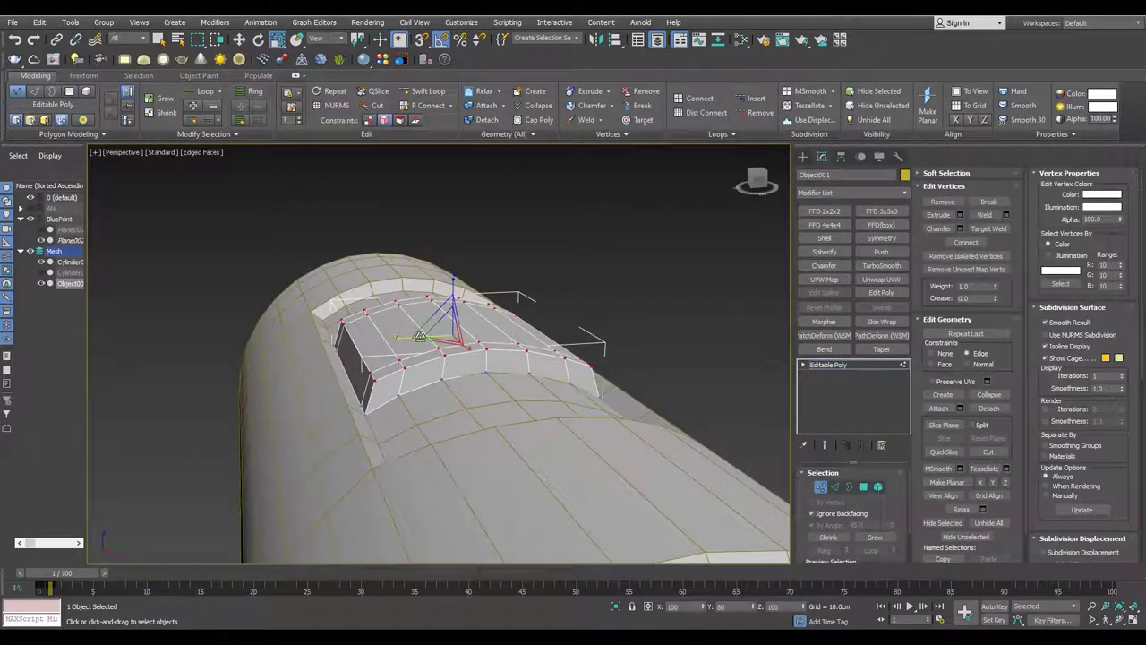
pyautogui.press('4')
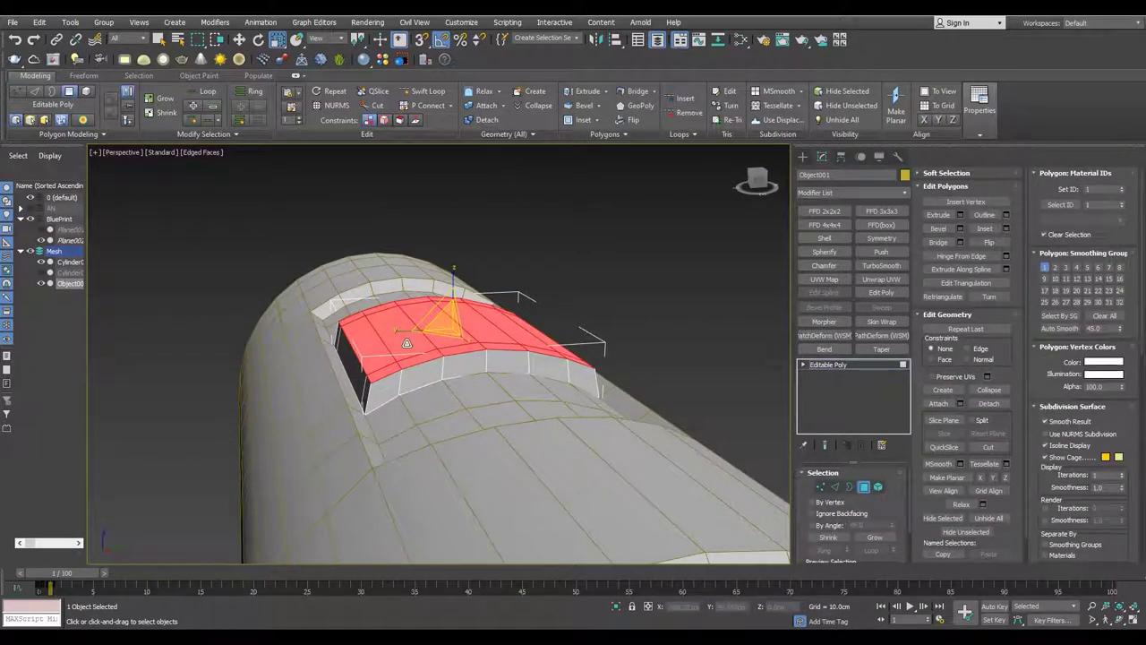
# - Bevel the button's top faces inward by about 1.6 cm
pyautogui.keyDown('alt'); pyautogui.moveTo(418, 352); pyautogui.dragTo(445, 330, button='middle'); pyautogui.keyUp('alt')
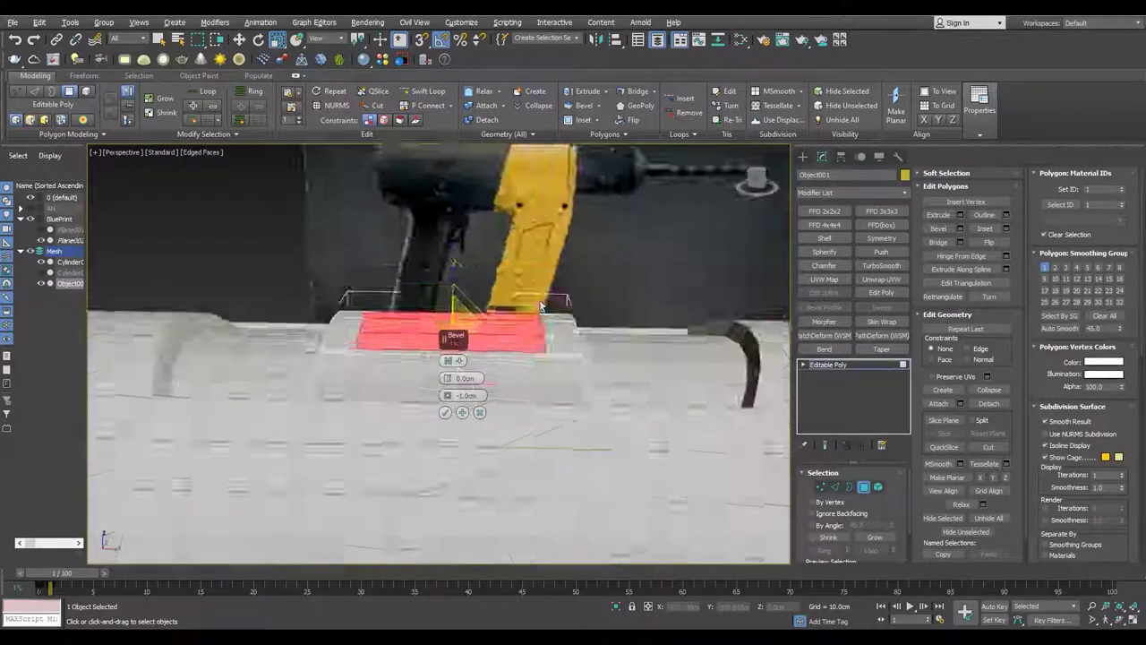
pyautogui.click(448, 360)
pyautogui.click(466, 386)
pyautogui.moveTo(445, 381); pyautogui.dragTo(456, 447)
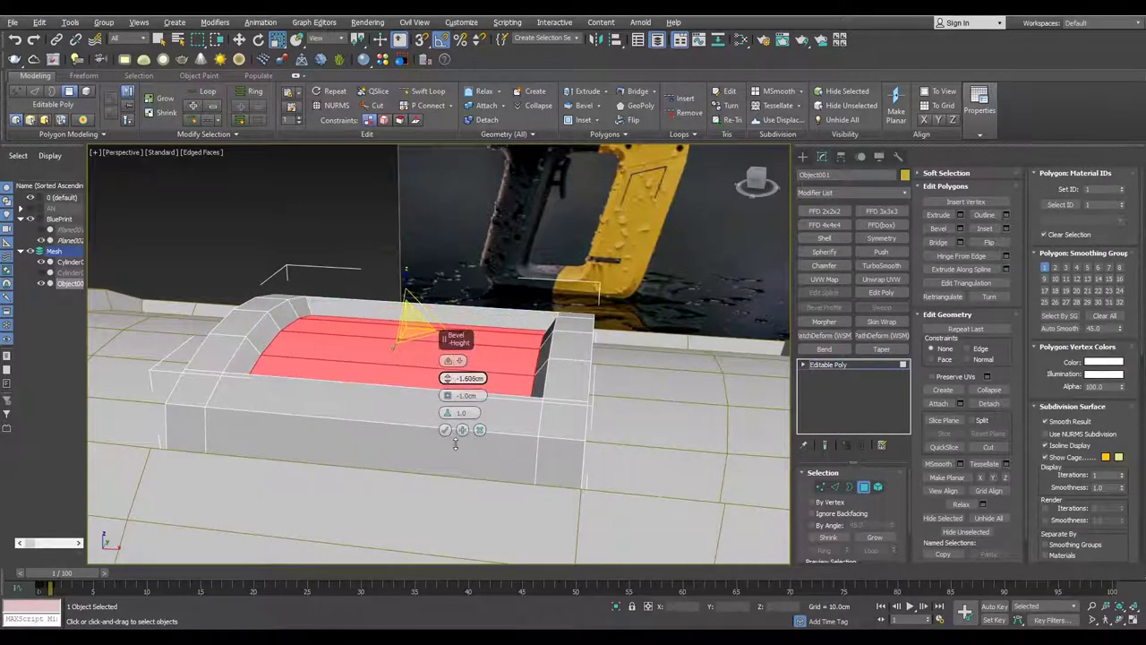
pyautogui.click(445, 430)
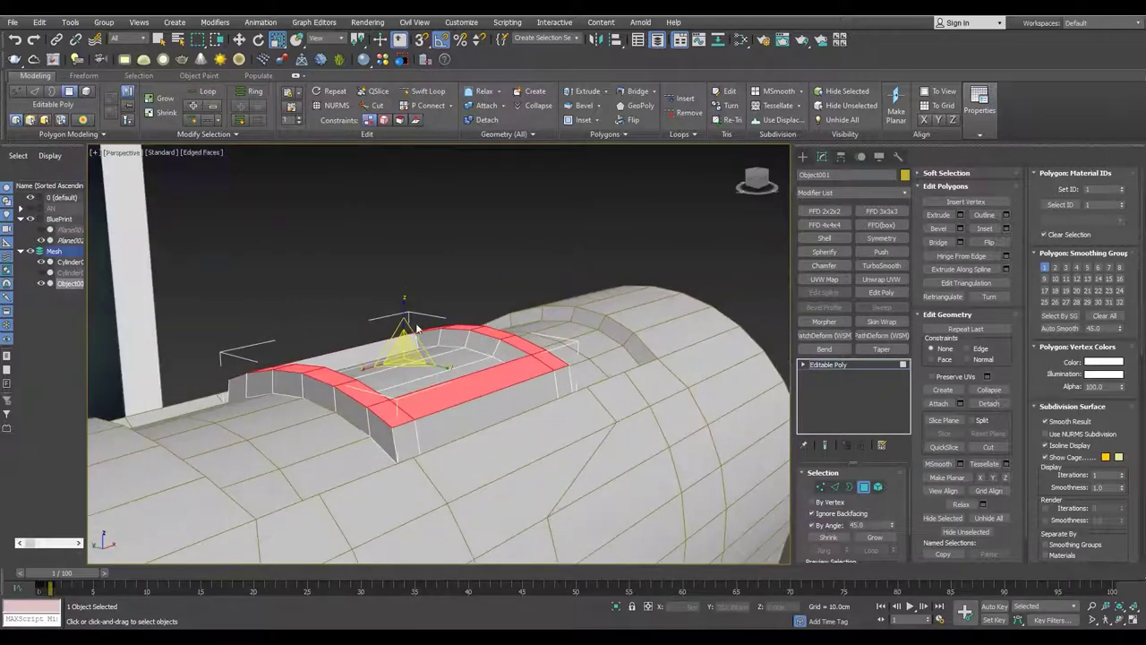
# - Lower and scale the rim face loop, then wrap the button in an FFD 3x3x3 lattice
pyautogui.moveTo(405, 273); pyautogui.dragTo(404, 310)
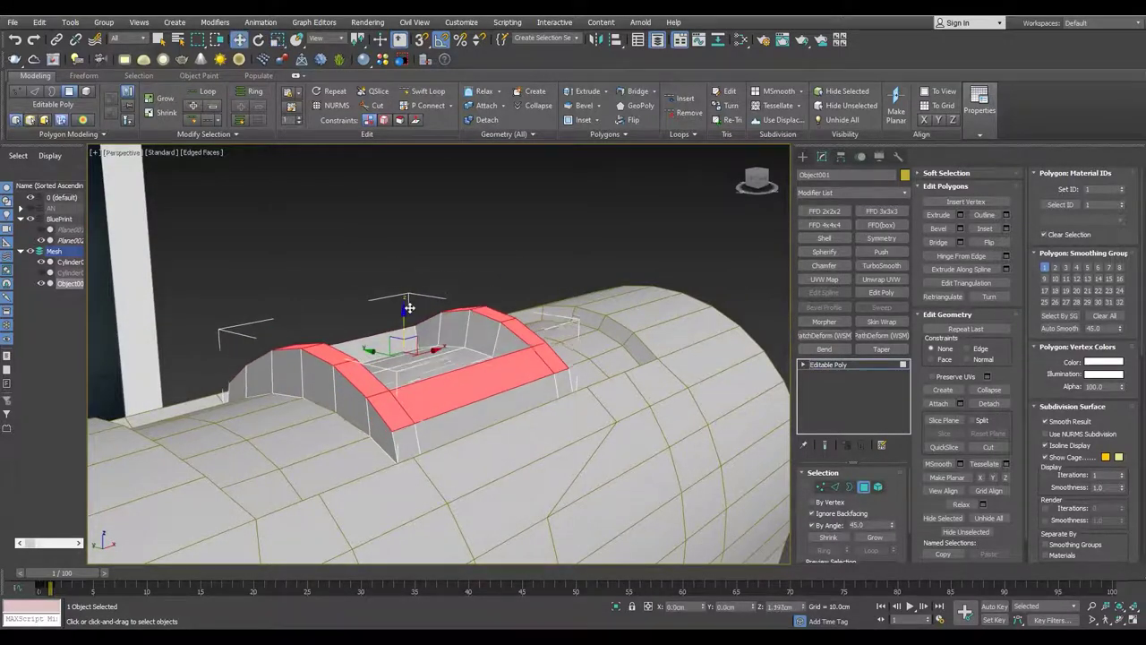
pyautogui.press('r')
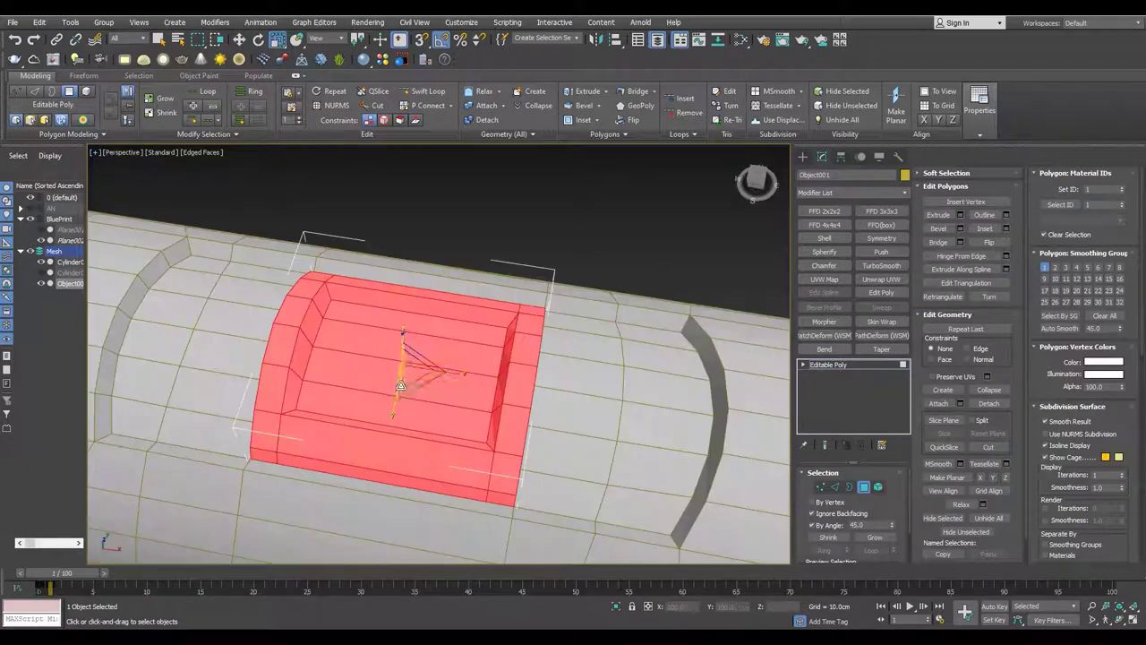
pyautogui.hotkey('ctrl', 'b')
pyautogui.press('t')
pyautogui.press('F3')
pyautogui.click(881, 211)
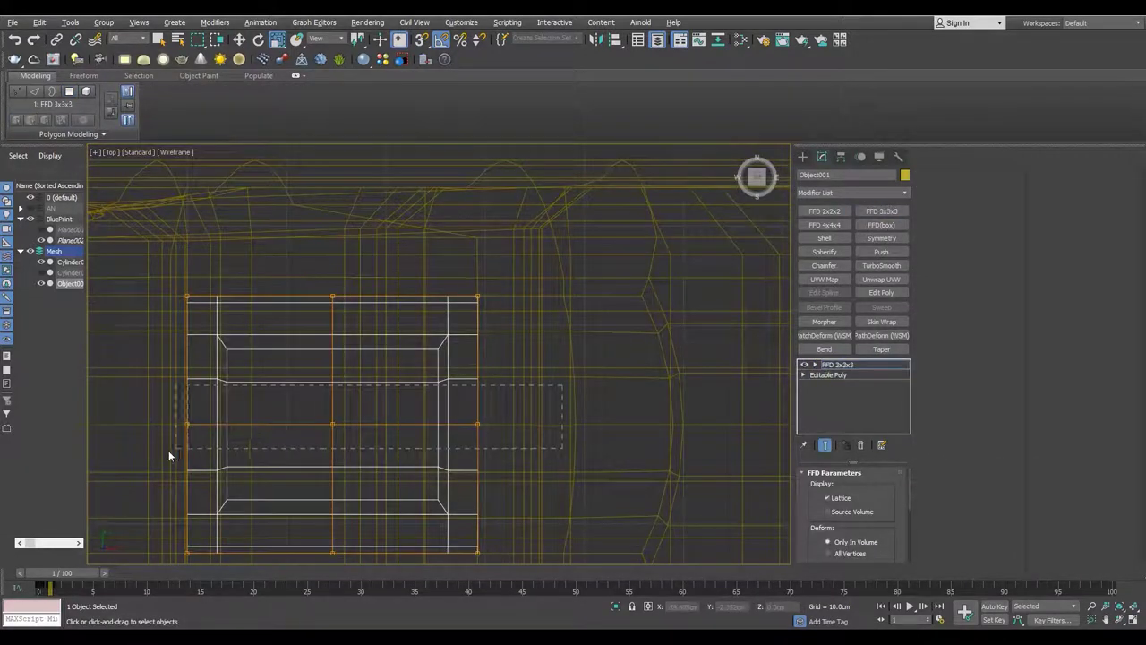
# - Add an Edit Poly layer and select the face loop around the right block
pyautogui.press('p')
pyautogui.press('F3')
pyautogui.keyDown('alt'); pyautogui.moveTo(482, 381); pyautogui.dragTo(449, 363, button='middle'); pyautogui.keyUp('alt')
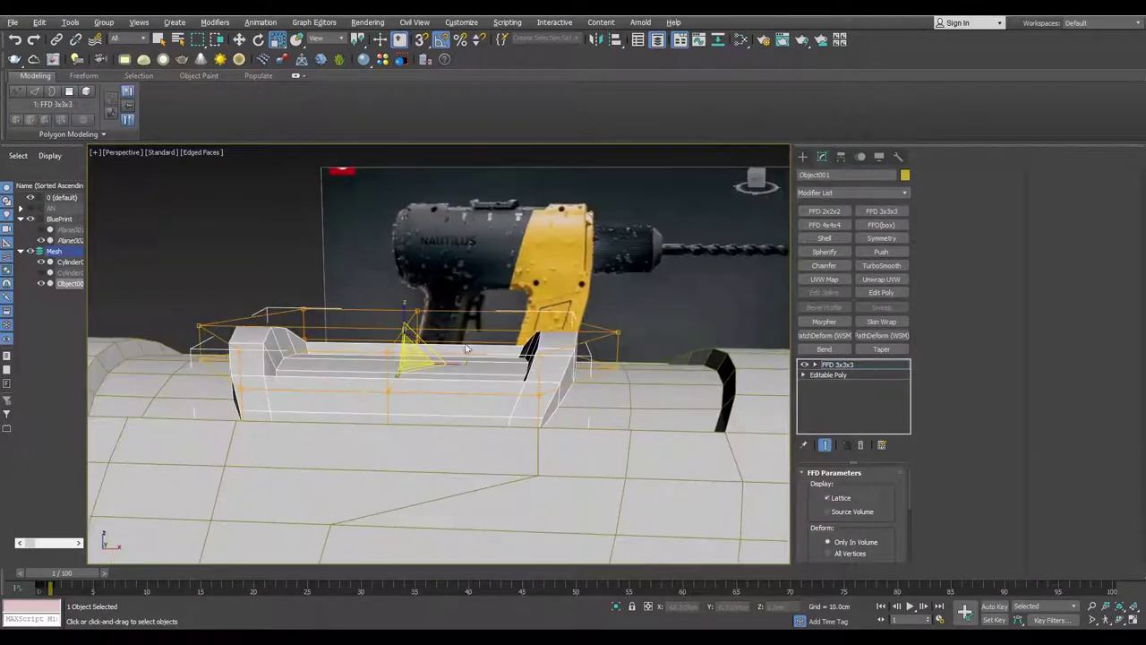
pyautogui.click(881, 292)
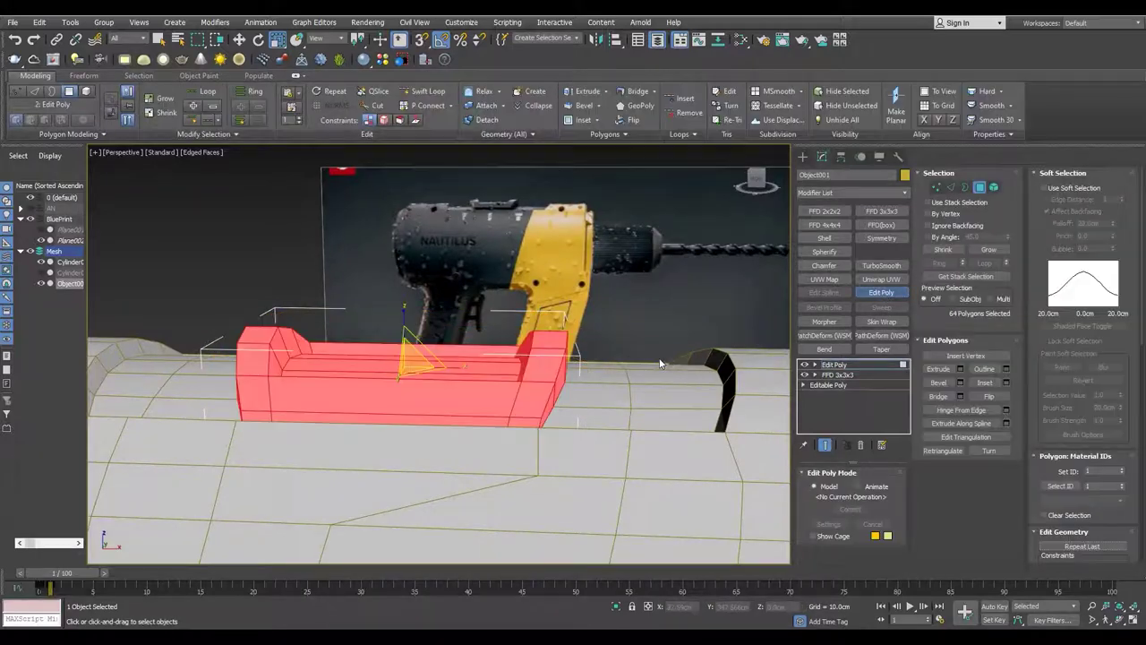
pyautogui.click(535, 385)
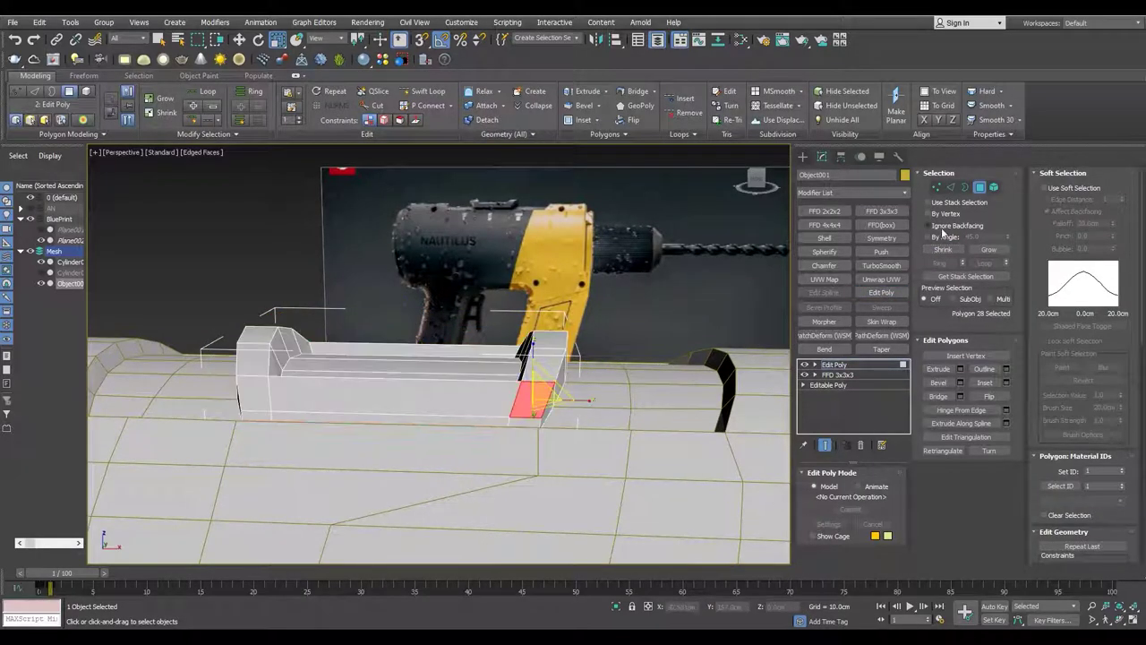
pyautogui.keyDown('shift'); pyautogui.click(538, 354); pyautogui.keyUp('shift')
pyautogui.keyDown('alt'); pyautogui.moveTo(537, 355); pyautogui.dragTo(502, 376, button='middle'); pyautogui.keyUp('alt')
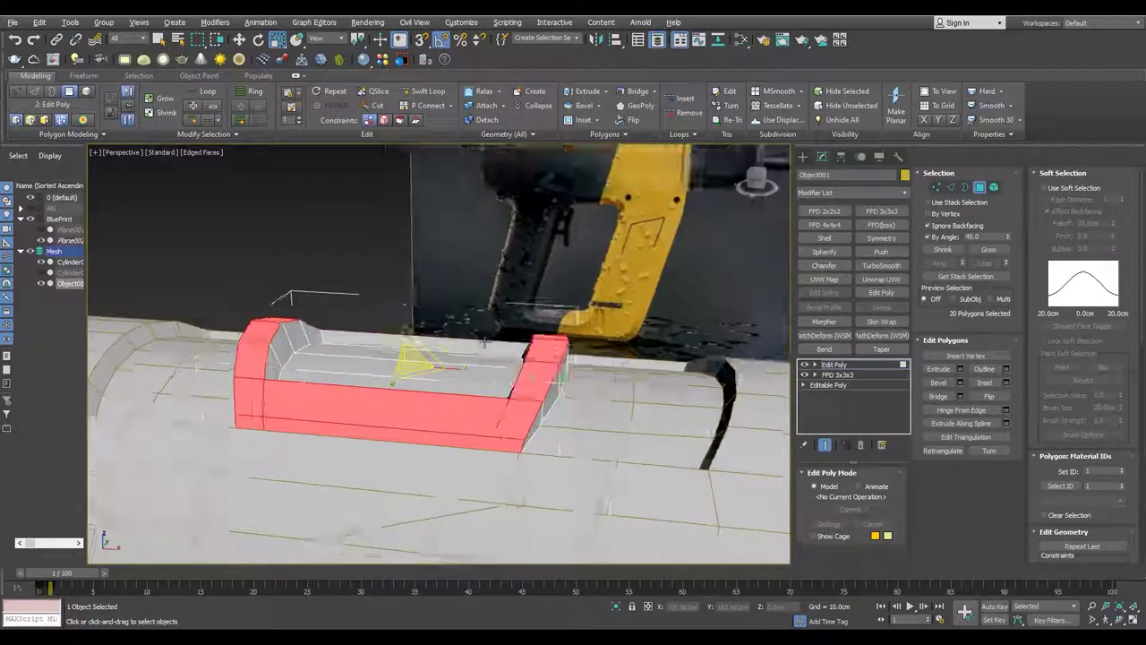
# - Add an FFD 3x3x3 lattice around the selected face loop and inspect it
pyautogui.click(881, 210)
pyautogui.keyDown('alt'); pyautogui.moveTo(627, 377); pyautogui.dragTo(542, 431, button='middle'); pyautogui.keyUp('alt')
pyautogui.keyDown('alt'); pyautogui.moveTo(300, 381); pyautogui.dragTo(470, 365, button='middle'); pyautogui.keyUp('alt')
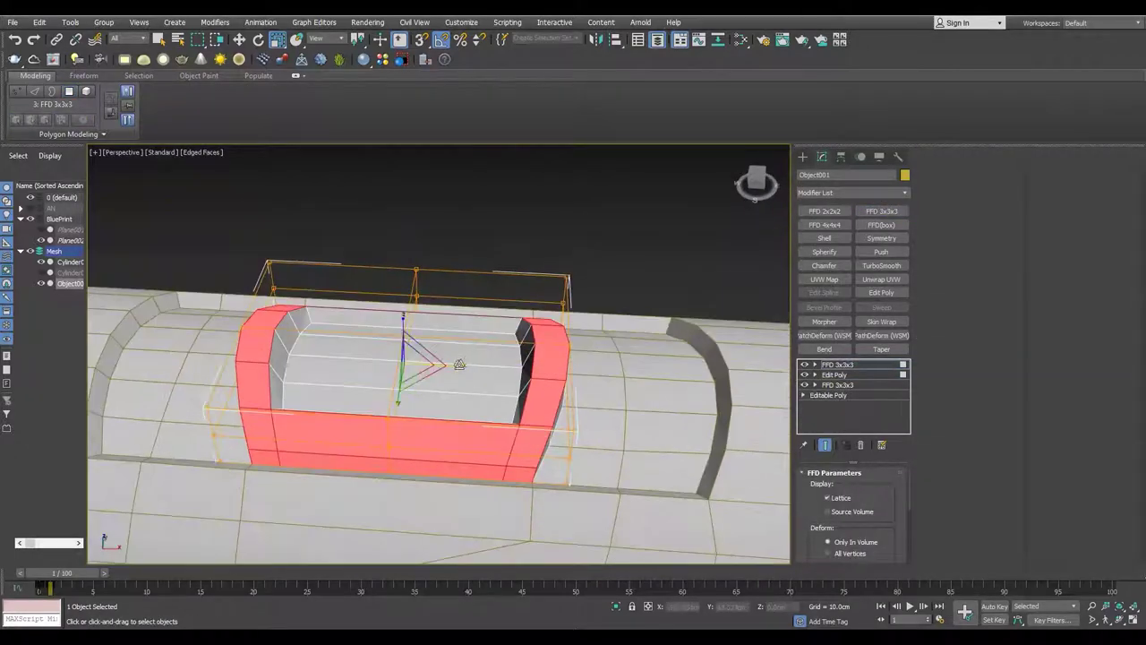
pyautogui.press('f')
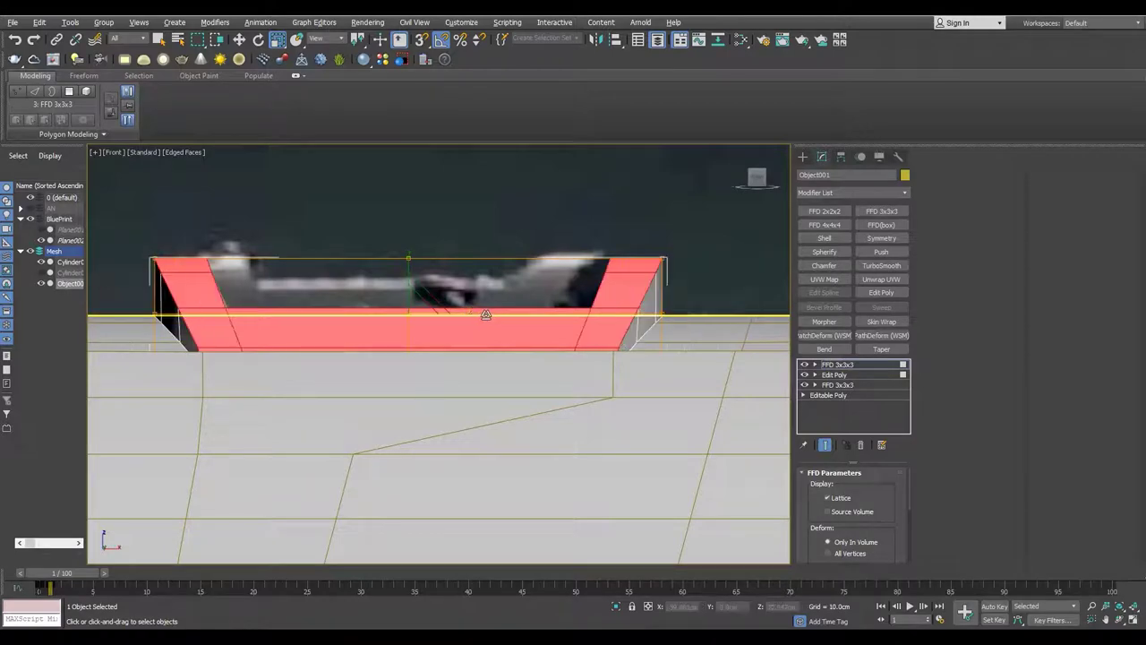
pyautogui.hotkey('alt', 'w')
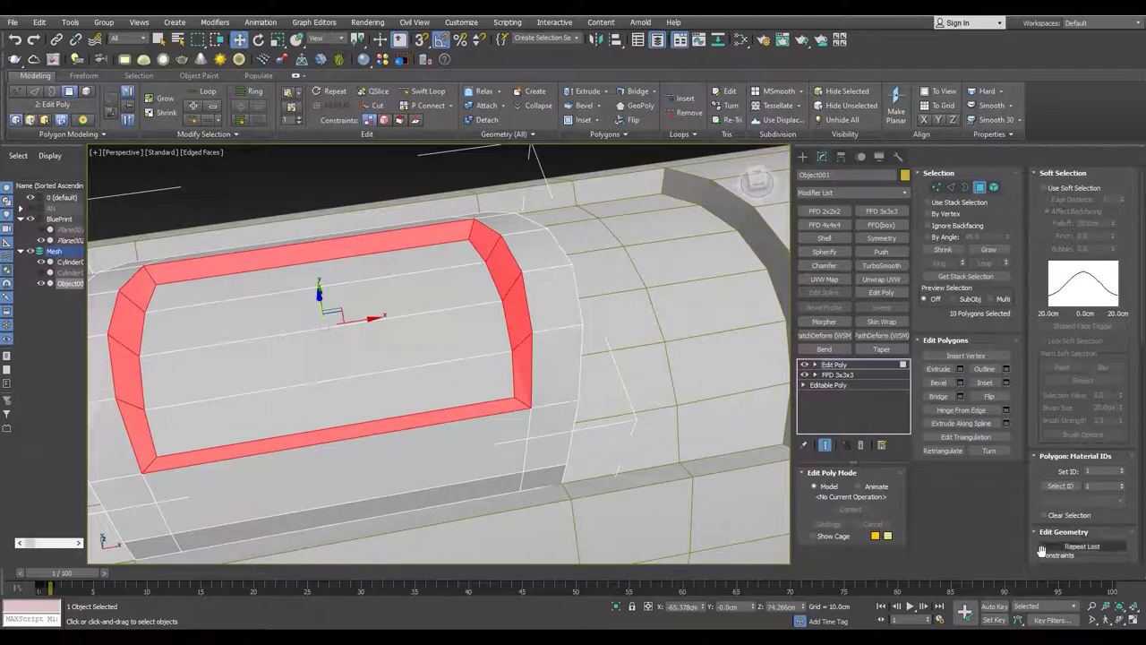
# - Preview the TurboSmooth result with explicit normals turned off
pyautogui.scroll(-5, 1059, 528)
pyautogui.scroll(-5, 1059, 528)
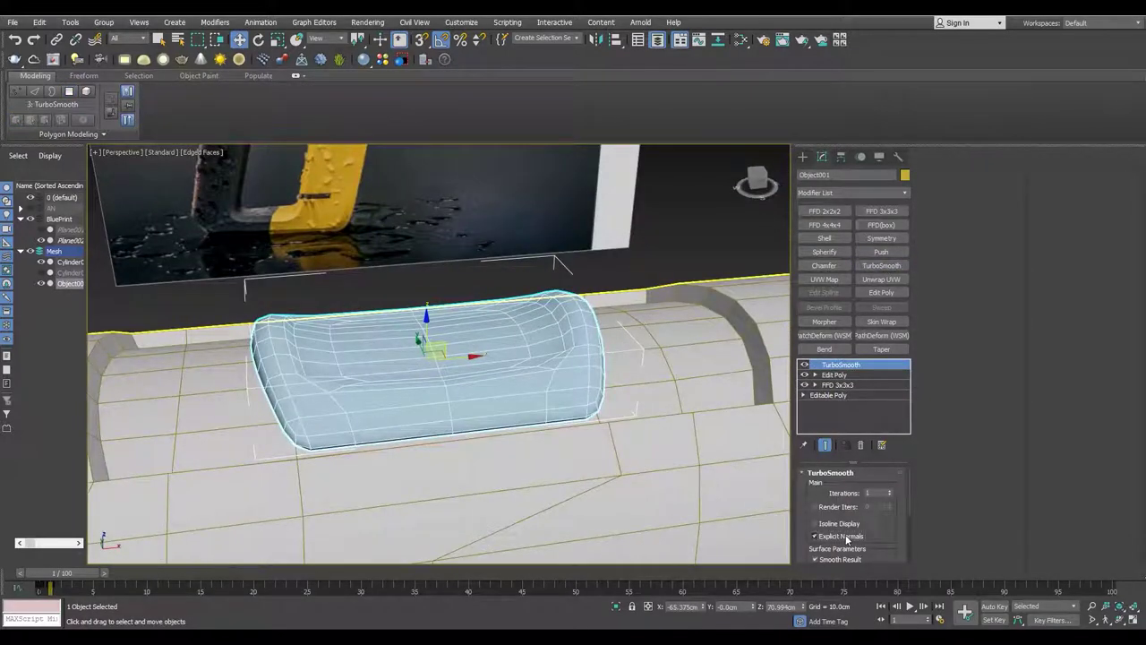
pyautogui.click(847, 538)
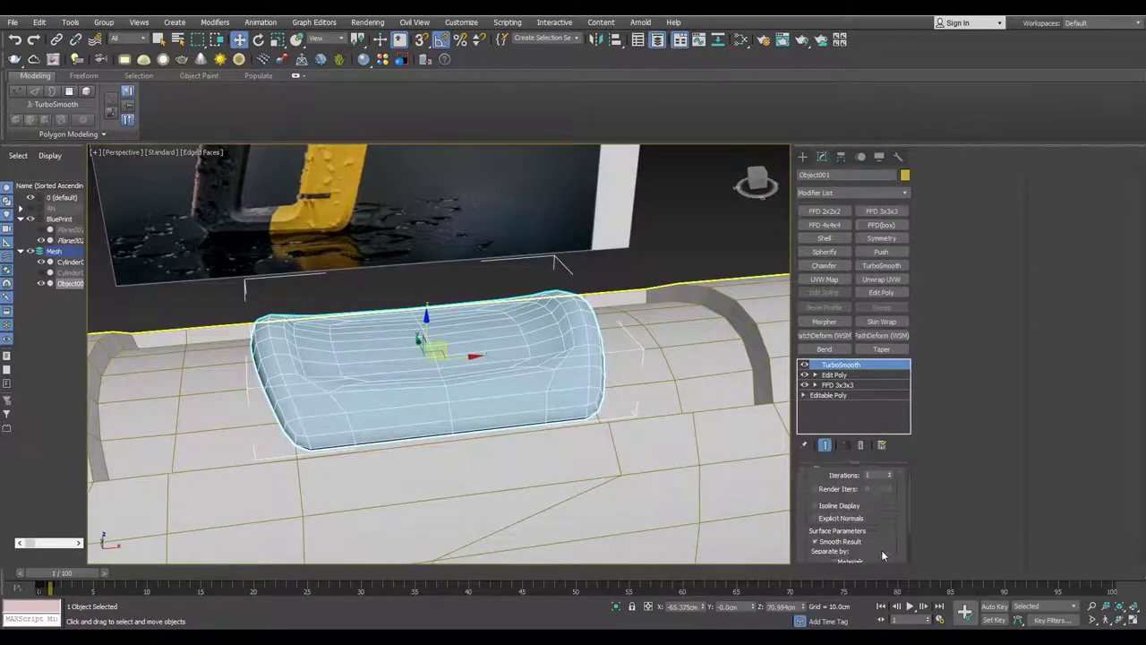
pyautogui.moveTo(543, 366)
pyautogui.keyDown('alt'); pyautogui.mouseDown(button='middle')
pyautogui.moveTo(558, 368)
pyautogui.moveTo(510, 359)
pyautogui.mouseUp(button='middle'); pyautogui.keyUp('alt')
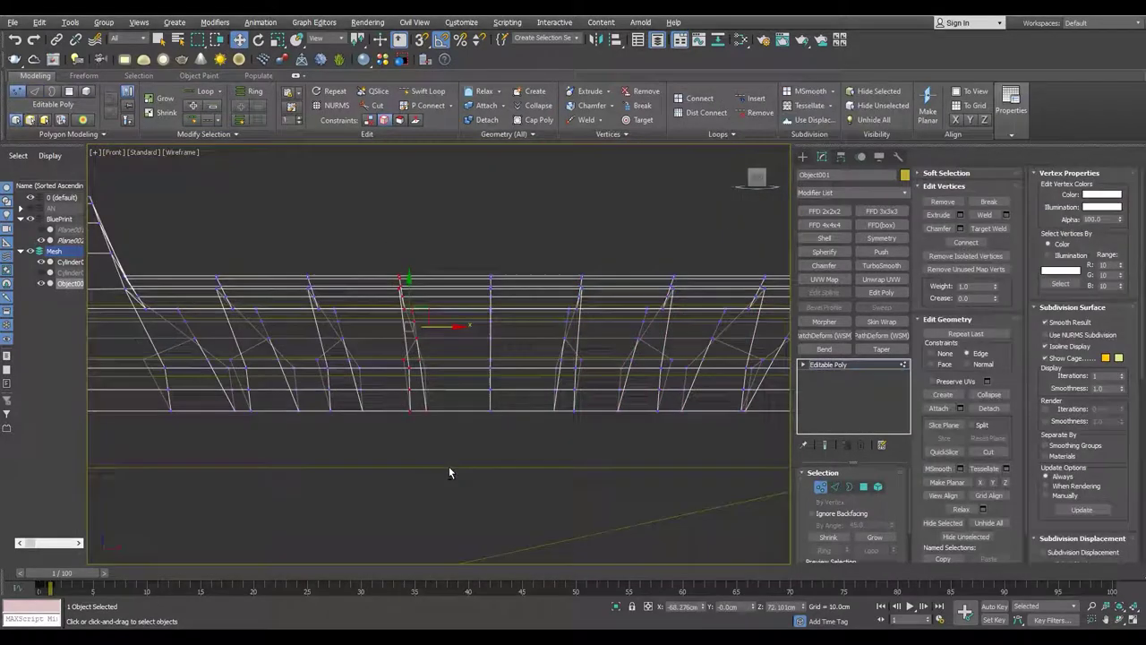
pyautogui.press('2')
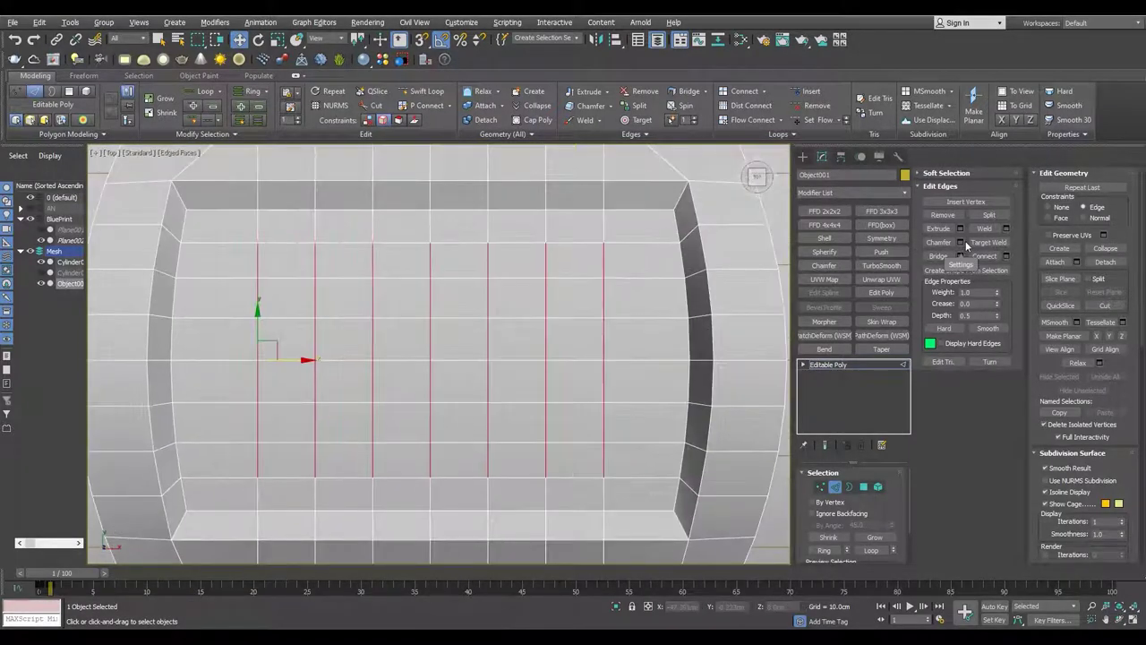
# - Chamfer the vertical button edges and connect them into rib grooves
pyautogui.click(961, 242)
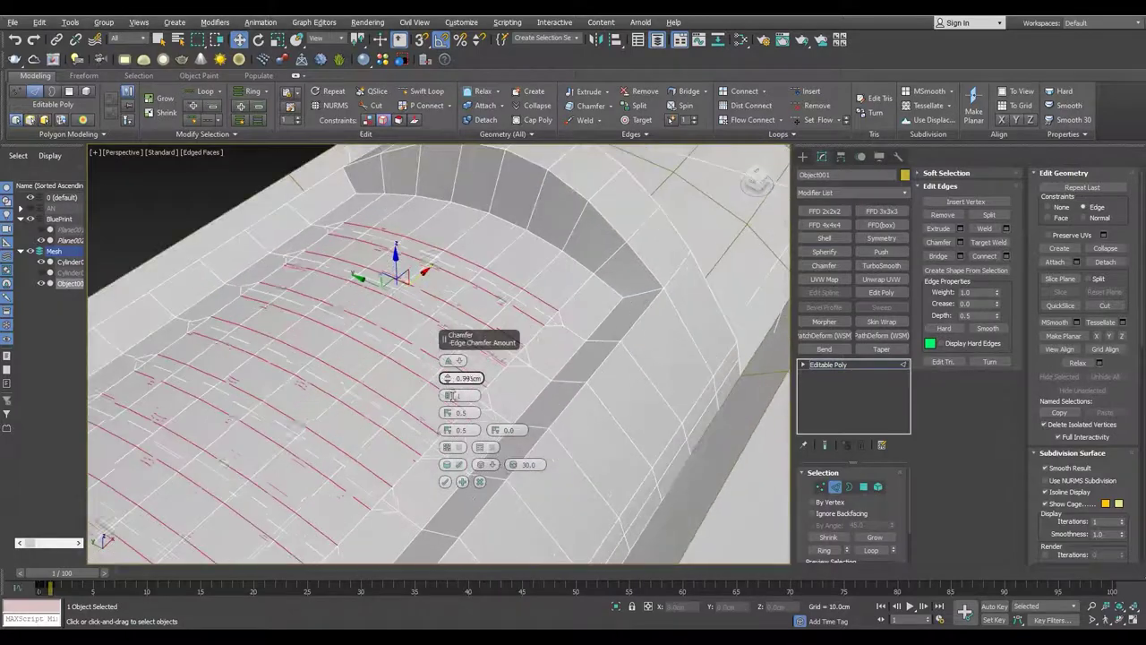
pyautogui.click(445, 481)
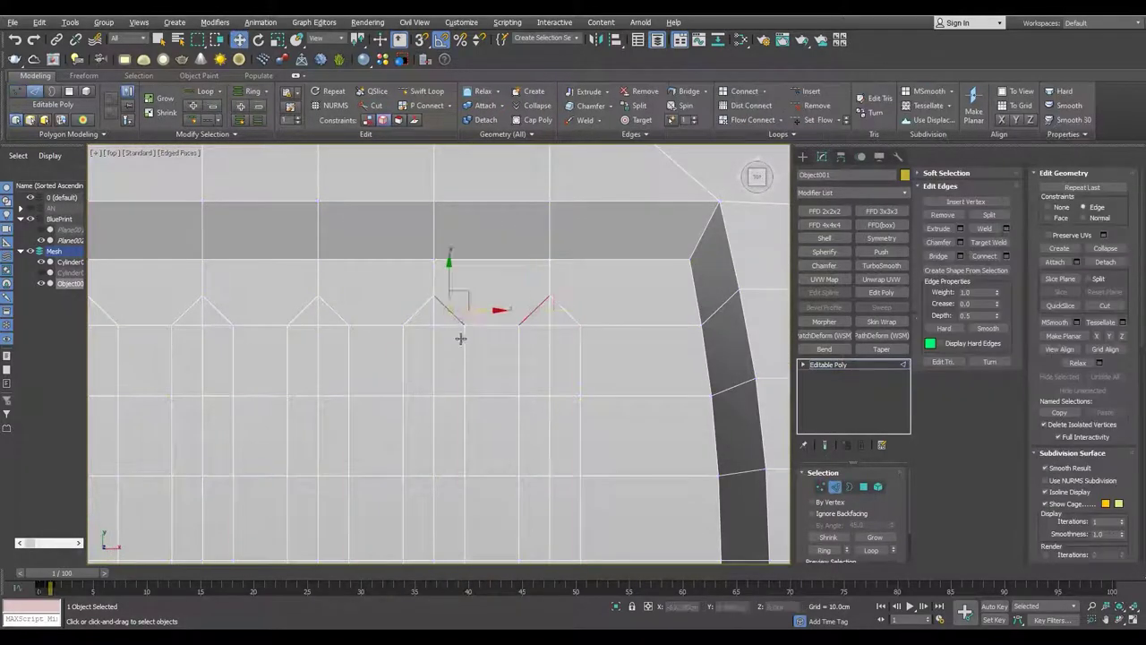
pyautogui.press('Return')
pyautogui.moveTo(480, 302); pyautogui.dragTo(493, 305, button='middle')
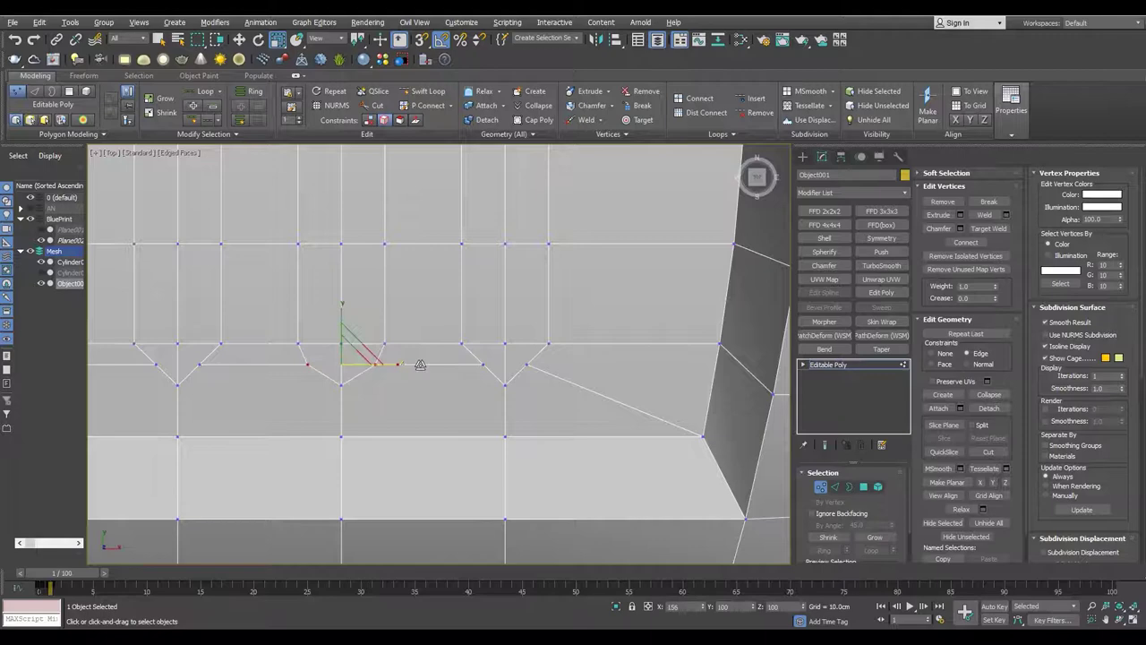
pyautogui.scroll(4, 420, 365)
pyautogui.scroll(-2, 540, 409)
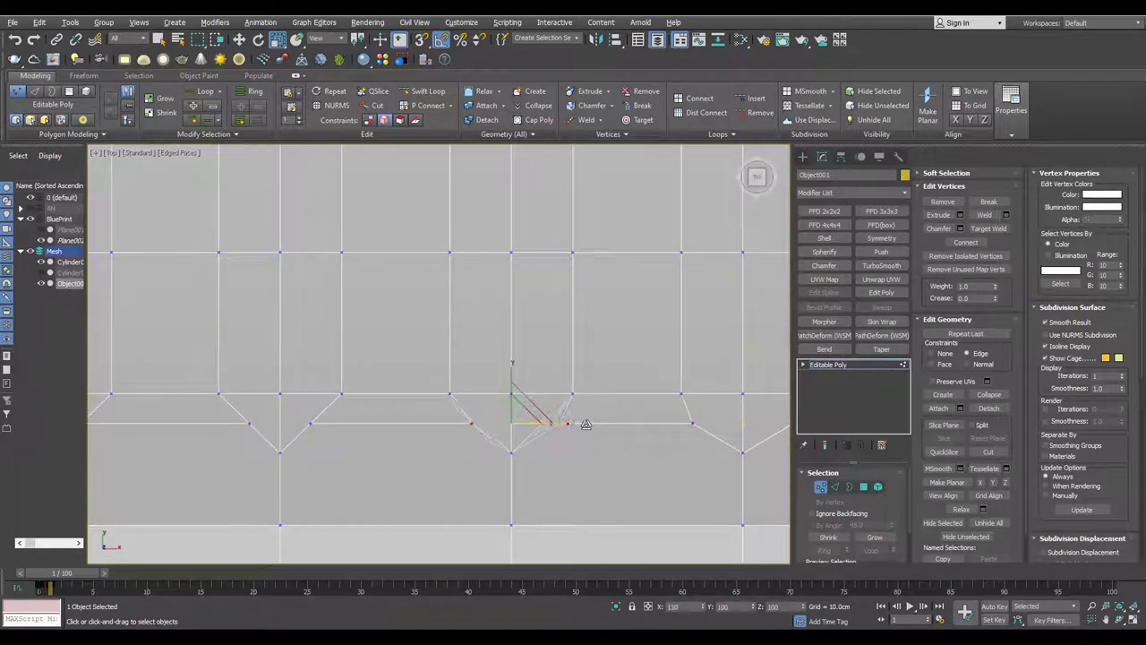
pyautogui.moveTo(605, 427)
pyautogui.mouseDown(button='middle')
pyautogui.moveTo(487, 427)
pyautogui.moveTo(590, 428)
pyautogui.mouseUp(button='middle')
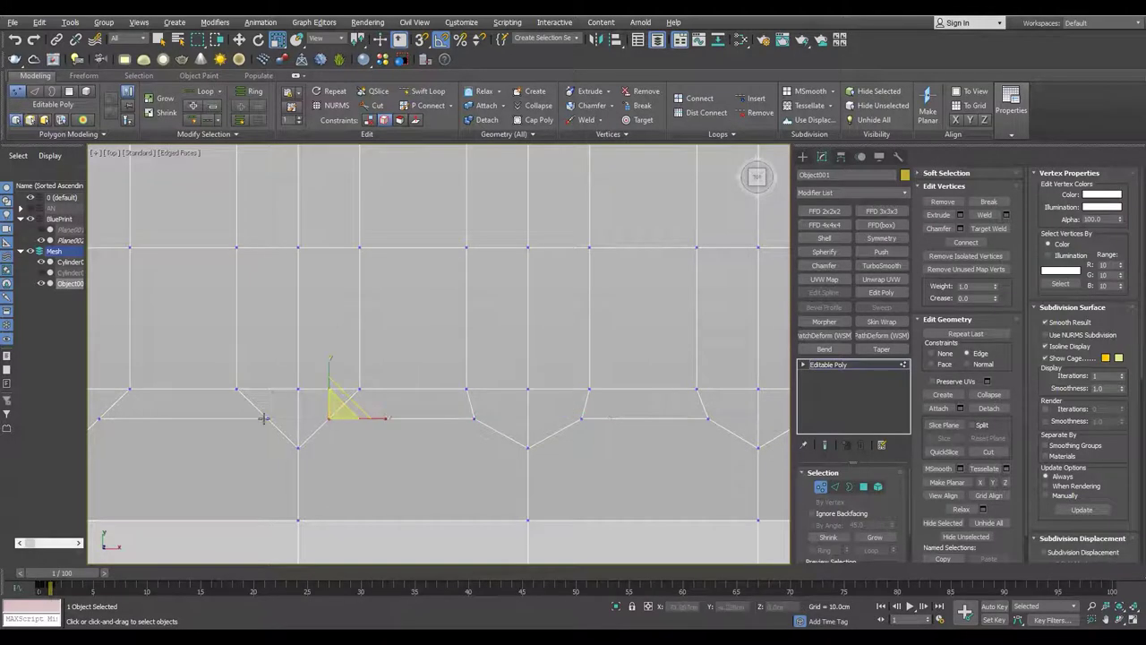
# - Pan and zoom across the top view to check the groove ends along the button
pyautogui.moveTo(374, 421); pyautogui.dragTo(535, 451, button='middle')
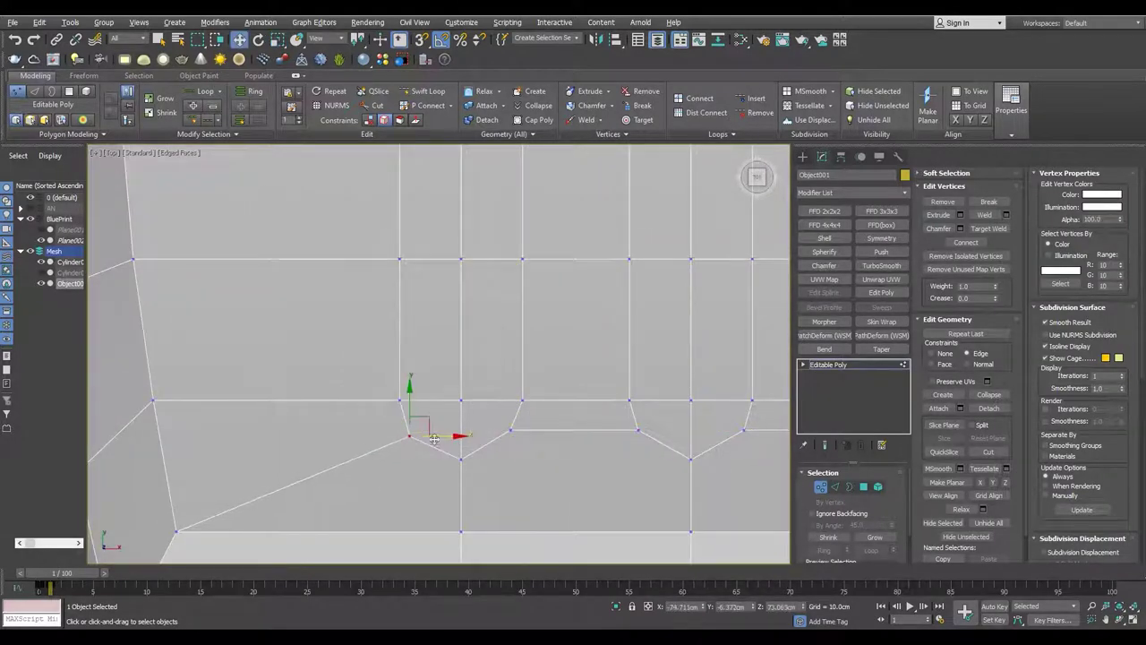
pyautogui.moveTo(446, 432); pyautogui.dragTo(367, 436, button='middle')
pyautogui.scroll(-5, 368, 436)
pyautogui.scroll(5, 367, 436)
pyautogui.scroll(-3, 466, 432)
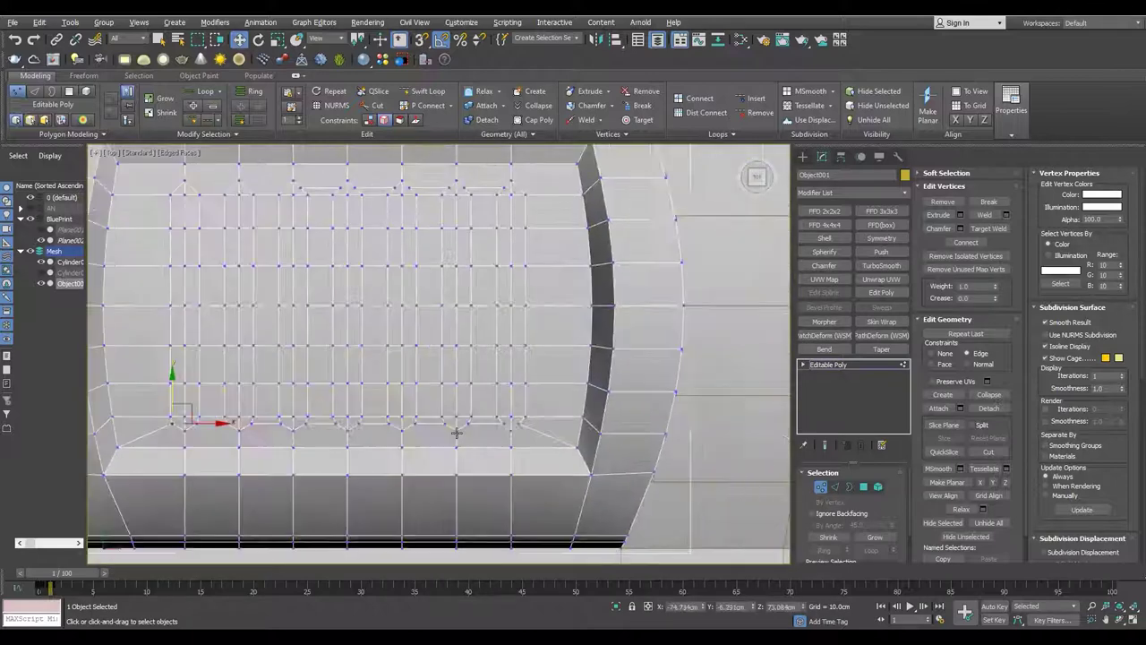
pyautogui.scroll(5, 466, 432)
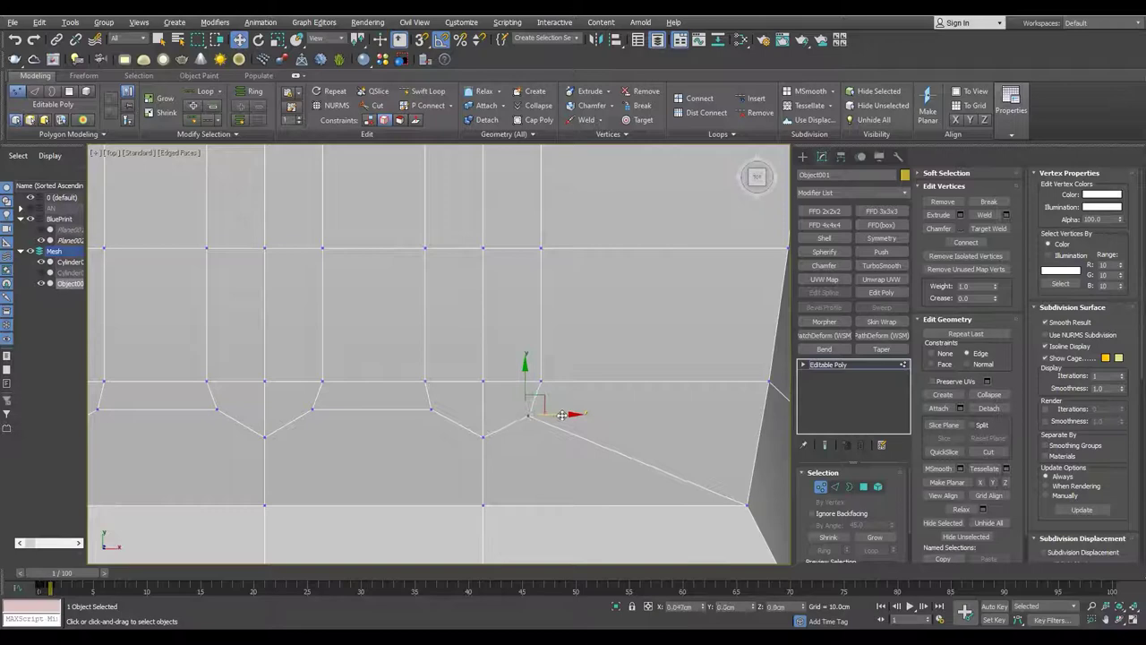
pyautogui.scroll(-2, 531, 377)
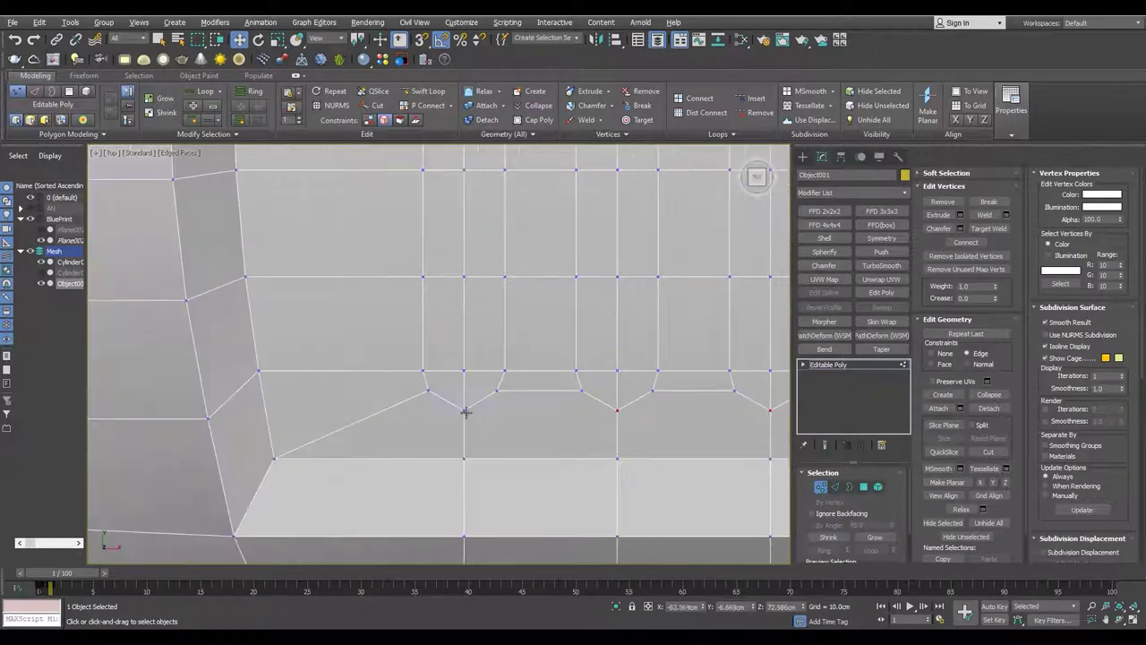
pyautogui.scroll(-3, 463, 421)
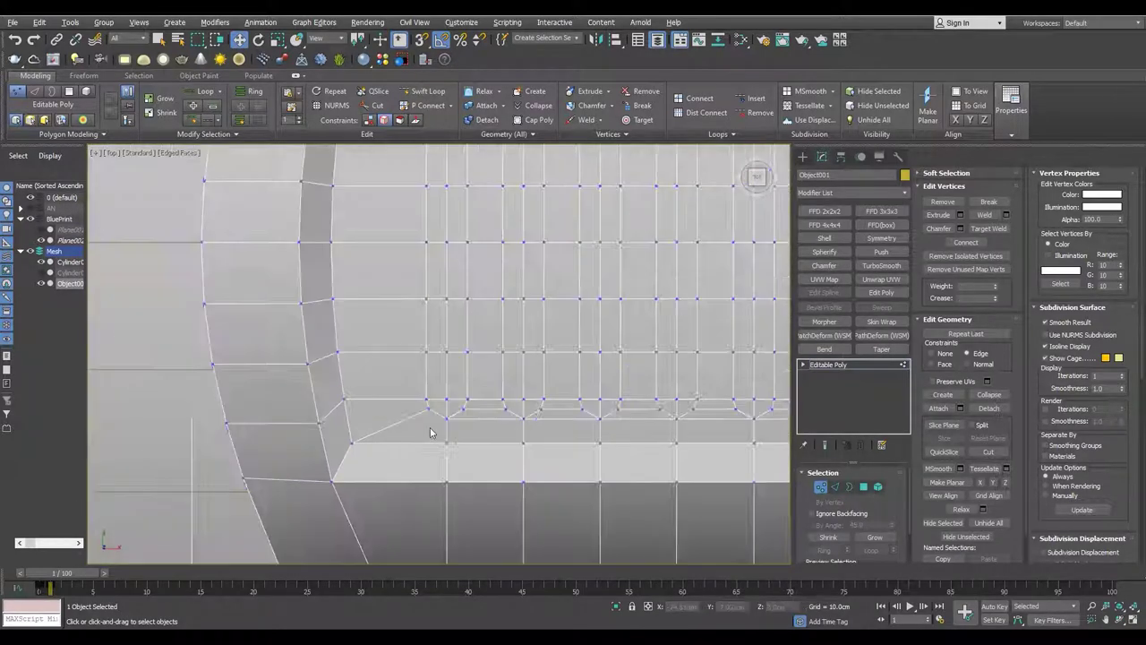
pyautogui.scroll(-3, 430, 430)
# - Select the upper half of the button's faces and delete them
pyautogui.press('2')
pyautogui.rightClick(471, 333)
pyautogui.click(451, 280)
pyautogui.moveTo(332, 156); pyautogui.dragTo(770, 305)
pyautogui.press('Delete')
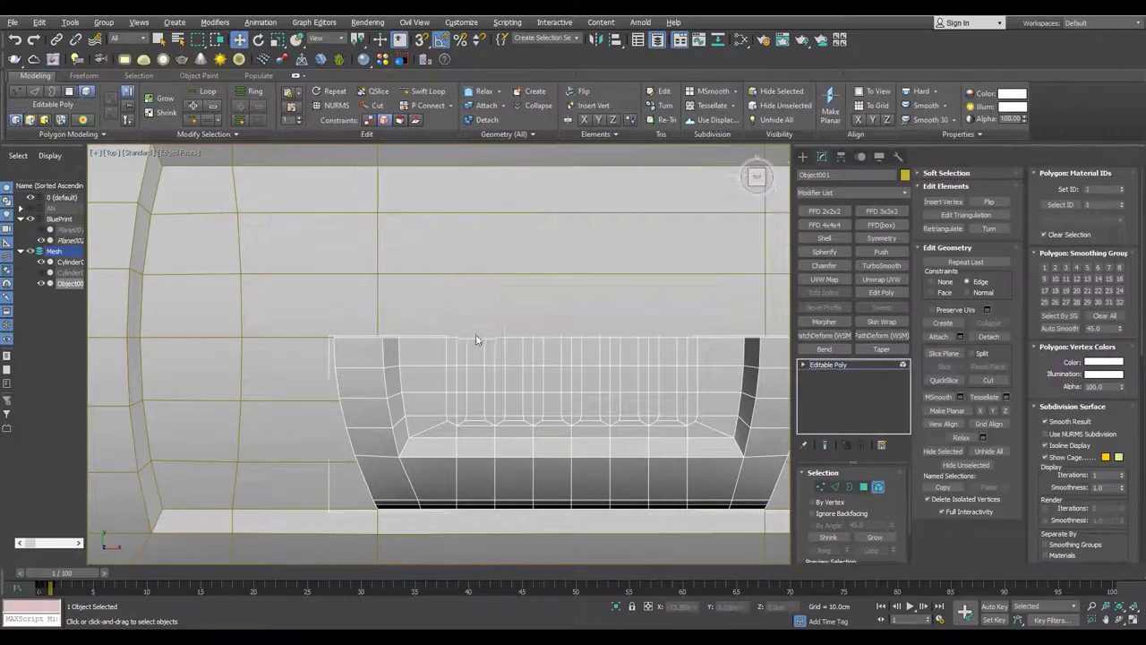
# - Add a Symmetry modifier and return to the base mesh's polygon level
pyautogui.click(861, 238)
pyautogui.press('p')
pyautogui.moveTo(490, 379)
pyautogui.keyDown('alt'); pyautogui.mouseDown(button='middle')
pyautogui.moveTo(491, 359)
pyautogui.moveTo(537, 340)
pyautogui.mouseUp(button='middle'); pyautogui.keyUp('alt')
pyautogui.click(829, 375)
pyautogui.scroll(3, 499, 341)
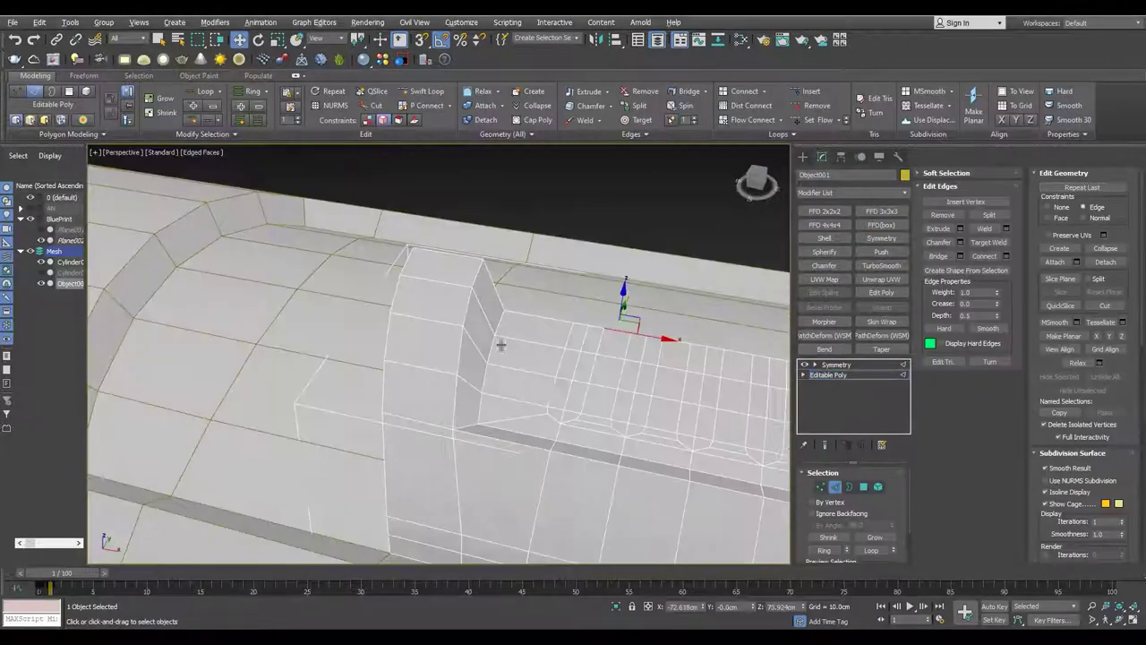
pyautogui.press('4')
# - Bevel the 112 strip polygons into ribs, height about 0.19 cm, outline -0.324 cm
pyautogui.click(582, 437)
pyautogui.keyDown('alt'); pyautogui.moveTo(617, 316); pyautogui.dragTo(450, 443, button='middle'); pyautogui.keyUp('alt')
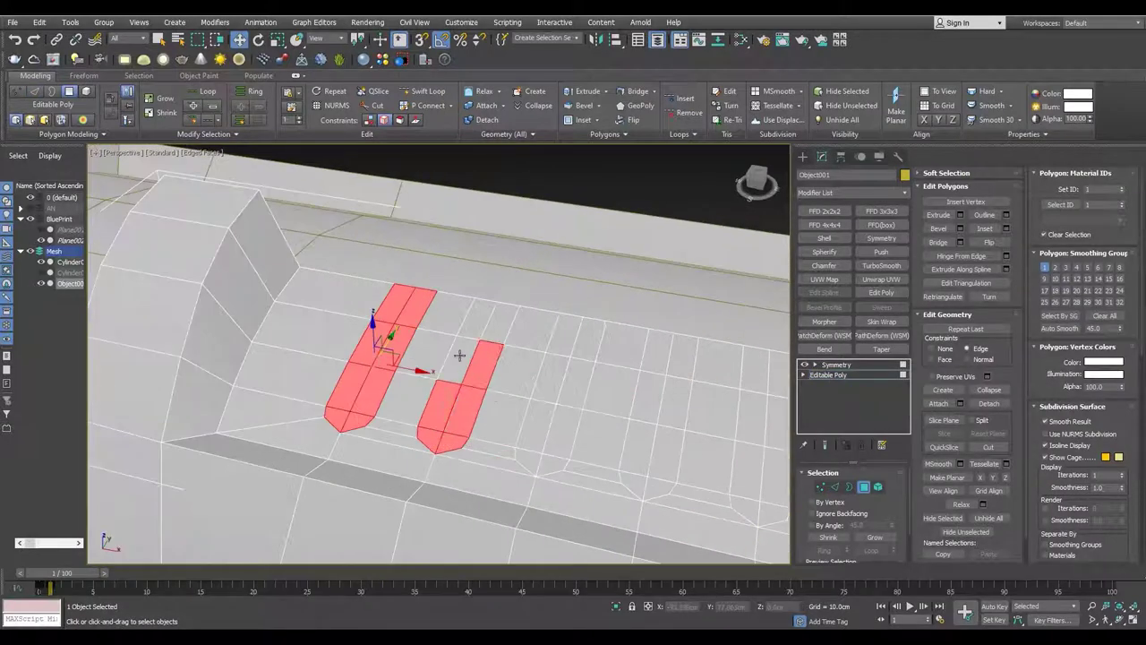
pyautogui.scroll(-5, 439, 358)
pyautogui.click(836, 364)
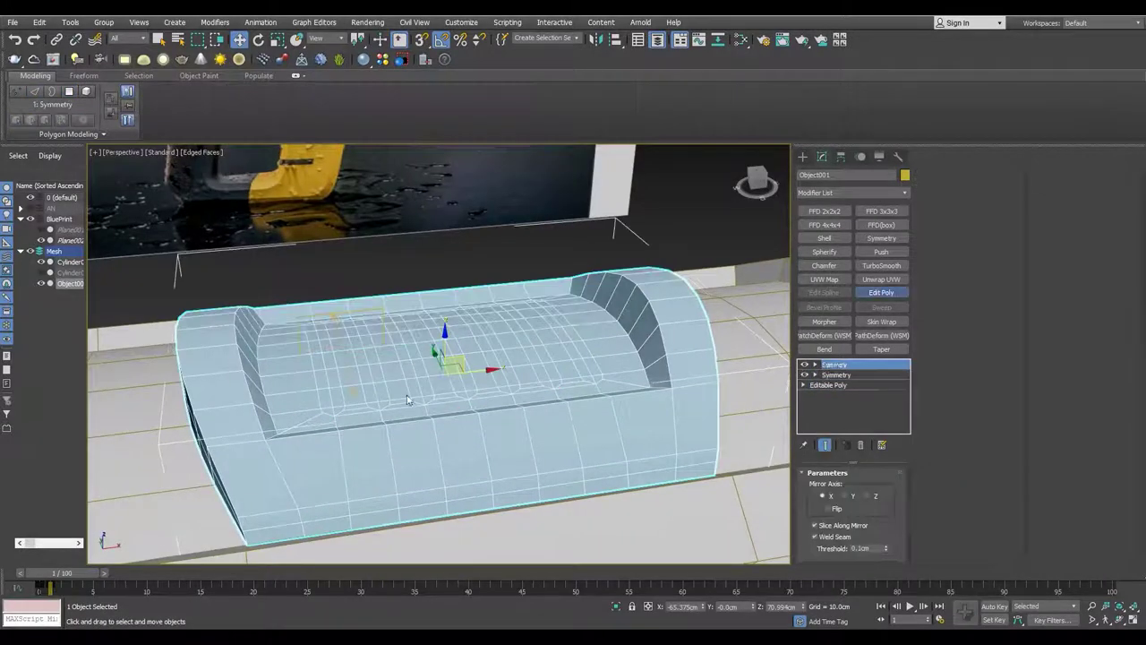
pyautogui.scroll(3, 407, 400)
pyautogui.scroll(3, 448, 376)
pyautogui.click(448, 360)
pyautogui.moveTo(447, 377)
pyautogui.mouseDown()
pyautogui.moveTo(447, 367)
pyautogui.moveTo(446, 399)
pyautogui.mouseUp()
pyautogui.keyDown('alt'); pyautogui.moveTo(446, 400); pyautogui.dragTo(446, 399, button='middle'); pyautogui.keyUp('alt')
pyautogui.moveTo(446, 400); pyautogui.dragTo(448, 377)
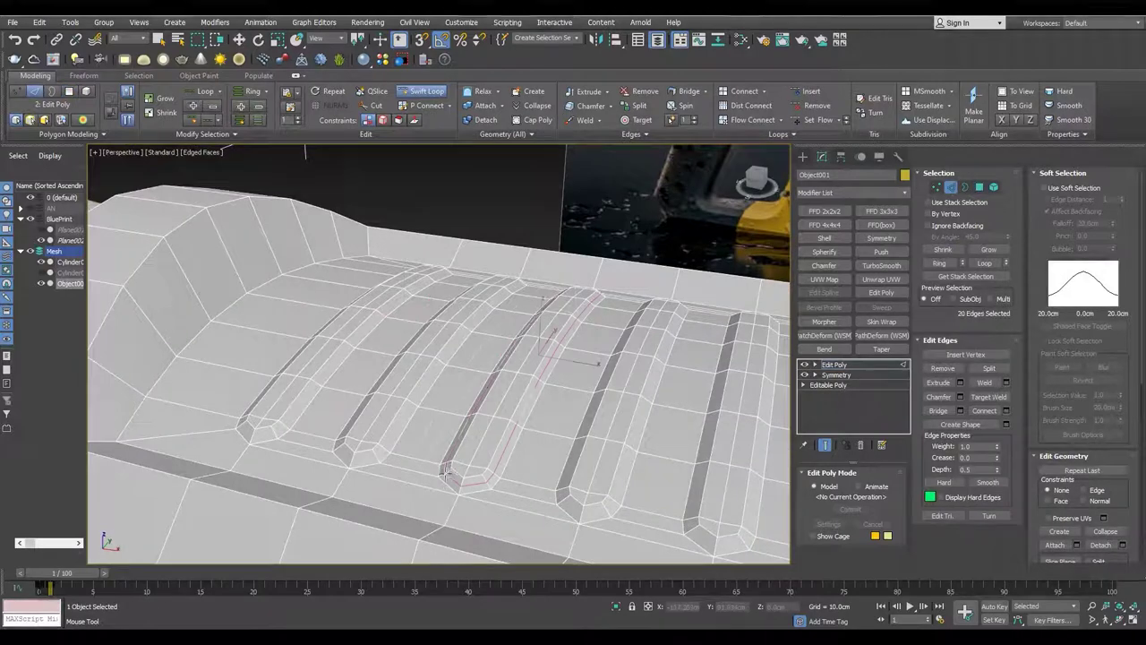
# - Select the outline edge loops around each rib
pyautogui.keyDown('alt'); pyautogui.moveTo(445, 472); pyautogui.dragTo(475, 404, button='middle'); pyautogui.keyUp('alt')
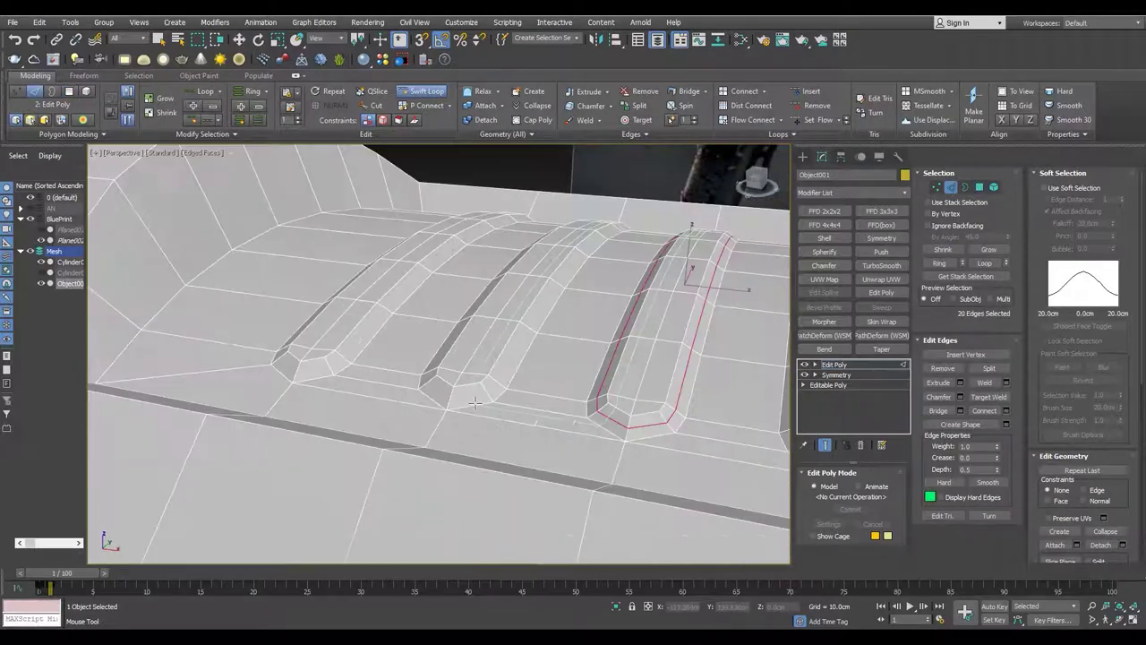
pyautogui.keyDown('alt'); pyautogui.moveTo(327, 365); pyautogui.dragTo(654, 428, button='middle'); pyautogui.keyUp('alt')
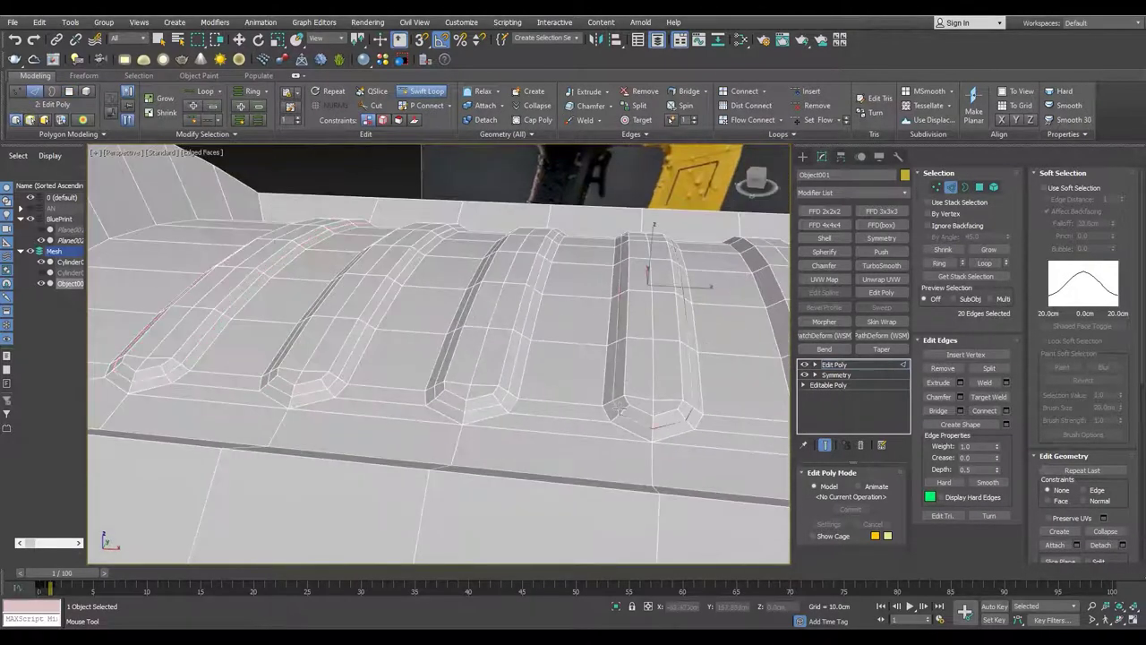
pyautogui.keyDown('ctrl'); pyautogui.doubleClick(654, 428); pyautogui.keyUp('ctrl')
pyautogui.moveTo(655, 428)
pyautogui.keyDown('alt'); pyautogui.mouseDown(button='middle')
pyautogui.moveTo(670, 432)
pyautogui.moveTo(616, 429)
pyautogui.mouseUp(button='middle'); pyautogui.keyUp('alt')
pyautogui.keyDown('ctrl'); pyautogui.doubleClick(530, 397); pyautogui.keyUp('ctrl')
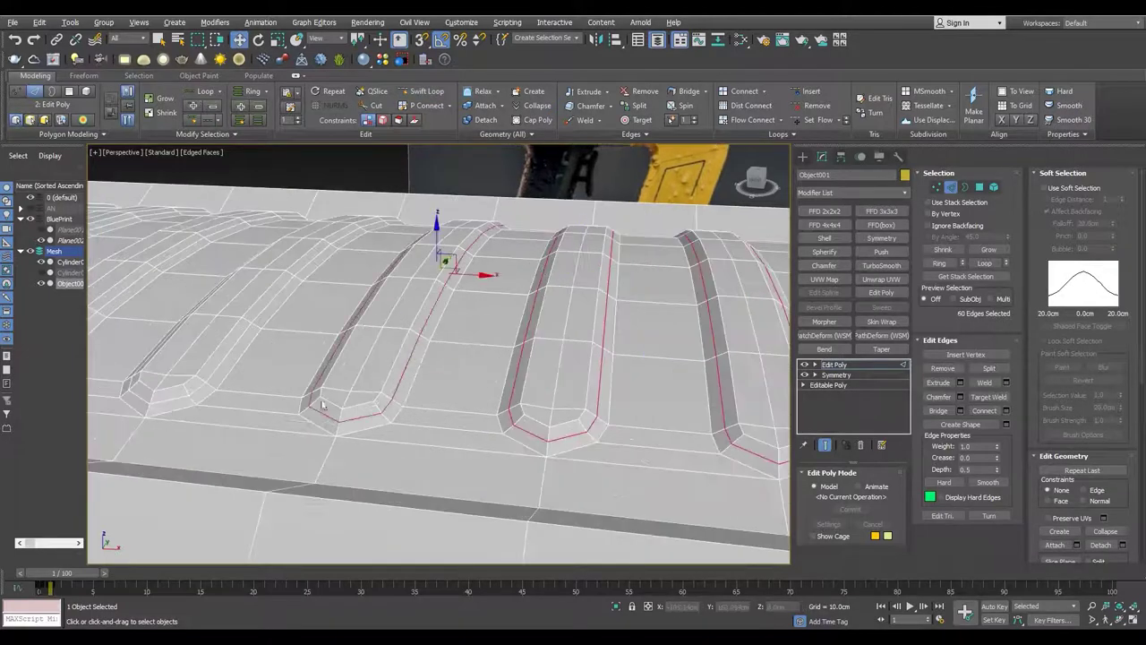
pyautogui.keyDown('alt'); pyautogui.moveTo(530, 398); pyautogui.dragTo(589, 377, button='middle'); pyautogui.keyUp('alt')
pyautogui.keyDown('ctrl'); pyautogui.doubleClick(220, 394); pyautogui.keyUp('ctrl')
pyautogui.keyDown('alt'); pyautogui.moveTo(219, 394); pyautogui.dragTo(264, 374, button='middle'); pyautogui.keyUp('alt')
pyautogui.keyDown('alt'); pyautogui.moveTo(373, 344); pyautogui.dragTo(591, 309, button='middle'); pyautogui.keyUp('alt')
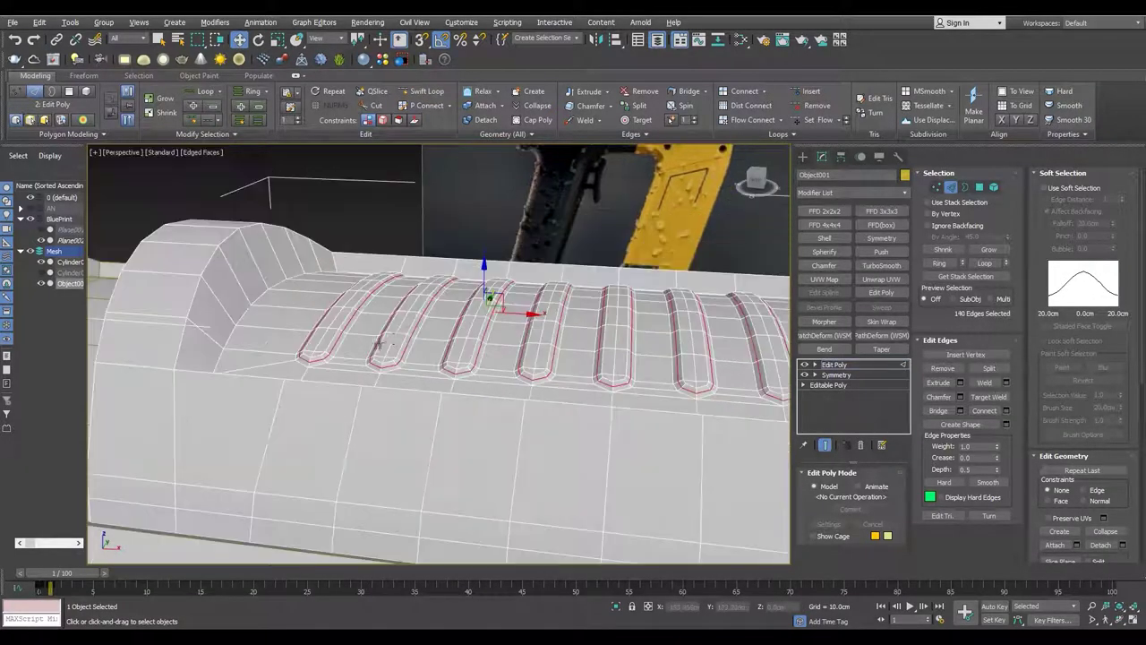
pyautogui.scroll(-3, 591, 309)
pyautogui.scroll(3, 597, 308)
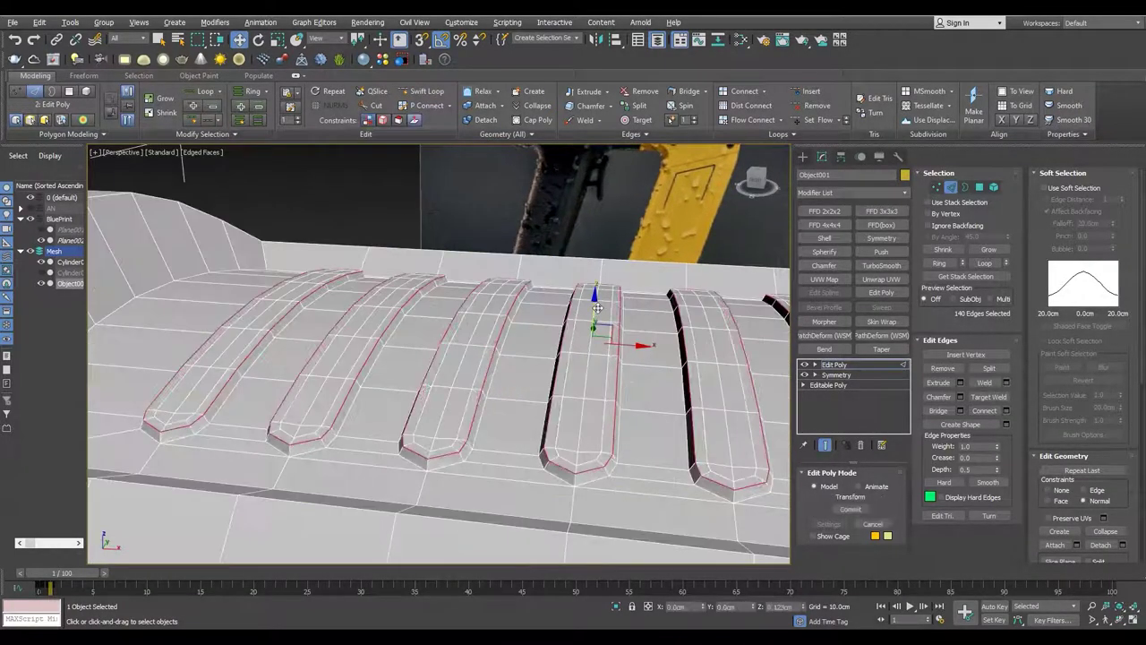
pyautogui.moveTo(597, 308)
pyautogui.keyDown('alt'); pyautogui.mouseDown(button='middle')
pyautogui.moveTo(609, 335)
pyautogui.moveTo(671, 307)
pyautogui.moveTo(744, 296)
pyautogui.moveTo(525, 348)
pyautogui.mouseUp(button='middle'); pyautogui.keyUp('alt')
pyautogui.click(834, 365)
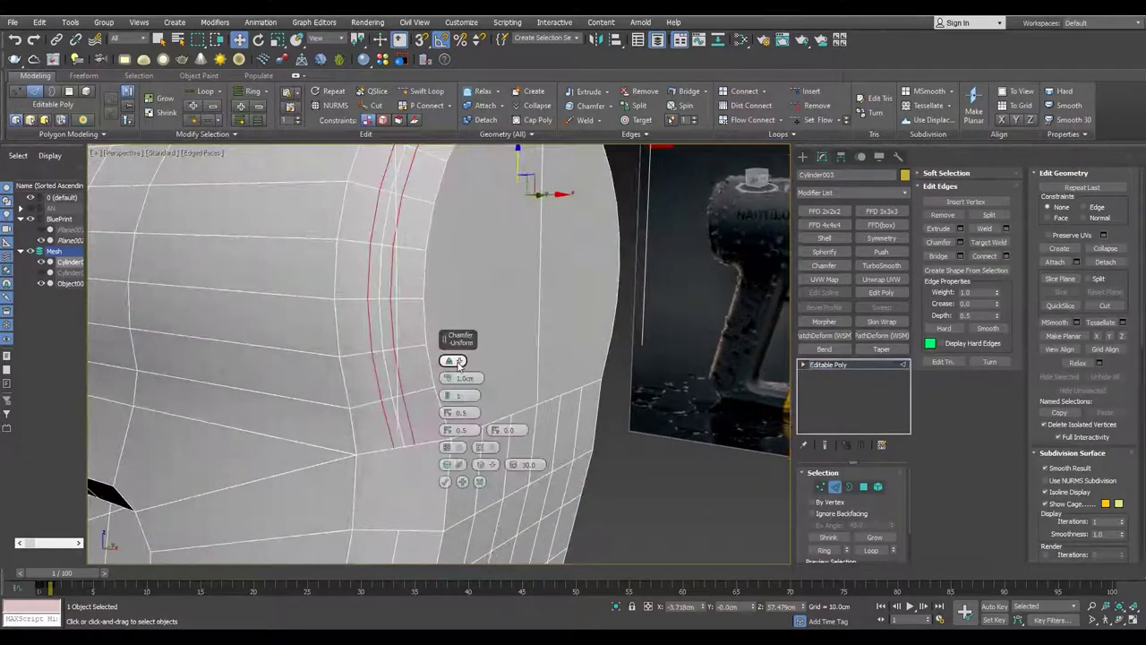
# - Chamfer the front rim edges and delete a face loop to form a groove
pyautogui.click(459, 363)
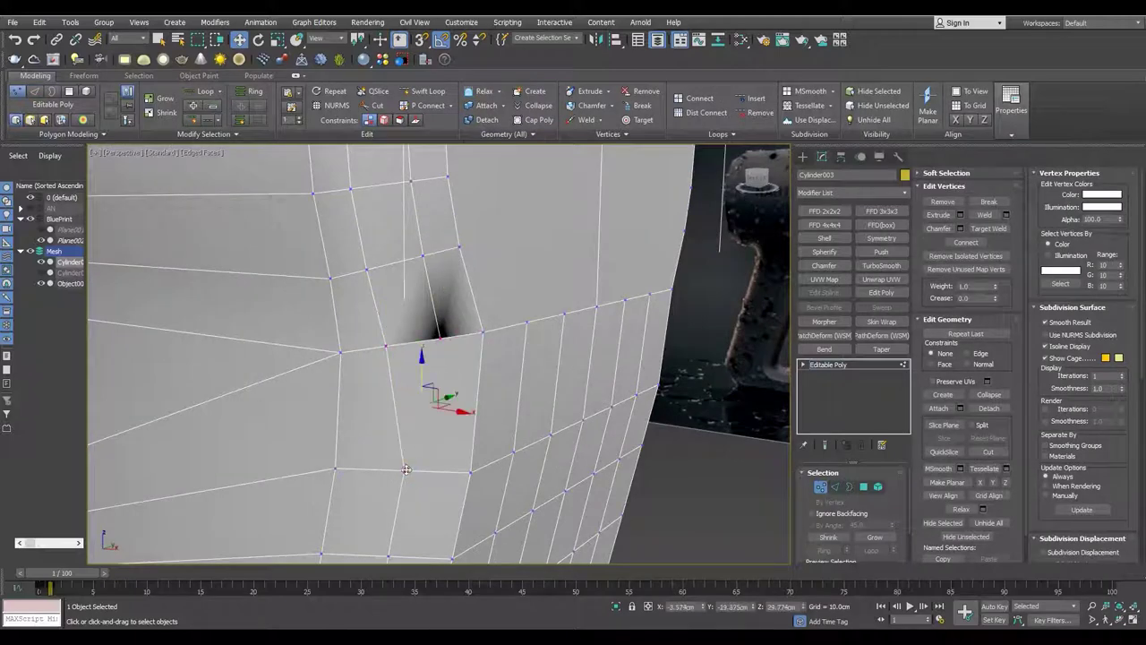
pyautogui.press('4')
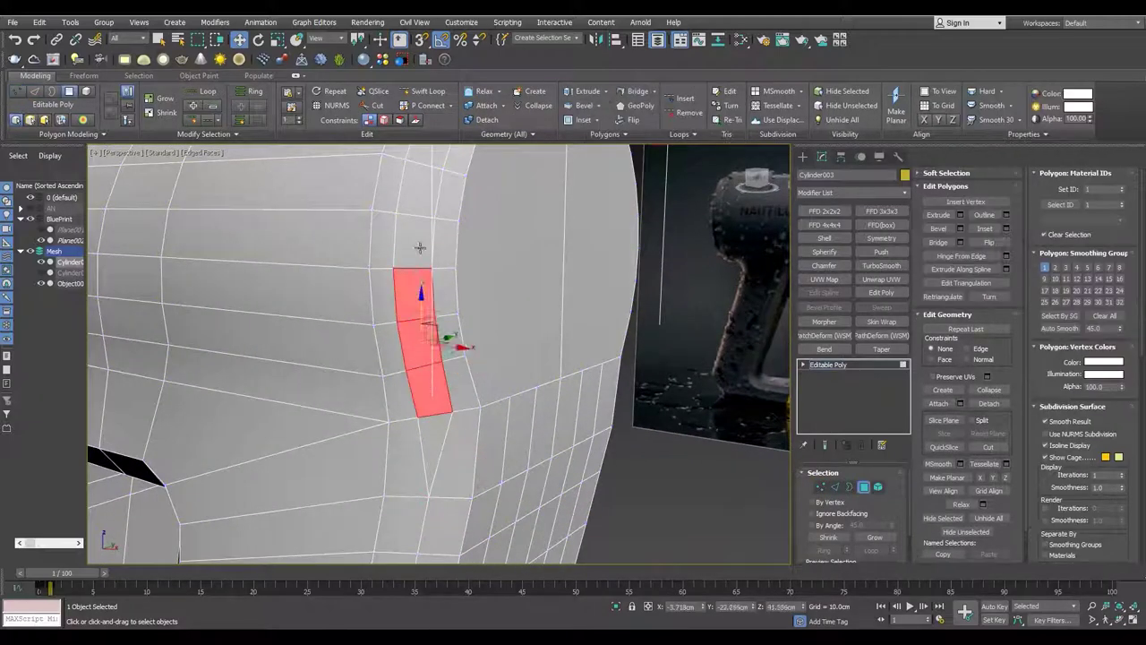
pyautogui.keyDown('shift'); pyautogui.click(419, 247); pyautogui.keyUp('shift')
pyautogui.moveTo(419, 247)
pyautogui.keyDown('alt'); pyautogui.mouseDown(button='middle')
pyautogui.moveTo(407, 268)
pyautogui.moveTo(425, 323)
pyautogui.mouseUp(button='middle'); pyautogui.keyUp('alt')
pyautogui.scroll(-5, 407, 268)
pyautogui.scroll(6, 427, 327)
pyautogui.press('Delete')
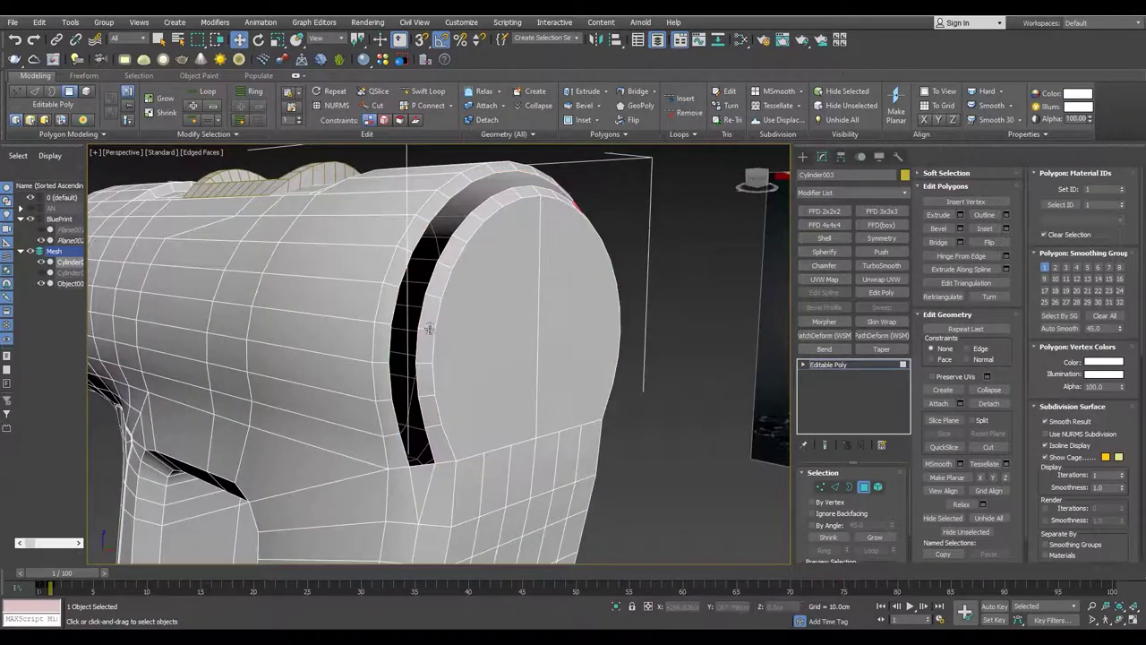
# - Cap the open hole left in the groove
pyautogui.press('2')
pyautogui.moveTo(400, 457)
pyautogui.keyDown('alt'); pyautogui.mouseDown(button='middle')
pyautogui.moveTo(589, 378)
pyautogui.moveTo(490, 393)
pyautogui.mouseUp(button='middle'); pyautogui.keyUp('alt')
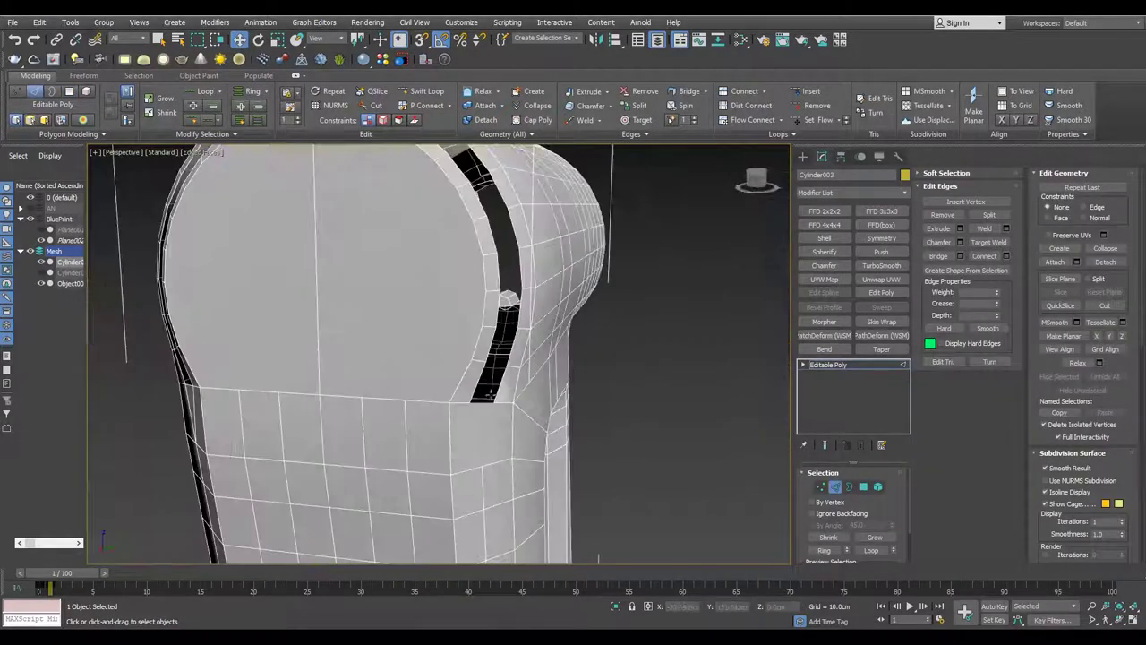
pyautogui.scroll(3, 493, 311)
pyautogui.keyDown('alt'); pyautogui.moveTo(492, 312); pyautogui.dragTo(350, 391, button='middle'); pyautogui.keyUp('alt')
pyautogui.keyDown('alt'); pyautogui.moveTo(340, 216); pyautogui.dragTo(415, 239, button='middle'); pyautogui.keyUp('alt')
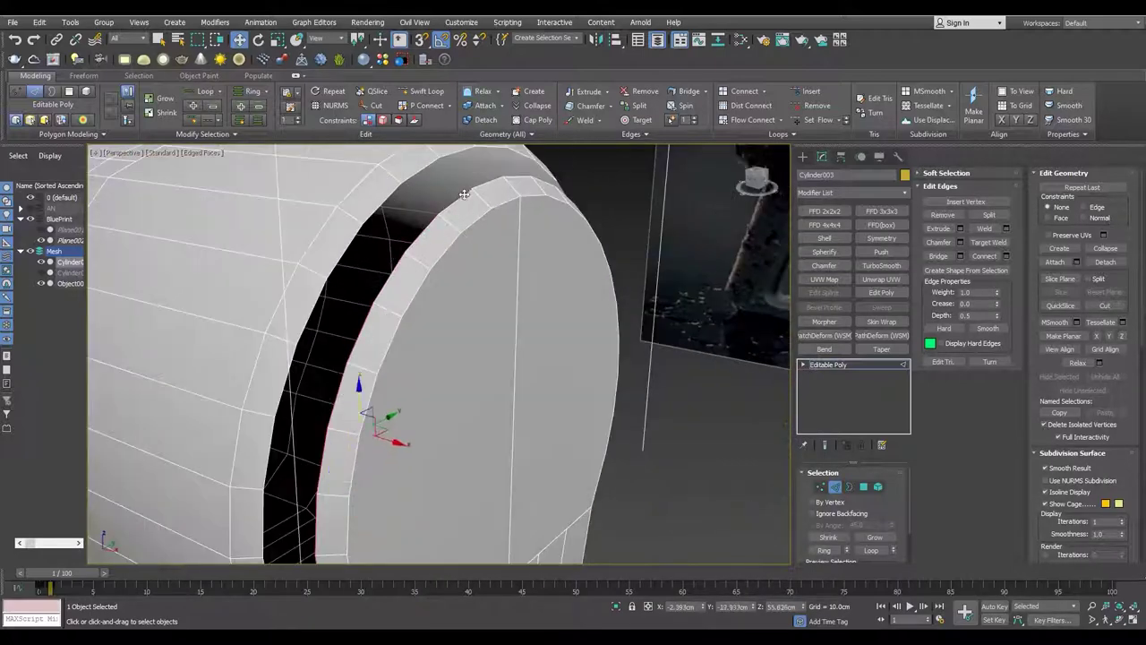
pyautogui.scroll(-3, 462, 195)
pyautogui.moveTo(462, 195)
pyautogui.keyDown('alt'); pyautogui.mouseDown(button='middle')
pyautogui.moveTo(483, 268)
pyautogui.moveTo(460, 309)
pyautogui.moveTo(448, 307)
pyautogui.moveTo(462, 309)
pyautogui.moveTo(483, 282)
pyautogui.moveTo(474, 336)
pyautogui.moveTo(443, 318)
pyautogui.moveTo(455, 421)
pyautogui.mouseUp(button='middle'); pyautogui.keyUp('alt')
pyautogui.scroll(-3, 475, 336)
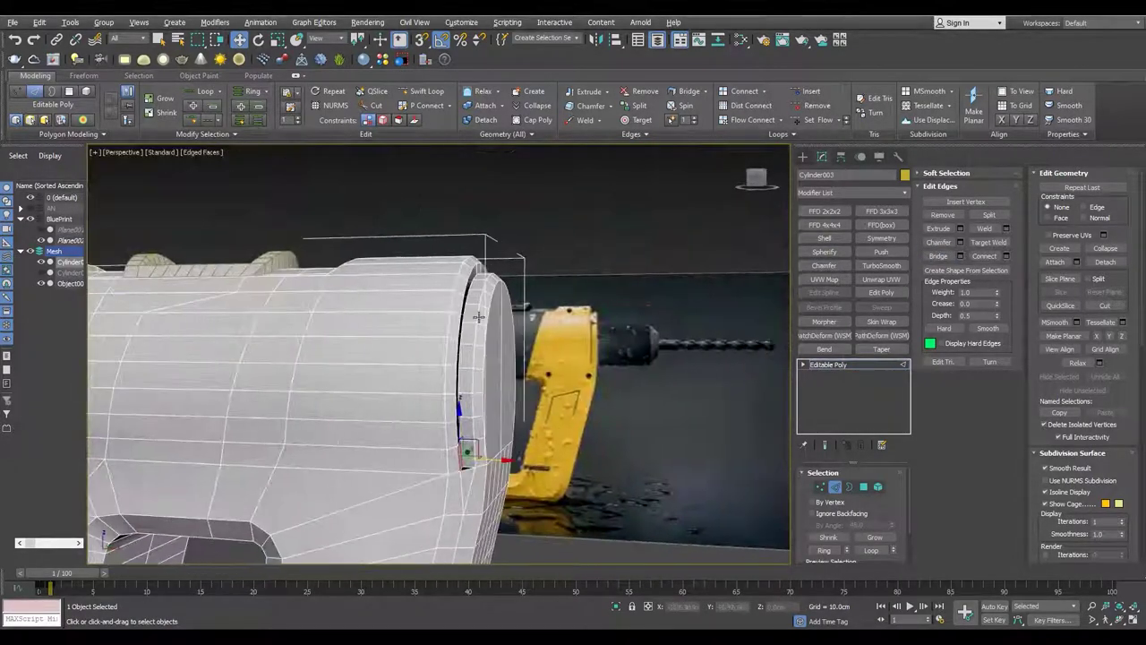
pyautogui.scroll(5, 455, 428)
pyautogui.press('3')
# - Delete a face strip to open a vent slot in the groove
pyautogui.moveTo(468, 462)
pyautogui.keyDown('alt'); pyautogui.mouseDown(button='middle')
pyautogui.moveTo(448, 304)
pyautogui.moveTo(439, 327)
pyautogui.mouseUp(button='middle'); pyautogui.keyUp('alt')
pyautogui.press('1')
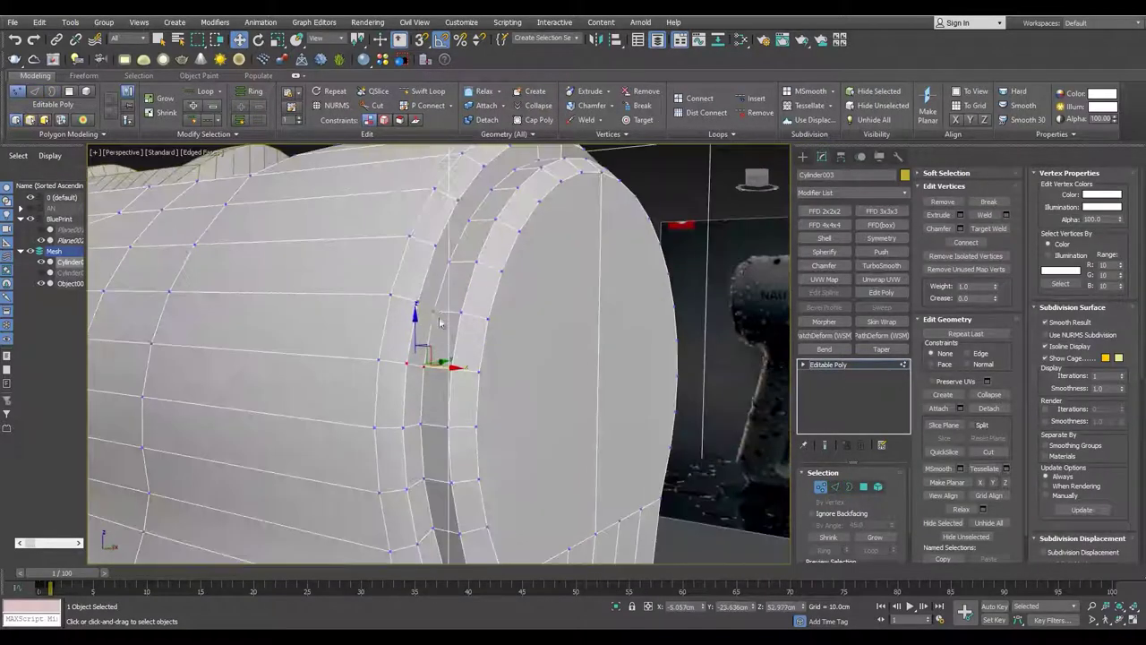
pyautogui.keyDown('alt'); pyautogui.moveTo(452, 270); pyautogui.dragTo(430, 362, button='middle'); pyautogui.keyUp('alt')
pyautogui.moveTo(470, 309)
pyautogui.keyDown('alt'); pyautogui.mouseDown(button='middle')
pyautogui.moveTo(483, 300)
pyautogui.moveTo(497, 345)
pyautogui.moveTo(473, 441)
pyautogui.mouseUp(button='middle'); pyautogui.keyUp('alt')
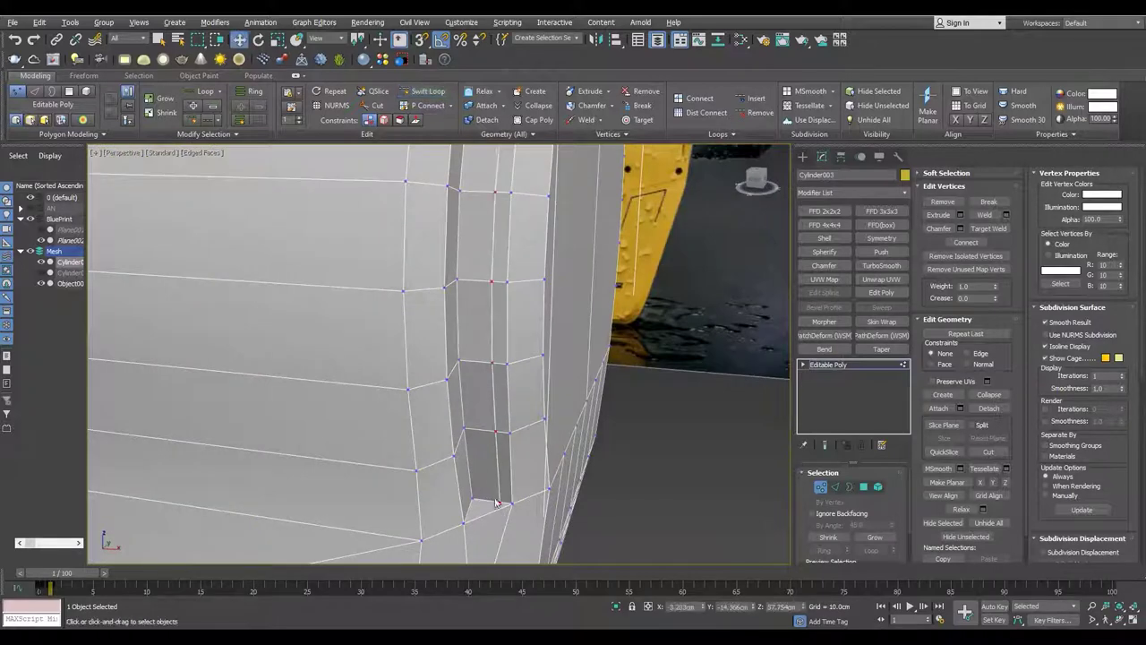
pyautogui.press('4')
pyautogui.press('Delete')
pyautogui.keyDown('alt'); pyautogui.moveTo(475, 504); pyautogui.dragTo(535, 496, button='middle'); pyautogui.keyUp('alt')
pyautogui.press('1')
pyautogui.click(509, 499)
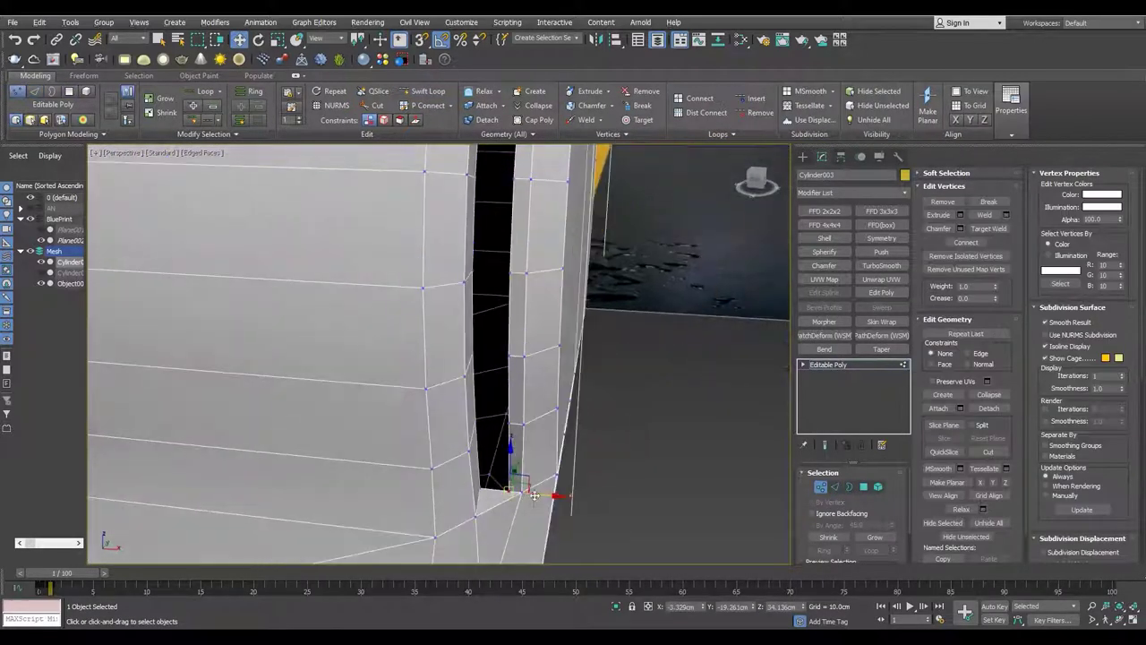
pyautogui.moveTo(529, 498)
pyautogui.keyDown('alt'); pyautogui.mouseDown(button='middle')
pyautogui.moveTo(550, 415)
pyautogui.moveTo(502, 499)
pyautogui.moveTo(472, 307)
pyautogui.moveTo(410, 469)
pyautogui.moveTo(349, 446)
pyautogui.mouseUp(button='middle'); pyautogui.keyUp('alt')
# - Select the cylinder's front cap faces
pyautogui.press('2')
pyautogui.press('F4')
pyautogui.press('F4')
pyautogui.scroll(5, 410, 468)
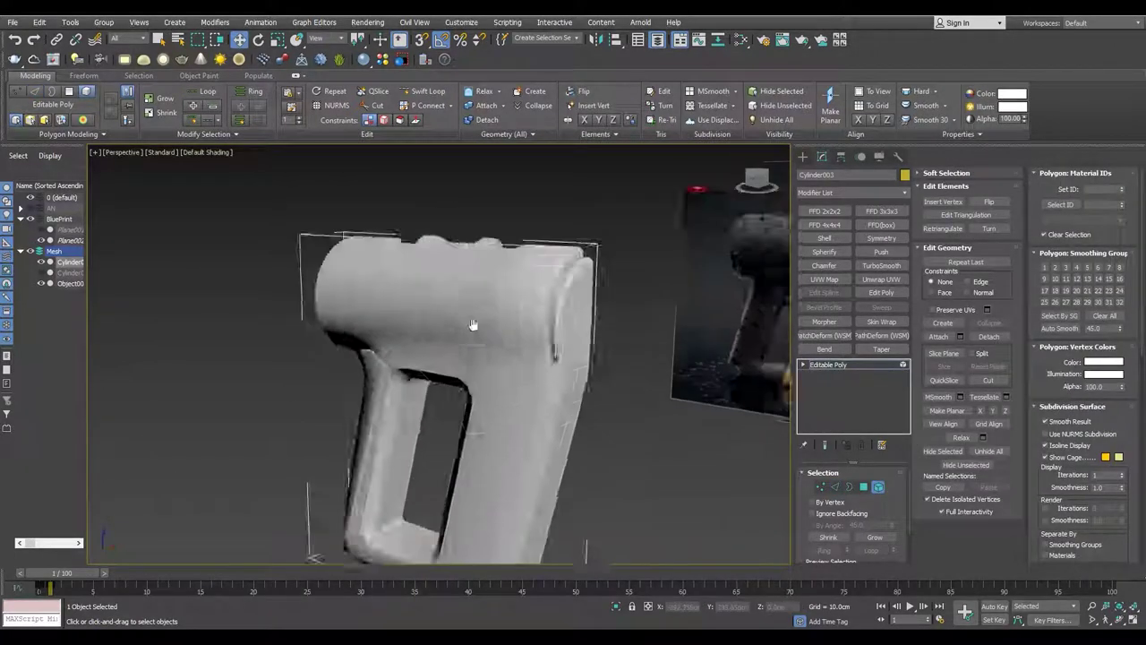
pyautogui.keyDown('alt'); pyautogui.moveTo(573, 322); pyautogui.dragTo(546, 314, button='middle'); pyautogui.keyUp('alt')
pyautogui.press('4')
pyautogui.click(546, 315)
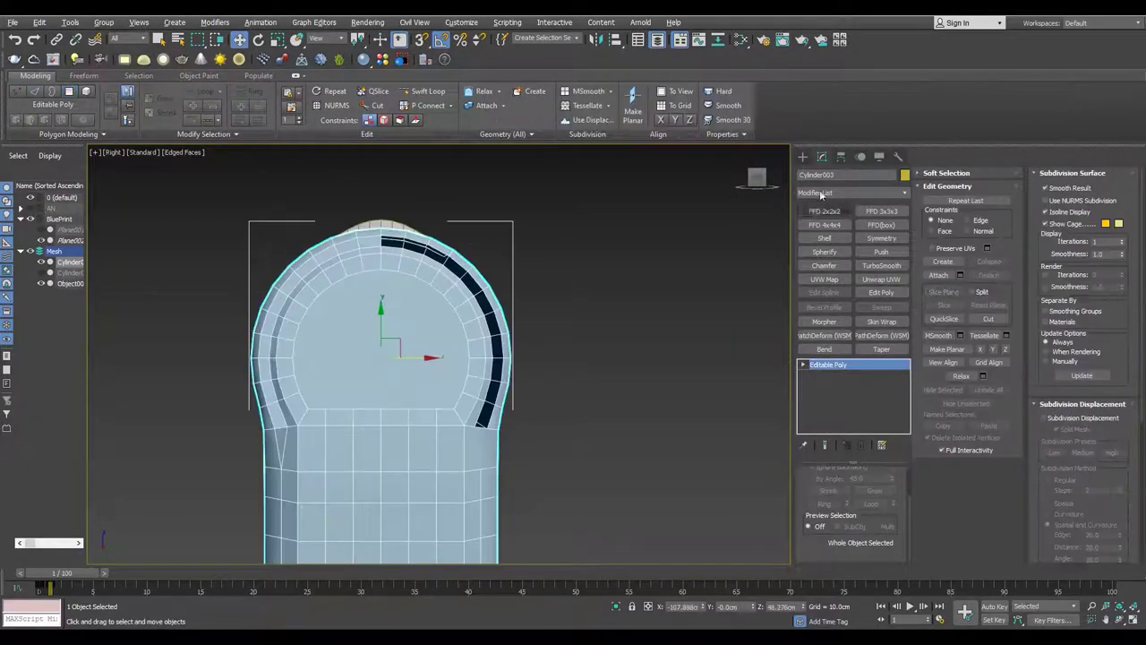
pyautogui.scroll(2, 407, 354)
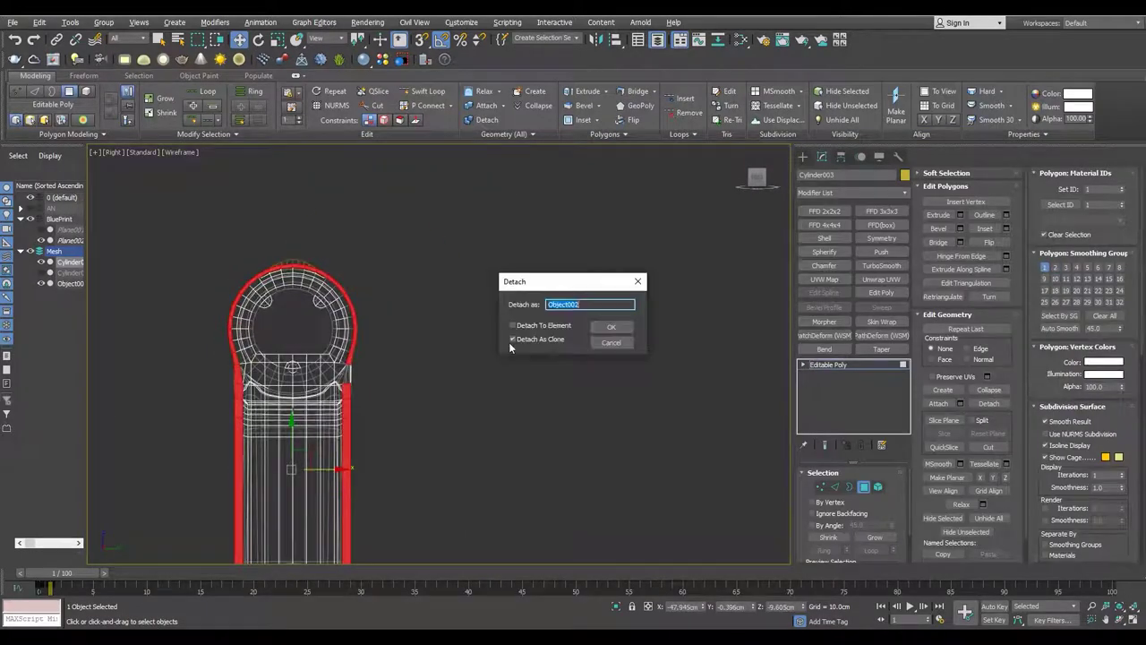
# - Detach the arch faces as a clone and mirror them into a full ring with Symmetry
pyautogui.click(611, 327)
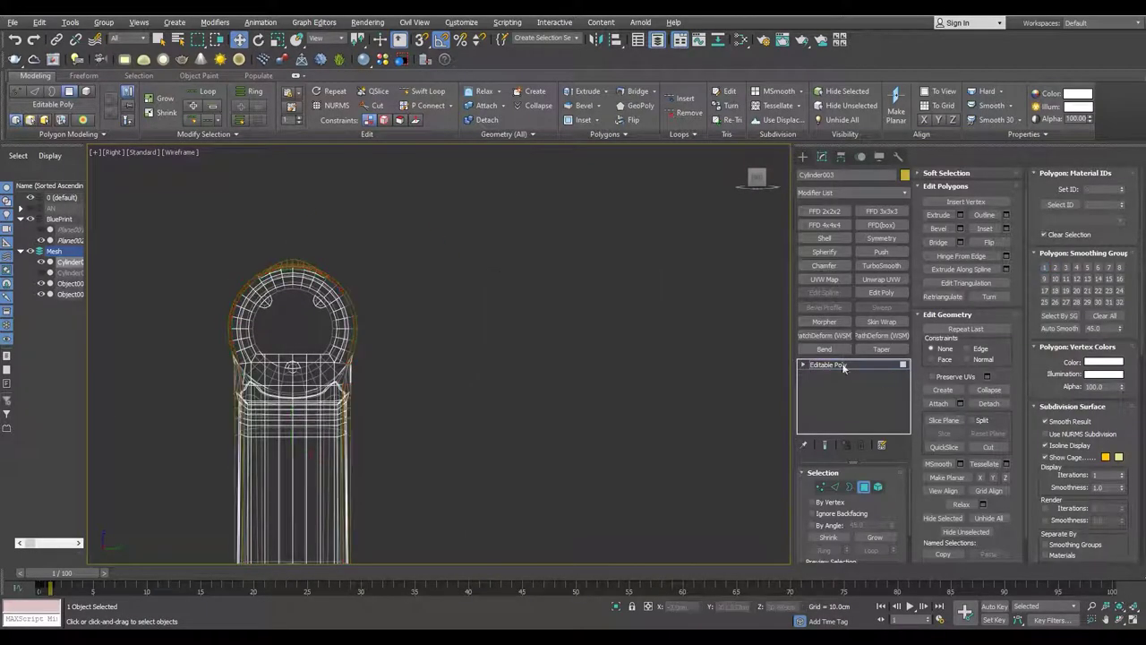
pyautogui.press('z')
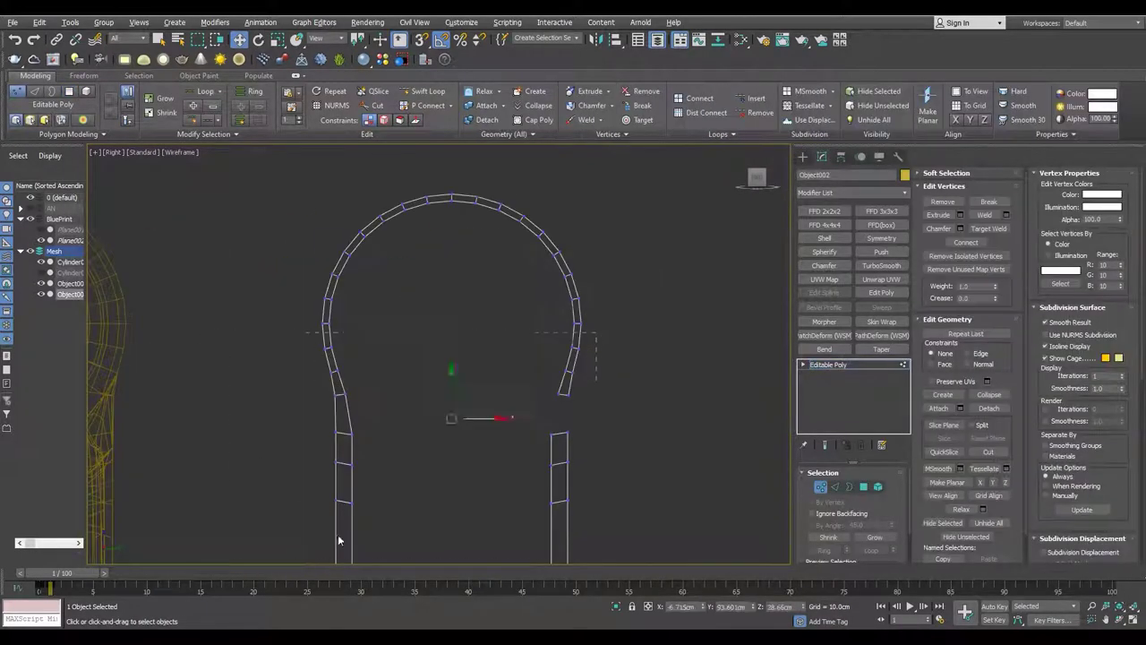
pyautogui.scroll(-5, 339, 540)
pyautogui.press('z')
pyautogui.press('2')
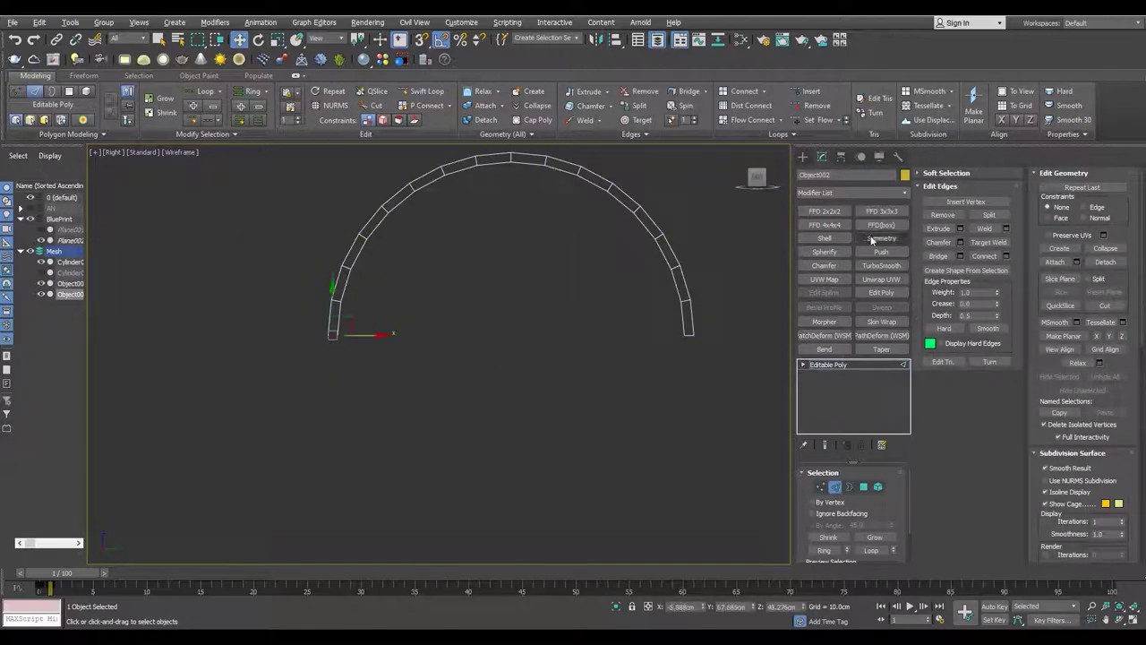
pyautogui.click(875, 238)
# - Move the ring onto the body's front and shrink it slightly
pyautogui.press('F3')
pyautogui.scroll(-2, 573, 385)
pyautogui.moveTo(645, 396)
pyautogui.mouseDown()
pyautogui.moveTo(341, 396)
pyautogui.moveTo(340, 447)
pyautogui.mouseUp()
pyautogui.press('r')
pyautogui.scroll(3, 341, 396)
pyautogui.moveTo(300, 482); pyautogui.dragTo(310, 430)
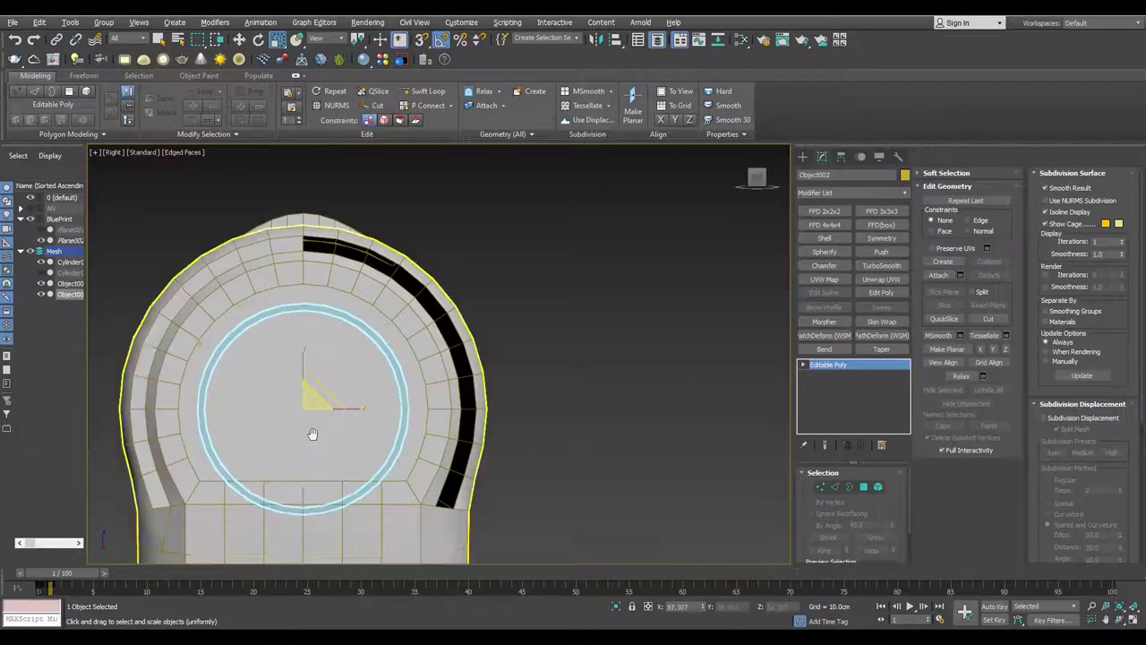
# - In the perspective view, snap the ring onto the centre of the front end cap
pyautogui.press('p')
pyautogui.press('w')
pyautogui.scroll(-3, 339, 331)
pyautogui.keyDown('alt'); pyautogui.moveTo(310, 430); pyautogui.dragTo(338, 332, button='middle'); pyautogui.keyUp('alt')
pyautogui.moveTo(408, 351)
pyautogui.mouseDown()
pyautogui.moveTo(673, 447)
pyautogui.moveTo(448, 376)
pyautogui.mouseUp()
pyautogui.scroll(2, 674, 447)
pyautogui.scroll(2, 673, 447)
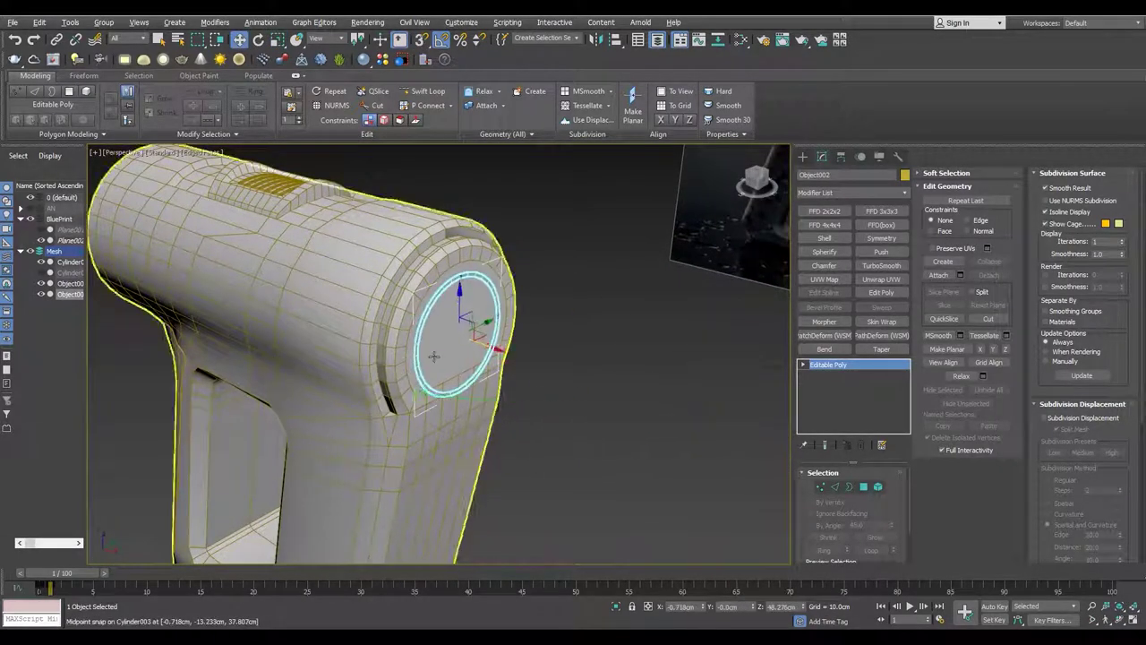
pyautogui.scroll(3, 448, 376)
pyautogui.keyDown('alt'); pyautogui.moveTo(448, 376); pyautogui.dragTo(505, 356, button='middle'); pyautogui.keyUp('alt')
# - In the maximized side view, uniformly scale the ring to fit the front cap
pyautogui.hotkey('alt', 'w')
pyautogui.click(292, 396)
pyautogui.hotkey('alt', 'w')
pyautogui.scroll(2, 292, 397)
pyautogui.scroll(-3, 315, 355)
pyautogui.scroll(3, 332, 371)
pyautogui.press('r')
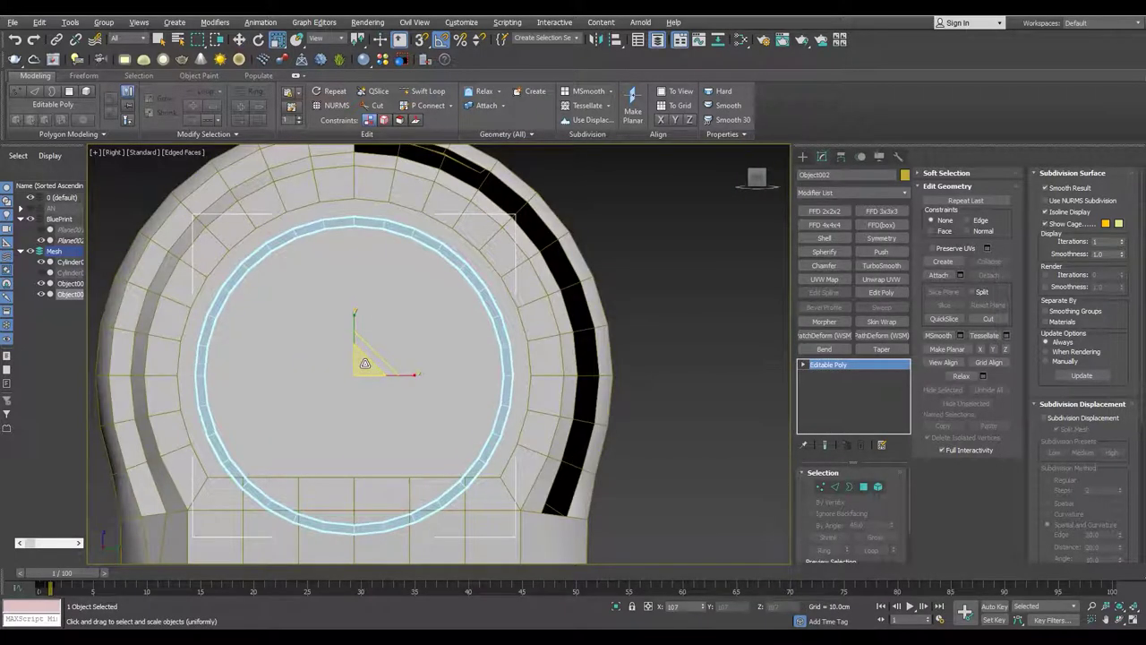
pyautogui.moveTo(316, 529); pyautogui.dragTo(343, 379, button='middle')
# - Switch selection between body and ring, ending with the body selected for editing
pyautogui.click(289, 378)
pyautogui.press('1')
pyautogui.scroll(2, 288, 378)
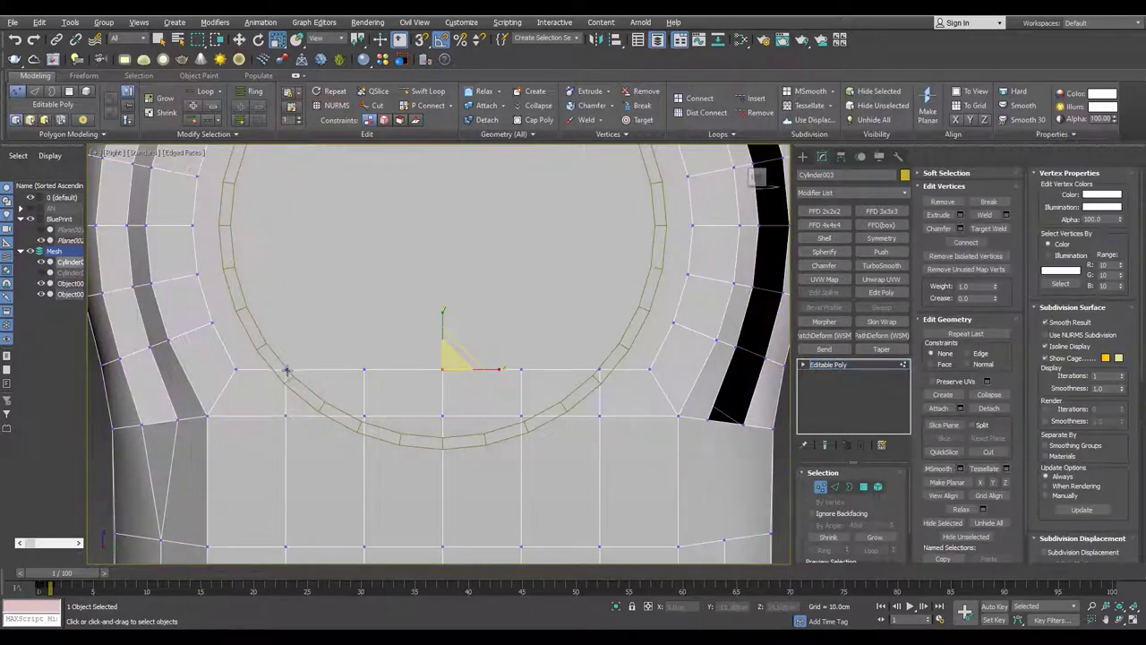
pyautogui.scroll(-3, 285, 369)
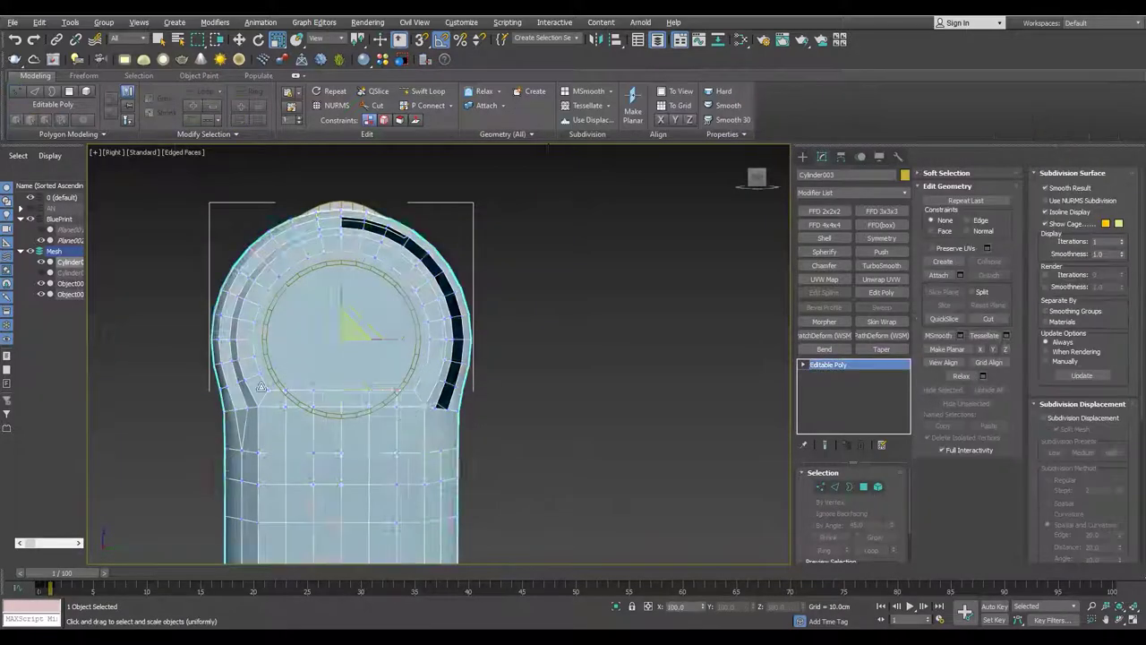
pyautogui.press('1')
pyautogui.click(450, 385)
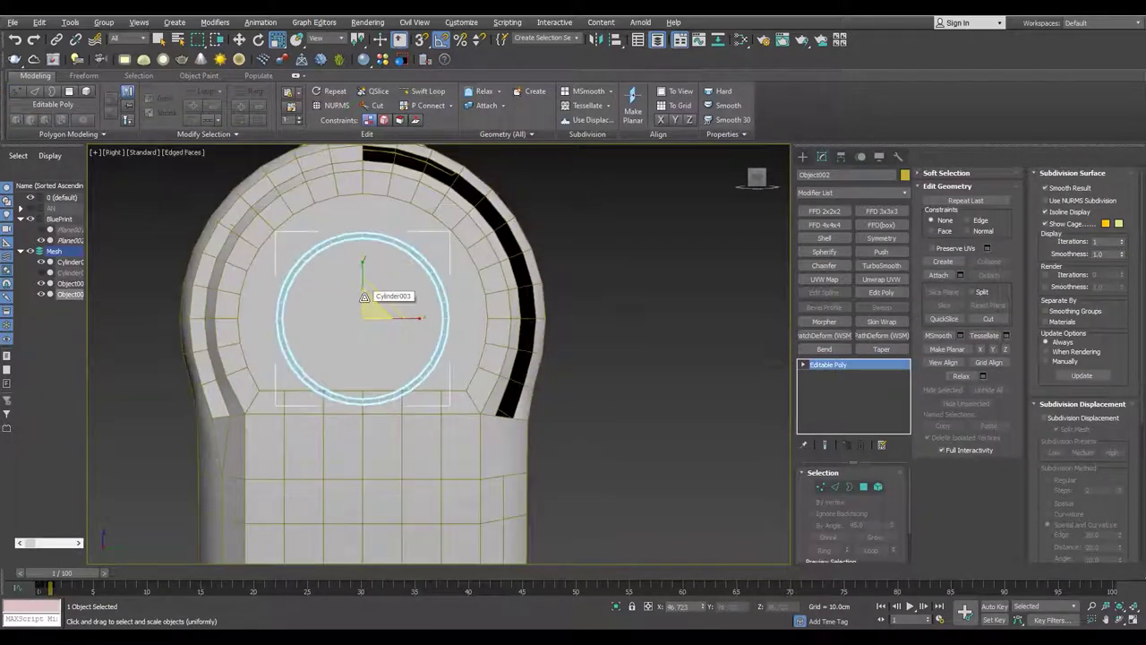
pyautogui.scroll(2, 331, 321)
pyautogui.scroll(2, 328, 350)
pyautogui.click(328, 350)
# - Cut a new edge into the body's vertices along the front ring arc
pyautogui.press('1')
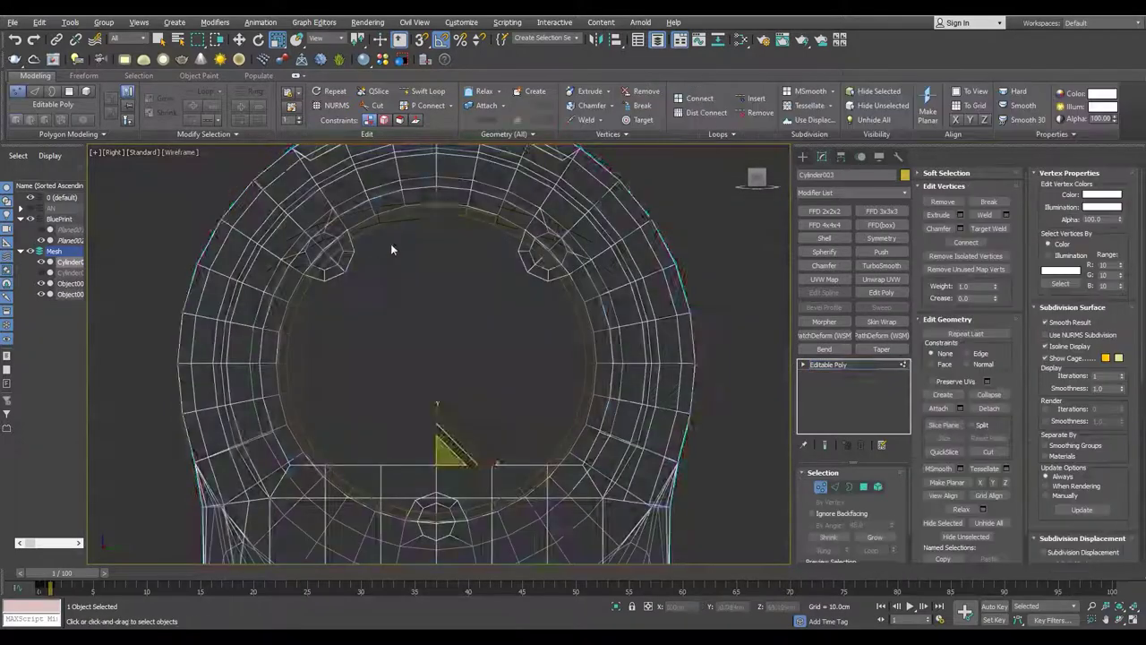
pyautogui.scroll(3, 374, 257)
pyautogui.hotkey('alt', 'c')
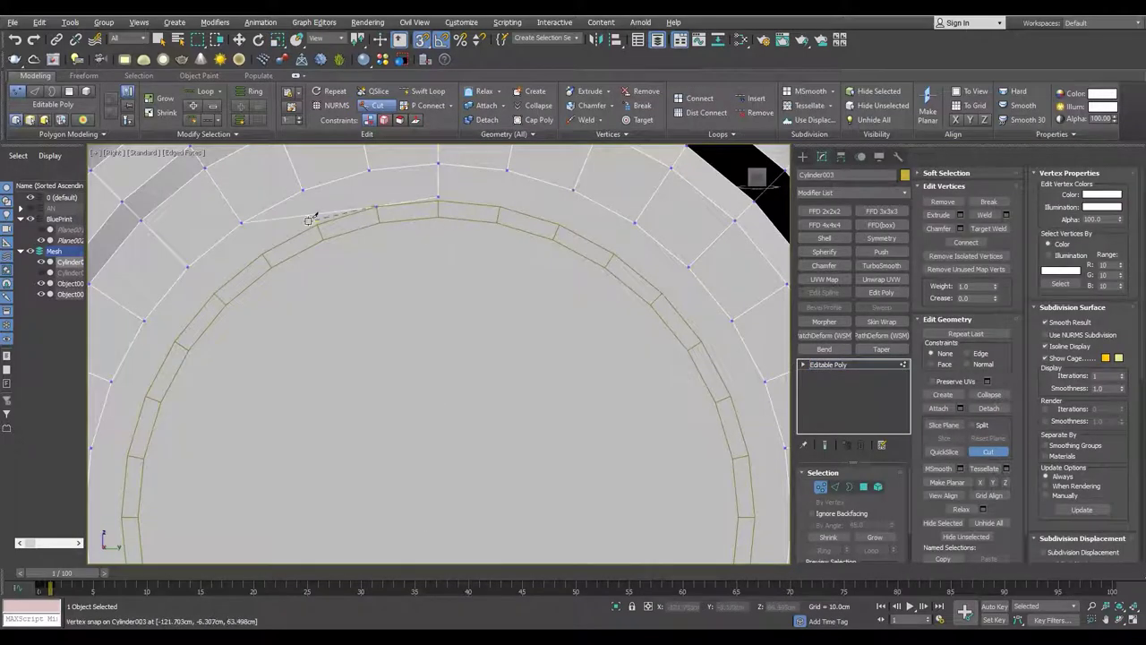
pyautogui.moveTo(154, 388); pyautogui.dragTo(242, 305, button='middle')
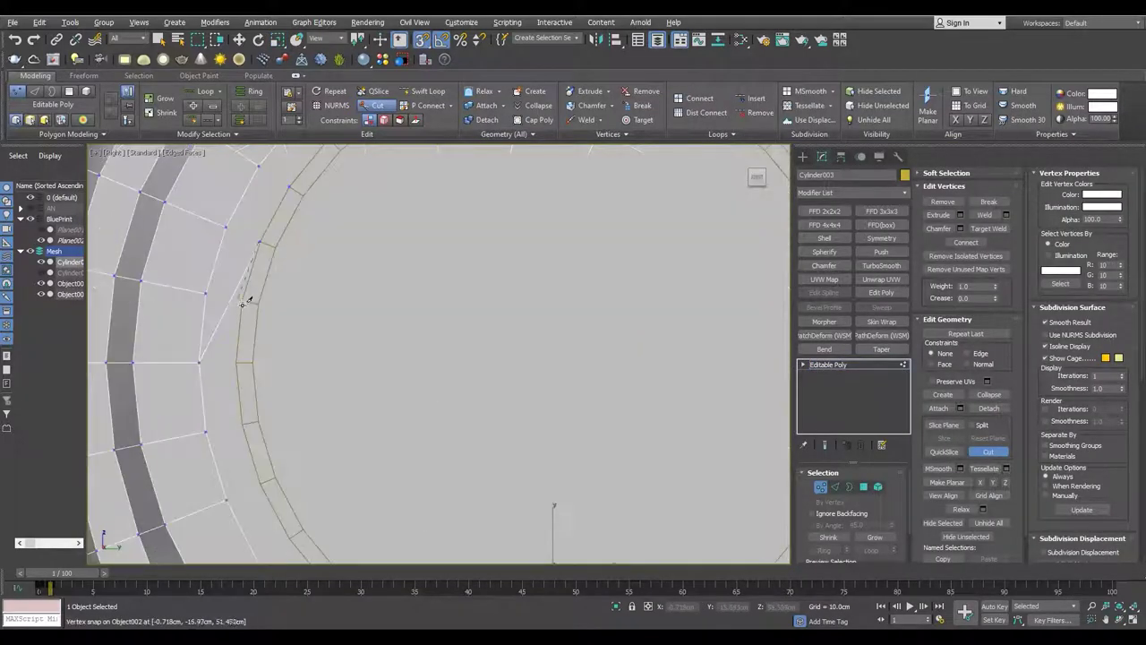
pyautogui.scroll(-3, 243, 428)
pyautogui.scroll(2, 256, 403)
pyautogui.scroll(2, 268, 421)
pyautogui.scroll(2, 283, 439)
pyautogui.scroll(2, 376, 465)
pyautogui.rightClick(506, 461)
# - Zoom around the new cut and switch the viewport to wireframe
pyautogui.scroll(-5, 435, 460)
pyautogui.scroll(8, 427, 449)
pyautogui.scroll(-3, 434, 441)
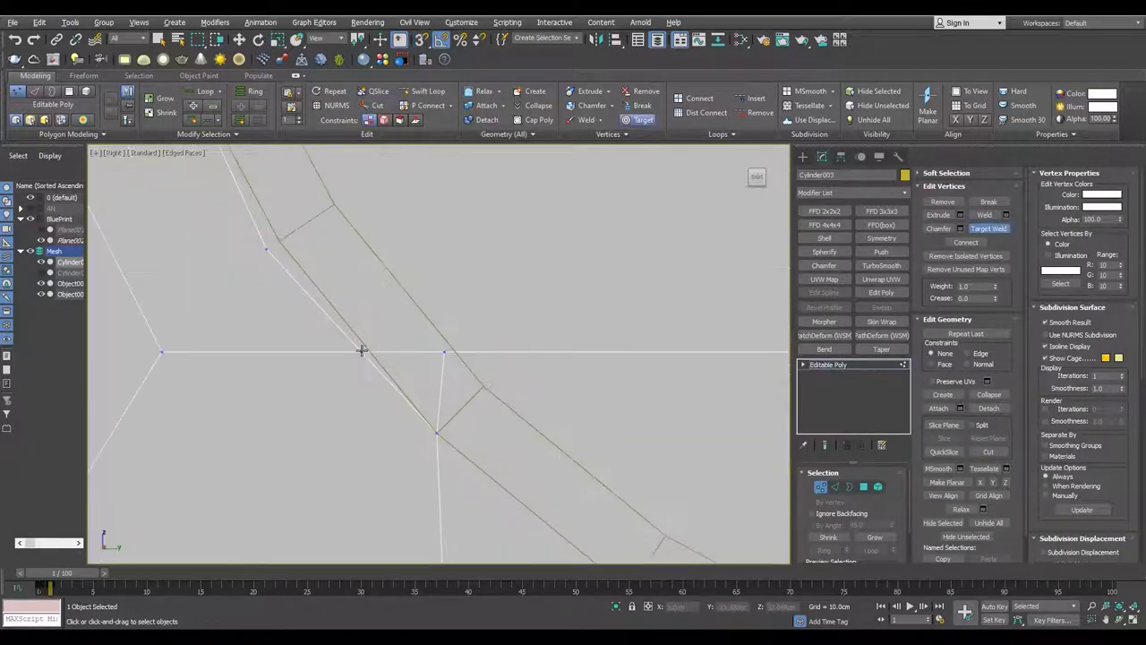
pyautogui.scroll(-1, 287, 247)
pyautogui.scroll(-3, 346, 448)
pyautogui.scroll(4, 507, 218)
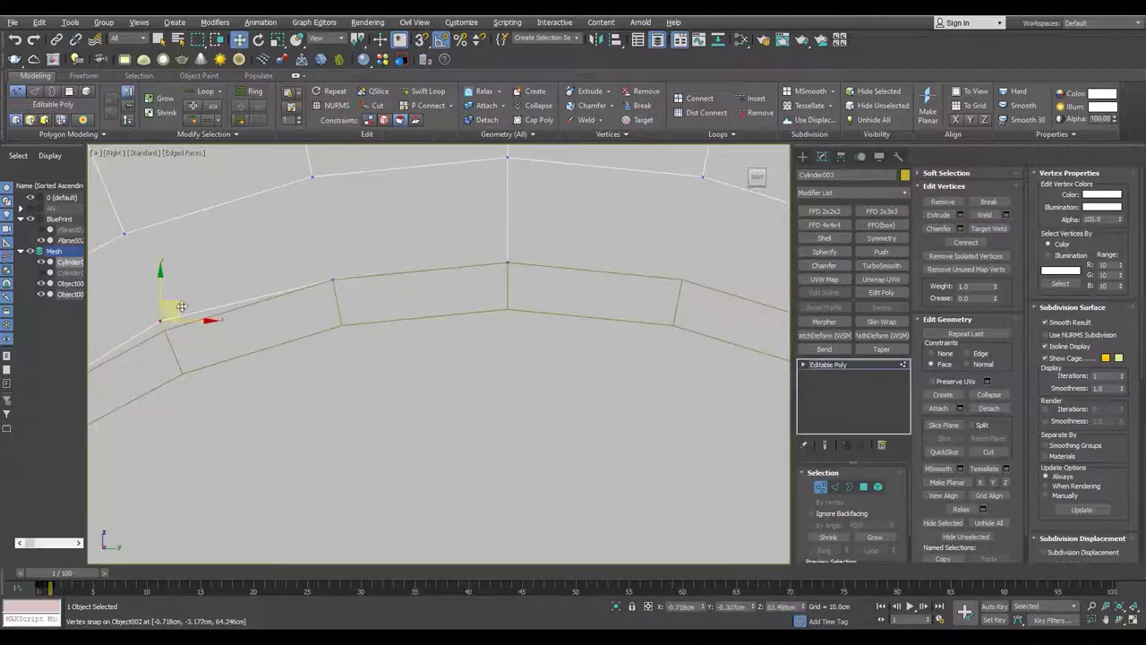
pyautogui.scroll(-3, 170, 299)
pyautogui.scroll(-4, 409, 299)
pyautogui.scroll(-3, 409, 299)
pyautogui.press('F3')
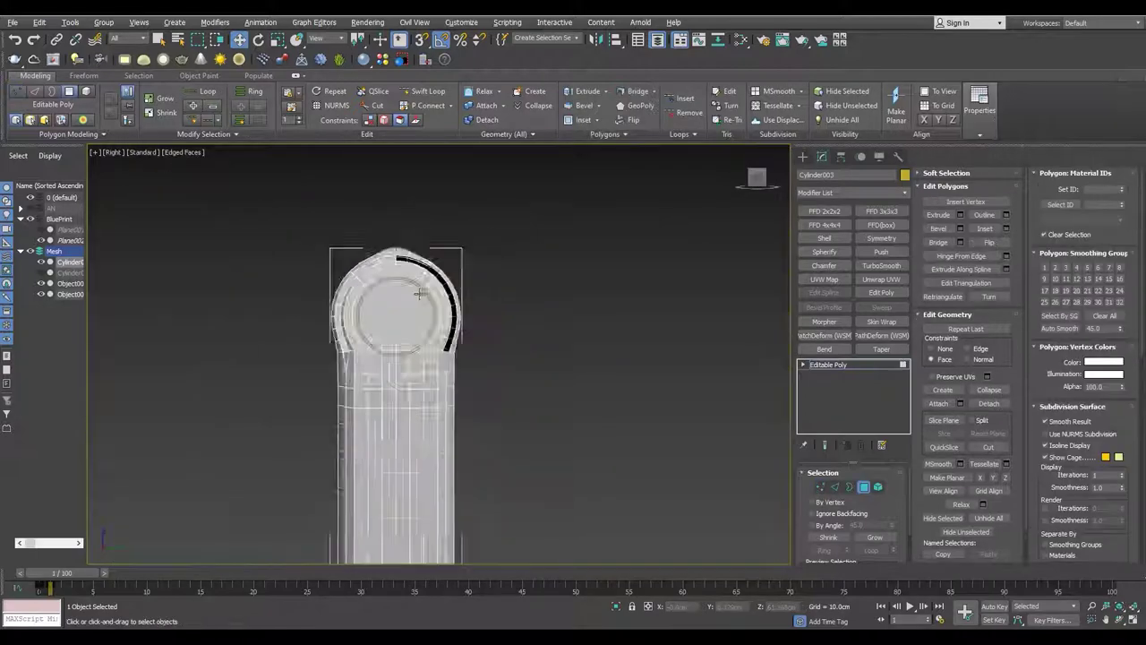
# - Target Weld the ring's inner-corner vertex onto the ring edge
pyautogui.scroll(-1, 467, 260)
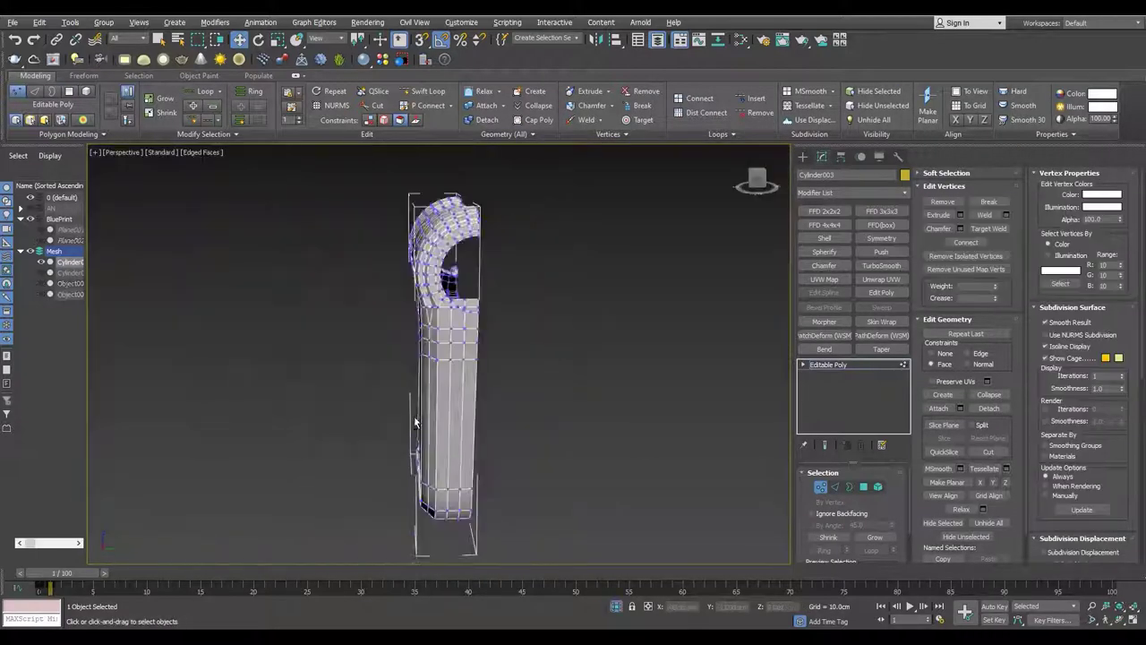
pyautogui.scroll(5, 453, 358)
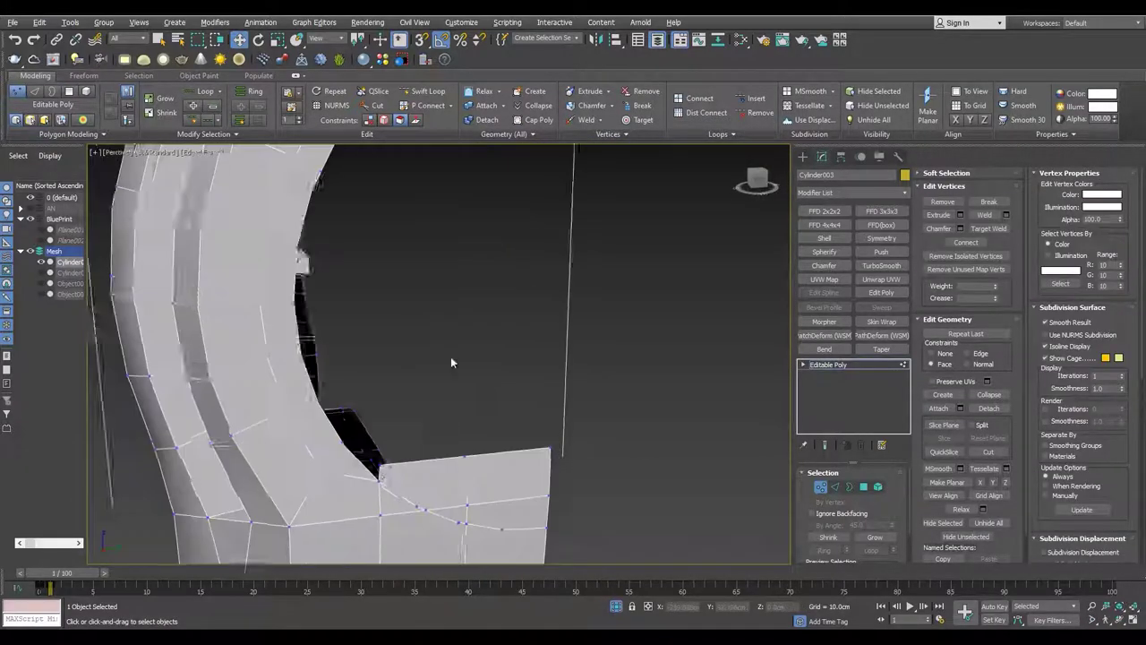
pyautogui.click(397, 455)
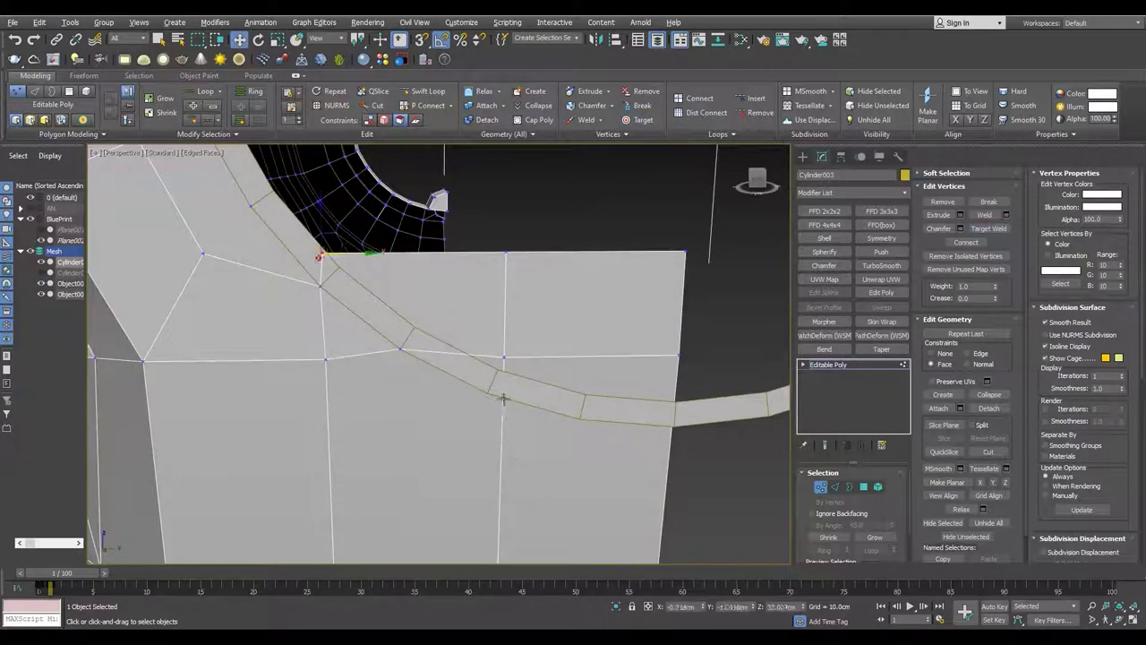
pyautogui.click(502, 399)
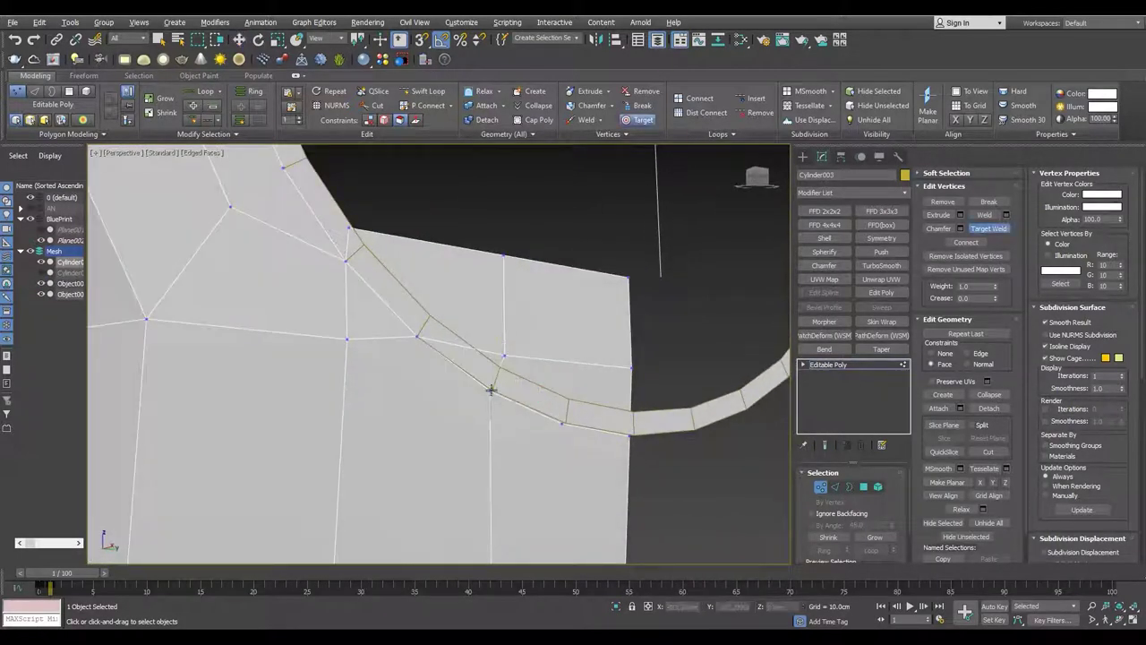
pyautogui.scroll(-3, 430, 350)
# - Delete the face beside the ring's inner curve
pyautogui.press('4')
pyautogui.click(402, 336)
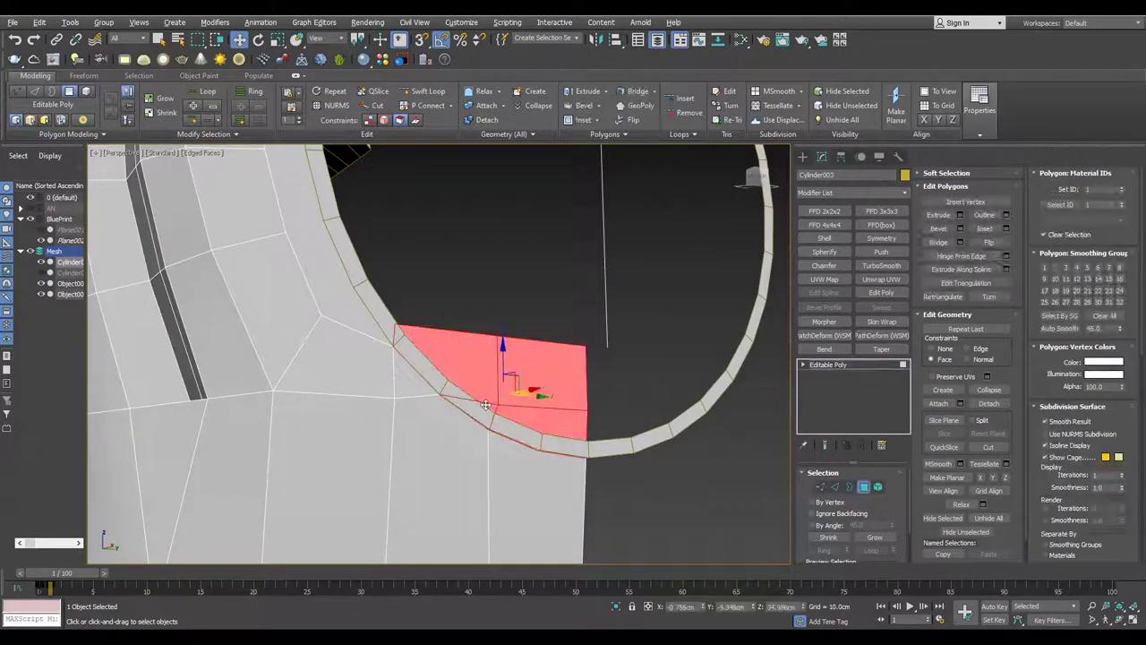
pyautogui.press('Delete')
pyautogui.press('1')
pyautogui.keyDown('alt'); pyautogui.moveTo(486, 435); pyautogui.dragTo(430, 430, button='middle'); pyautogui.keyUp('alt')
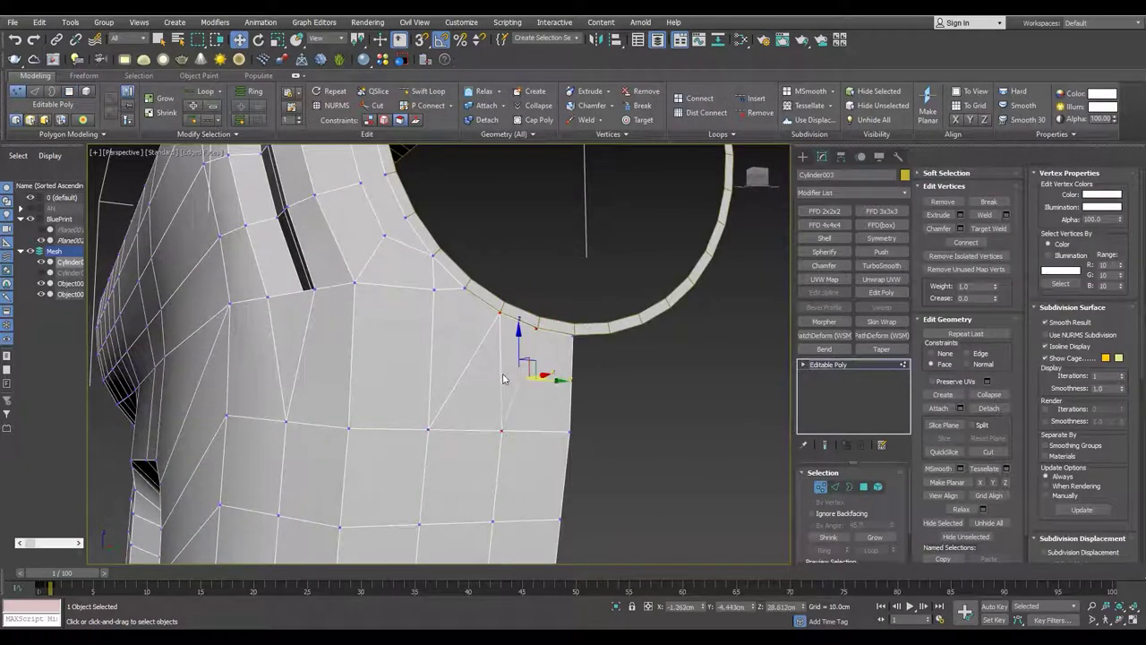
pyautogui.keyDown('alt'); pyautogui.moveTo(504, 379); pyautogui.dragTo(298, 408, button='middle'); pyautogui.keyUp('alt')
pyautogui.scroll(2, 298, 408)
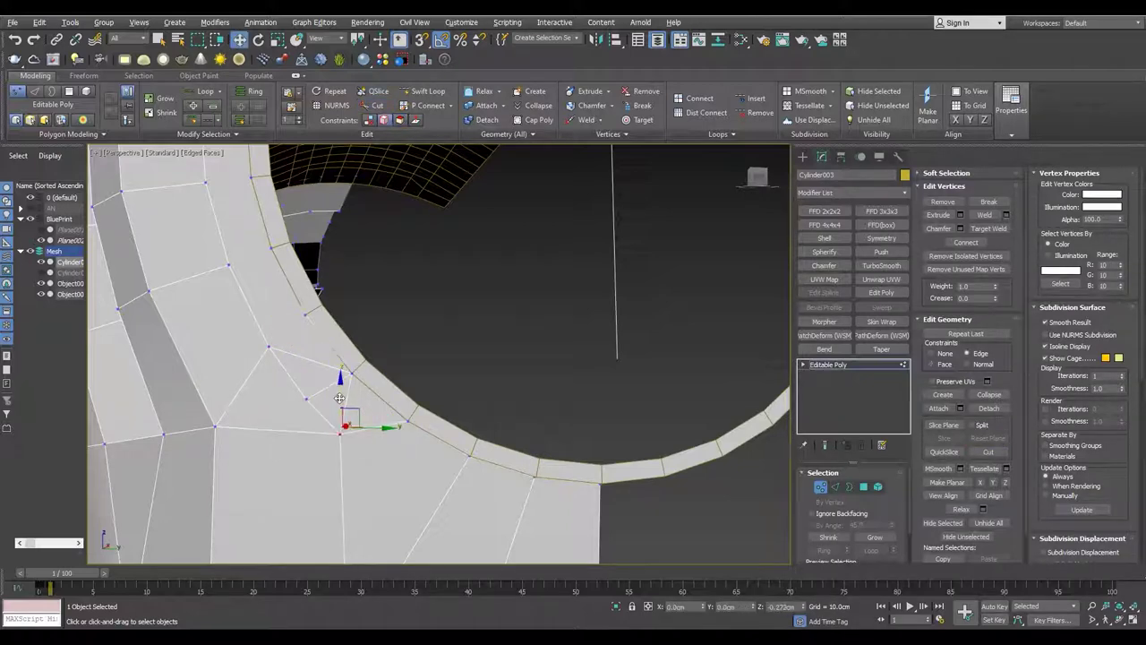
# - Cut new edges across the faces at the ring corner
pyautogui.press('2')
pyautogui.press('1')
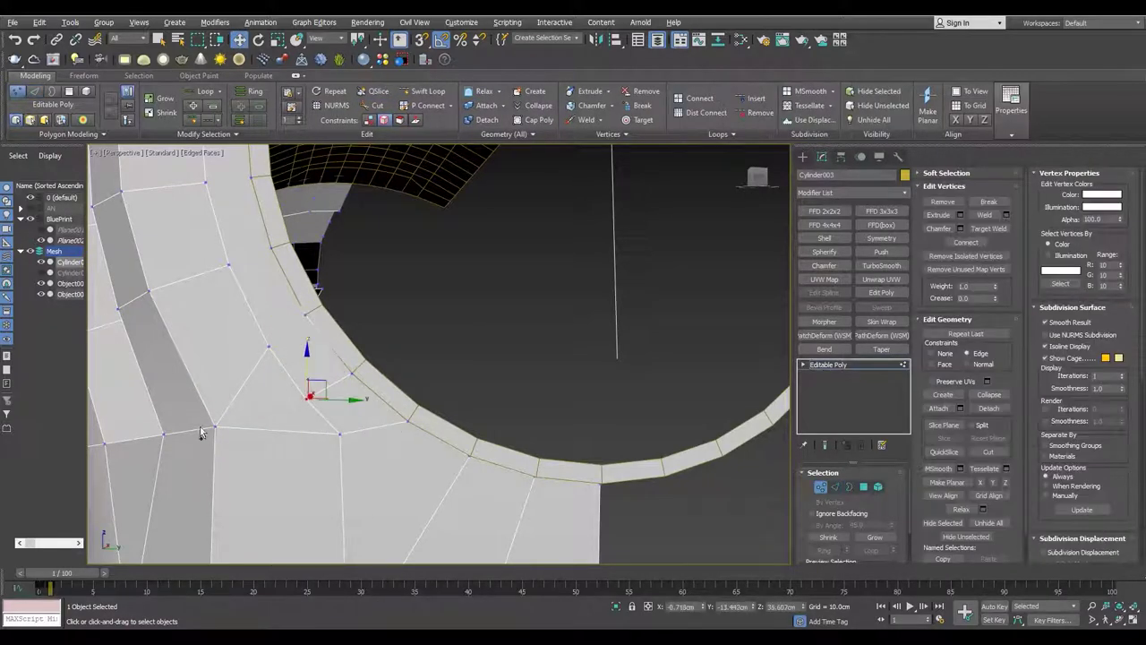
pyautogui.moveTo(237, 399); pyautogui.dragTo(414, 375, button='middle')
pyautogui.hotkey('alt', 'c')
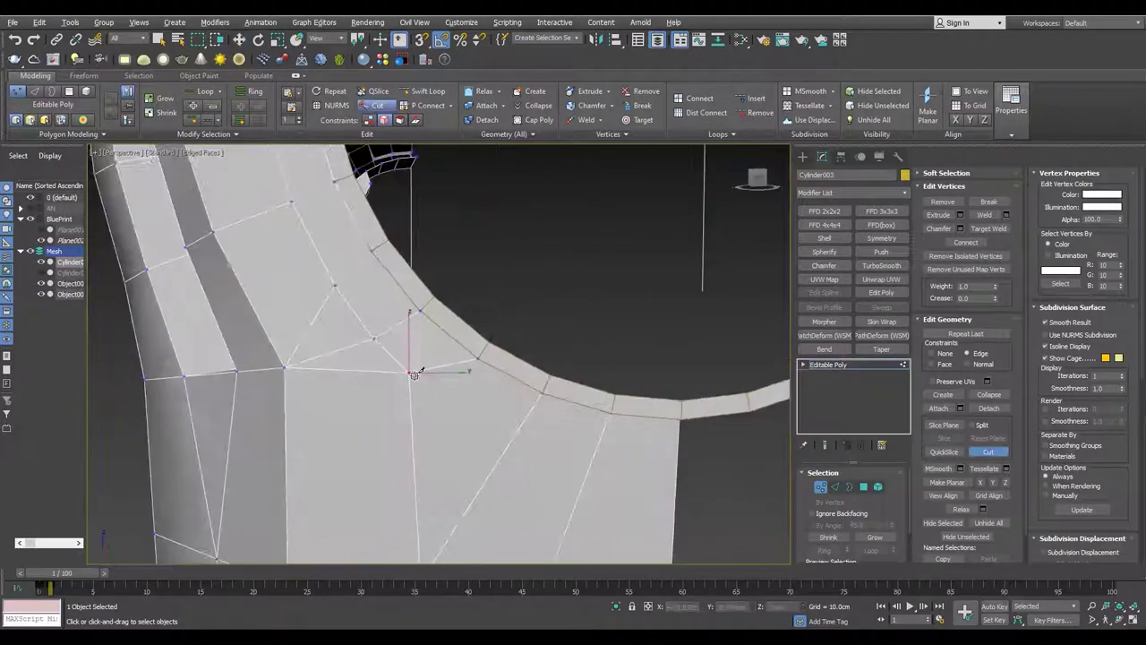
pyautogui.press('w')
pyautogui.scroll(-5, 511, 404)
pyautogui.scroll(3, 494, 397)
pyautogui.scroll(-3, 468, 340)
pyautogui.scroll(5, 446, 373)
pyautogui.scroll(2, 445, 373)
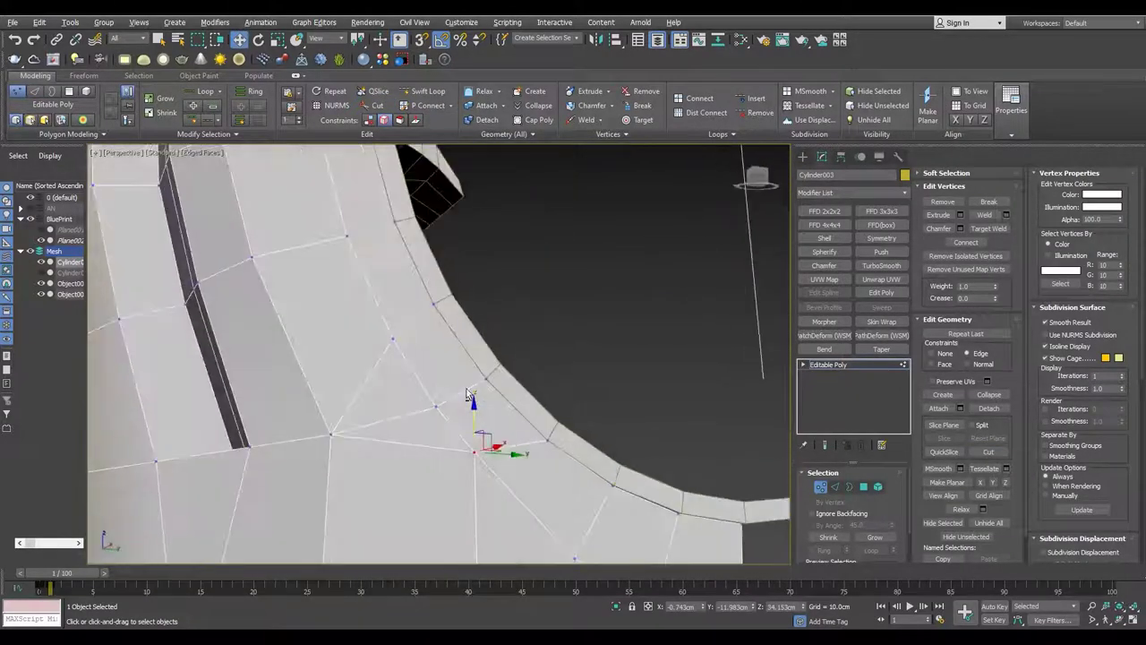
# - Add a Symmetry modifier mirroring the body across X
pyautogui.keyDown('alt'); pyautogui.moveTo(520, 456); pyautogui.dragTo(444, 422, button='middle'); pyautogui.keyUp('alt')
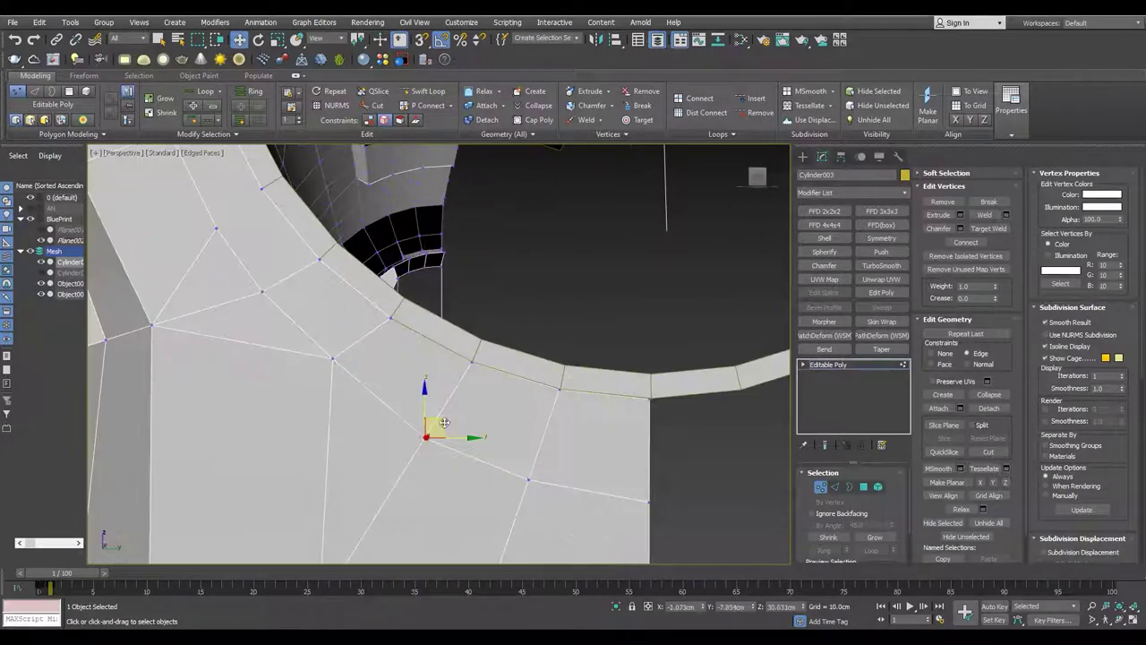
pyautogui.scroll(-5, 653, 450)
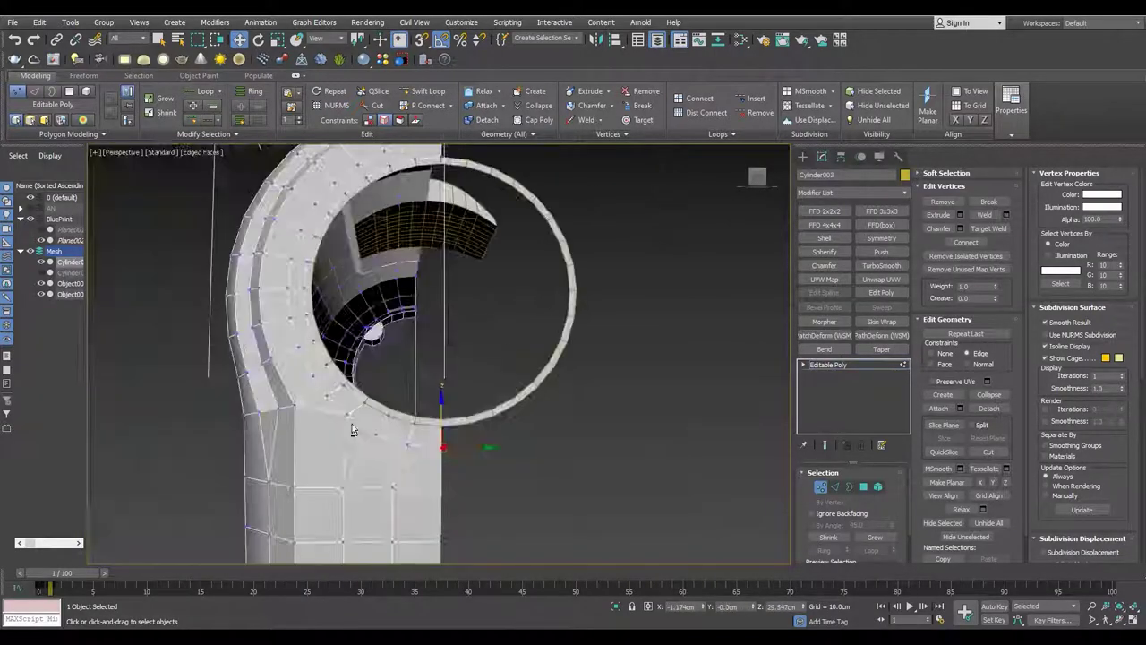
pyautogui.keyDown('alt'); pyautogui.moveTo(352, 424); pyautogui.dragTo(322, 376, button='middle'); pyautogui.keyUp('alt')
pyautogui.scroll(-3, 323, 376)
pyautogui.press('F3')
pyautogui.scroll(8, 380, 427)
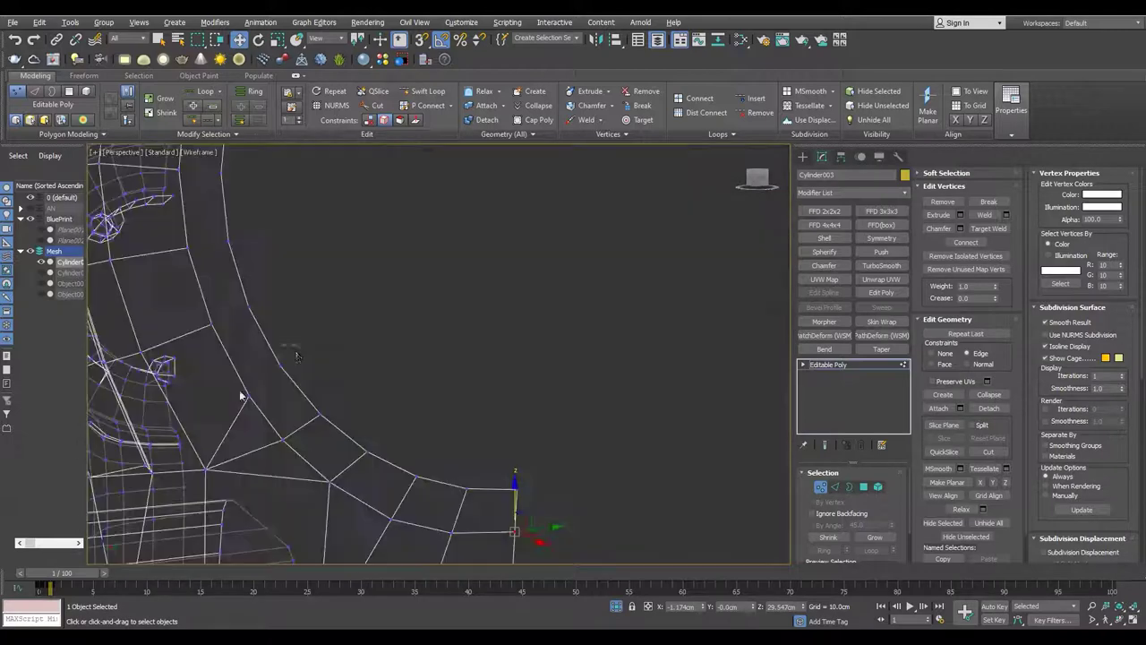
pyautogui.moveTo(400, 263)
pyautogui.keyDown('alt'); pyautogui.mouseDown(button='middle')
pyautogui.moveTo(348, 355)
pyautogui.moveTo(430, 418)
pyautogui.moveTo(374, 414)
pyautogui.mouseUp(button='middle'); pyautogui.keyUp('alt')
pyautogui.press('F3')
pyautogui.scroll(-5, 481, 333)
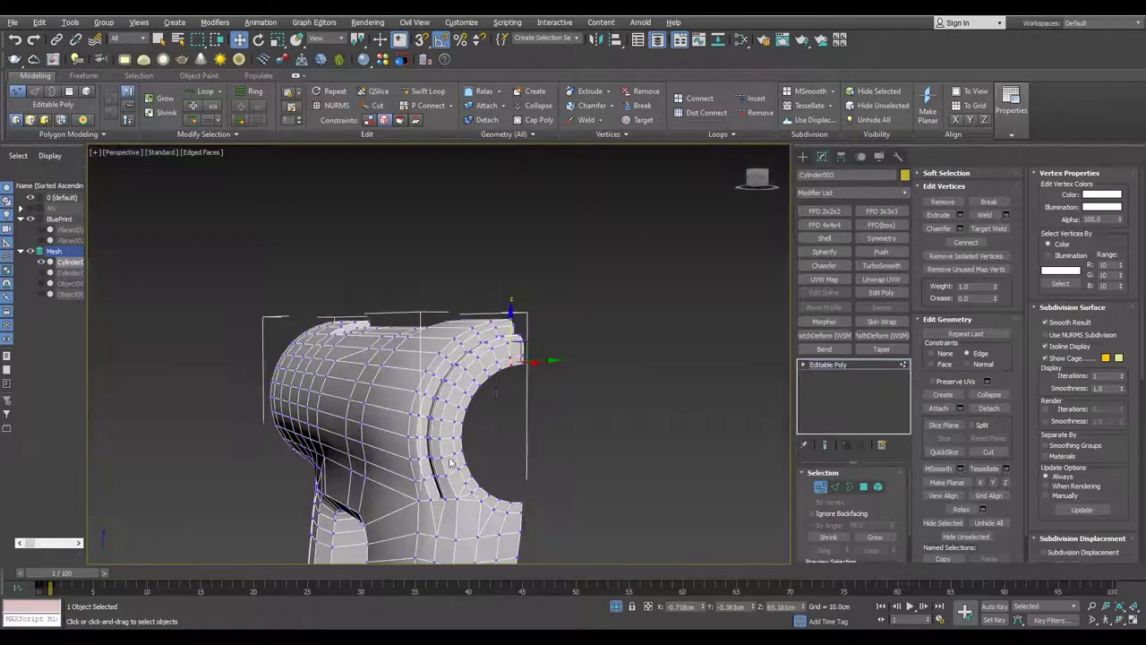
pyautogui.keyDown('alt'); pyautogui.moveTo(481, 333); pyautogui.dragTo(475, 372, button='middle'); pyautogui.keyUp('alt')
pyautogui.click(881, 238)
pyautogui.click(832, 508)
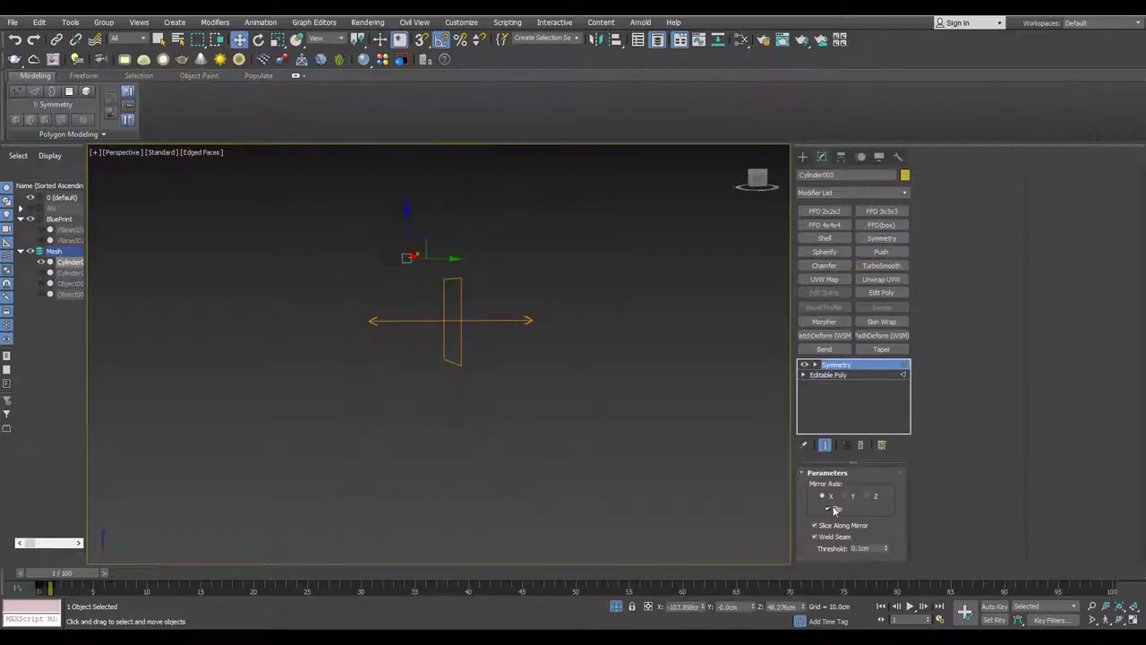
# - Return to the Editable Poly level beneath the Symmetry modifier with edges shown
pyautogui.press('F4')
pyautogui.hotkey('ctrl', 'd')
pyautogui.click(476, 360)
pyautogui.press('F4')
pyautogui.scroll(5, 453, 362)
pyautogui.scroll(5, 417, 376)
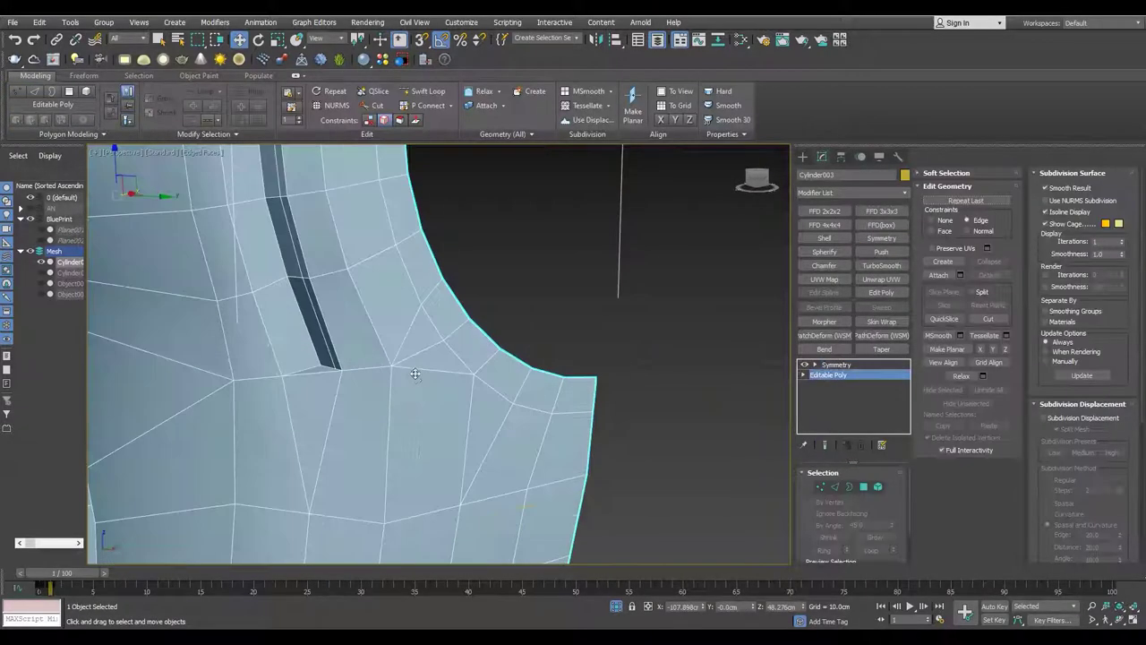
# - Bevel the hole-rim face loop inward about -0.394cm with zero outline
pyautogui.press('4')
pyautogui.click(399, 269)
pyautogui.scroll(-3, 412, 359)
pyautogui.keyDown('shift'); pyautogui.click(422, 422); pyautogui.keyUp('shift')
pyautogui.moveTo(421, 422); pyautogui.dragTo(394, 317, button='middle')
pyautogui.moveTo(479, 257)
pyautogui.keyDown('alt'); pyautogui.mouseDown(button='middle')
pyautogui.moveTo(359, 312)
pyautogui.moveTo(410, 287)
pyautogui.moveTo(313, 310)
pyautogui.mouseUp(button='middle'); pyautogui.keyUp('alt')
pyautogui.hotkey('ctrl', 'shift', 'b')
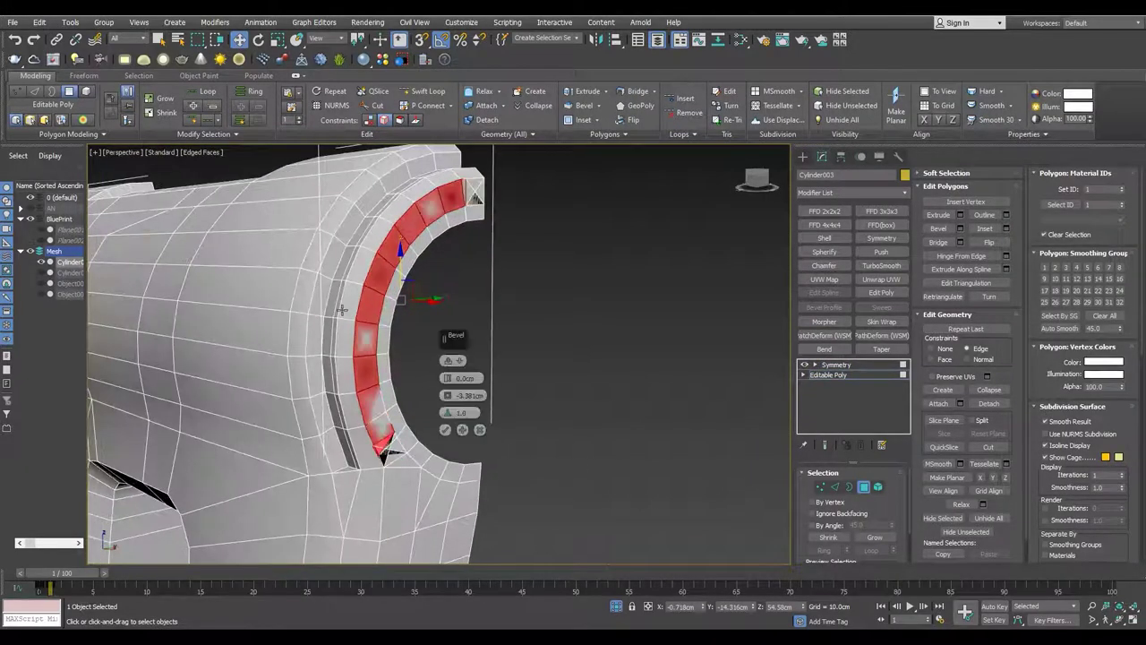
pyautogui.moveTo(457, 378); pyautogui.dragTo(457, 381)
pyautogui.rightClick(449, 394)
pyautogui.click(445, 431)
# - Bevel the inner-rim face loop with a slightly shrunk outline to form an inset band
pyautogui.keyDown('alt'); pyautogui.moveTo(445, 431); pyautogui.dragTo(472, 380, button='middle'); pyautogui.keyUp('alt')
pyautogui.press('2')
pyautogui.scroll(2, 472, 380)
pyautogui.scroll(3, 366, 361)
pyautogui.moveTo(359, 417)
pyautogui.keyDown('alt'); pyautogui.mouseDown(button='middle')
pyautogui.moveTo(320, 406)
pyautogui.moveTo(345, 426)
pyautogui.moveTo(377, 392)
pyautogui.moveTo(367, 422)
pyautogui.mouseUp(button='middle'); pyautogui.keyUp('alt')
pyautogui.scroll(2, 346, 425)
pyautogui.press('4')
pyautogui.keyDown('shift'); pyautogui.click(379, 397); pyautogui.keyUp('shift')
pyautogui.hotkey('shift', 'ctrl', 'b')
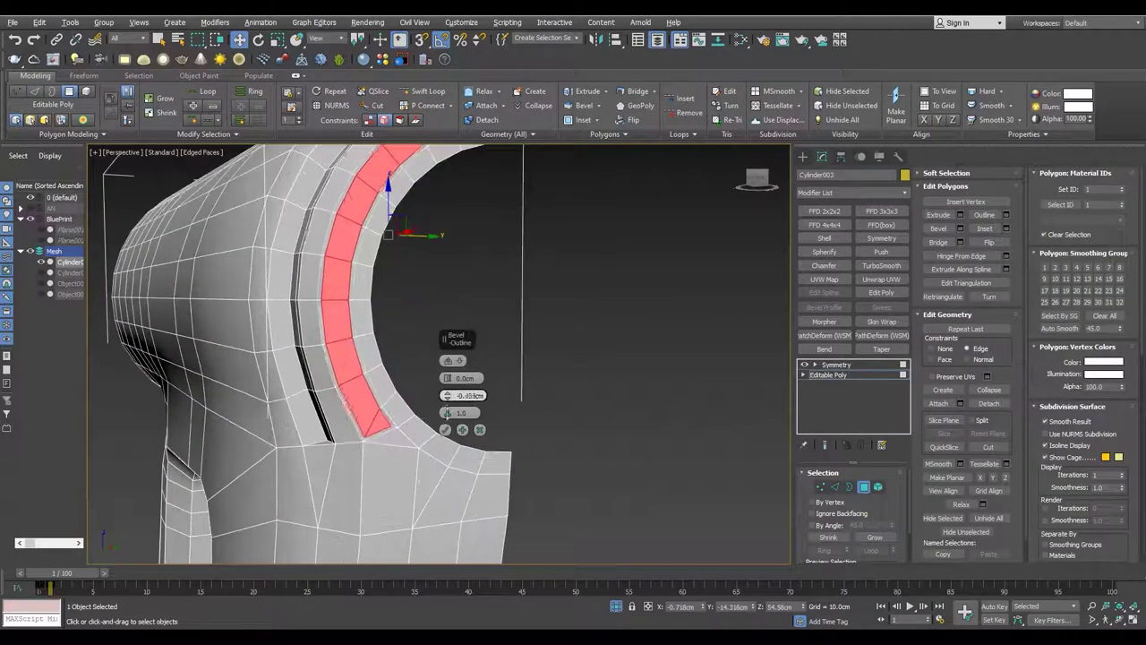
pyautogui.keyDown('alt'); pyautogui.moveTo(446, 412); pyautogui.dragTo(394, 409, button='middle'); pyautogui.keyUp('alt')
pyautogui.keyDown('alt'); pyautogui.moveTo(310, 350); pyautogui.dragTo(448, 340, button='middle'); pyautogui.keyUp('alt')
pyautogui.rightClick(447, 378)
pyautogui.keyDown('alt'); pyautogui.moveTo(459, 421); pyautogui.dragTo(346, 412, button='middle'); pyautogui.keyUp('alt')
pyautogui.click(445, 429)
pyautogui.press('2')
pyautogui.scroll(-2, 345, 413)
pyautogui.scroll(-2, 412, 462)
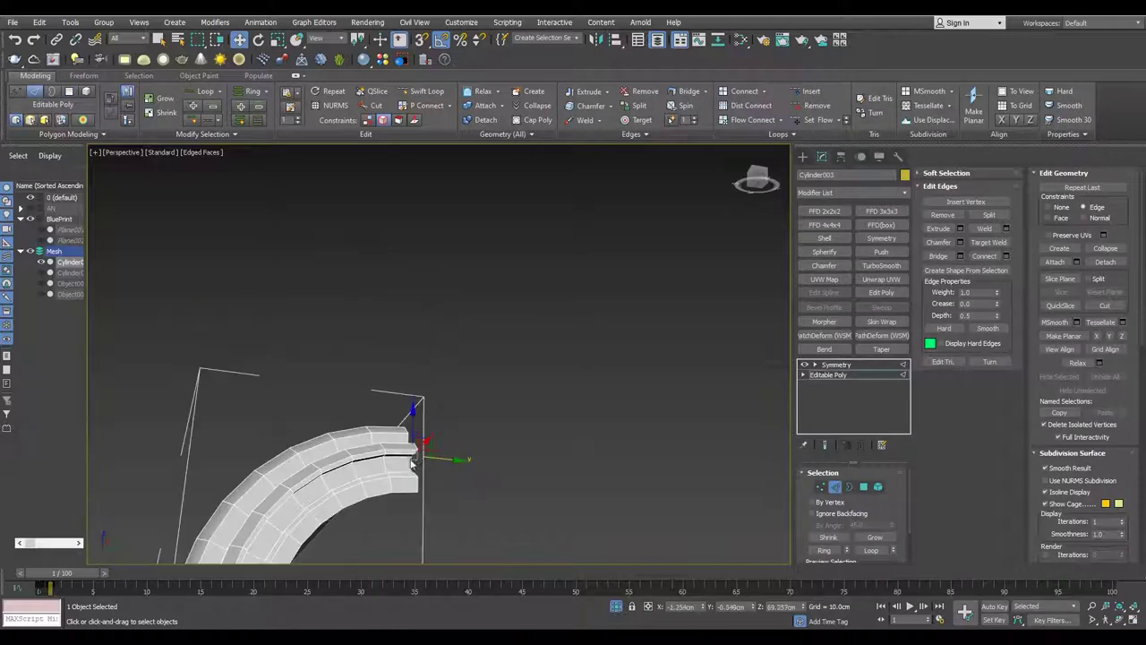
# - Zoom and orbit in close on the beveled front rim, picking rim vertices and edges
pyautogui.scroll(3, 417, 452)
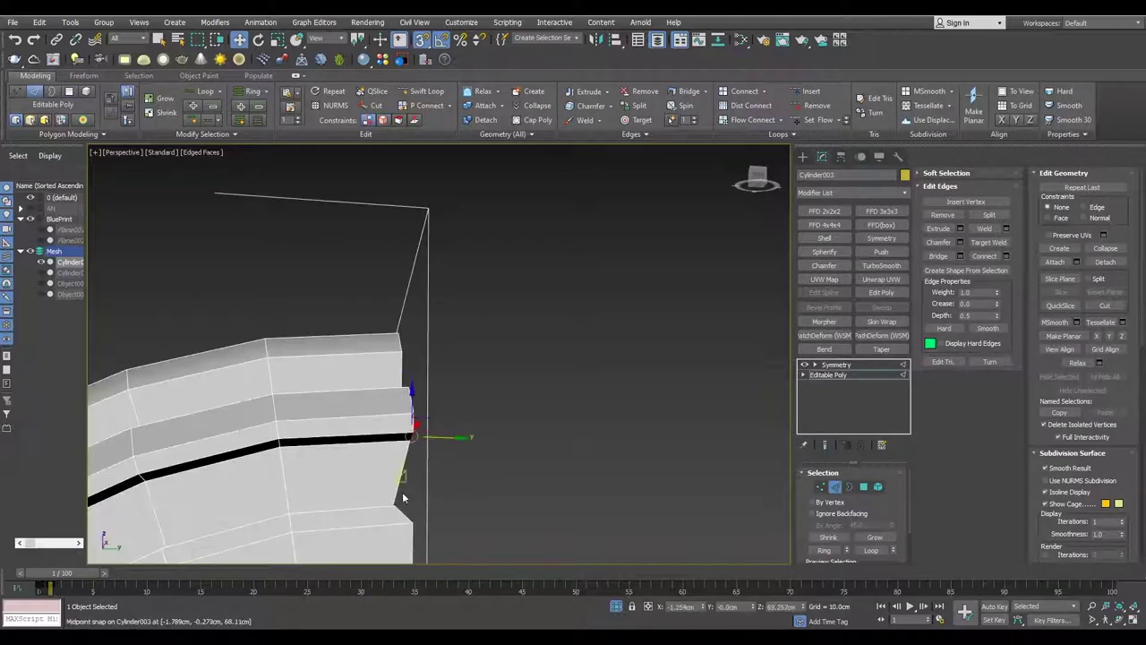
pyautogui.press('1')
pyautogui.keyDown('alt'); pyautogui.moveTo(397, 499); pyautogui.dragTo(419, 436, button='middle'); pyautogui.keyUp('alt')
pyautogui.keyDown('alt'); pyautogui.moveTo(420, 504); pyautogui.dragTo(335, 440, button='middle'); pyautogui.keyUp('alt')
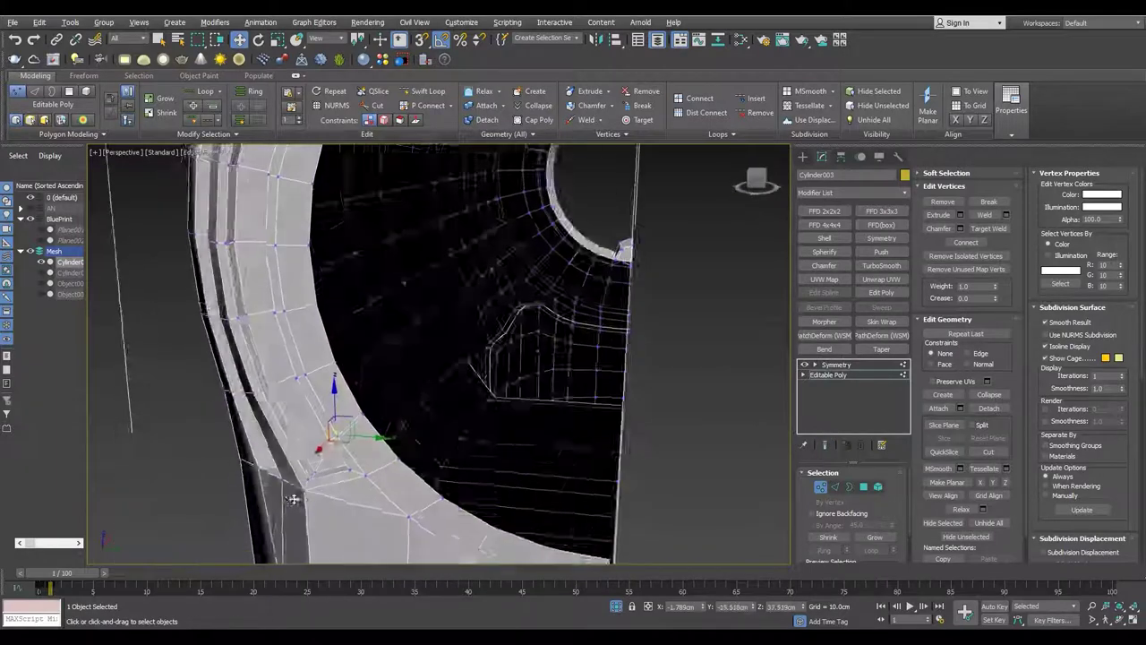
pyautogui.keyDown('alt'); pyautogui.moveTo(335, 439); pyautogui.dragTo(351, 498, button='middle'); pyautogui.keyUp('alt')
pyautogui.scroll(5, 327, 203)
pyautogui.keyDown('ctrl'); pyautogui.click(389, 348); pyautogui.keyUp('ctrl')
pyautogui.keyDown('alt'); pyautogui.moveTo(389, 347); pyautogui.dragTo(392, 409, button='middle'); pyautogui.keyUp('alt')
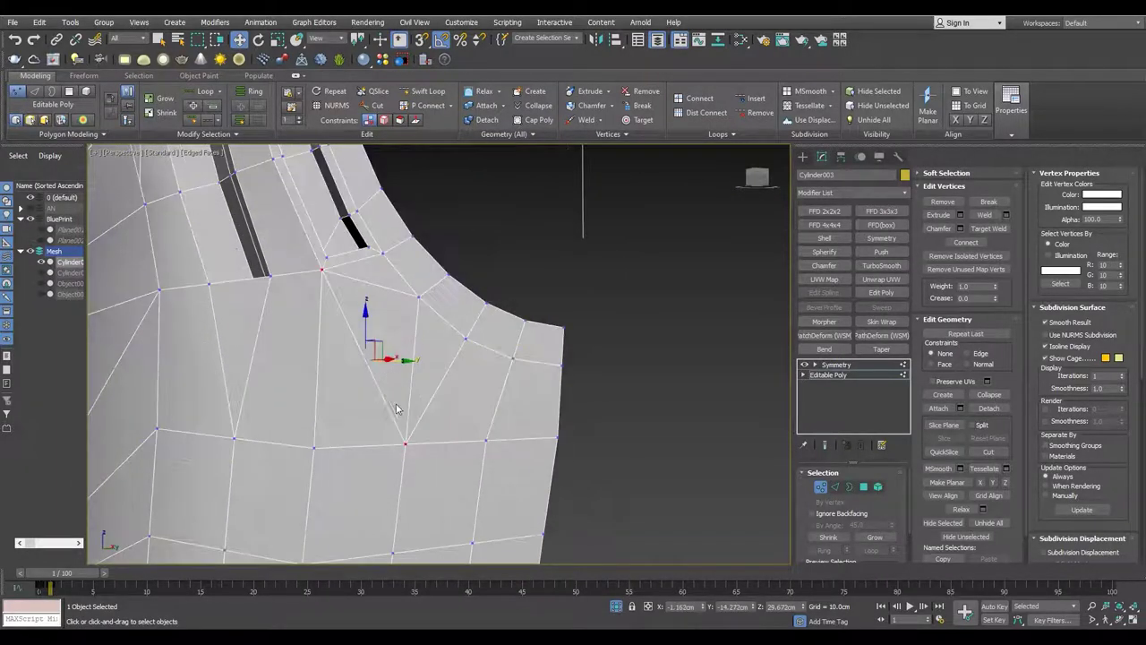
pyautogui.press('2')
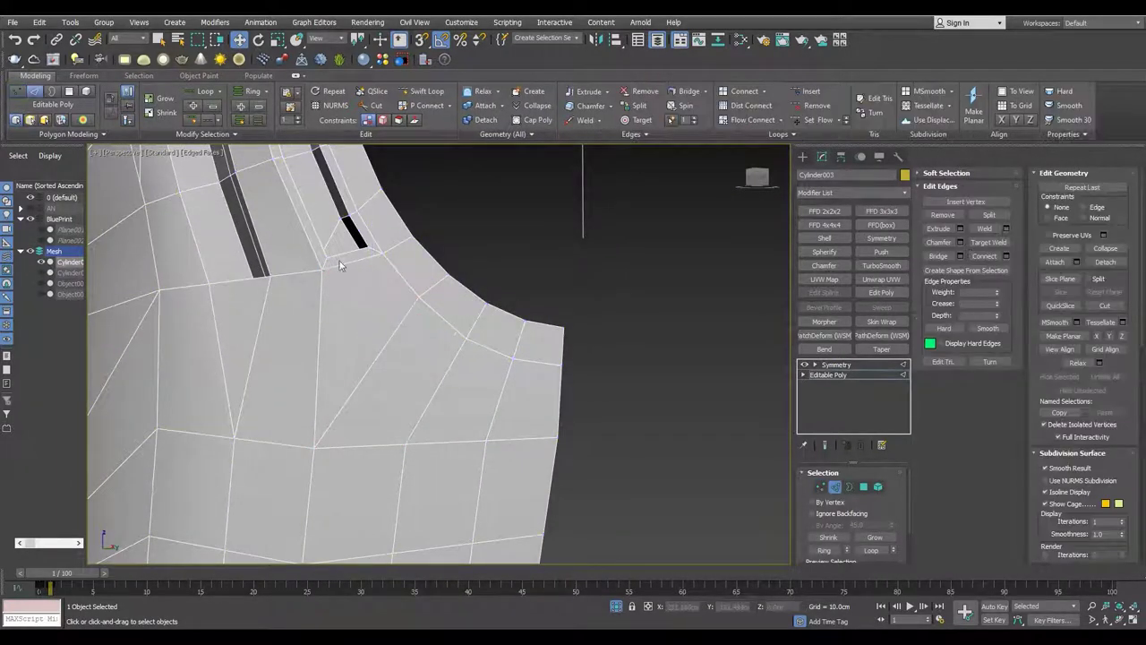
pyautogui.scroll(-3, 339, 261)
pyautogui.moveTo(357, 318)
pyautogui.keyDown('alt'); pyautogui.mouseDown(button='middle')
pyautogui.moveTo(343, 316)
pyautogui.moveTo(376, 322)
pyautogui.mouseUp(button='middle'); pyautogui.keyUp('alt')
# - Check the mirrored front ring at the Symmetry level, switching between edge and border selection
pyautogui.press('2')
pyautogui.click(429, 305)
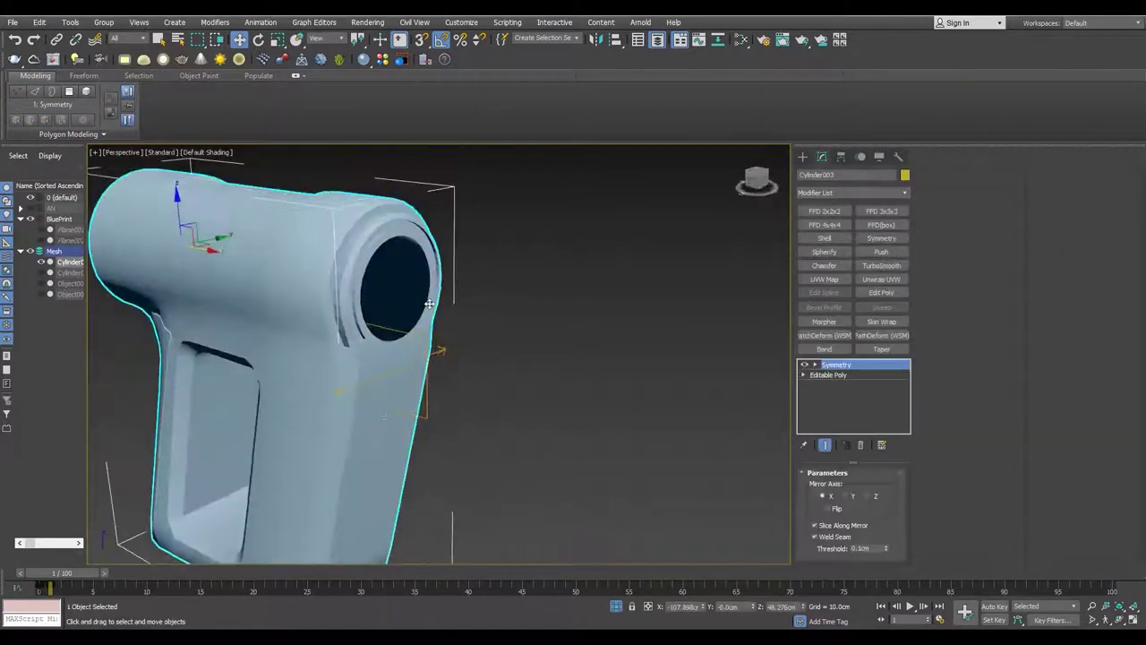
pyautogui.scroll(3, 429, 304)
pyautogui.press('3')
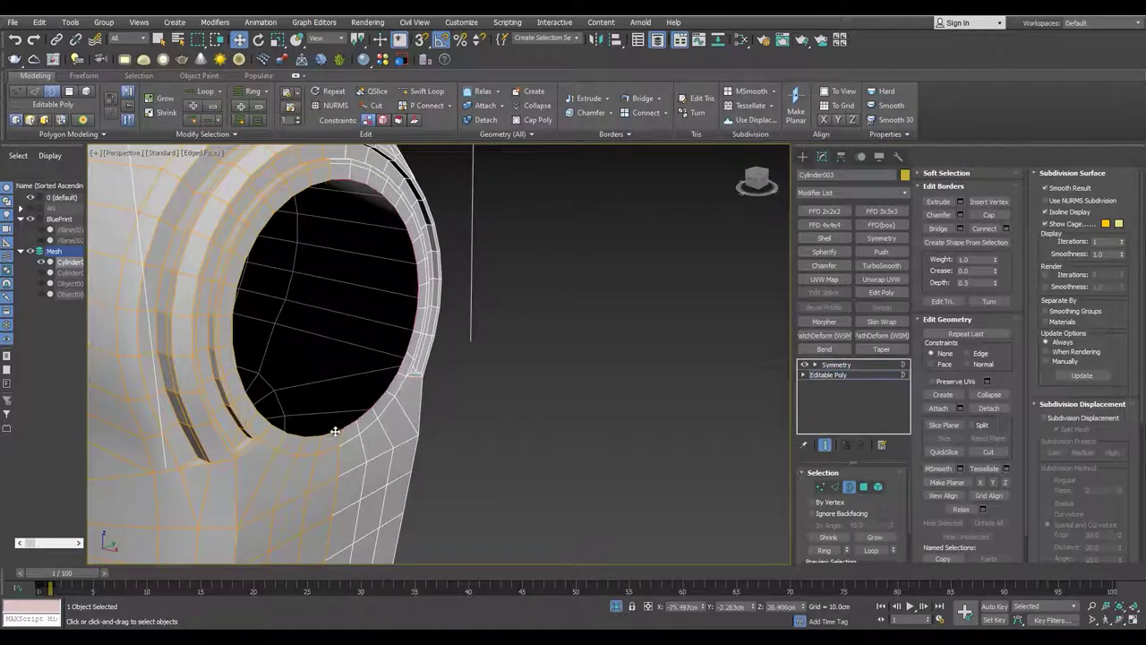
pyautogui.press('2')
pyautogui.moveTo(757, 289)
pyautogui.keyDown('alt'); pyautogui.mouseDown(button='middle')
pyautogui.moveTo(456, 325)
pyautogui.moveTo(463, 441)
pyautogui.mouseUp(button='middle'); pyautogui.keyUp('alt')
pyautogui.press('w')
pyautogui.press('3')
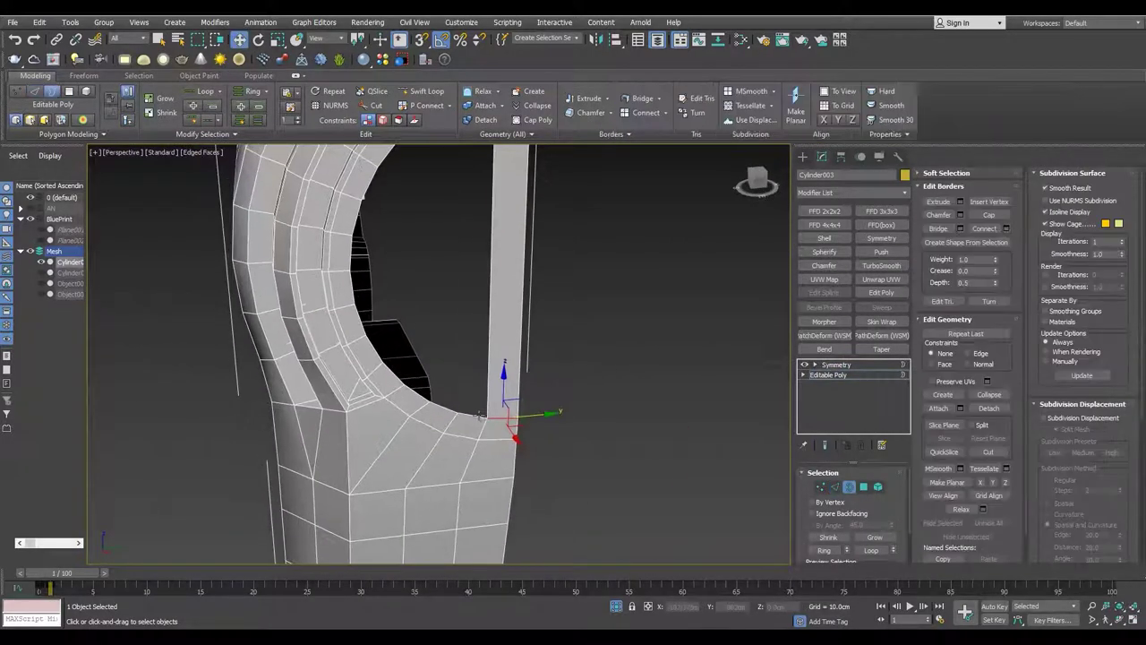
pyautogui.click(836, 364)
# - Turn on Edged Faces, select the round front cap face, and return to the stack top
pyautogui.press('F4')
pyautogui.keyDown('alt'); pyautogui.moveTo(515, 321); pyautogui.dragTo(570, 304, button='middle'); pyautogui.keyUp('alt')
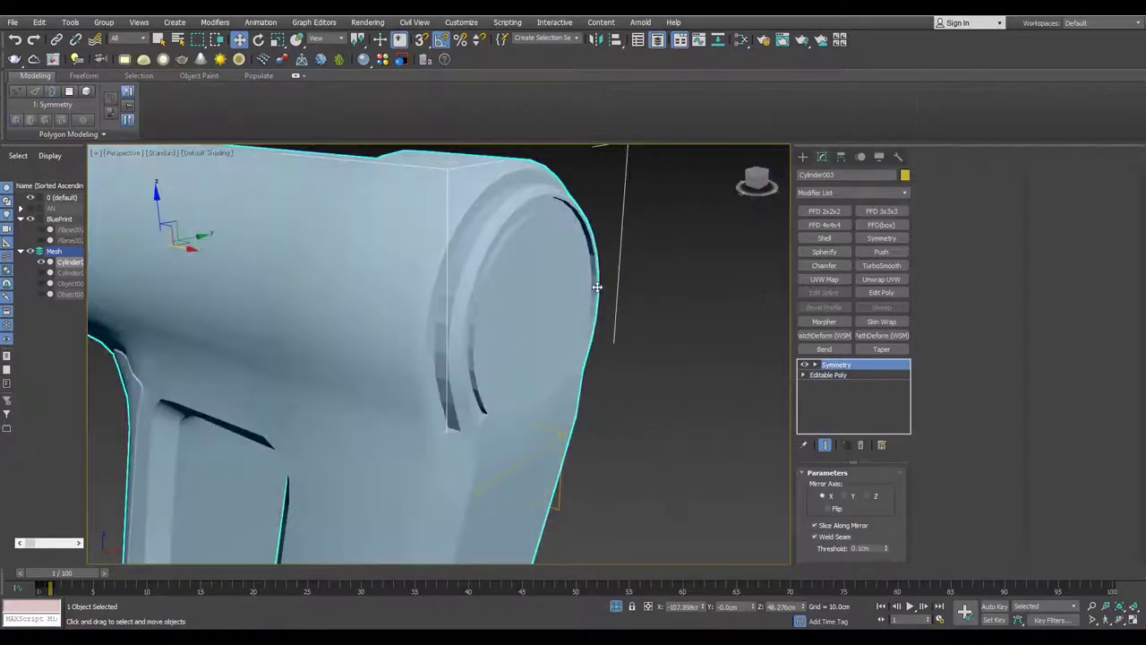
pyautogui.scroll(-3, 591, 287)
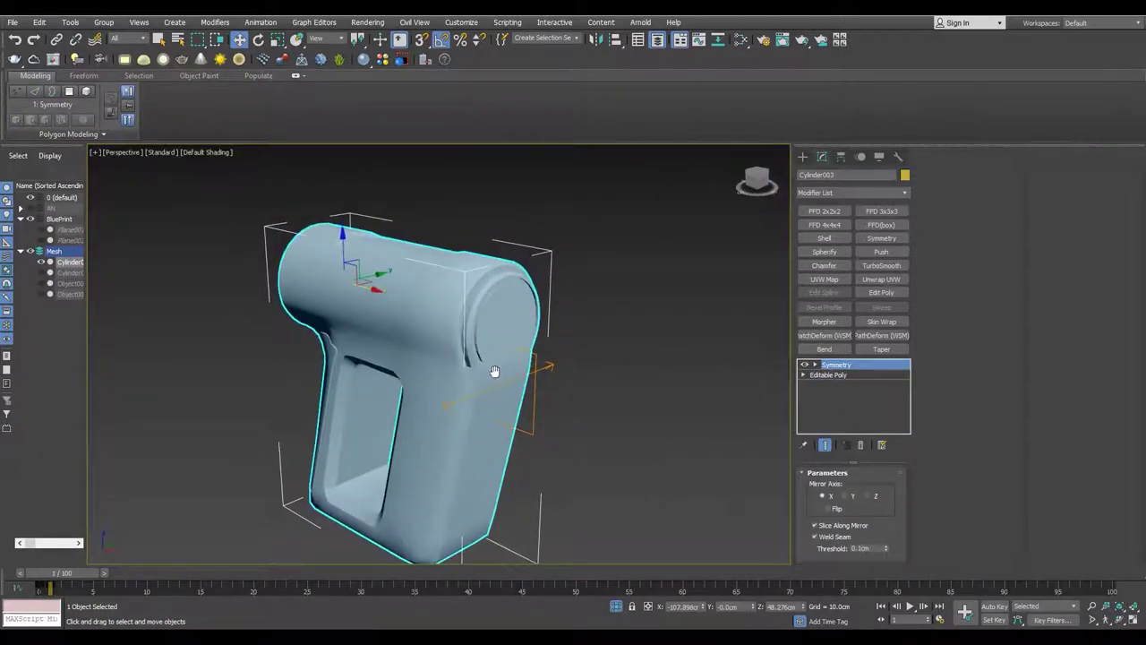
pyautogui.scroll(5, 498, 372)
pyautogui.press('F4')
pyautogui.click(828, 374)
pyautogui.click(429, 295)
pyautogui.click(836, 364)
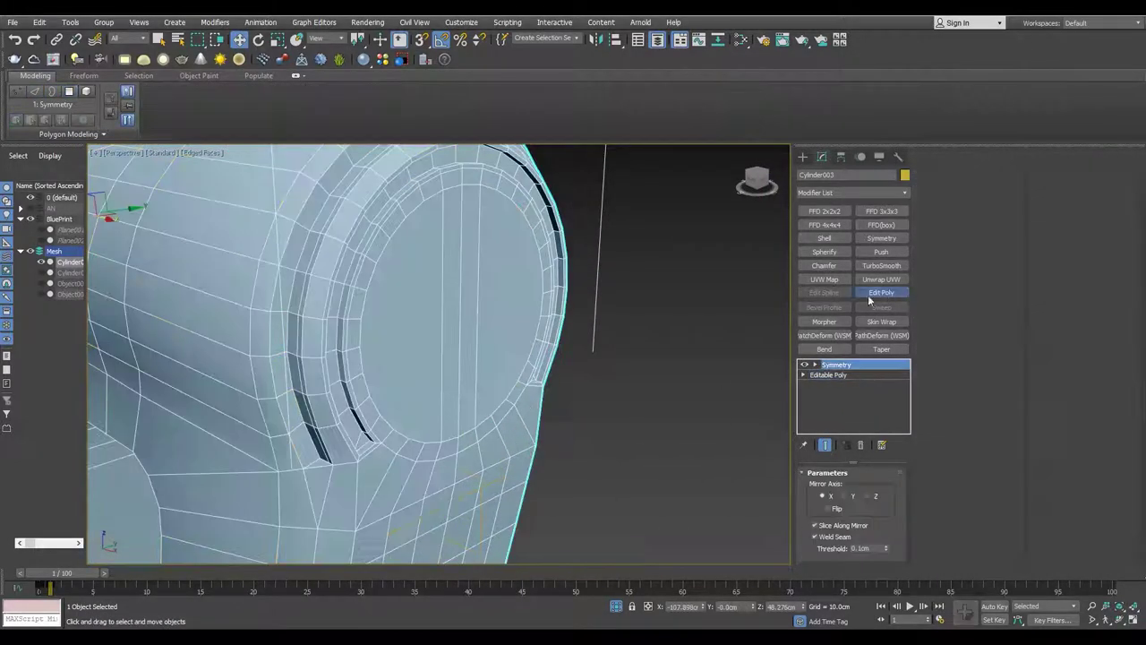
# - Add Edit Poly, detach the cap face as Object003, and scale it to 70%
pyautogui.click(867, 295)
pyautogui.press('Return')
pyautogui.click(400, 400)
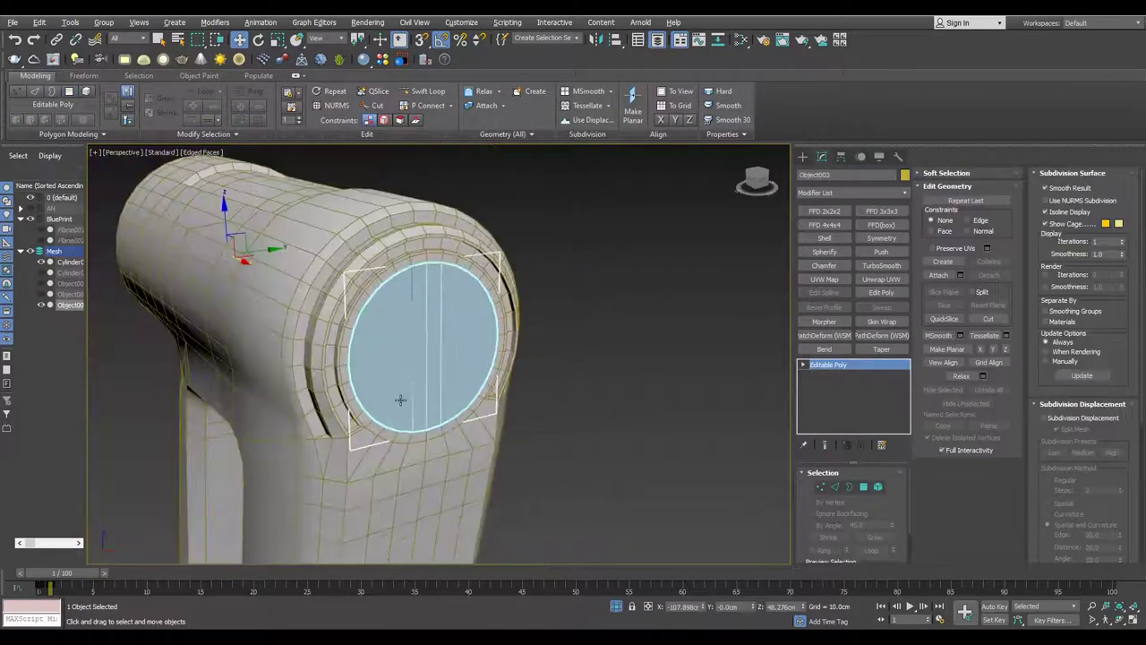
pyautogui.scroll(3, 413, 355)
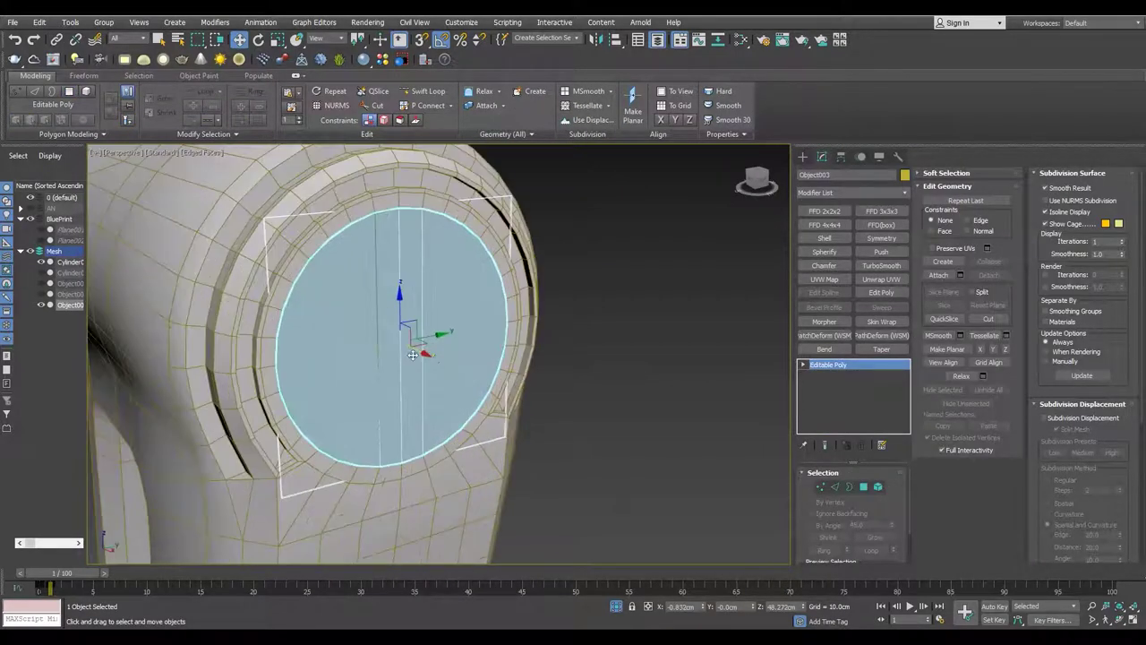
pyautogui.moveTo(403, 341); pyautogui.dragTo(407, 363)
# - In the Front view, Shift-drag the cap's border forward to extrude the chuck cylinder
pyautogui.press('f')
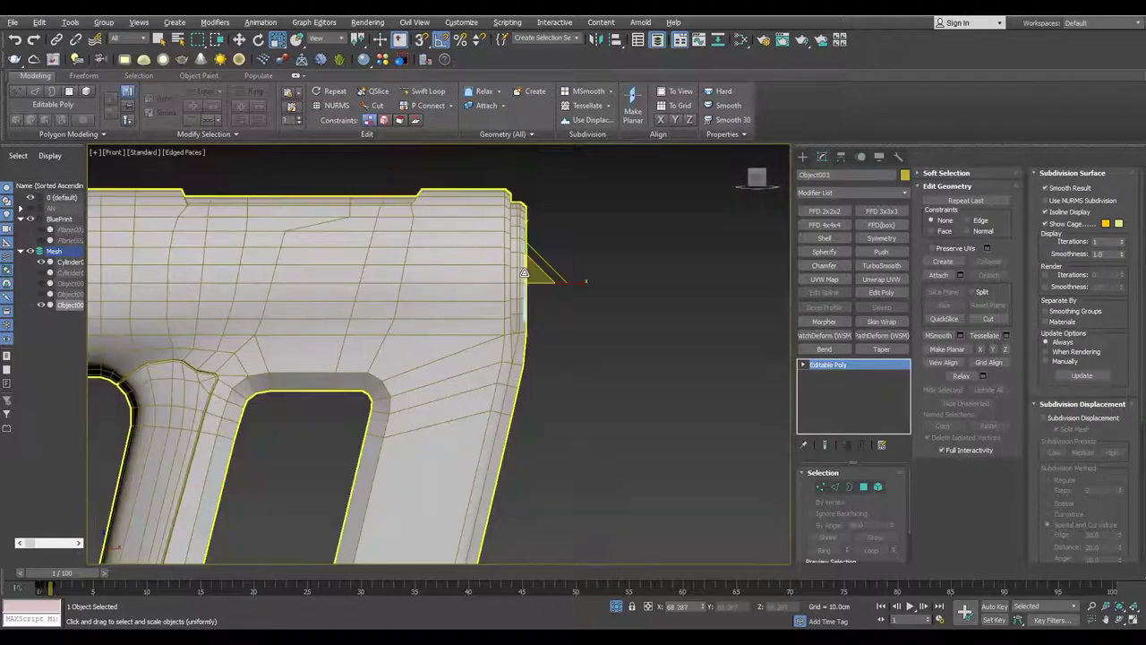
pyautogui.scroll(2, 441, 335)
pyautogui.press('e')
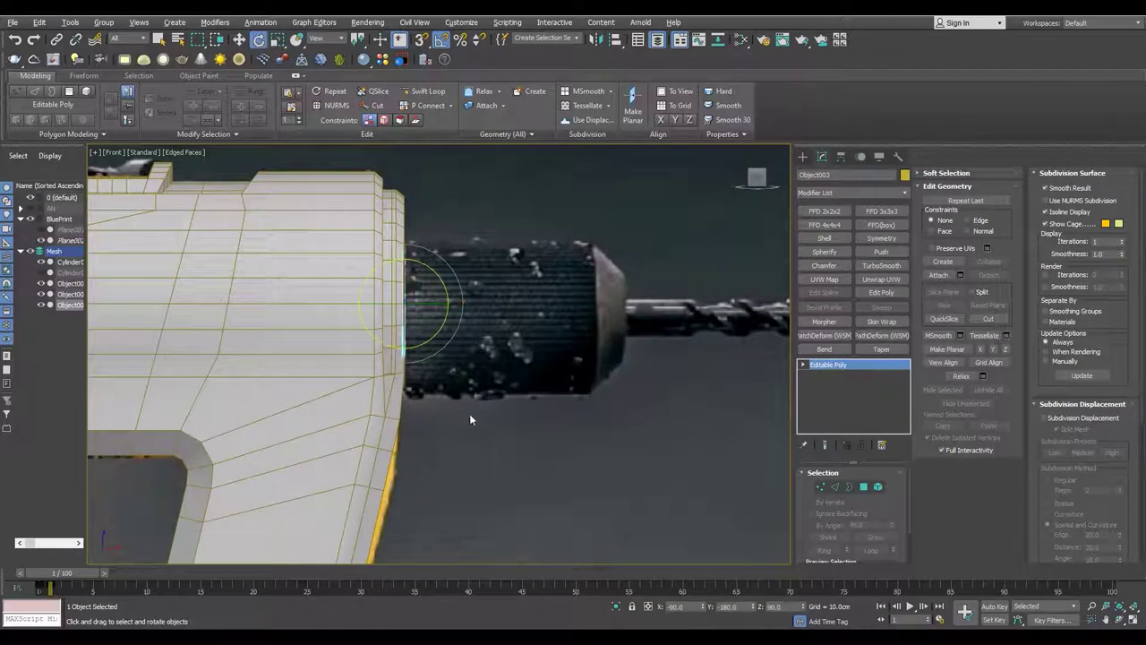
pyautogui.press('3')
pyautogui.press('w')
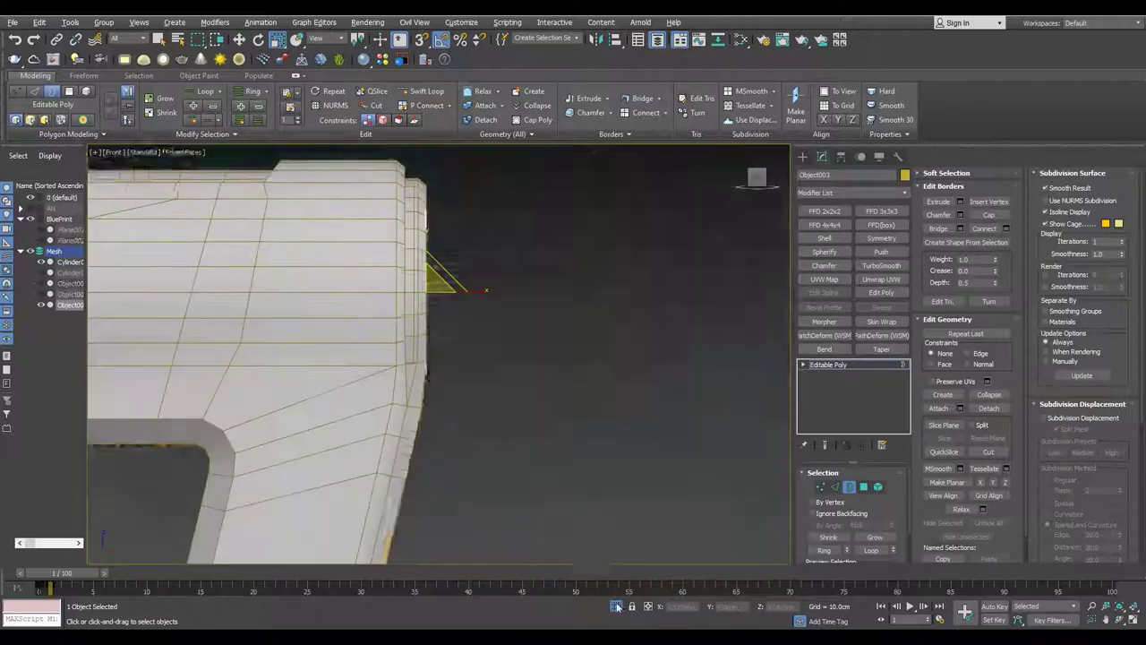
pyautogui.keyDown('shift'); pyautogui.moveTo(461, 291); pyautogui.dragTo(644, 296); pyautogui.keyUp('shift')
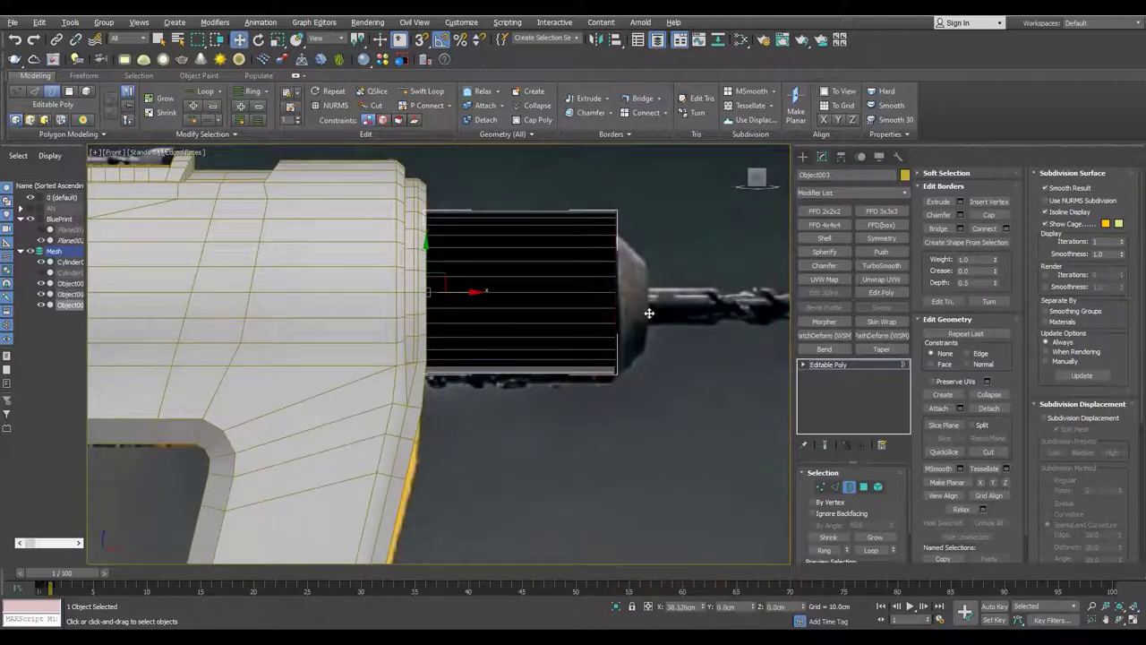
pyautogui.press('4')
pyautogui.click(828, 365)
pyautogui.scroll(2, 506, 317)
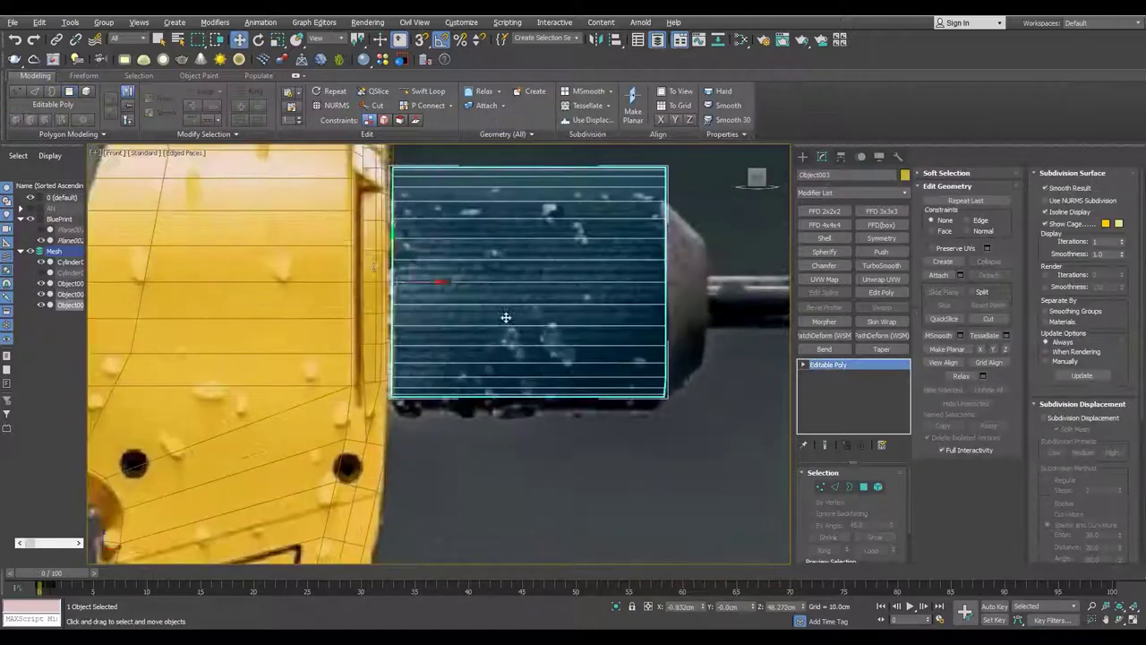
pyautogui.moveTo(405, 266); pyautogui.dragTo(368, 287, button='middle')
# - Scale the chuck down and select its front-end vertices to taper the tip
pyautogui.press('3')
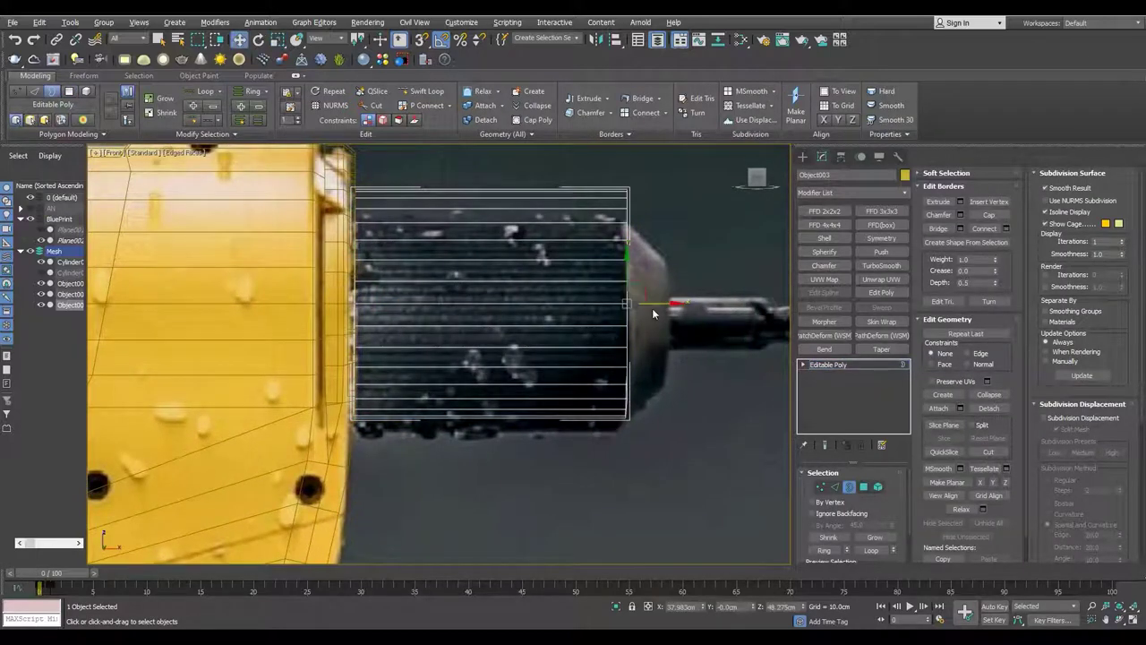
pyautogui.press('6')
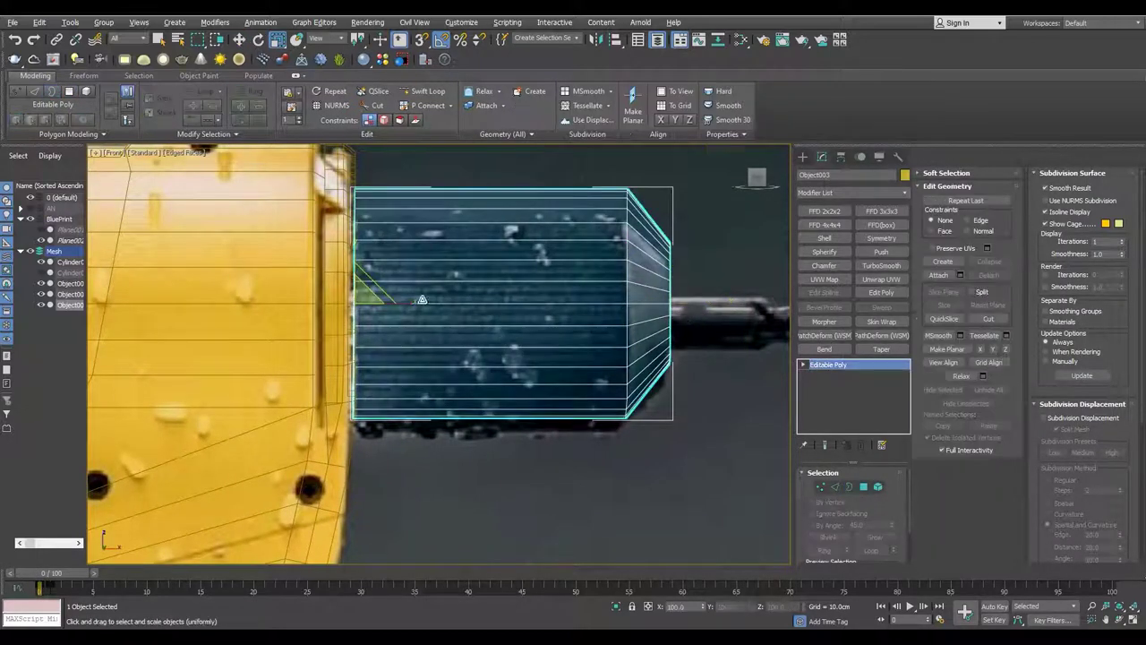
pyautogui.moveTo(367, 296); pyautogui.dragTo(362, 302)
pyautogui.press('1')
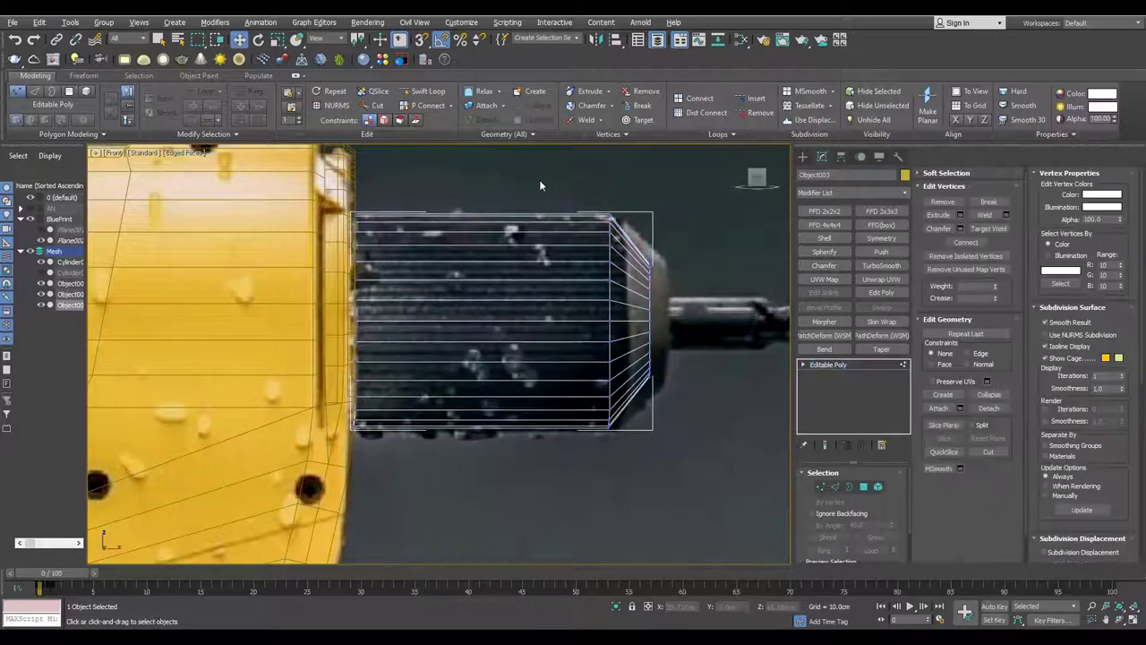
pyautogui.moveTo(598, 183); pyautogui.dragTo(675, 434)
pyautogui.hotkey('alt', 'w')
pyautogui.hotkey('alt', 'w')
pyautogui.keyDown('alt'); pyautogui.moveTo(675, 434); pyautogui.dragTo(346, 420, button='middle'); pyautogui.keyUp('alt')
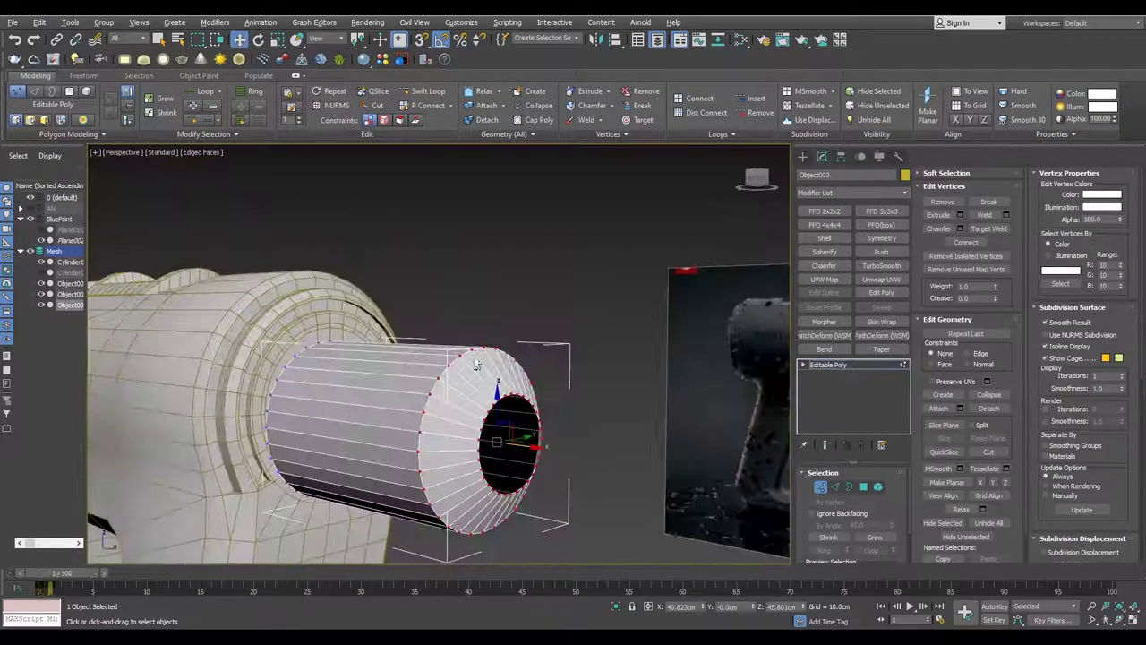
pyautogui.press('6')
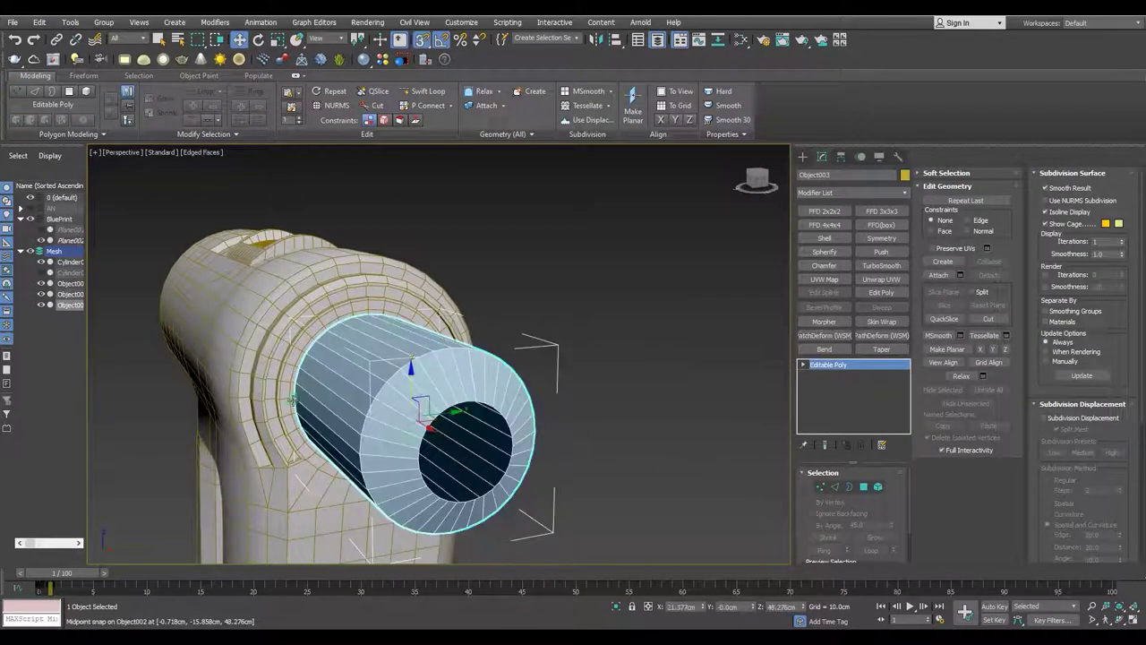
pyautogui.keyDown('alt'); pyautogui.moveTo(345, 420); pyautogui.dragTo(387, 407, button='middle'); pyautogui.keyUp('alt')
pyautogui.press('f')
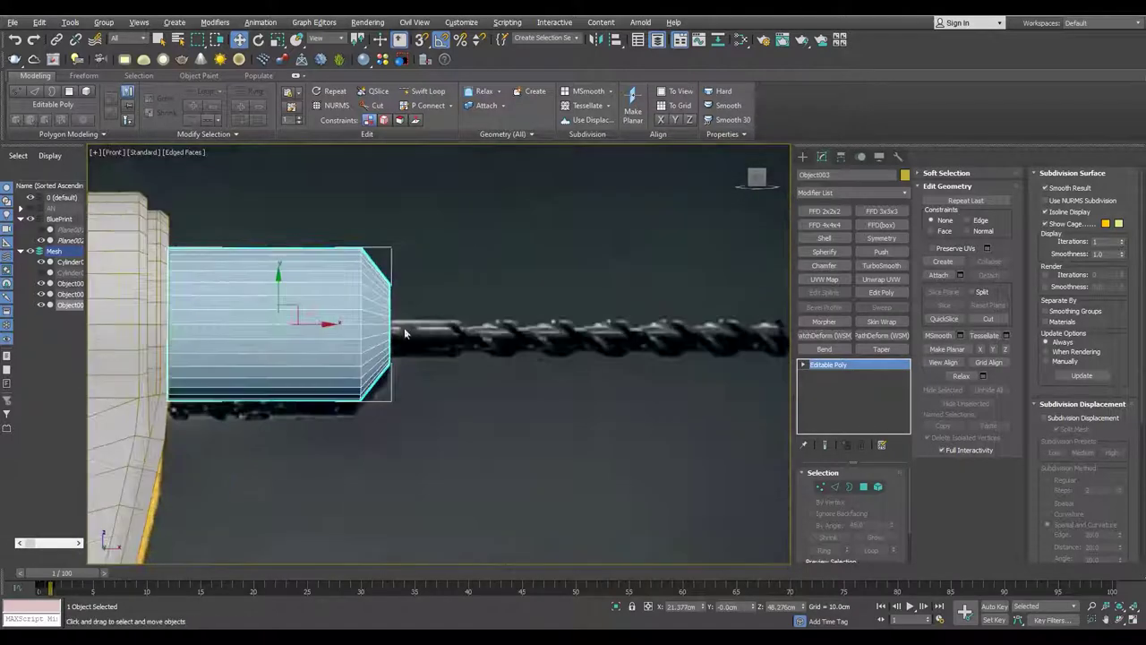
pyautogui.press('p')
# - Select the hole border at the chuck's tip and frame the view on it
pyautogui.press('3')
pyautogui.click(457, 455)
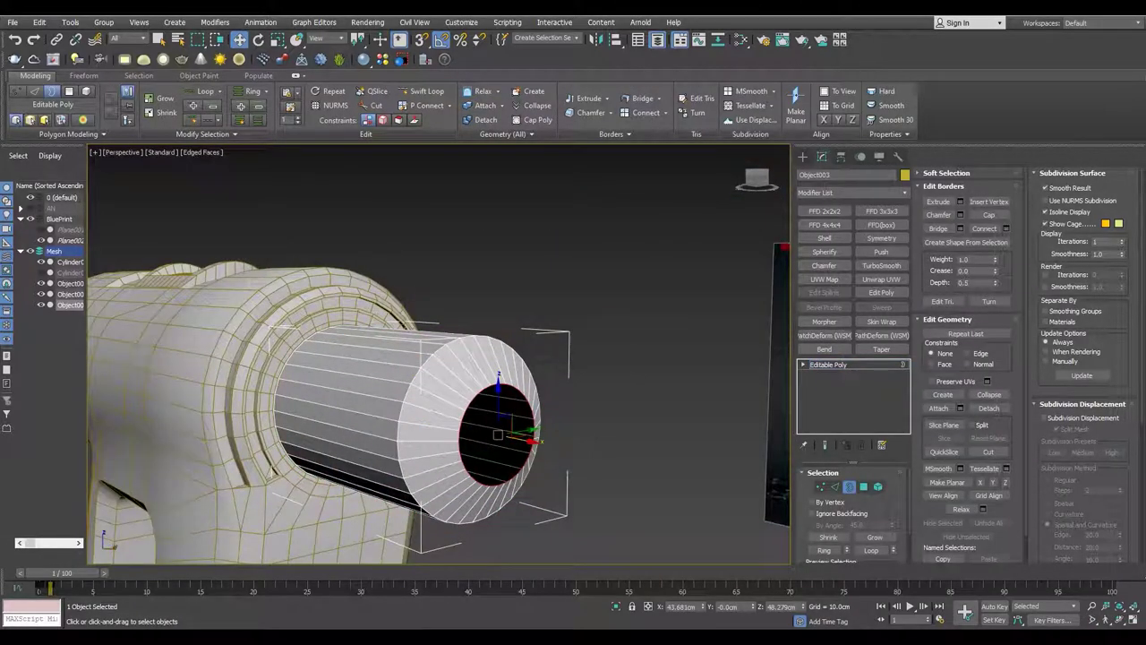
pyautogui.scroll(4, 499, 435)
pyautogui.press('r')
pyautogui.moveTo(499, 435); pyautogui.dragTo(374, 331, button='middle')
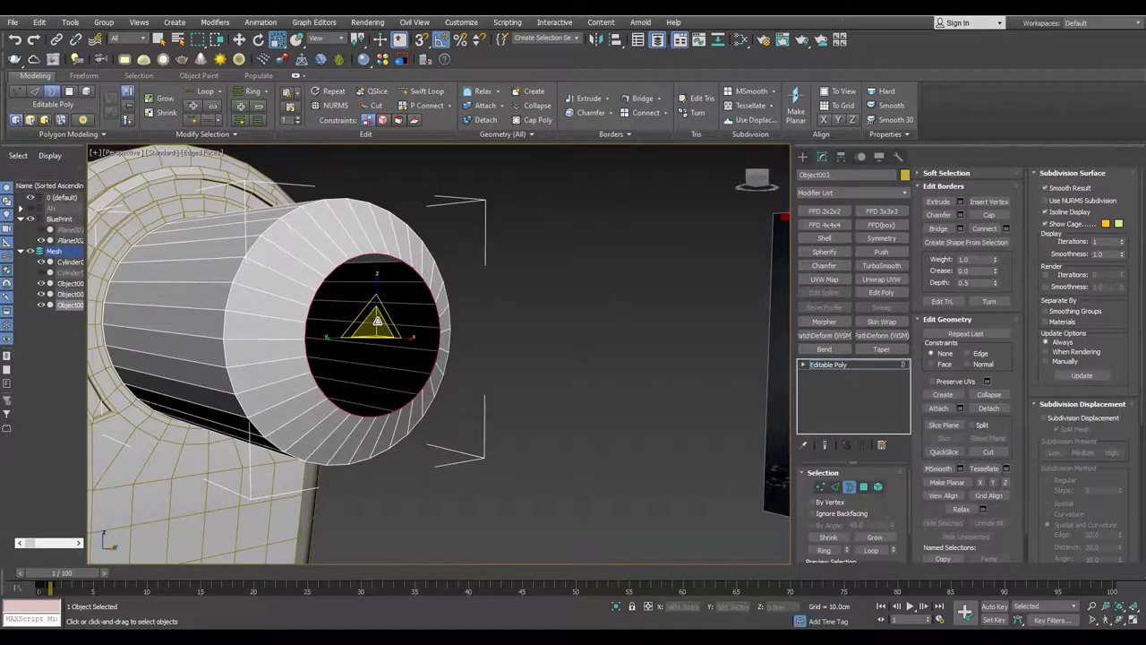
pyautogui.keyDown('alt'); pyautogui.moveTo(389, 337); pyautogui.dragTo(405, 357, button='middle'); pyautogui.keyUp('alt')
pyautogui.press('w')
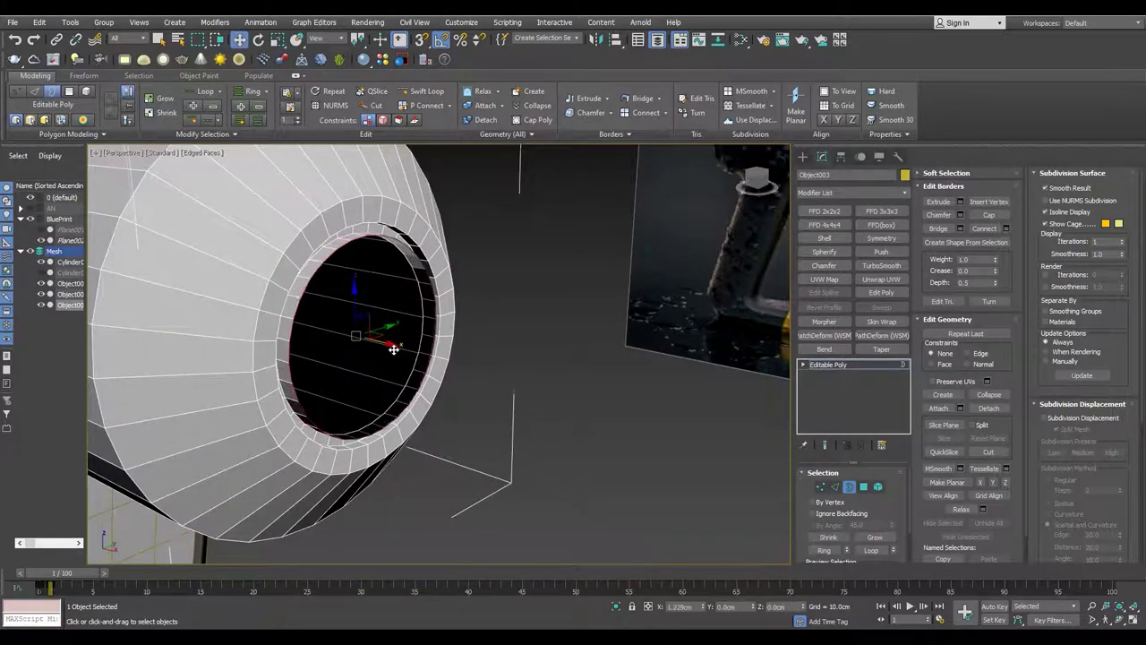
pyautogui.moveTo(371, 360)
pyautogui.keyDown('alt'); pyautogui.mouseDown(button='middle')
pyautogui.moveTo(416, 357)
pyautogui.moveTo(350, 271)
pyautogui.mouseUp(button='middle'); pyautogui.keyUp('alt')
pyautogui.press('2')
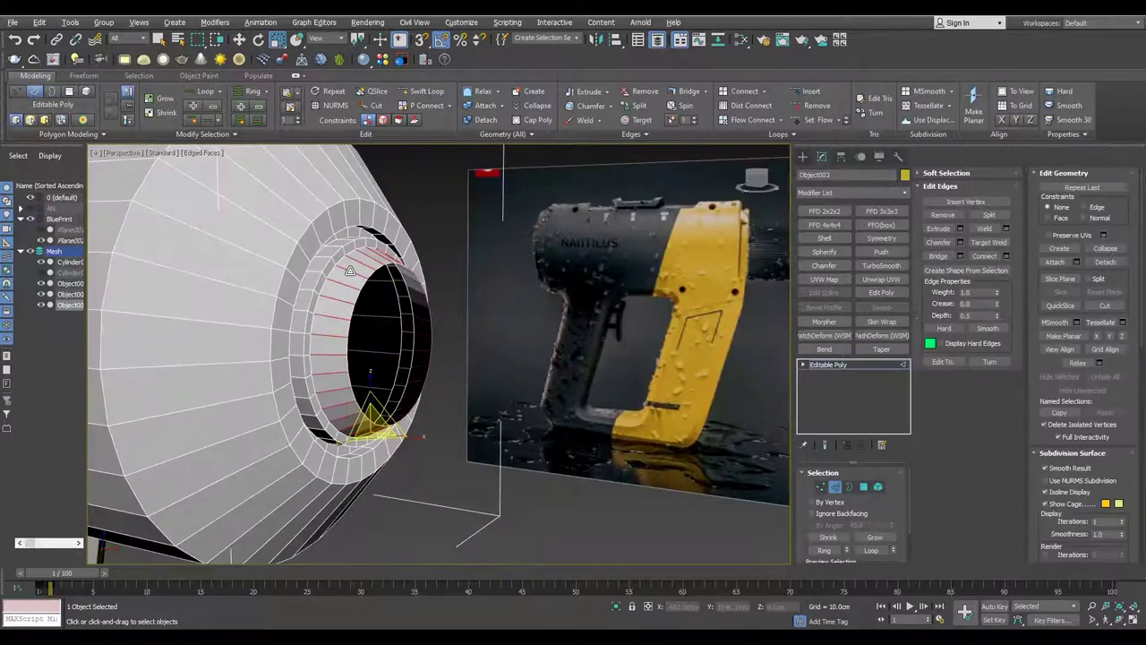
pyautogui.press('3')
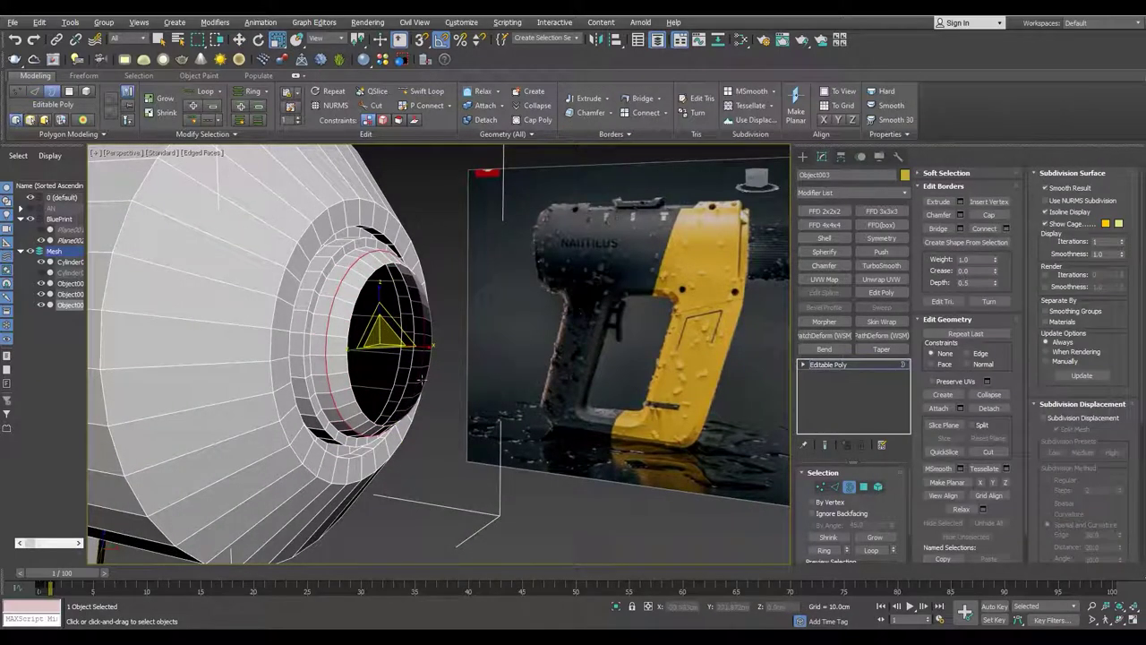
pyautogui.keyDown('alt'); pyautogui.moveTo(420, 380); pyautogui.dragTo(394, 376, button='middle'); pyautogui.keyUp('alt')
pyautogui.scroll(-5, 372, 330)
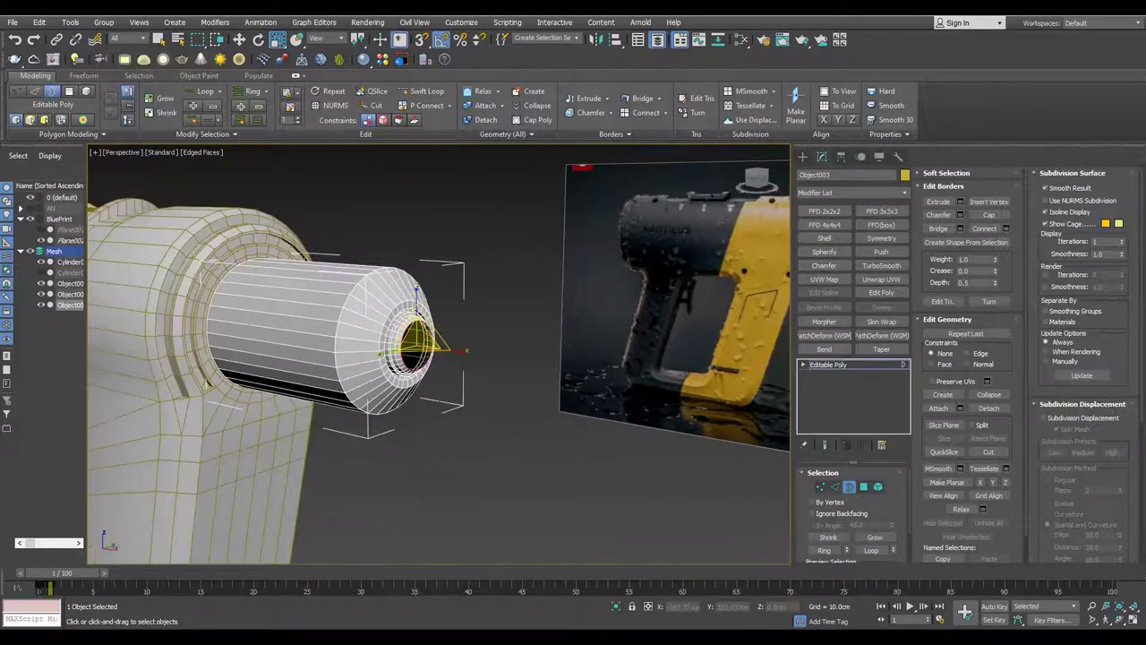
pyautogui.press('z')
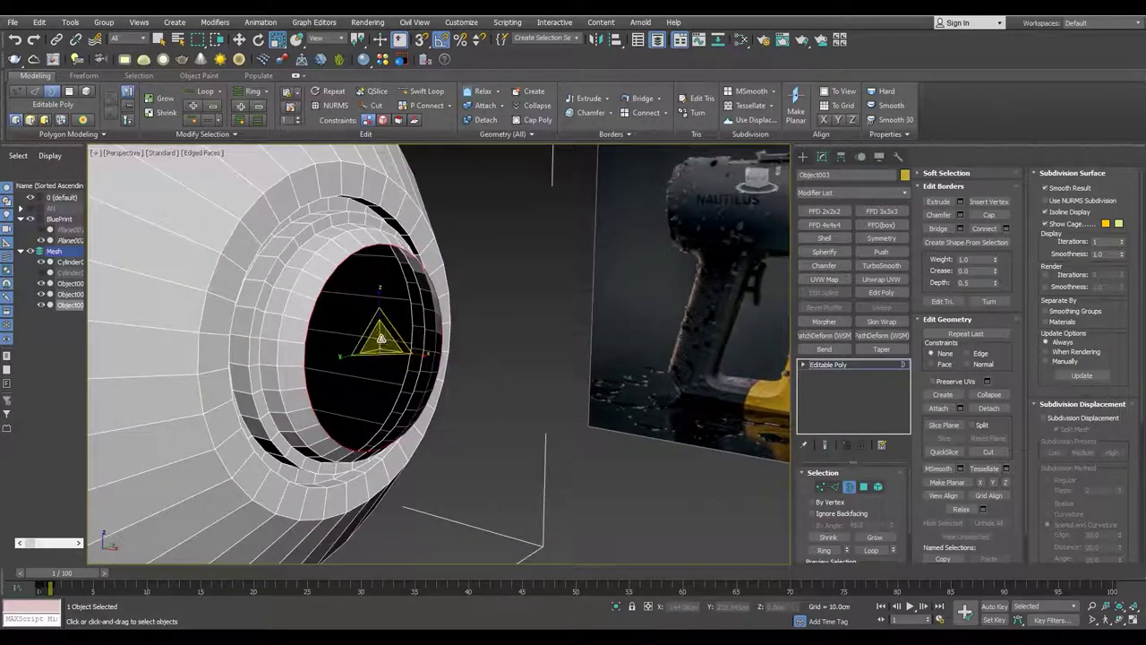
pyautogui.keyDown('alt'); pyautogui.moveTo(386, 394); pyautogui.dragTo(392, 367, button='middle'); pyautogui.keyUp('alt')
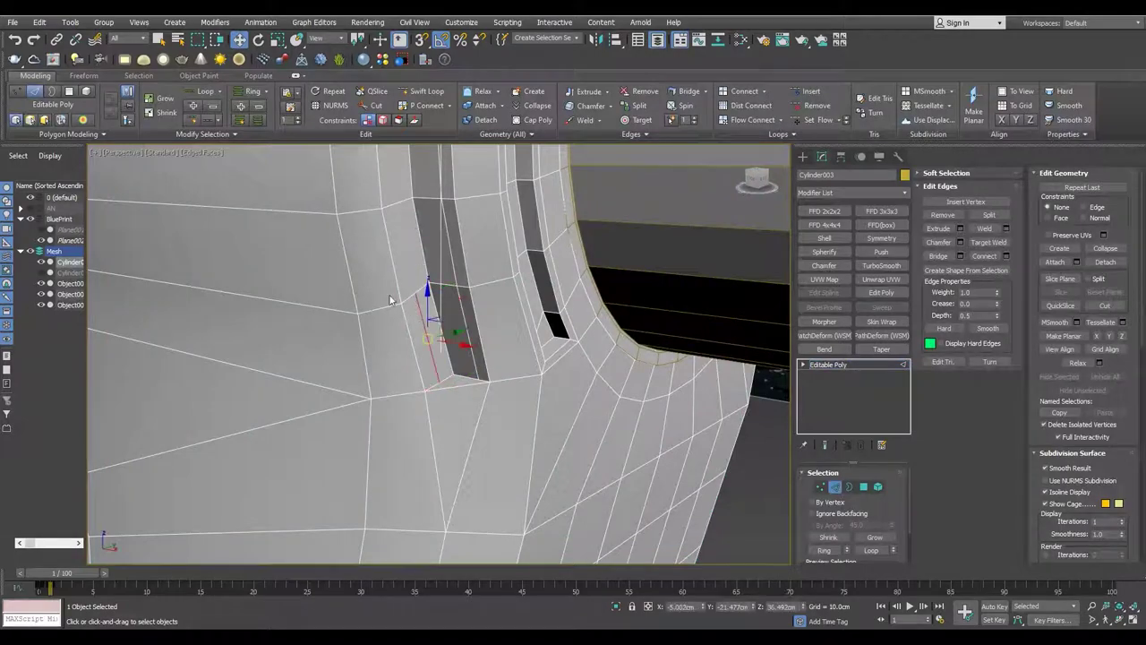
# - Select the faces beside the front vent and delete the small triangular face
pyautogui.keyDown('alt'); pyautogui.moveTo(408, 295); pyautogui.dragTo(584, 386, button='middle'); pyautogui.keyUp('alt')
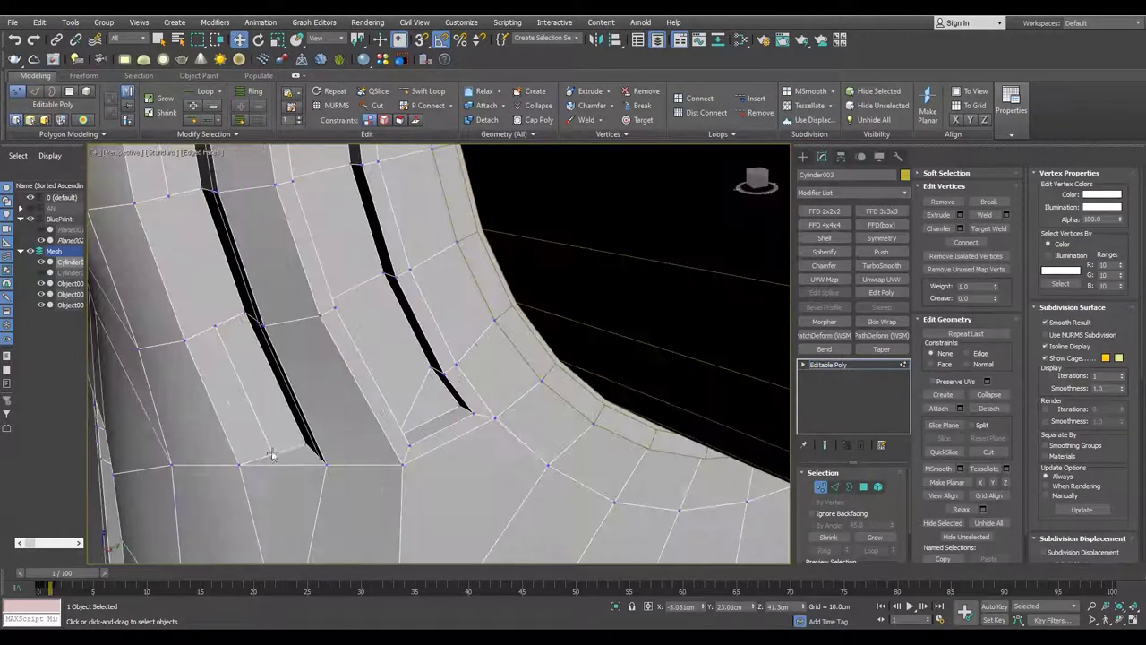
pyautogui.keyDown('alt'); pyautogui.moveTo(215, 327); pyautogui.dragTo(269, 269, button='middle'); pyautogui.keyUp('alt')
pyautogui.press('4')
pyautogui.click(242, 296)
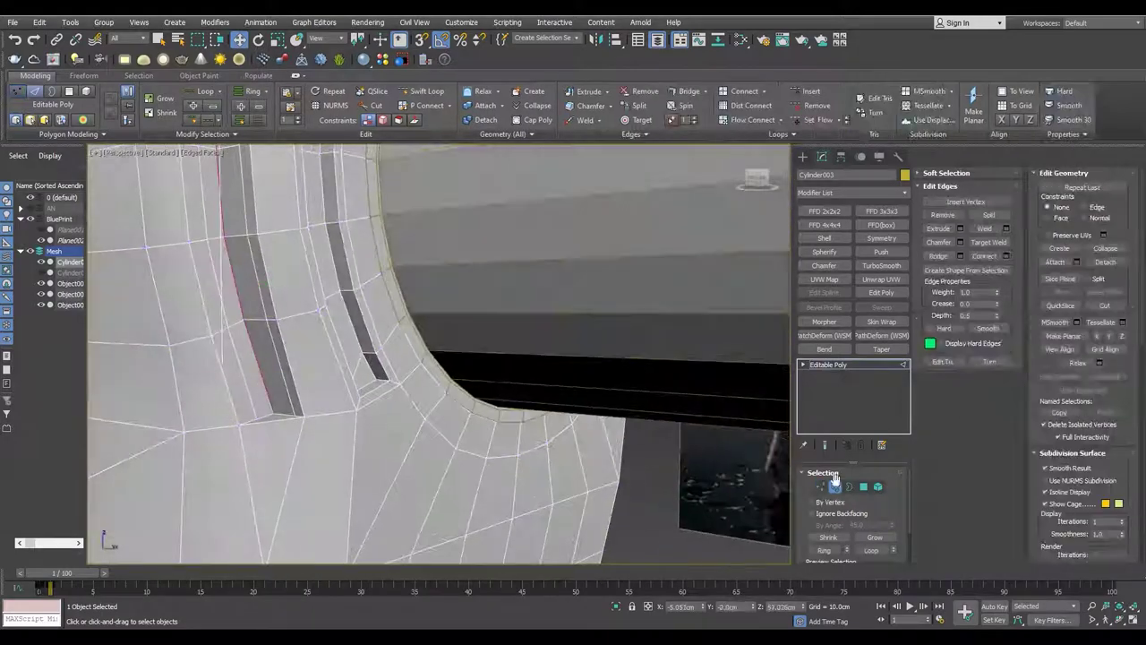
pyautogui.click(271, 415)
pyautogui.scroll(3, 271, 415)
pyautogui.scroll(3, 370, 397)
pyautogui.scroll(3, 390, 405)
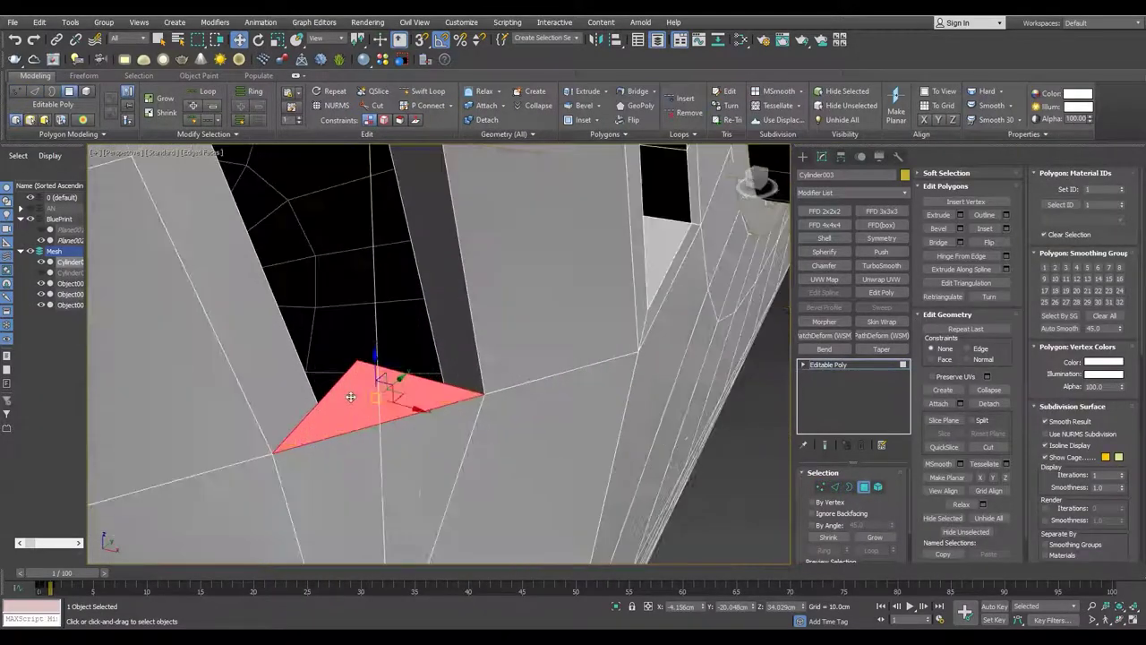
pyautogui.press('Delete')
# - Inspect the vent area, selecting a strip of faces along it and a corner vertex
pyautogui.press('2')
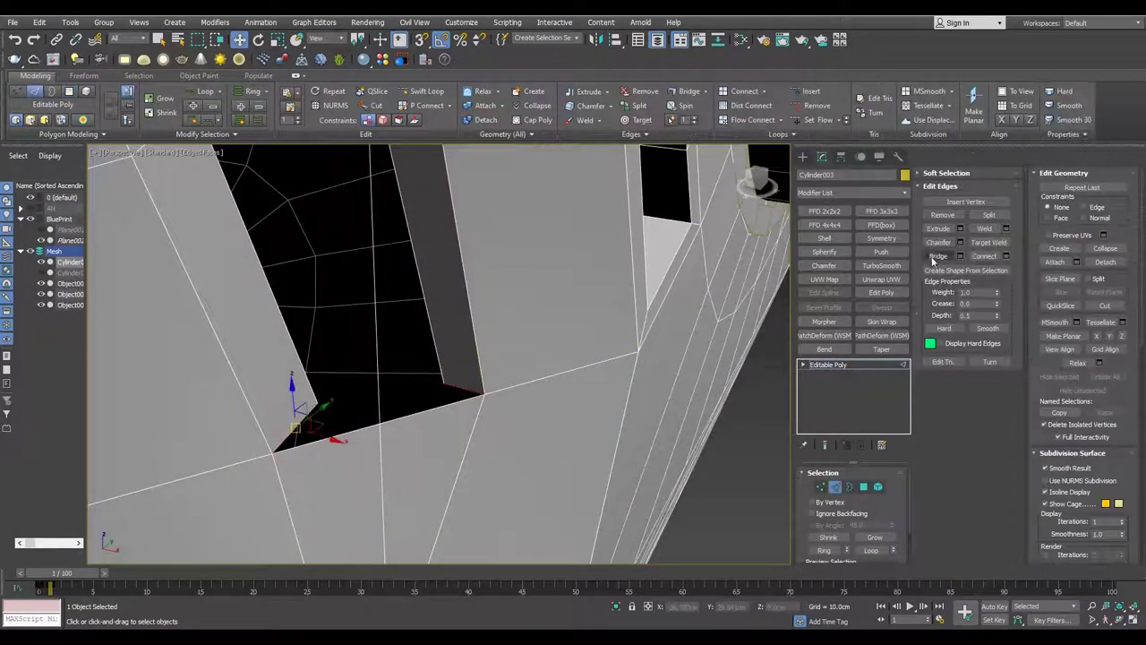
pyautogui.scroll(-3, 636, 447)
pyautogui.scroll(-3, 636, 448)
pyautogui.scroll(5, 385, 385)
pyautogui.press('4')
pyautogui.click(385, 376)
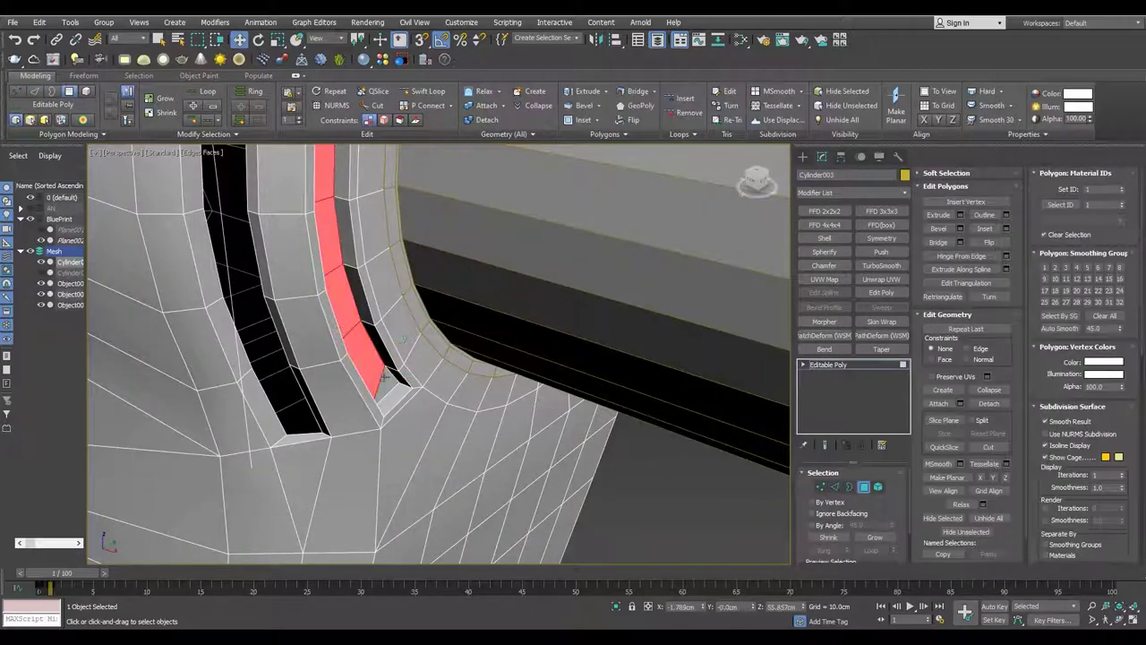
pyautogui.scroll(-5, 385, 376)
pyautogui.scroll(5, 565, 363)
pyautogui.scroll(3, 564, 362)
pyautogui.press('1')
pyautogui.click(643, 395)
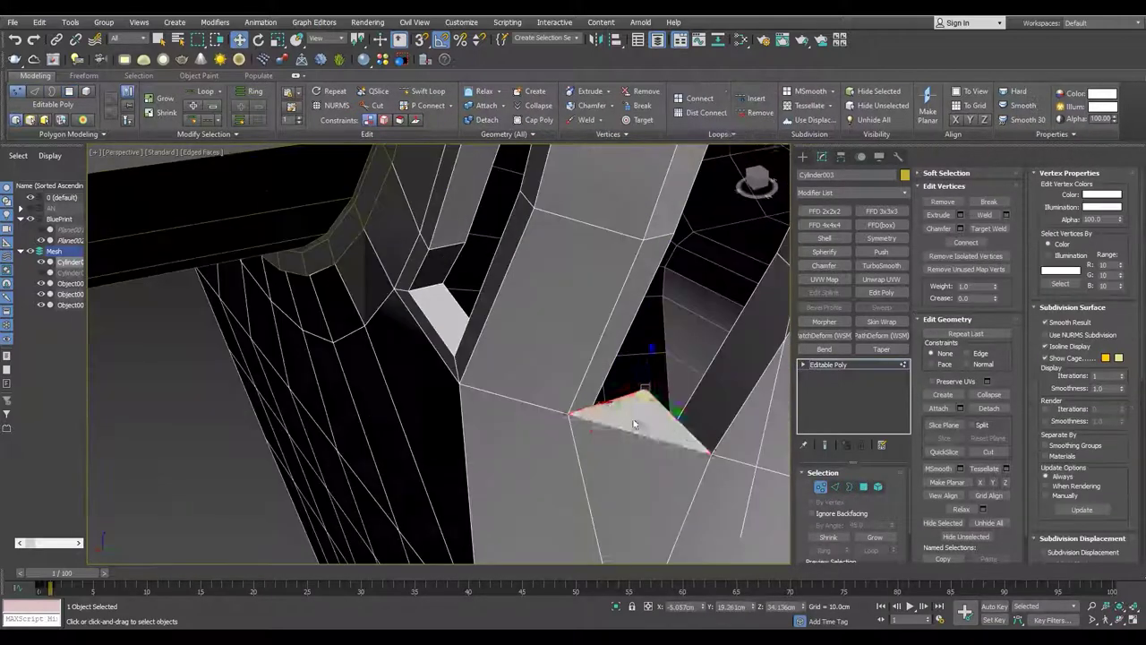
pyautogui.press('4')
pyautogui.press('2')
pyautogui.scroll(-3, 504, 322)
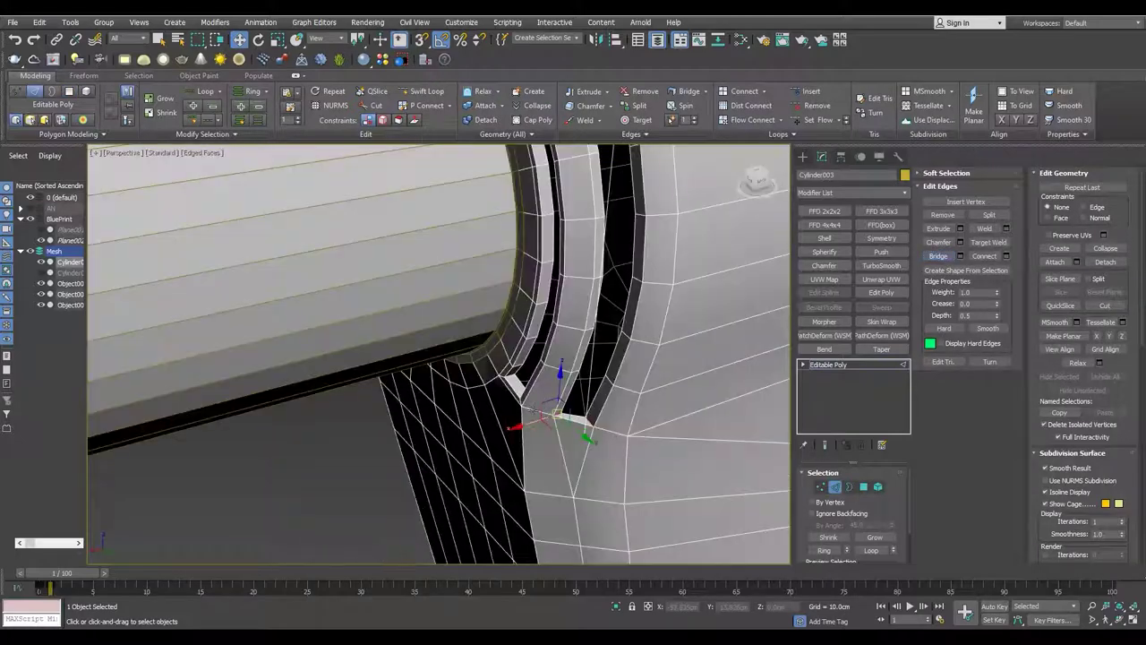
pyautogui.scroll(-3, 505, 322)
pyautogui.scroll(-5, 504, 323)
# - Hide the wireframe and, in the maximized Front view, line up the body's front-edge vertices
pyautogui.press('F4')
pyautogui.scroll(3, 504, 322)
pyautogui.hotkey('alt', 'w')
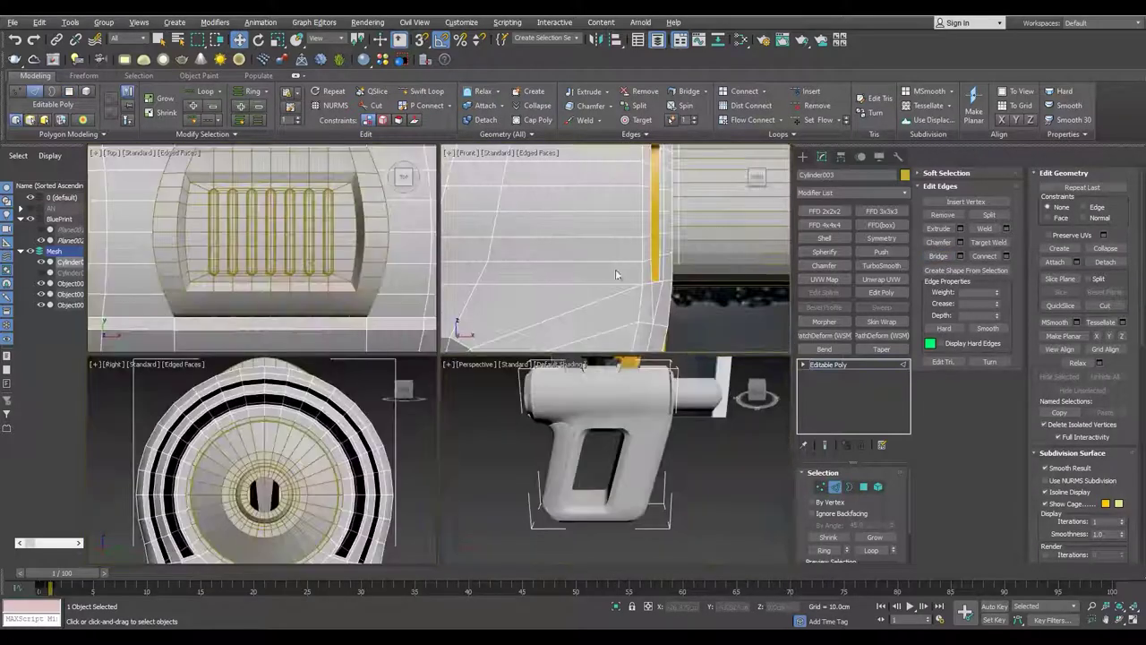
pyautogui.hotkey('alt', 'w')
pyautogui.press('1')
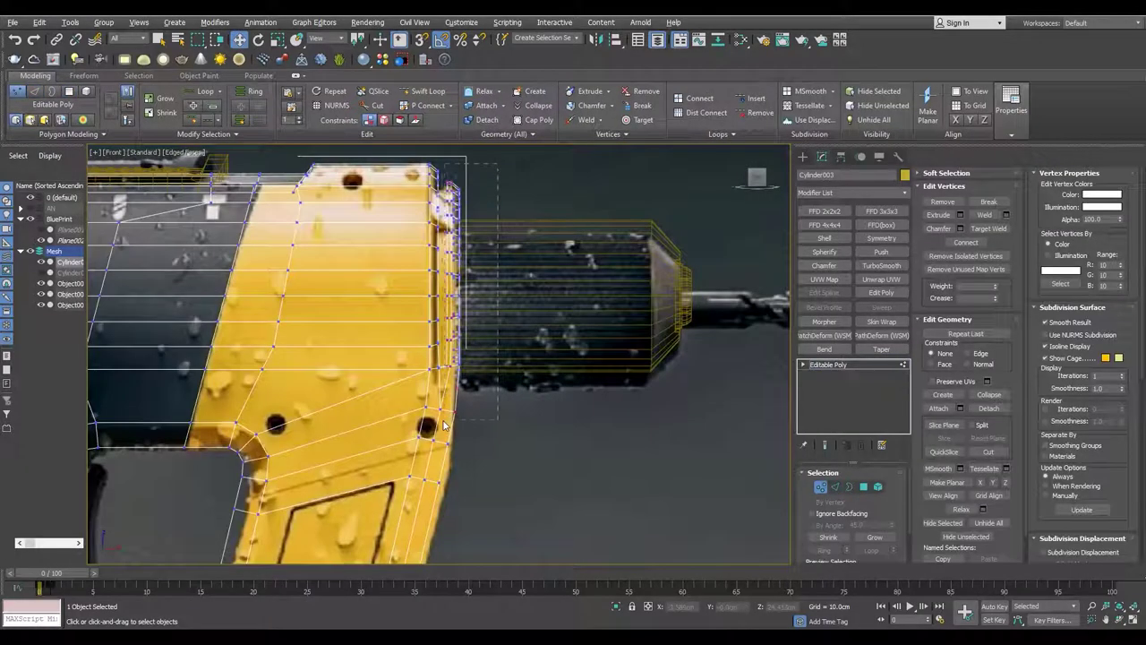
pyautogui.scroll(5, 444, 424)
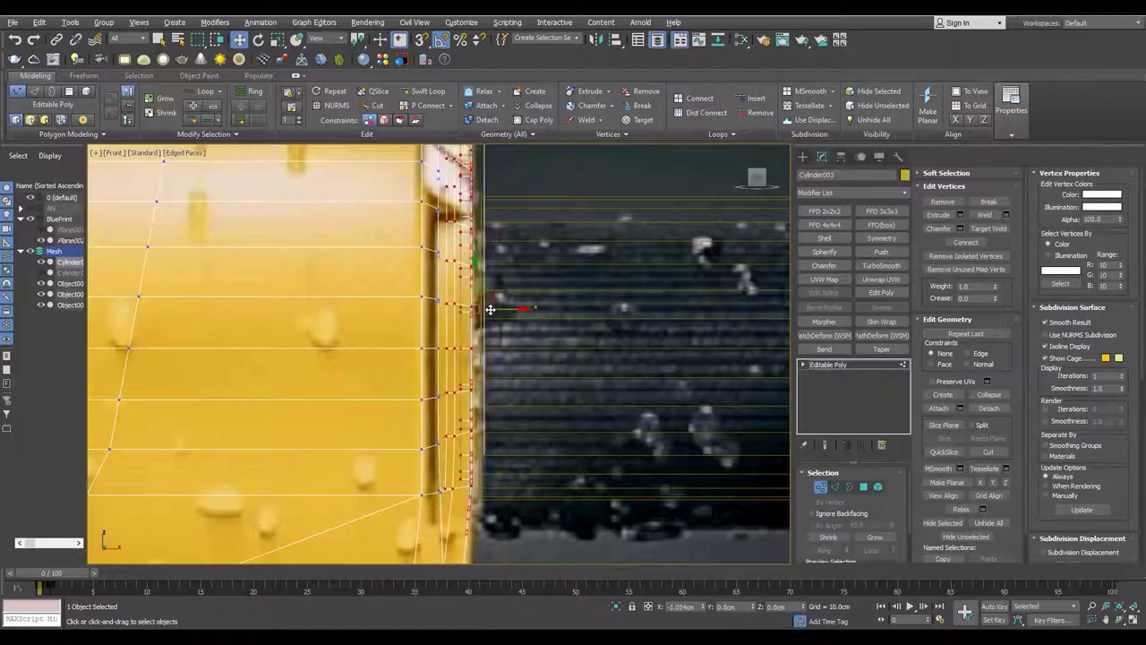
pyautogui.scroll(2, 474, 421)
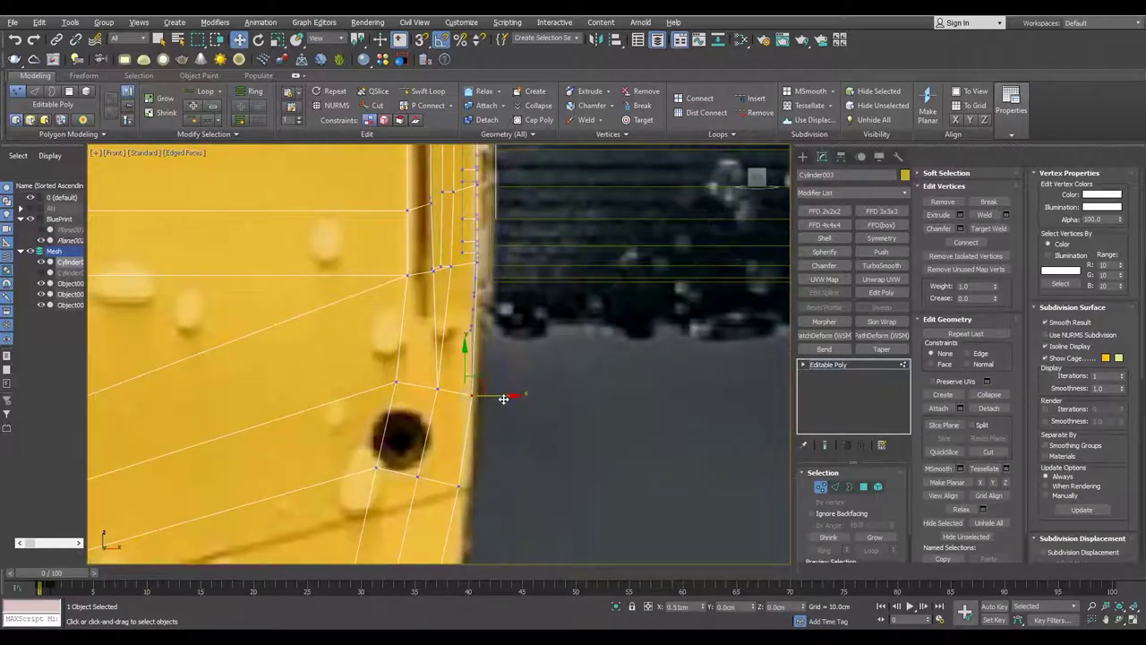
pyautogui.scroll(2, 470, 326)
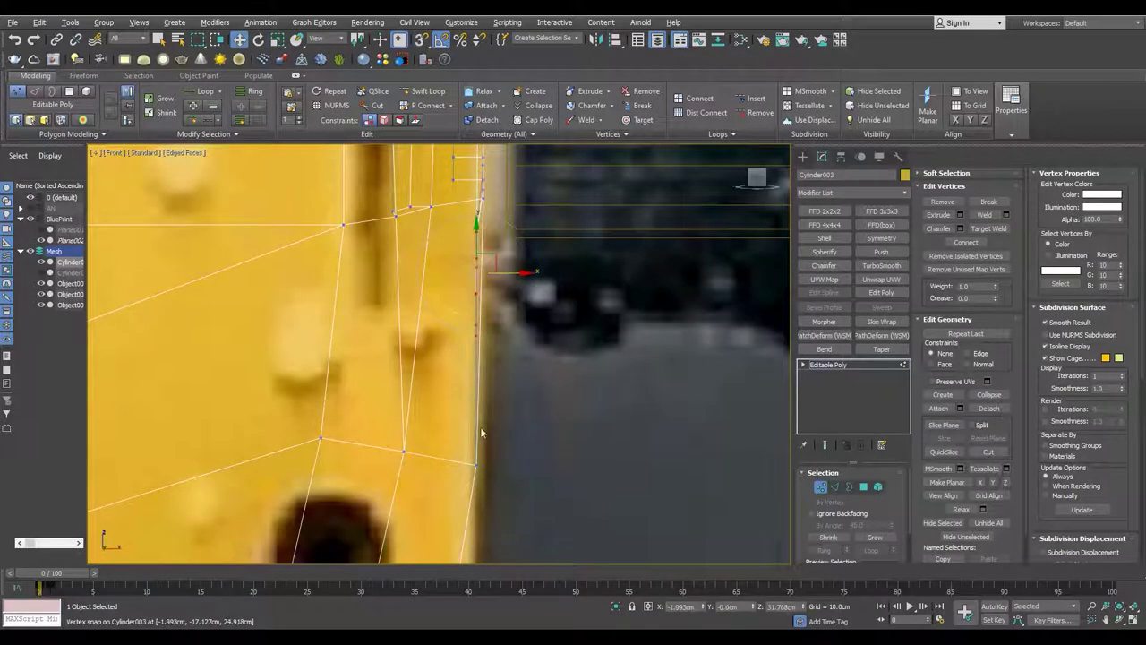
pyautogui.scroll(2, 510, 295)
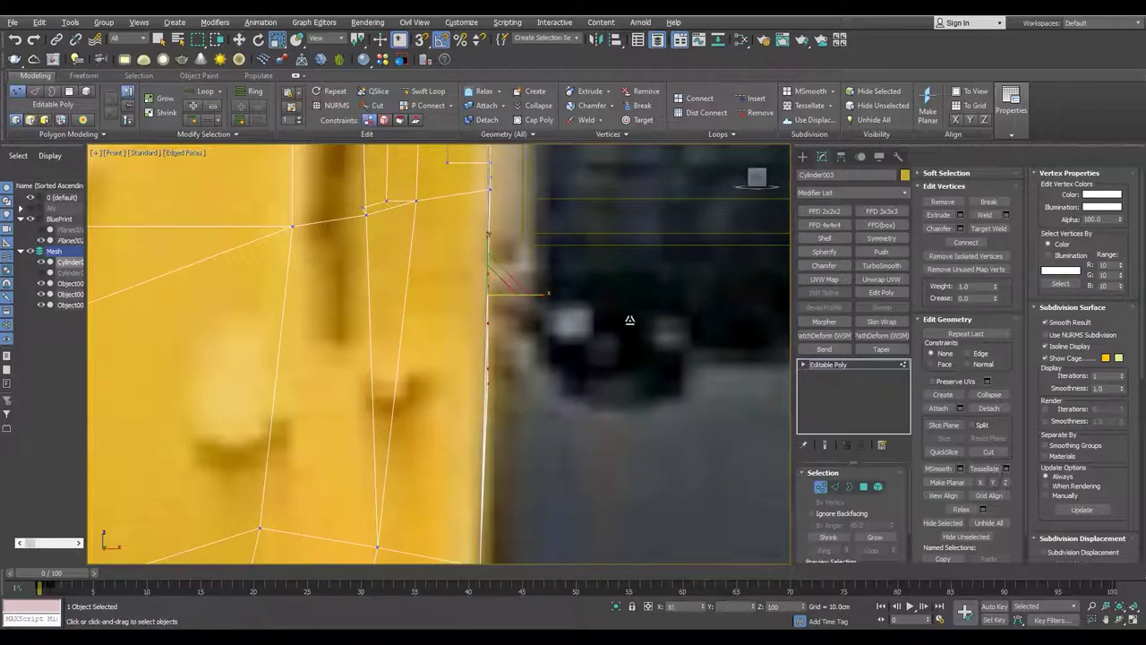
# - Back in Perspective, pick the chuck cylinder and select its band of side polygons
pyautogui.hotkey('alt', 'w')
pyautogui.hotkey('alt', 'w')
pyautogui.press('z')
pyautogui.scroll(2, 578, 319)
pyautogui.hotkey('shift', 'z')
pyautogui.hotkey('shift', 'z')
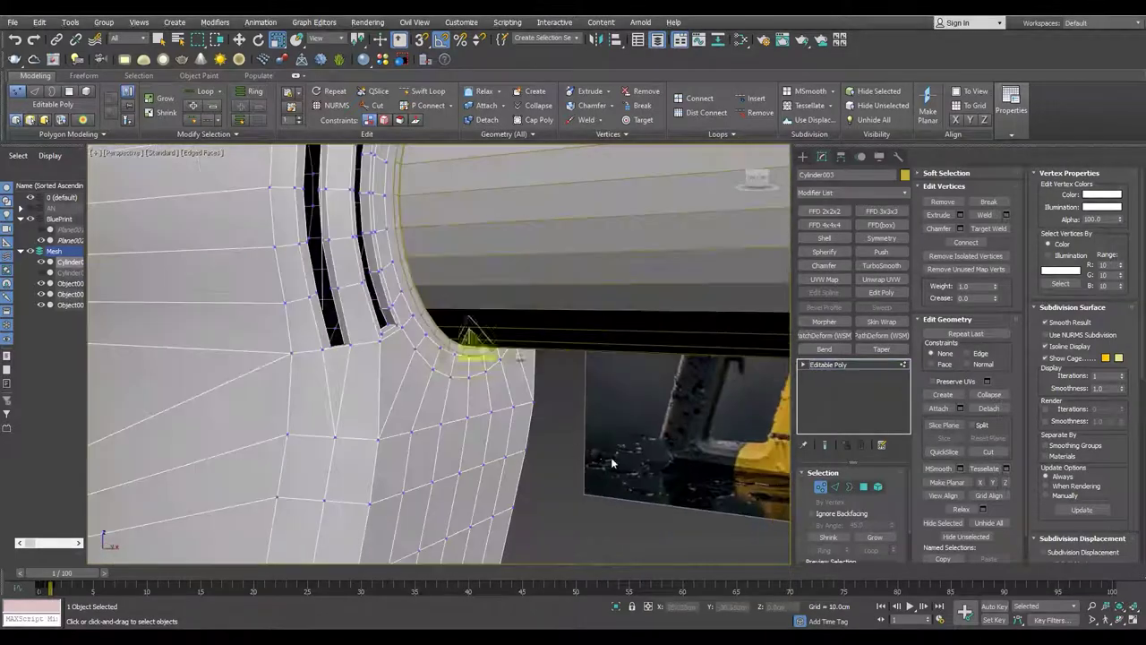
pyautogui.hotkey('shift', 'z')
pyautogui.hotkey('shift', 'z')
pyautogui.click(483, 304)
pyautogui.press('4')
pyautogui.click(498, 299)
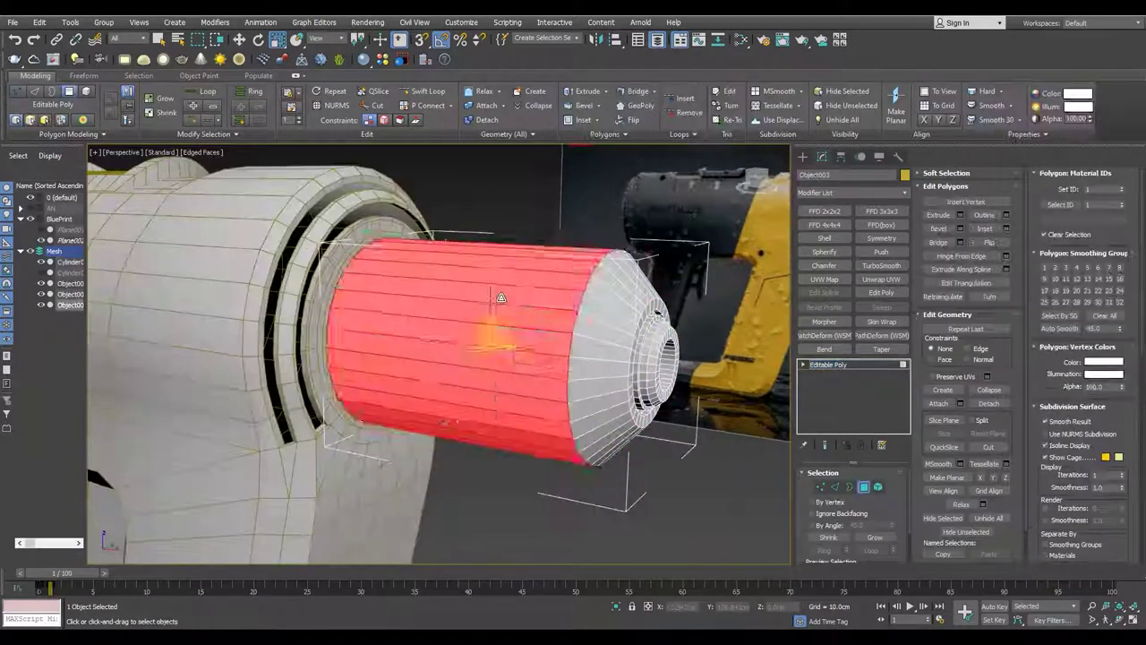
# - Bevel the chuck's side polygons with height about 1.3 cm and outline 0
pyautogui.keyDown('shift'); pyautogui.click(580, 105); pyautogui.keyUp('shift')
pyautogui.moveTo(447, 380); pyautogui.dragTo(520, 117)
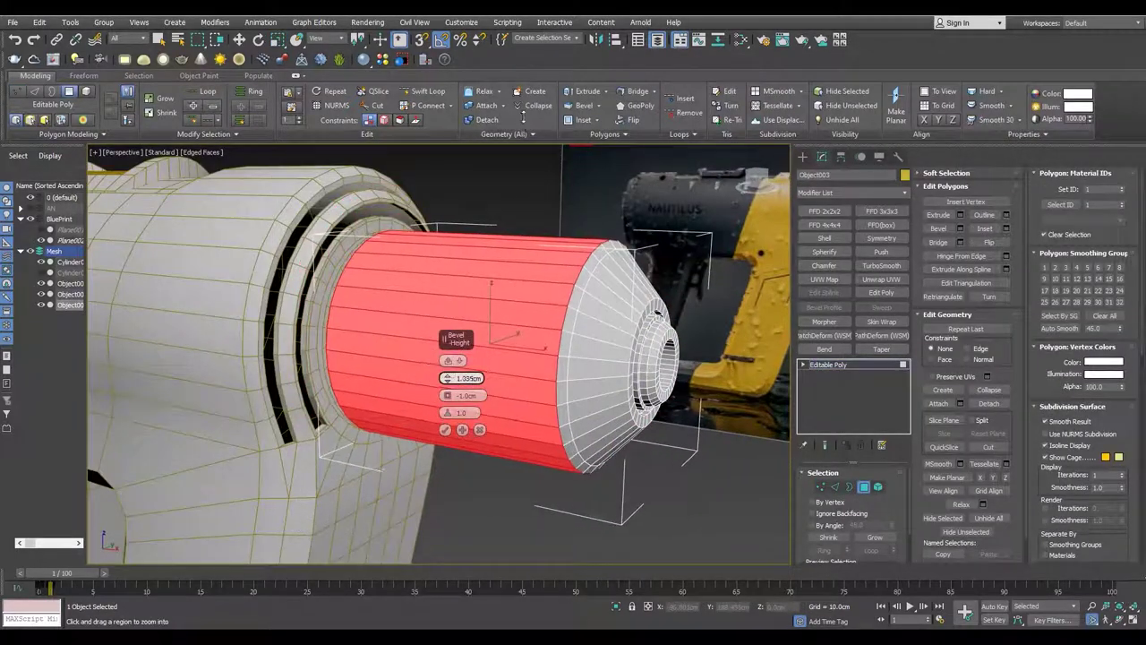
pyautogui.rightClick(447, 395)
pyautogui.scroll(2, 439, 323)
pyautogui.scroll(1, 436, 306)
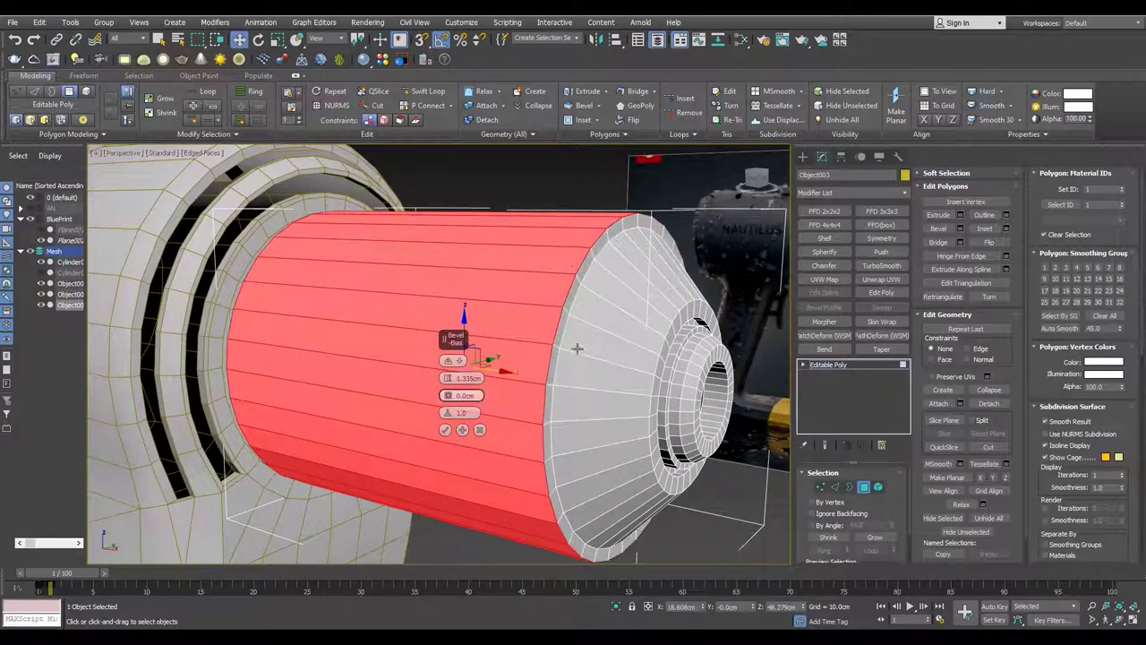
pyautogui.keyDown('alt'); pyautogui.moveTo(577, 349); pyautogui.dragTo(480, 435, button='middle'); pyautogui.keyUp('alt')
pyautogui.keyDown('alt'); pyautogui.moveTo(632, 277); pyautogui.dragTo(483, 322, button='middle'); pyautogui.keyUp('alt')
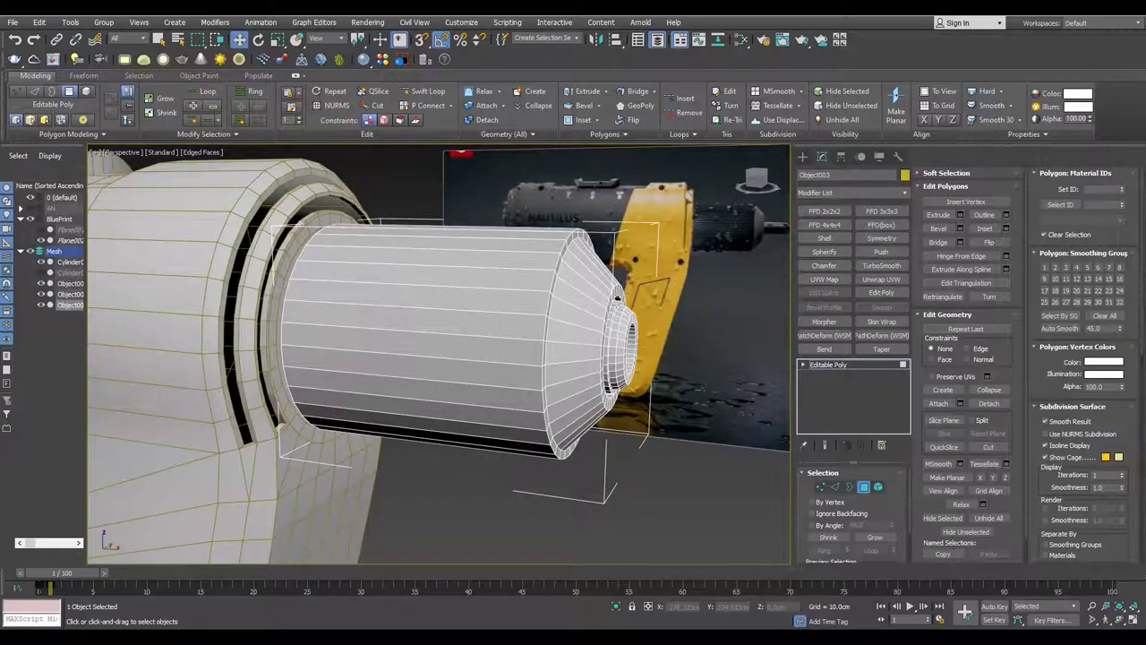
pyautogui.keyDown('alt'); pyautogui.moveTo(525, 335); pyautogui.dragTo(465, 332, button='middle'); pyautogui.keyUp('alt')
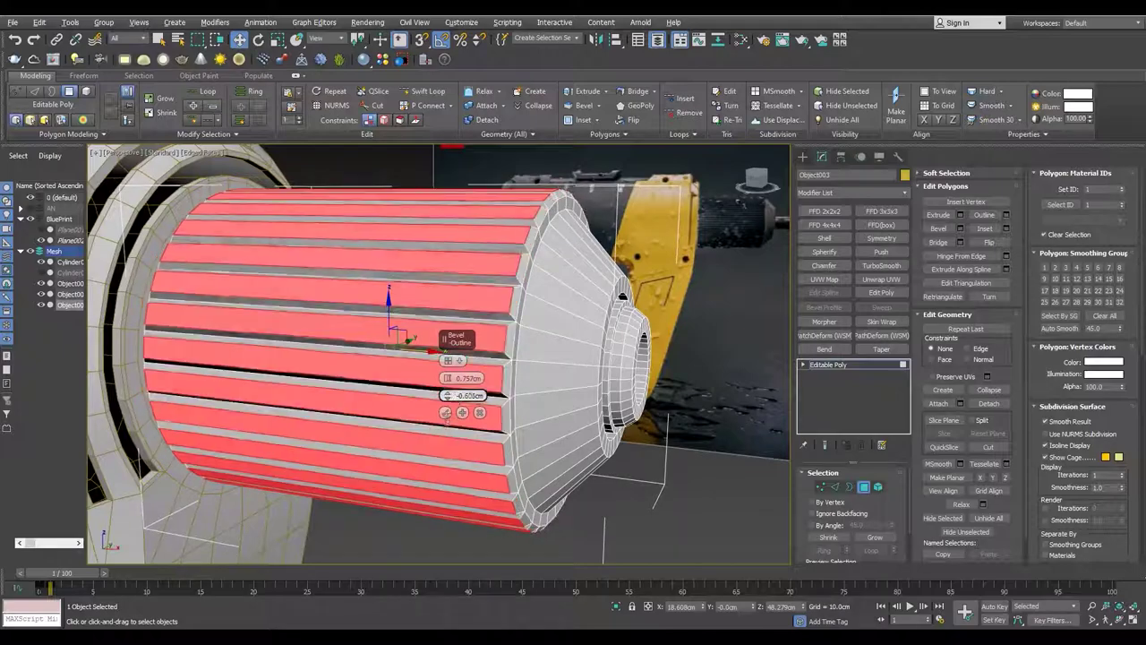
# - Bevel By Polygon with negative outline and height so each strip sinks into a rib
pyautogui.keyDown('alt'); pyautogui.moveTo(449, 432); pyautogui.dragTo(445, 367, button='middle'); pyautogui.keyUp('alt')
pyautogui.moveTo(378, 324)
pyautogui.keyDown('alt'); pyautogui.mouseDown(button='middle')
pyautogui.moveTo(452, 382)
pyautogui.moveTo(465, 371)
pyautogui.mouseUp(button='middle'); pyautogui.keyUp('alt')
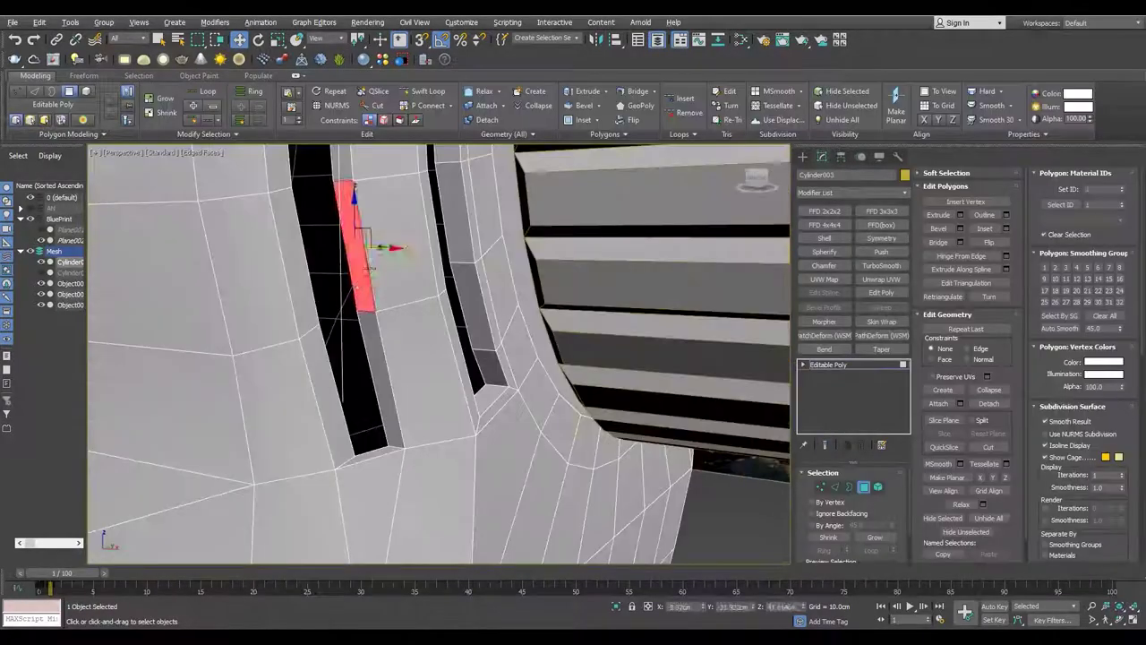
pyautogui.moveTo(421, 341)
pyautogui.keyDown('alt'); pyautogui.mouseDown(button='middle')
pyautogui.moveTo(457, 322)
pyautogui.moveTo(402, 335)
pyautogui.moveTo(448, 296)
pyautogui.mouseUp(button='middle'); pyautogui.keyUp('alt')
pyautogui.scroll(-3, 458, 268)
pyautogui.scroll(-3, 448, 278)
pyautogui.scroll(-3, 435, 279)
pyautogui.moveTo(460, 242)
pyautogui.keyDown('alt'); pyautogui.mouseDown(button='middle')
pyautogui.moveTo(572, 226)
pyautogui.moveTo(441, 254)
pyautogui.moveTo(388, 344)
pyautogui.mouseUp(button='middle'); pyautogui.keyUp('alt')
pyautogui.scroll(5, 537, 232)
pyautogui.scroll(-3, 441, 254)
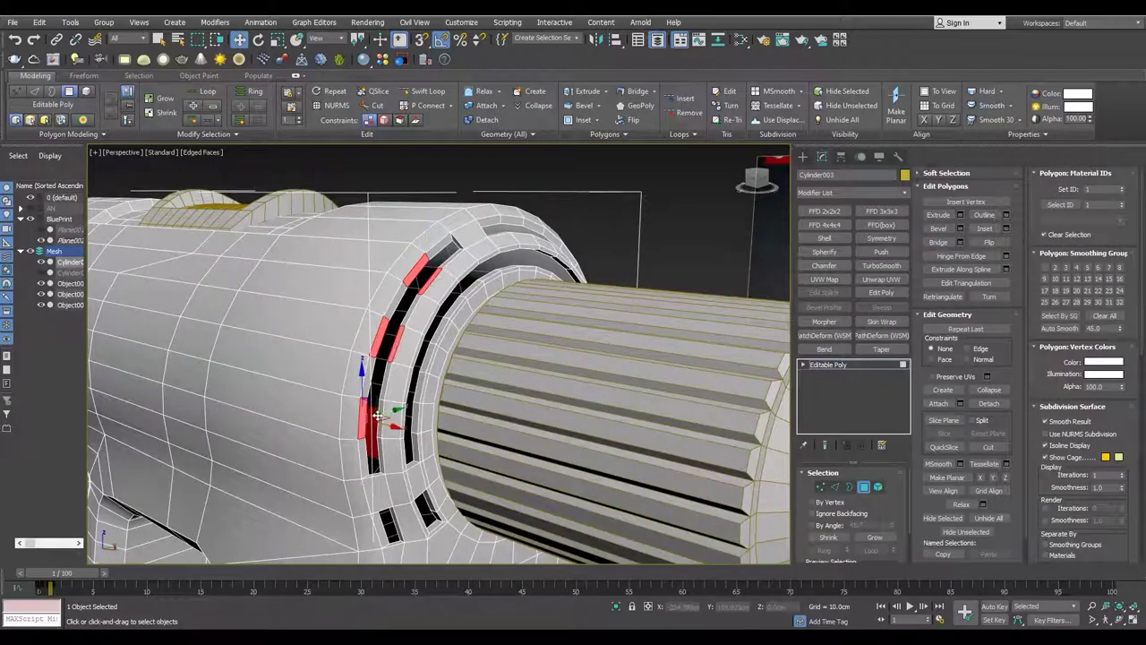
# - Bring the body's side into view and switch to Edge mode with edged faces shown
pyautogui.moveTo(394, 359)
pyautogui.keyDown('alt'); pyautogui.mouseDown(button='middle')
pyautogui.moveTo(367, 380)
pyautogui.moveTo(377, 363)
pyautogui.moveTo(385, 421)
pyautogui.moveTo(447, 333)
pyautogui.moveTo(466, 349)
pyautogui.moveTo(421, 412)
pyautogui.moveTo(416, 448)
pyautogui.moveTo(351, 310)
pyautogui.moveTo(422, 340)
pyautogui.moveTo(463, 409)
pyautogui.mouseUp(button='middle'); pyautogui.keyUp('alt')
pyautogui.scroll(5, 358, 358)
pyautogui.scroll(4, 340, 354)
pyautogui.scroll(3, 324, 350)
pyautogui.scroll(-3, 385, 420)
pyautogui.scroll(3, 415, 454)
pyautogui.scroll(-3, 416, 454)
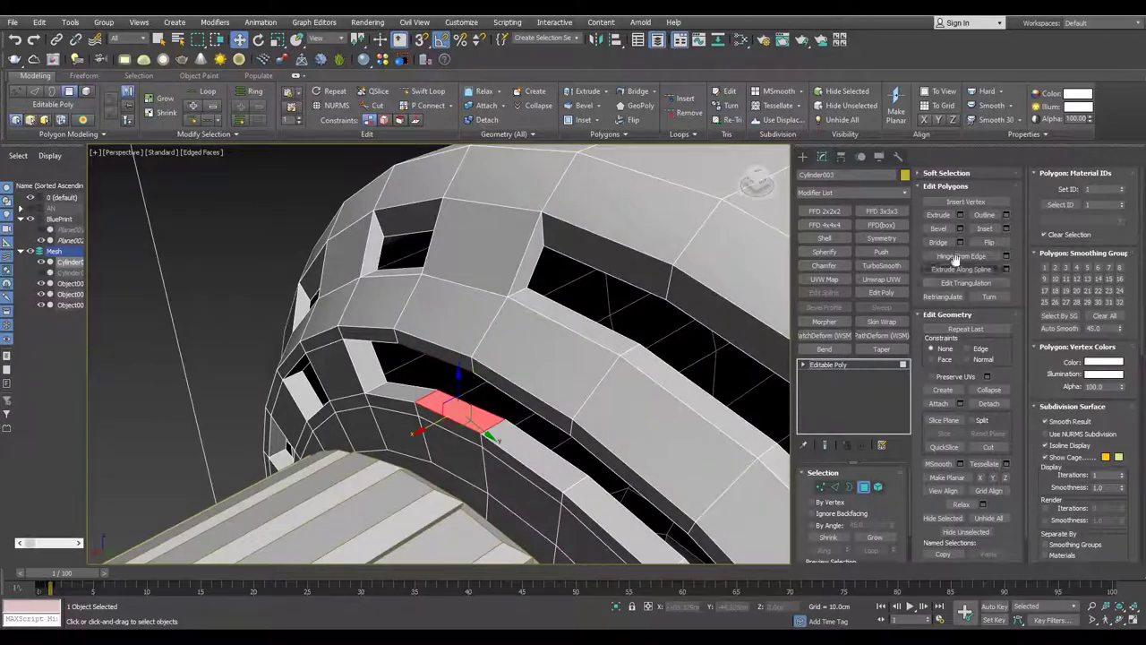
pyautogui.scroll(-2, 497, 359)
pyautogui.scroll(-5, 497, 359)
pyautogui.keyDown('alt'); pyautogui.moveTo(497, 359); pyautogui.dragTo(506, 345, button='middle'); pyautogui.keyUp('alt')
pyautogui.keyDown('alt'); pyautogui.moveTo(448, 388); pyautogui.dragTo(412, 394, button='middle'); pyautogui.keyUp('alt')
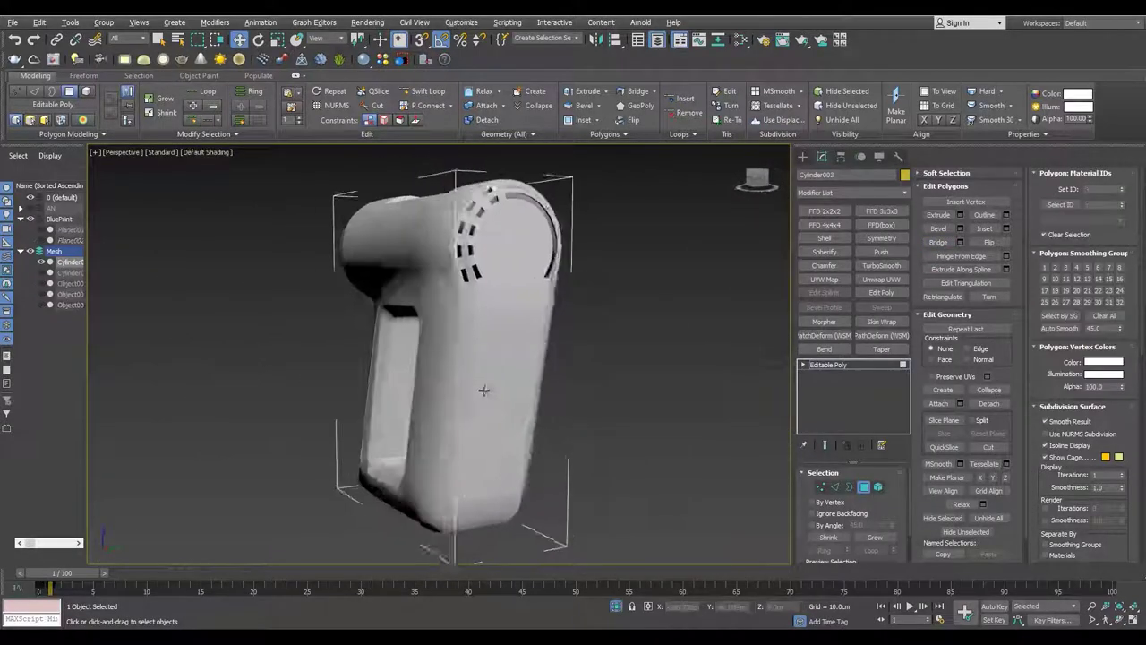
pyautogui.press('2')
pyautogui.press('F4')
pyautogui.scroll(3, 376, 448)
pyautogui.scroll(2, 353, 498)
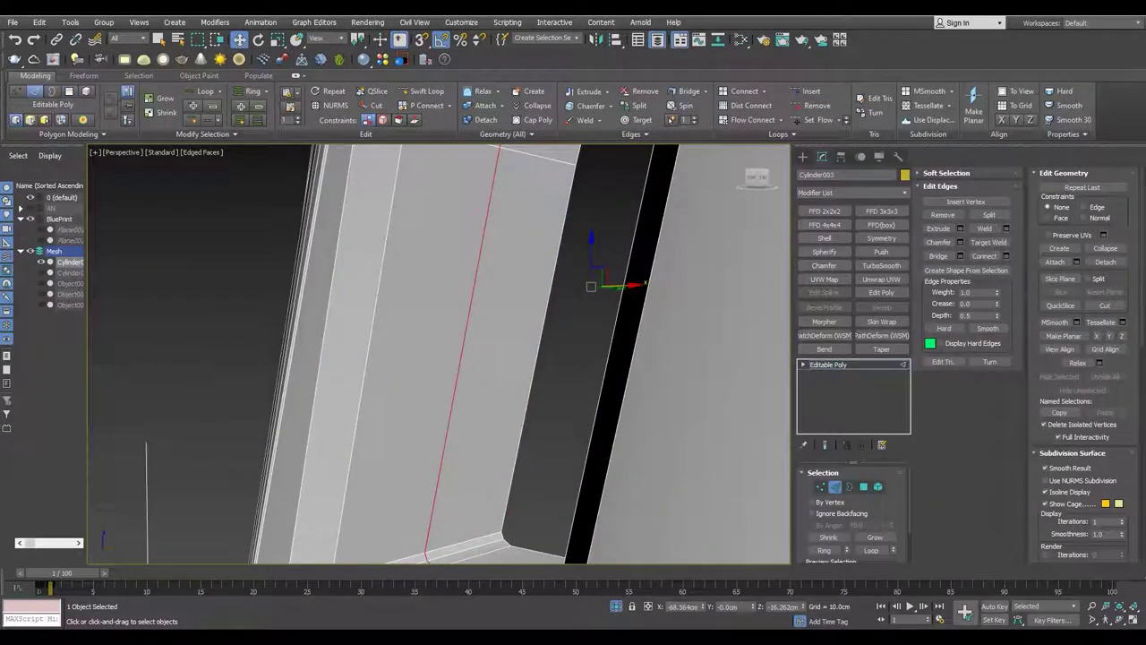
# - Extrude the selected edge into a thin groove with a small negative height and 0.5cm width
pyautogui.click(961, 230)
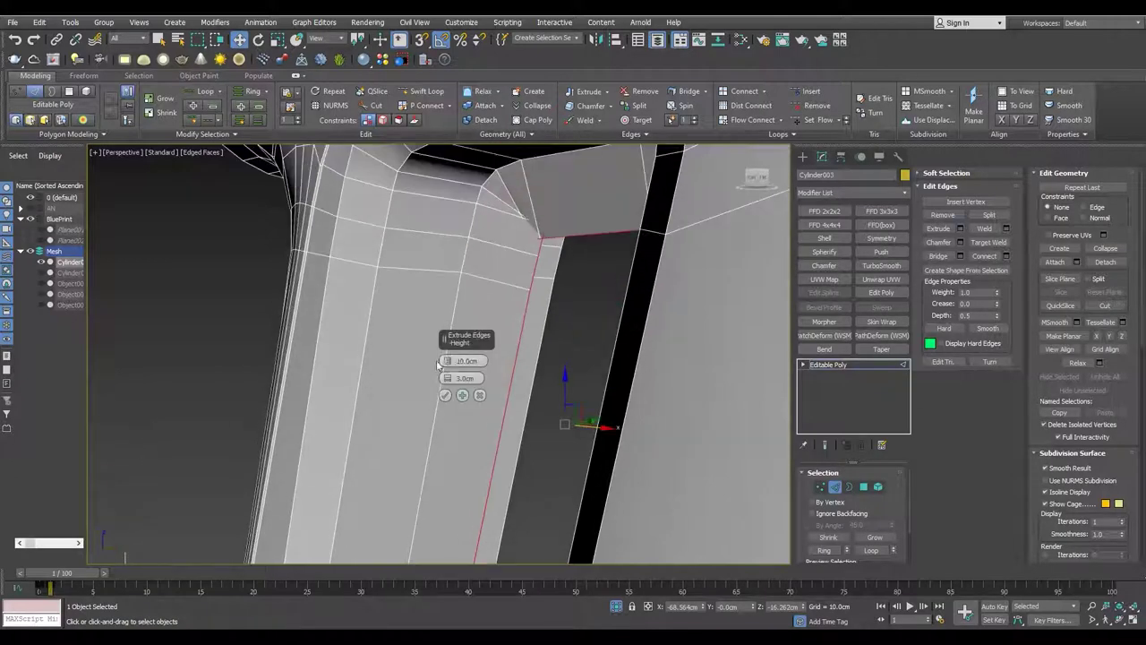
pyautogui.scroll(4, 483, 280)
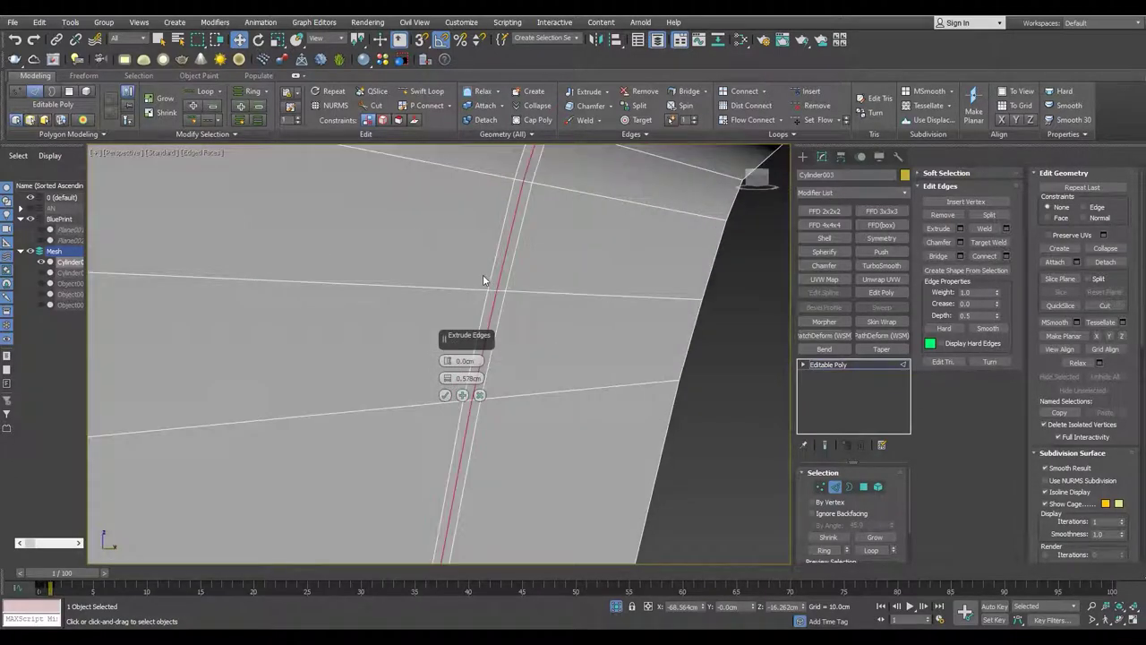
pyautogui.scroll(-4, 450, 383)
pyautogui.click(445, 395)
# - Select an edge ring near the handle opening's corner to connect supporting edges
pyautogui.moveTo(445, 395)
pyautogui.keyDown('alt'); pyautogui.mouseDown(button='middle')
pyautogui.moveTo(334, 378)
pyautogui.moveTo(397, 402)
pyautogui.moveTo(333, 379)
pyautogui.mouseUp(button='middle'); pyautogui.keyUp('alt')
pyautogui.click(332, 379)
pyautogui.scroll(-3, 358, 359)
pyautogui.scroll(3, 402, 340)
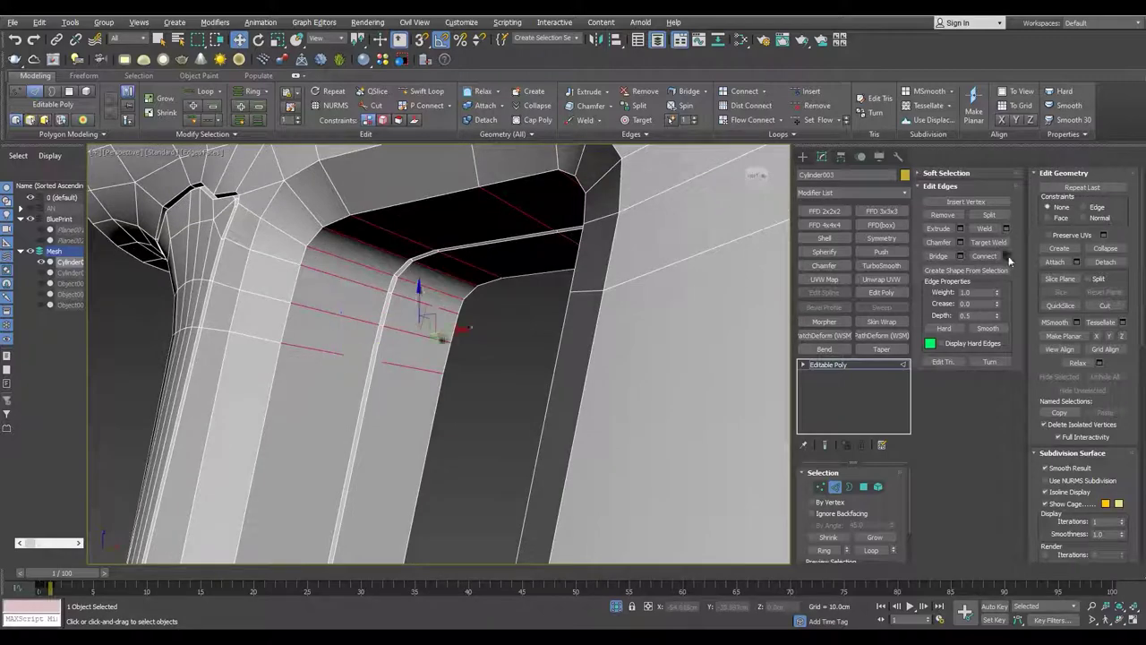
pyautogui.keyDown('alt'); pyautogui.moveTo(448, 365); pyautogui.dragTo(400, 324, button='middle'); pyautogui.keyUp('alt')
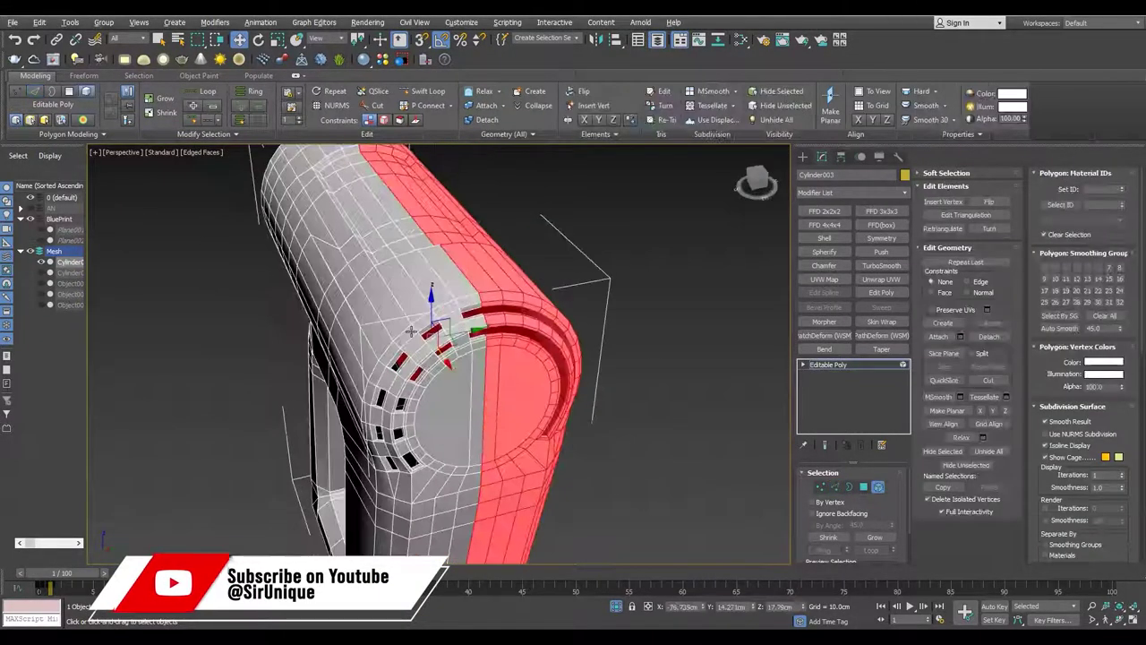
# - Add an X-axis Symmetry modifier, insert Swift Loop edges at the vent ring in Editable Poly, then reselect Symmetry
pyautogui.click(881, 238)
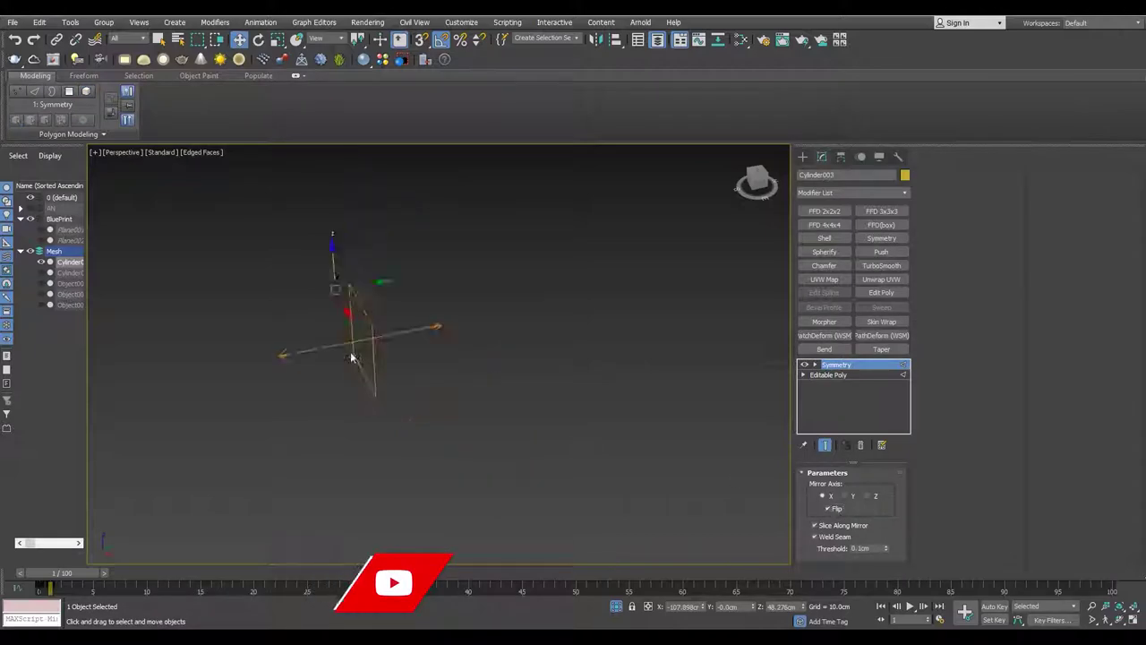
pyautogui.click(828, 375)
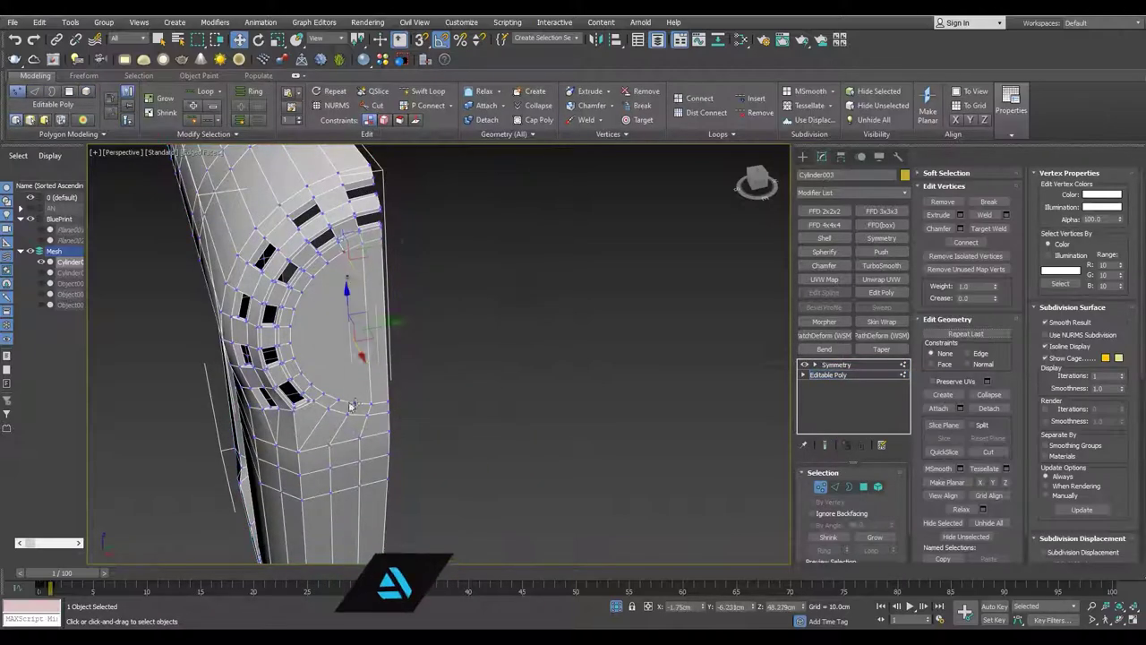
pyautogui.keyDown('alt'); pyautogui.moveTo(351, 406); pyautogui.dragTo(315, 188, button='middle'); pyautogui.keyUp('alt')
pyautogui.keyDown('alt'); pyautogui.moveTo(308, 393); pyautogui.dragTo(324, 302, button='middle'); pyautogui.keyUp('alt')
pyautogui.hotkey('alt', 'shift', 'w')
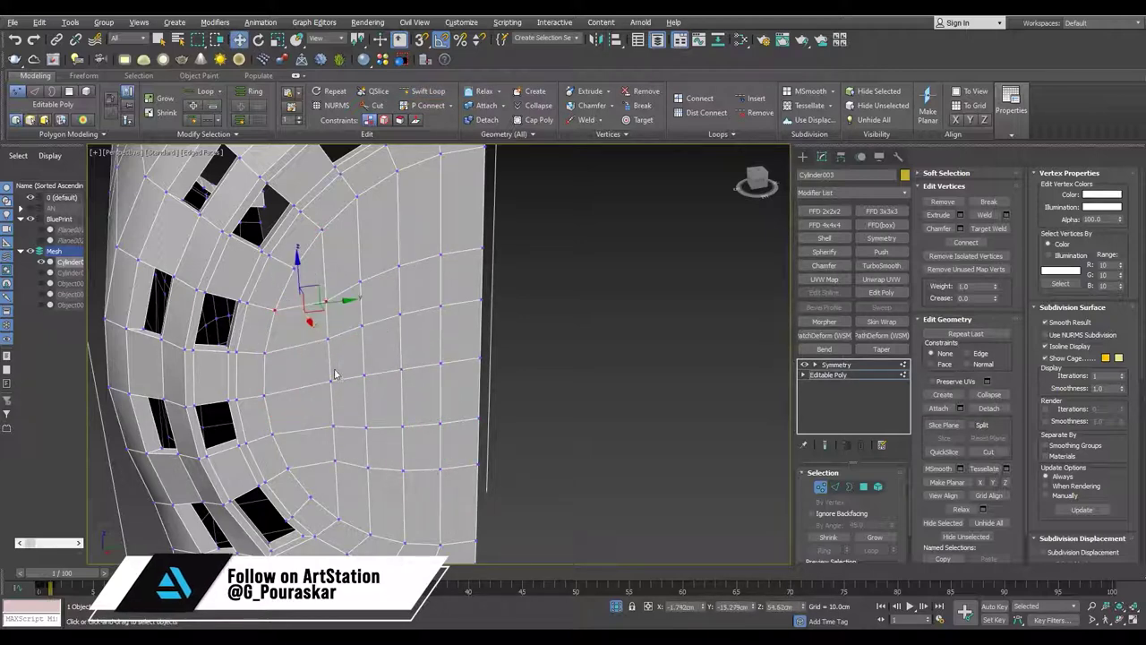
pyautogui.click(836, 364)
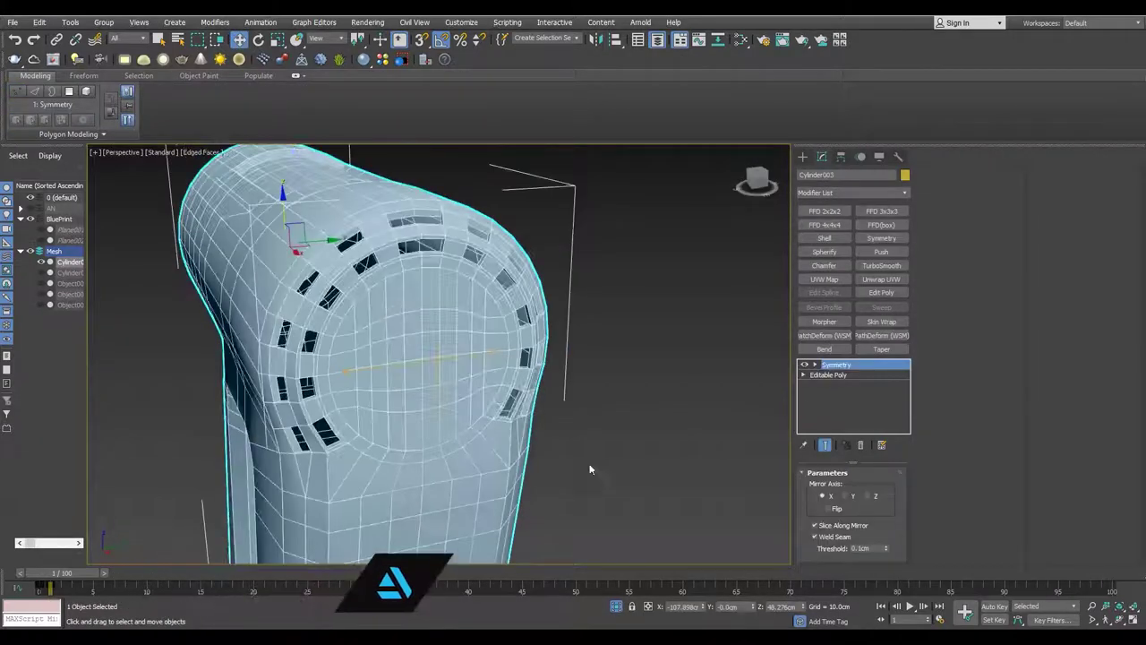